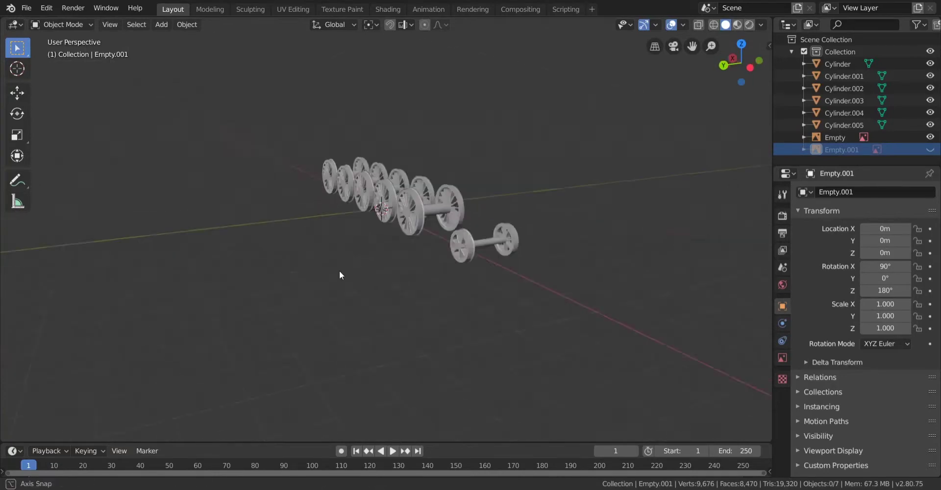
Examine the wheelsets in perspective and against the locomotive side drawing in back view
scroll(331, 278, up, 4)
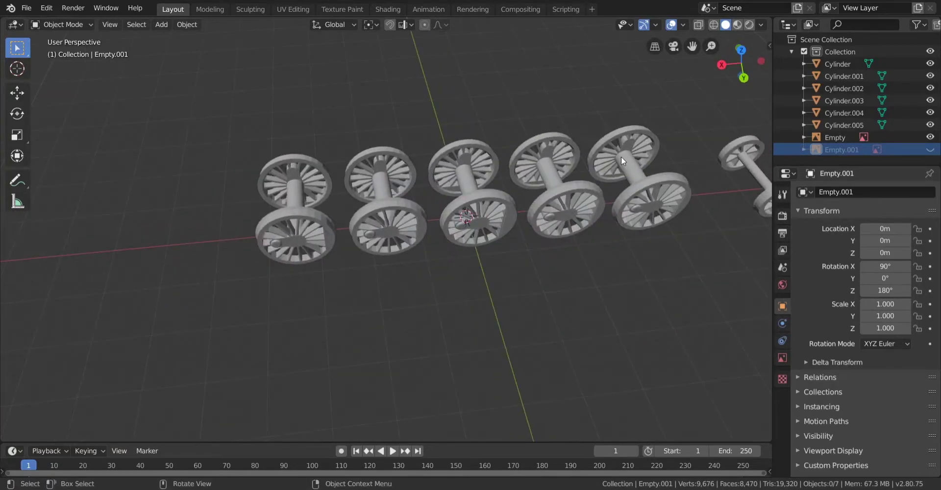
click(745, 79)
shift+middle_drag(606, 151, 482, 281)
scroll(538, 253, up, 3)
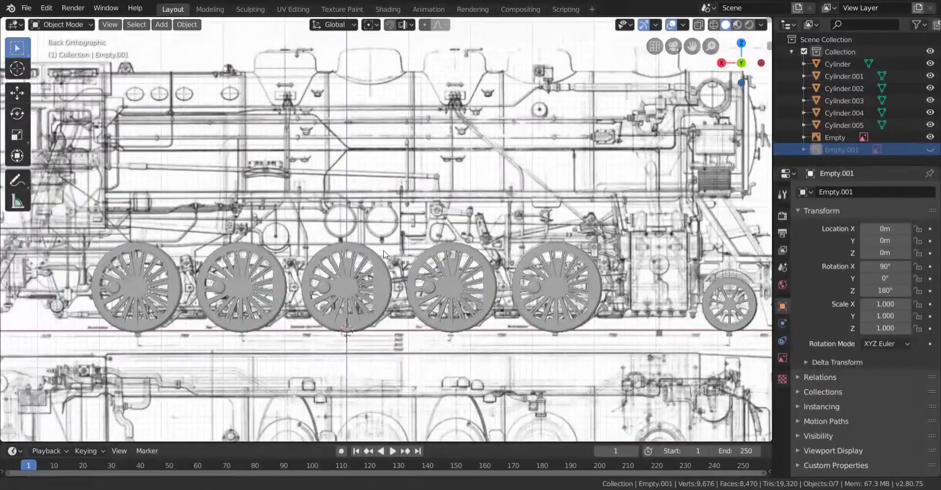
shift+middle_drag(385, 254, 489, 253)
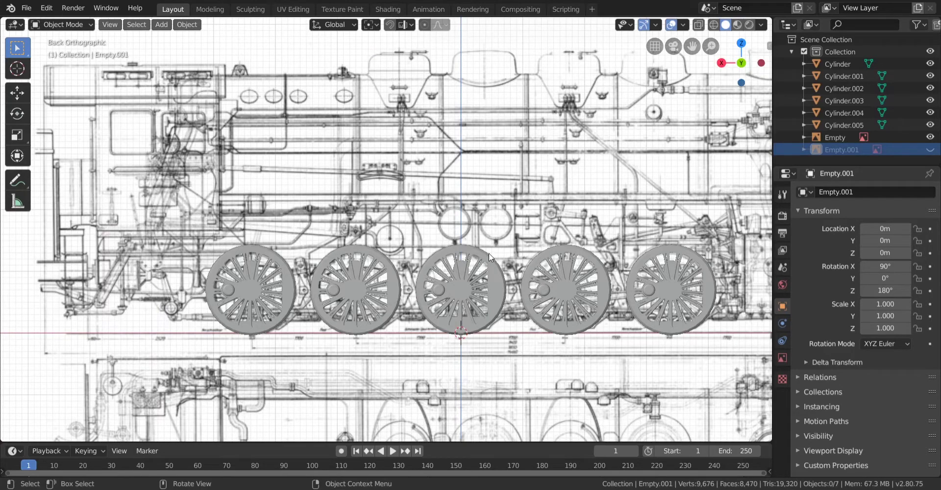
scroll(489, 253, down, 2)
shift+middle_drag(478, 267, 394, 260)
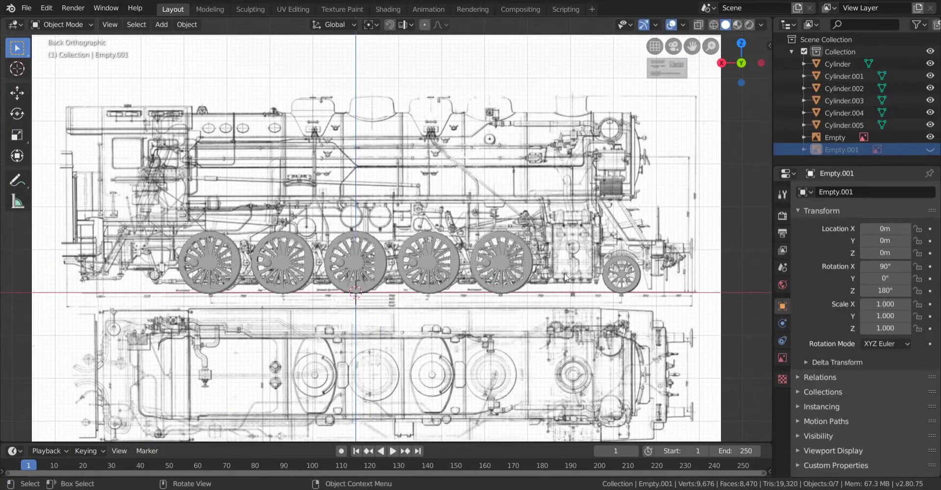
middle_drag(563, 272, 463, 270)
Select the five driving wheelsets and the small leading wheelset, and hide them
click(282, 245)
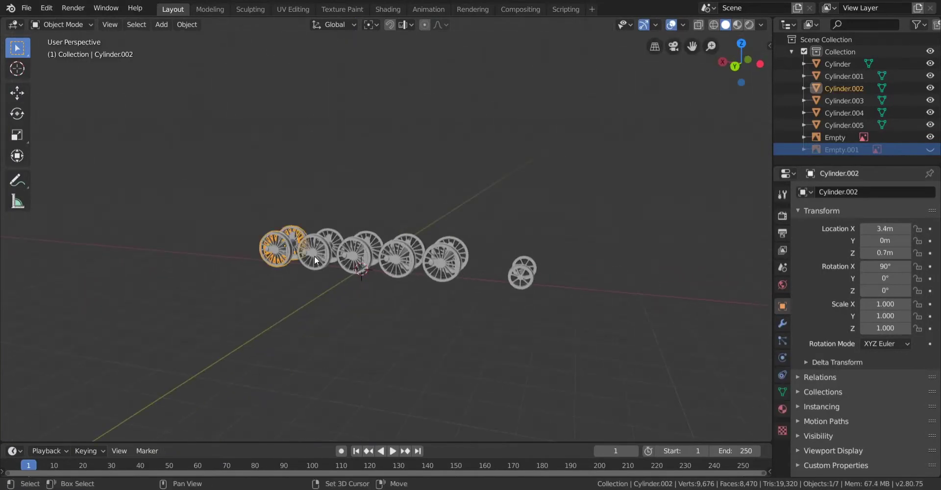
shift+click(314, 257)
shift+click(361, 263)
shift+click(406, 266)
shift+click(458, 272)
shift+click(522, 275)
key(h)
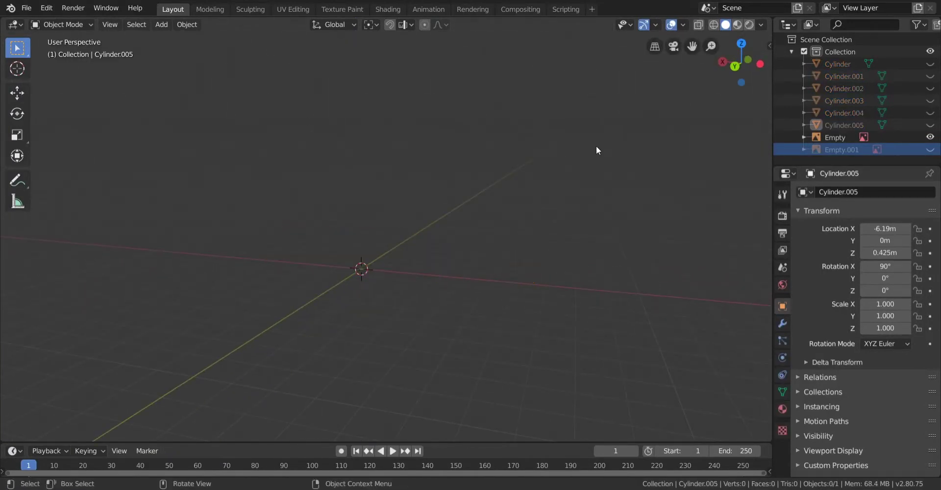
Show the frame reference image Empty.001 in back view and switch the viewport to wireframe shading
click(735, 65)
scroll(531, 257, up, 3)
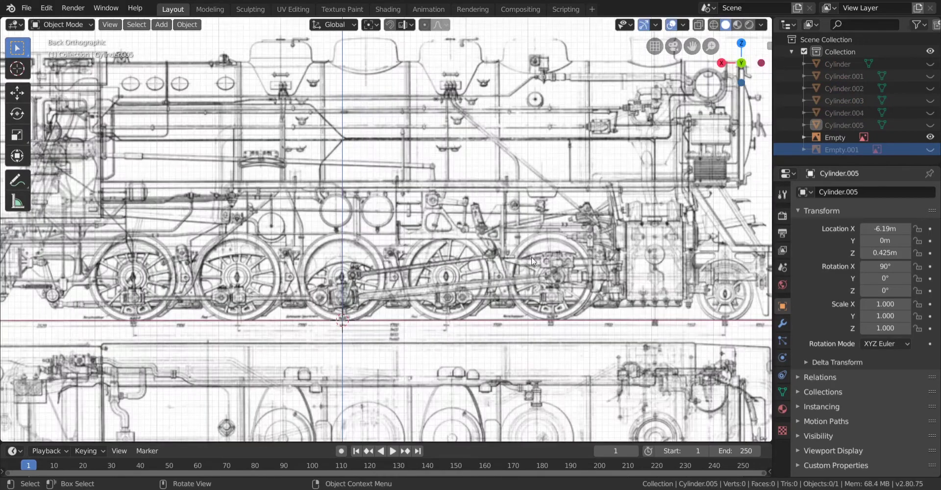
scroll(485, 248, up, 1)
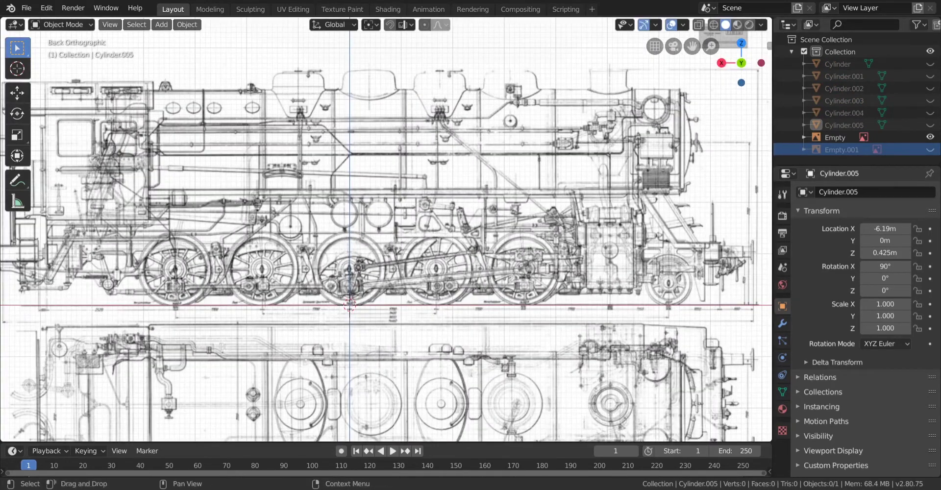
click(929, 149)
scroll(520, 195, down, 4)
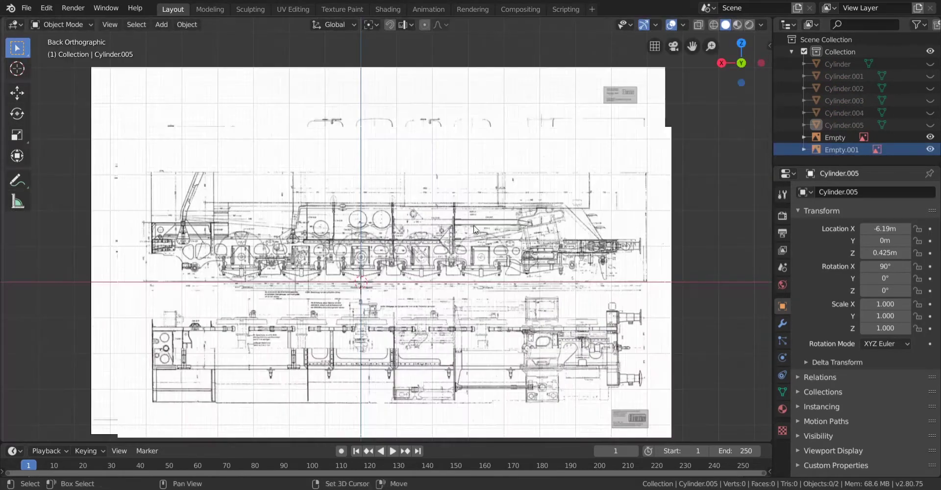
scroll(520, 195, up, 3)
key(shift+z)
scroll(519, 192, down, 3)
shift+middle_drag(509, 183, 492, 200)
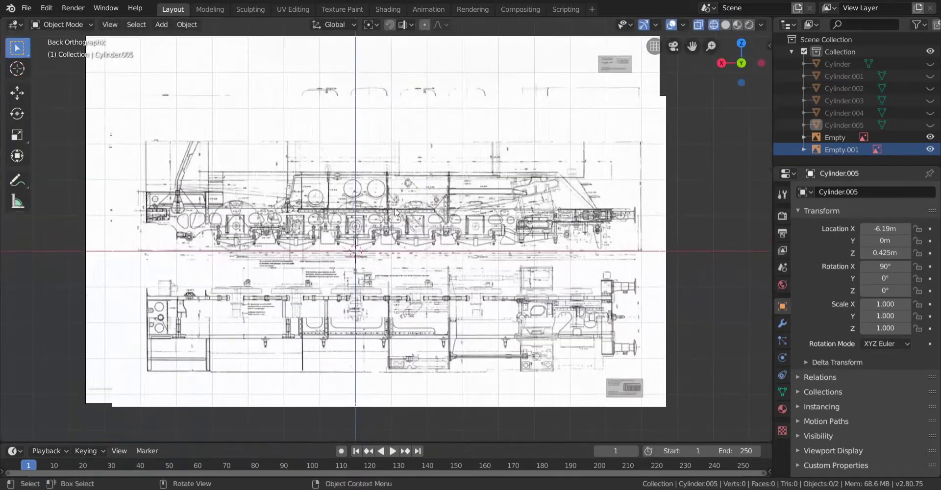
scroll(491, 199, up, 3)
scroll(490, 195, down, 2)
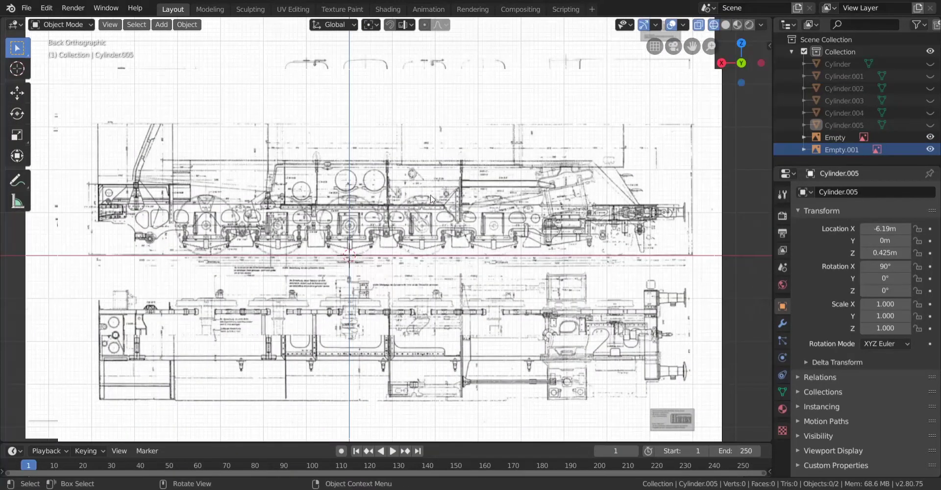
Hide the frame reference image Empty.001 and examine the wheels, rods and cylinder area in the locomotive side drawing
click(929, 150)
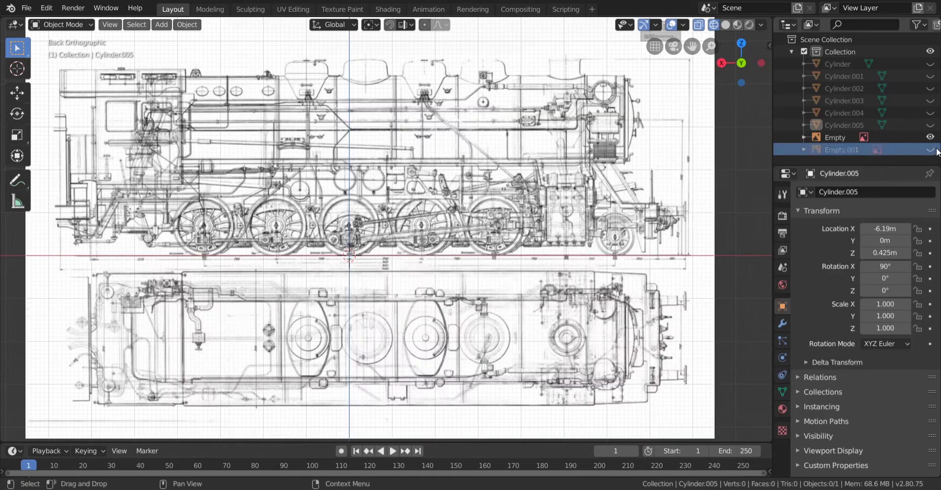
shift+middle_drag(345, 312, 566, 344)
scroll(441, 264, up, 4)
shift+middle_drag(441, 265, 276, 252)
scroll(277, 252, down, 3)
shift+middle_drag(659, 282, 469, 288)
scroll(356, 267, up, 1)
shift+middle_drag(654, 269, 436, 265)
scroll(436, 264, up, 6)
scroll(436, 264, down, 7)
shift+middle_drag(349, 270, 489, 263)
scroll(488, 265, up, 2)
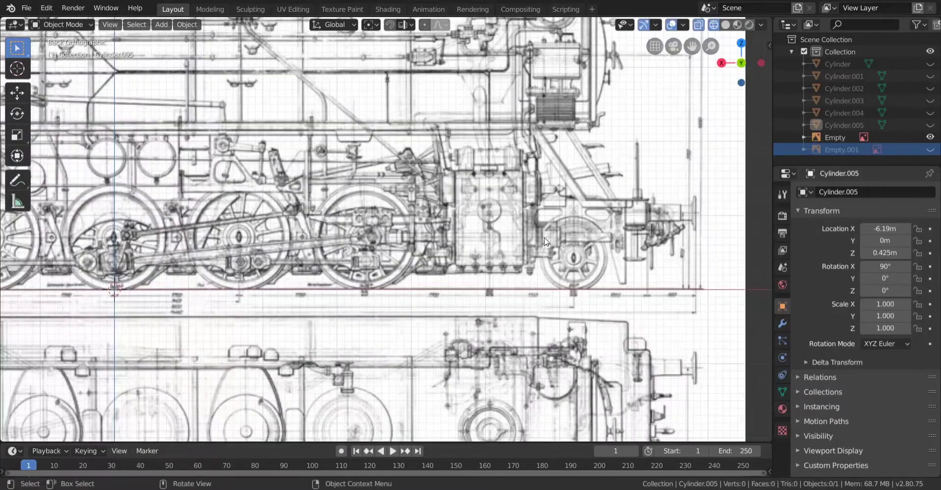
shift+middle_drag(548, 241, 592, 242)
scroll(592, 242, down, 1)
shift+middle_drag(657, 189, 726, 179)
shift+middle_drag(569, 220, 717, 218)
scroll(317, 223, down, 2)
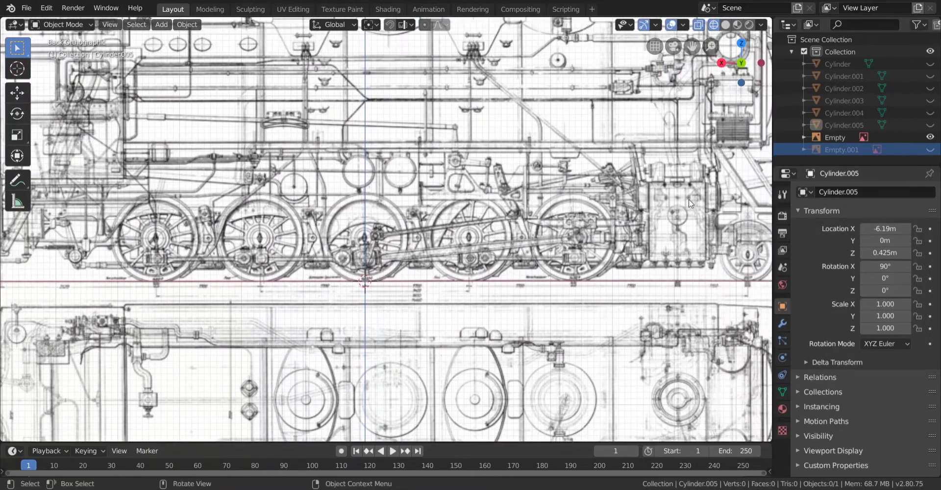
scroll(157, 234, up, 2)
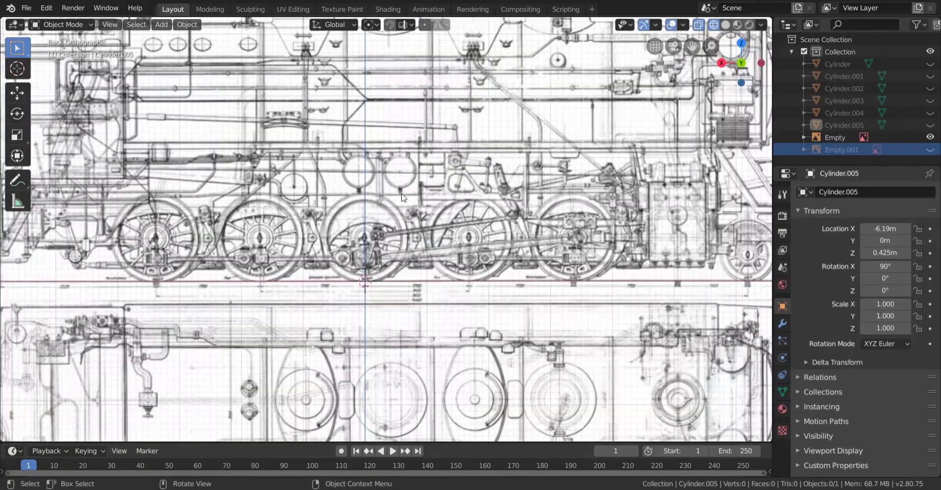
Show the frame reference image Empty.001 again over the locomotive drawing
click(929, 150)
scroll(356, 258, down, 1)
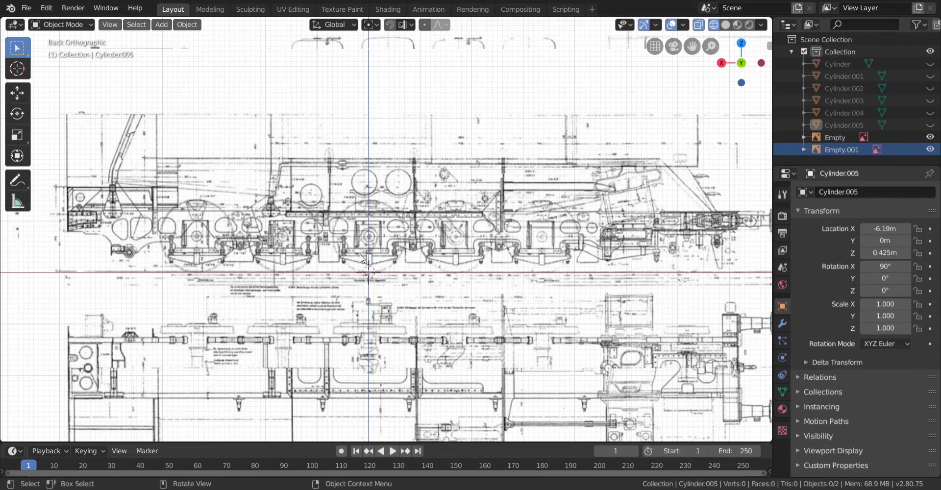
scroll(294, 299, down, 1)
scroll(412, 211, down, 1)
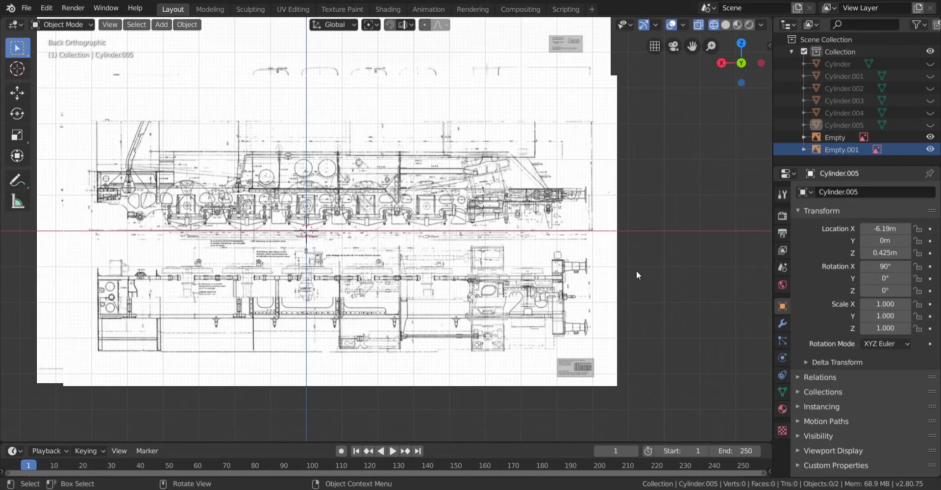
shift+middle_drag(573, 191, 574, 202)
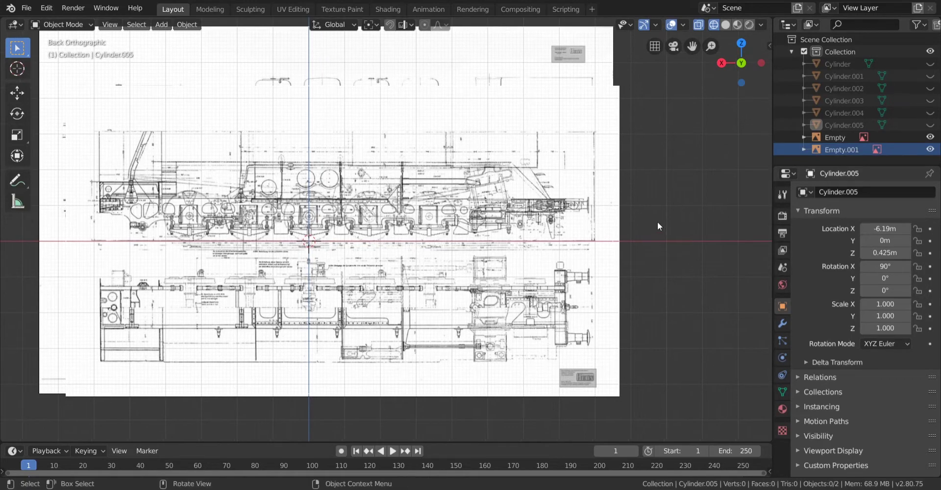
scroll(426, 193, up, 3)
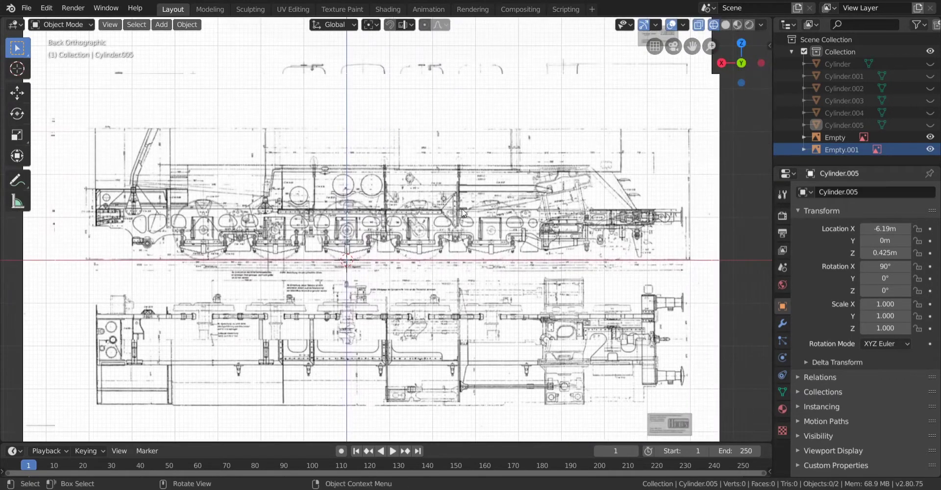
Unhide all six wheelsets and compare them with the frame drawing in back view
drag(742, 61, 663, 145)
drag(929, 125, 927, 70)
scroll(252, 274, up, 4)
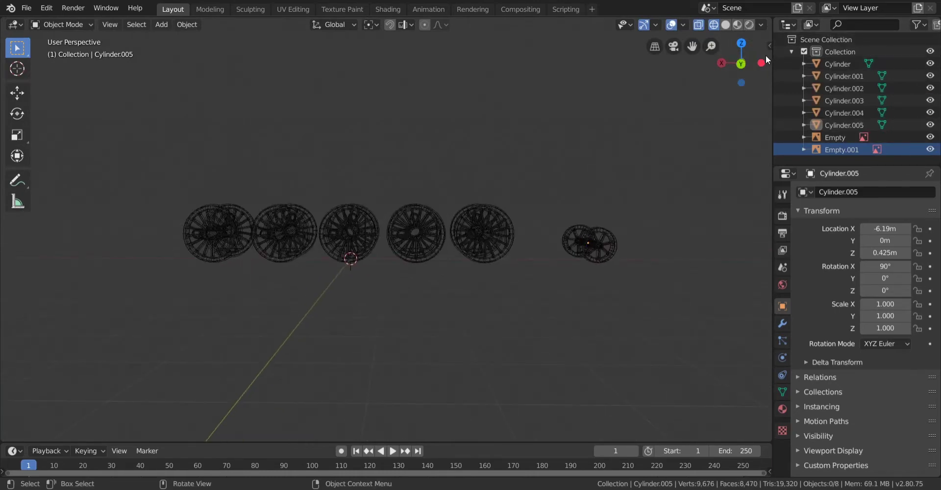
click(740, 64)
scroll(392, 198, up, 3)
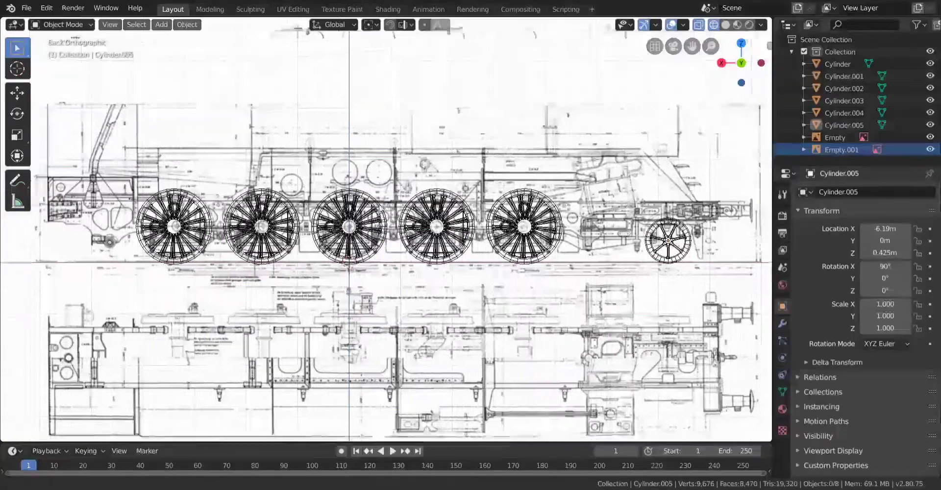
scroll(392, 197, down, 4)
middle_drag(393, 198, 348, 211)
Select all six wheelsets, check their fit on the frame drawing in back view, and hide them again
drag(278, 178, 557, 264)
click(729, 67)
scroll(379, 206, up, 6)
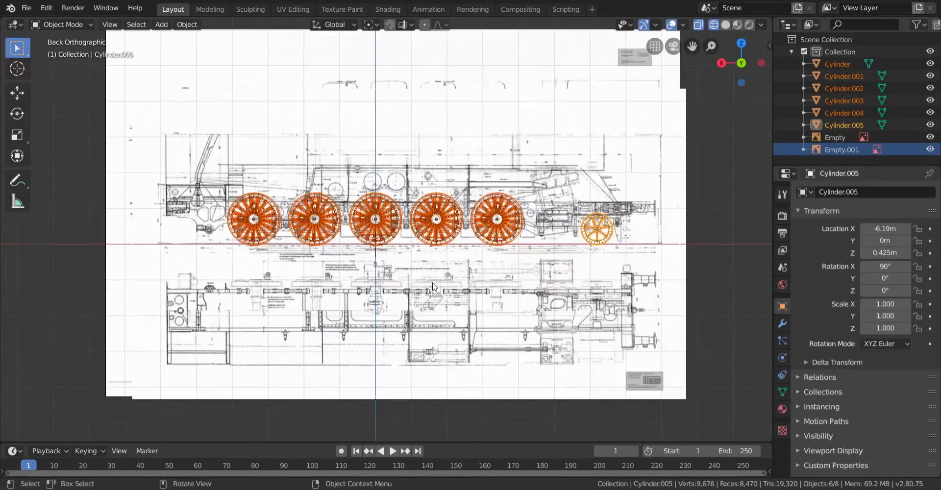
scroll(379, 206, down, 3)
scroll(379, 206, up, 5)
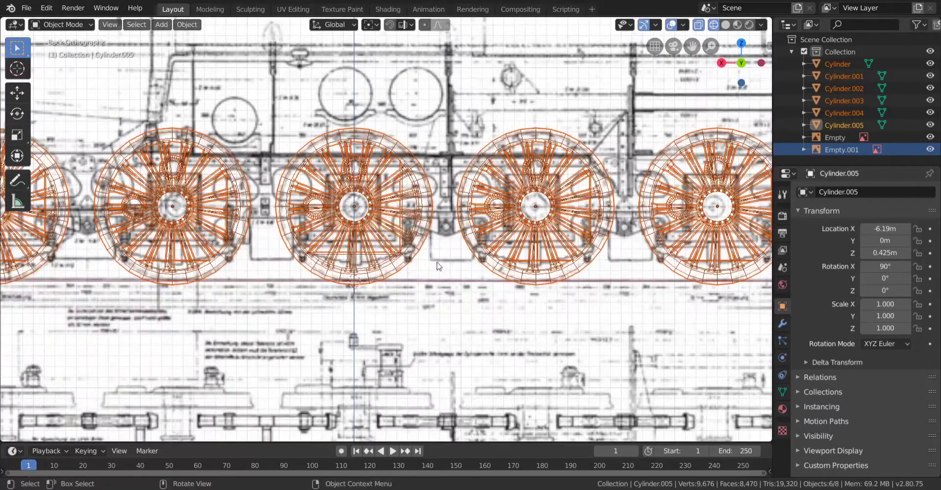
scroll(439, 266, down, 4)
key(h)
scroll(402, 196, down, 6)
scroll(383, 144, up, 1)
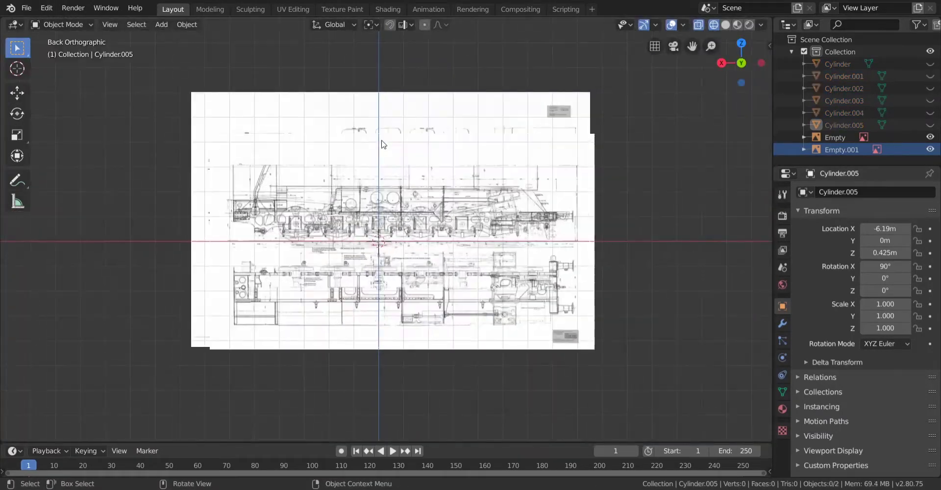
scroll(382, 143, up, 6)
shift+middle_drag(514, 210, 559, 213)
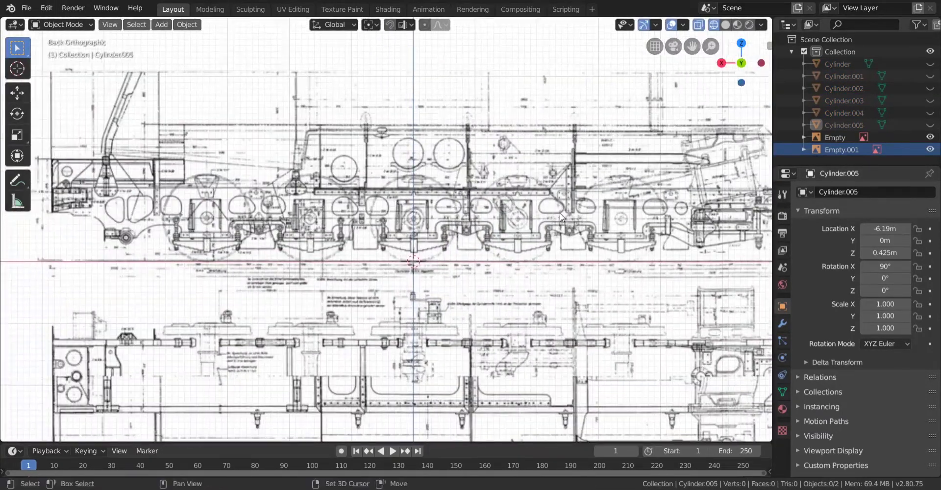
scroll(464, 195, down, 5)
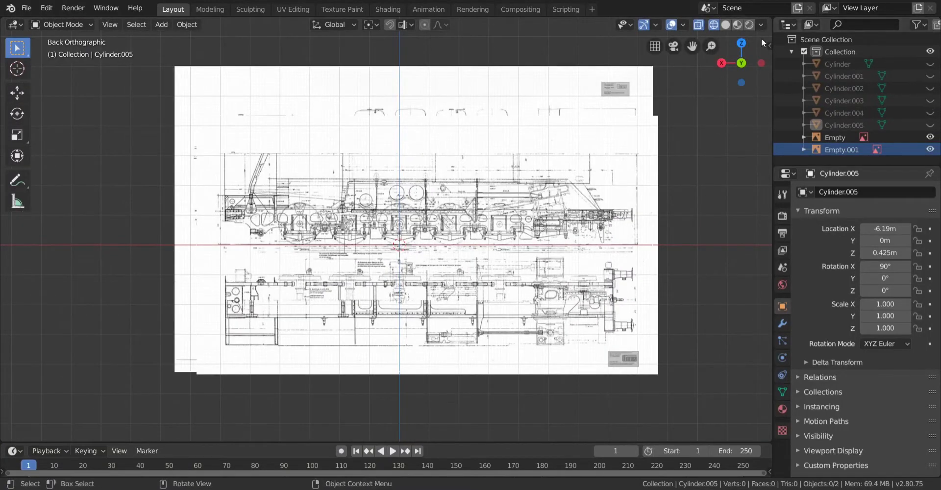
Add a cube with a size of 0.04 m and a Z location of 0.34 m
click(161, 25)
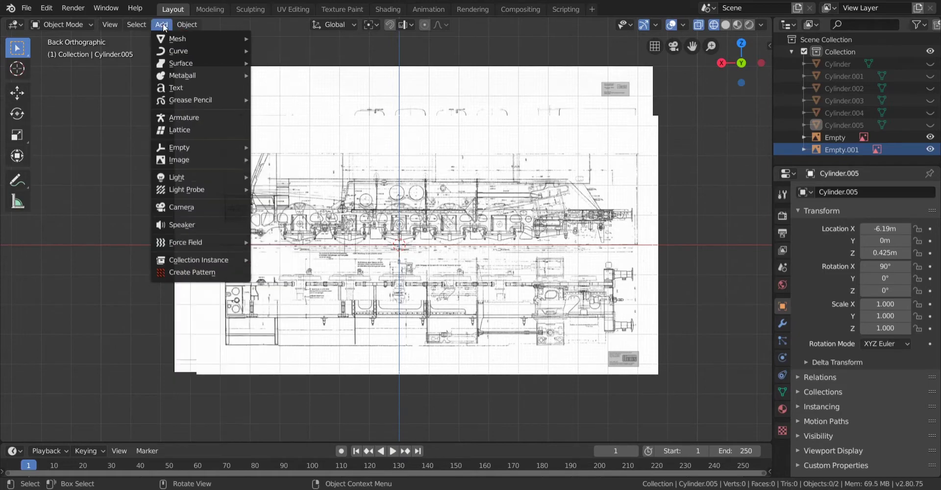
mouse_move(179, 38)
click(295, 51)
scroll(298, 262, up, 8)
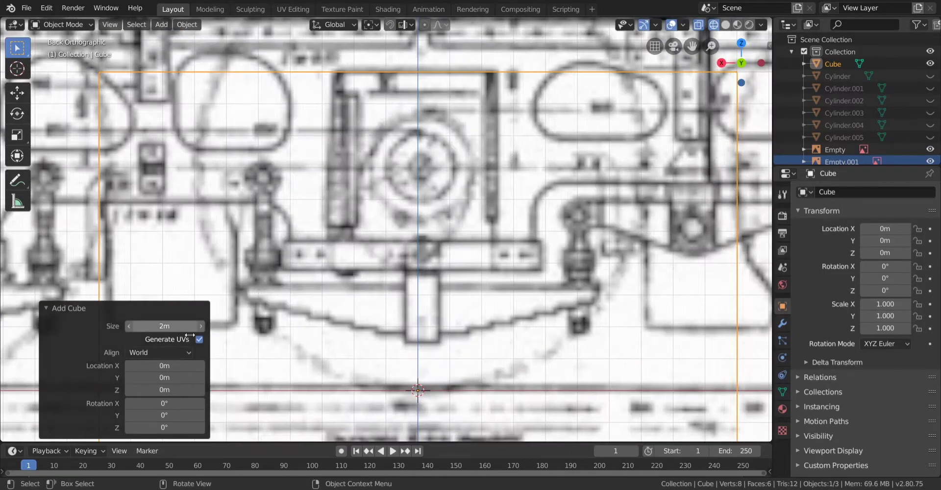
drag(164, 390, 188, 390)
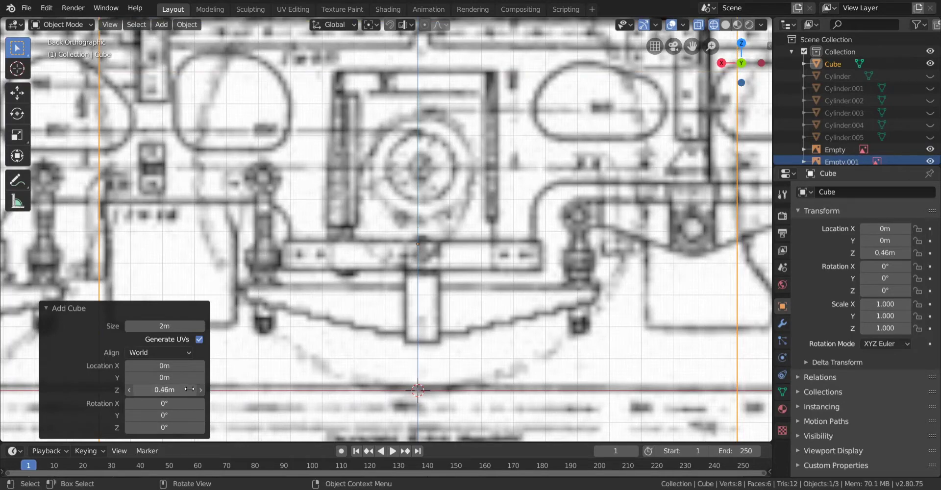
shift+middle_drag(431, 272, 368, 231)
scroll(383, 192, up, 3)
drag(154, 331, 73, 347)
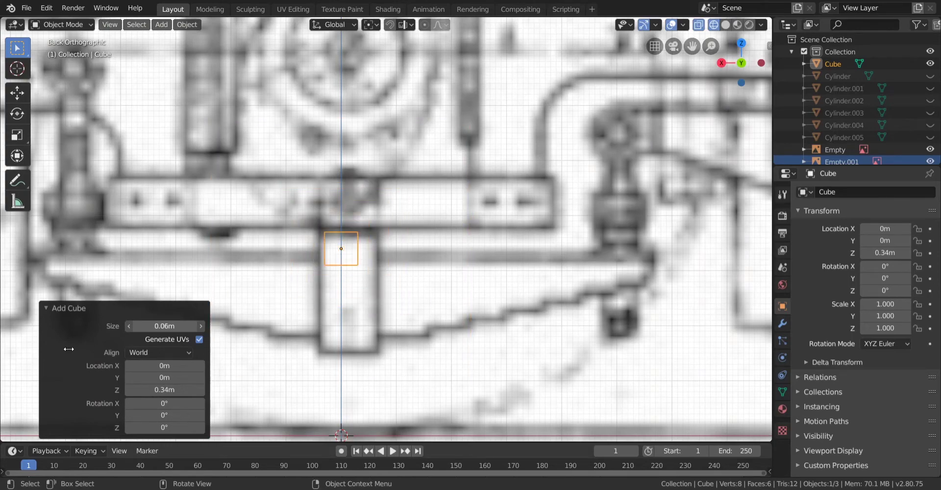
click(129, 326)
scroll(389, 258, down, 3)
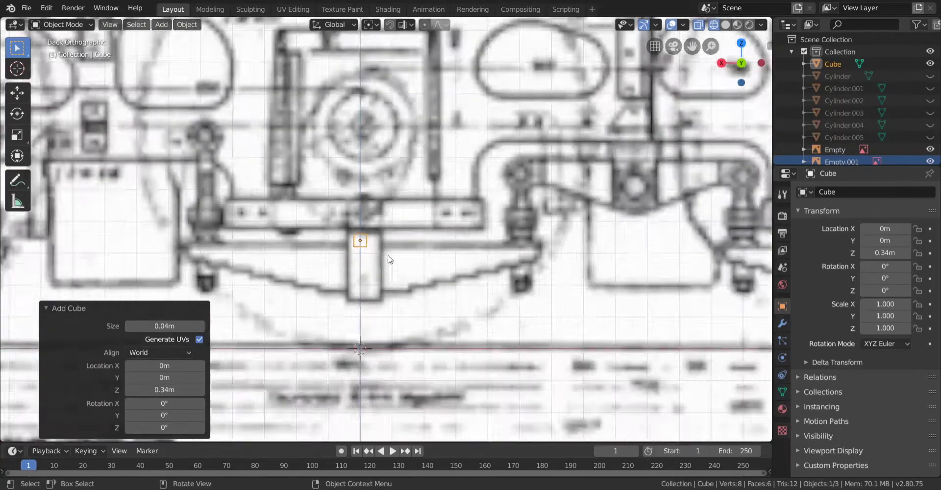
Examine the small cube in perspective and against the vertical bracket below the middle axle in back view
middle_drag(388, 257, 409, 235)
scroll(278, 220, down, 2)
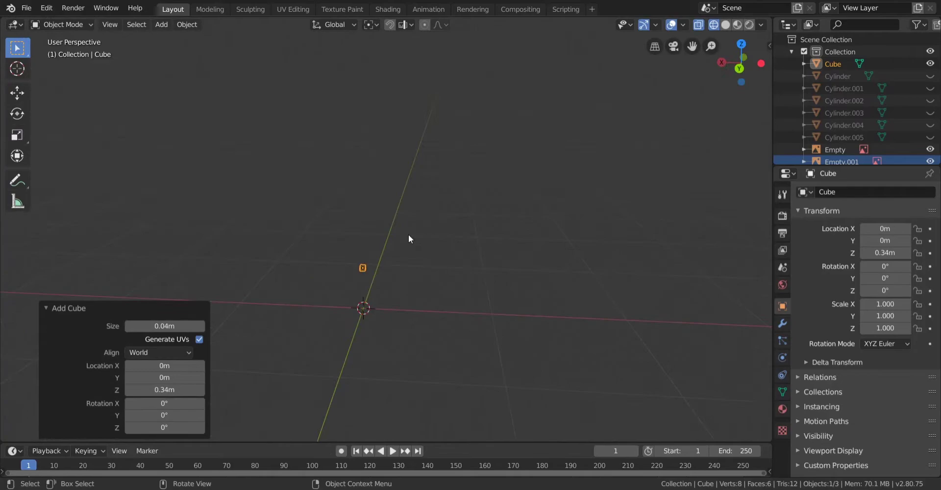
click(739, 68)
scroll(465, 229, up, 1)
shift+middle_drag(464, 230, 454, 238)
scroll(249, 308, up, 3)
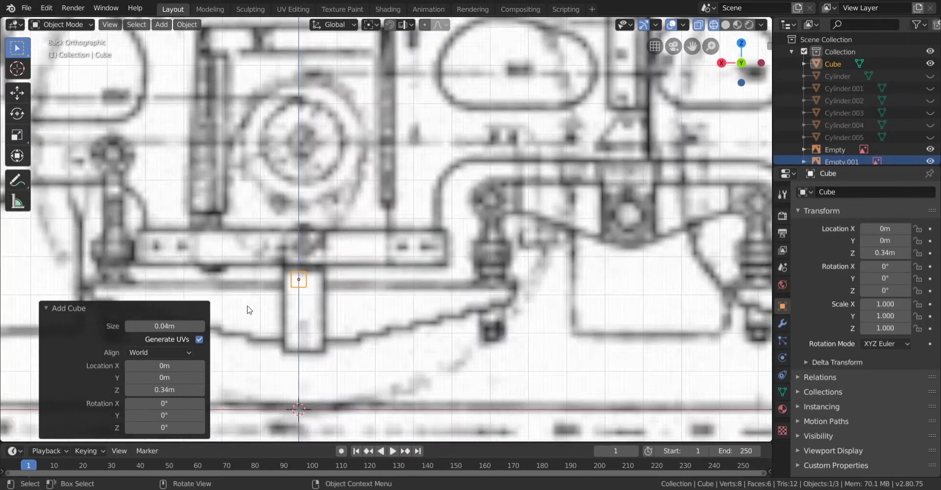
scroll(363, 243, down, 4)
scroll(390, 239, up, 2)
scroll(383, 299, up, 10)
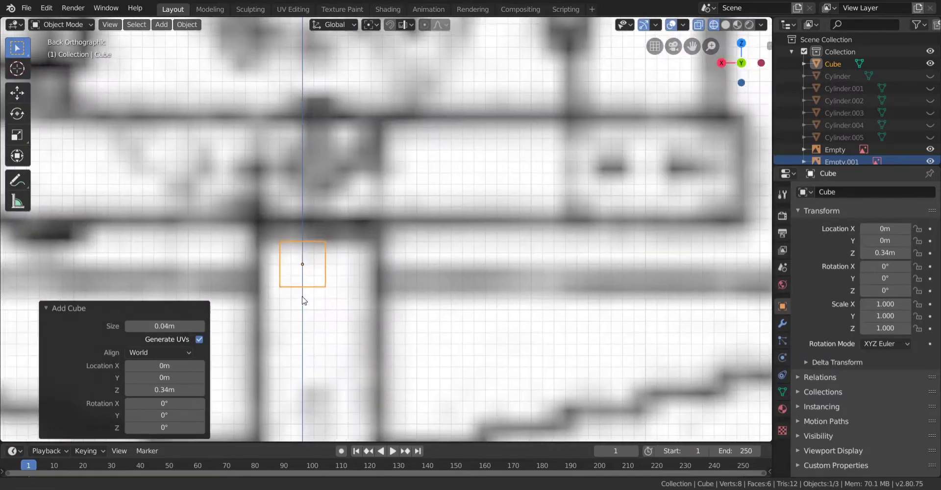
shift+middle_drag(302, 300, 392, 285)
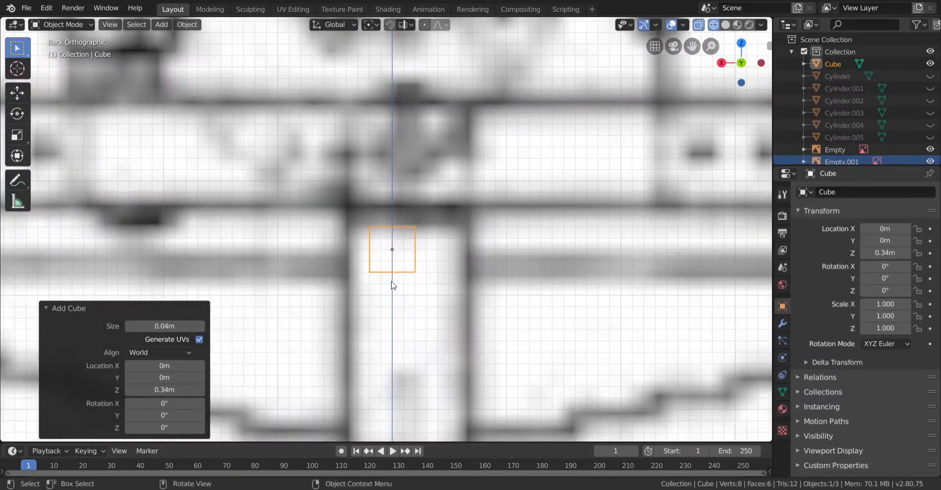
Select the cube's top face in Edit Mode and raise it 0.8 m toward the top edge of the frame drawing
scroll(420, 256, down, 6)
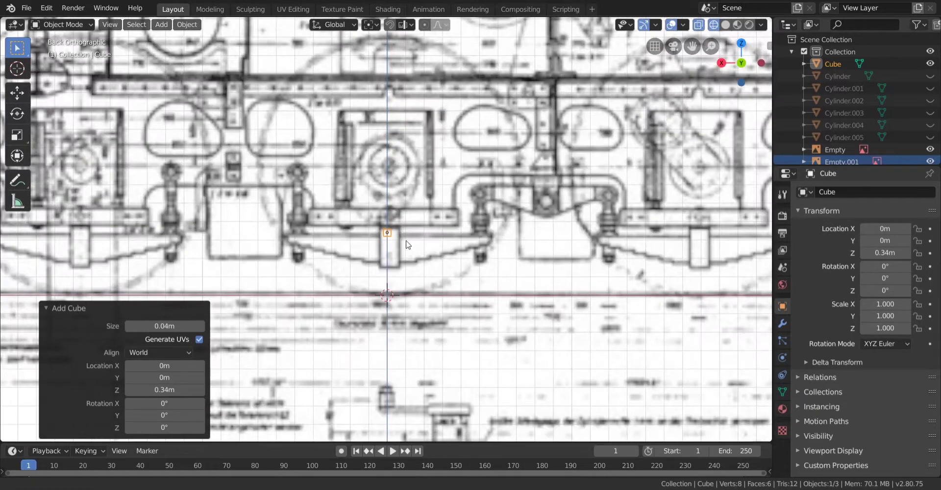
scroll(439, 311, down, 6)
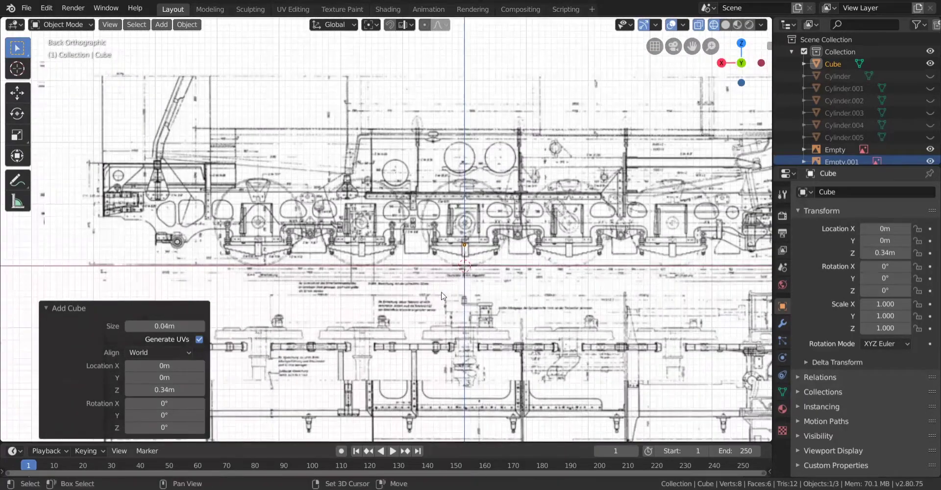
scroll(332, 213, up, 2)
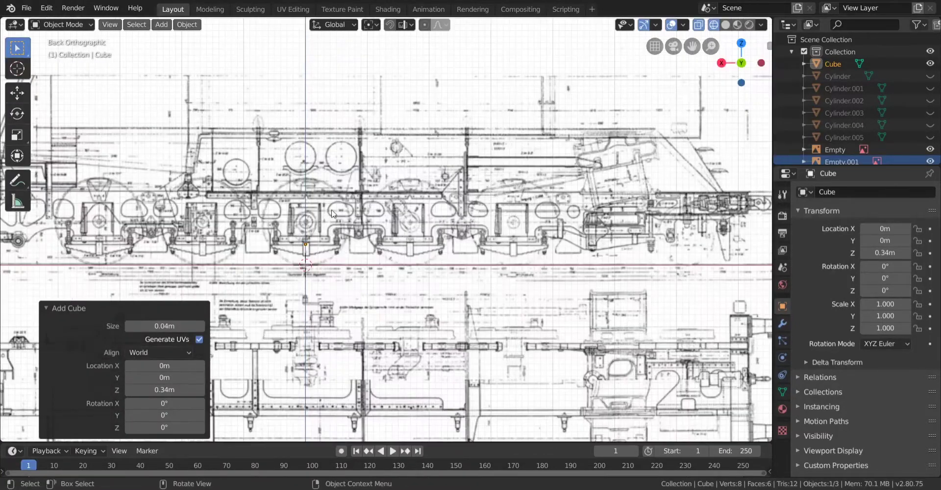
scroll(483, 282, up, 8)
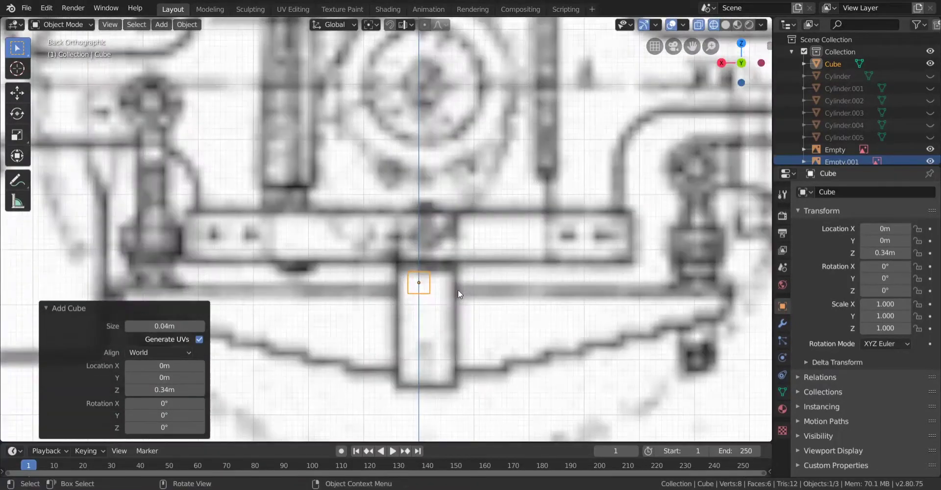
key(Tab)
drag(354, 231, 469, 275)
scroll(466, 274, down, 5)
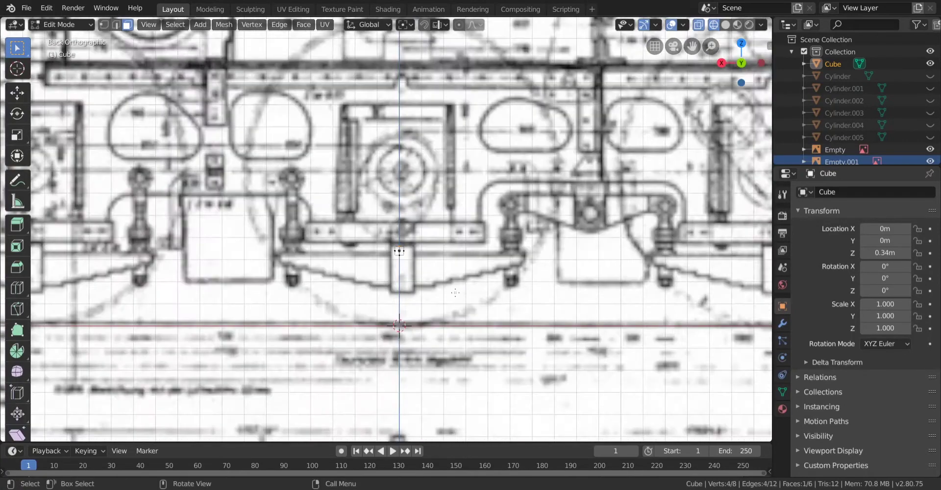
scroll(451, 273, up, 2)
scroll(436, 270, down, 2)
shift+middle_drag(433, 270, 404, 339)
key(g)
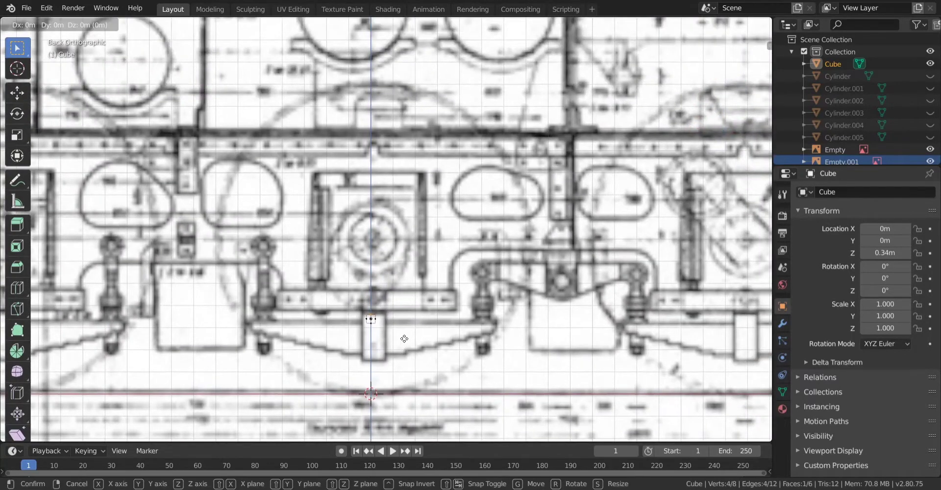
click(411, 150)
Raise the top face about another 0.04 m to align it with the upper line of the frame drawing
scroll(336, 285, up, 5)
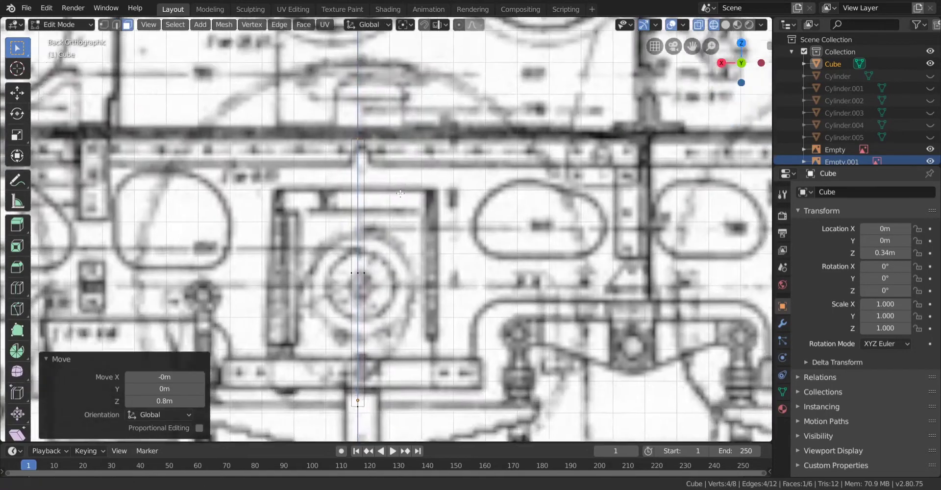
key(g)
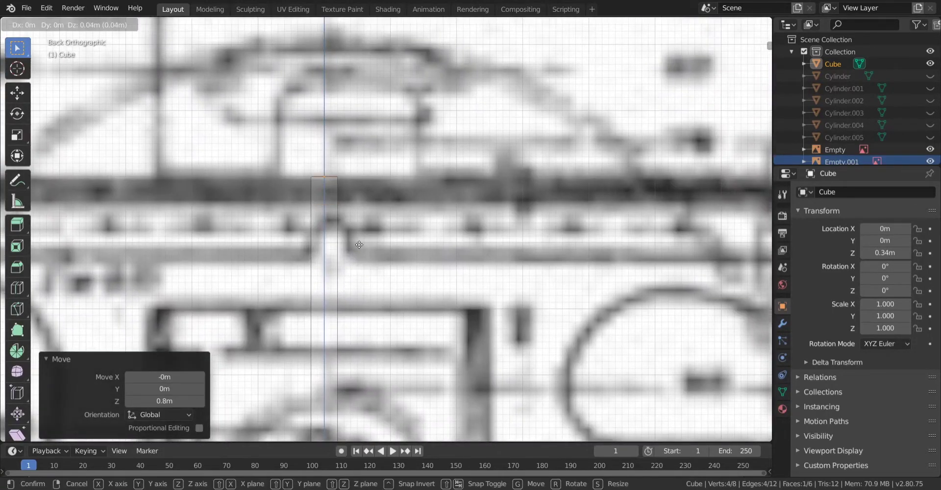
click(359, 245)
Select the block's negative-X side face and move it along X to the vertical edge of the cutout beside the middle axle
scroll(360, 246, down, 6)
shift+middle_drag(414, 345, 406, 140)
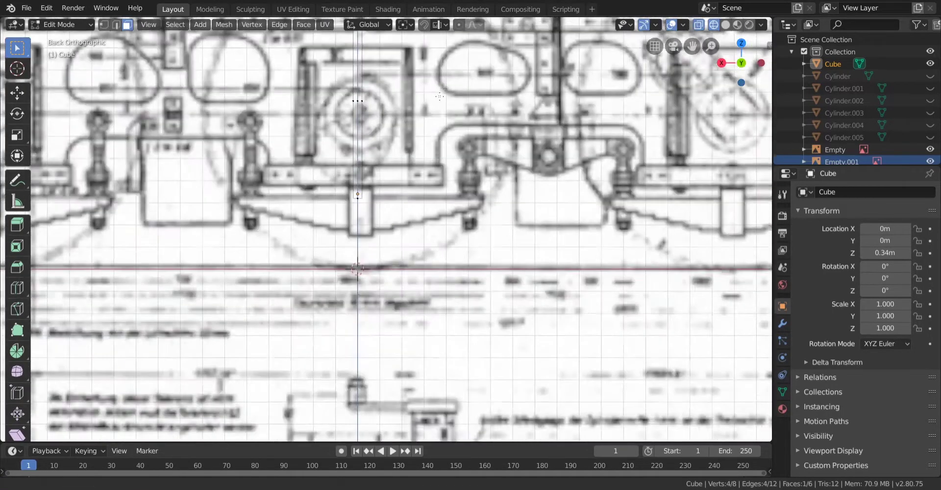
scroll(406, 140, up, 5)
scroll(406, 140, down, 4)
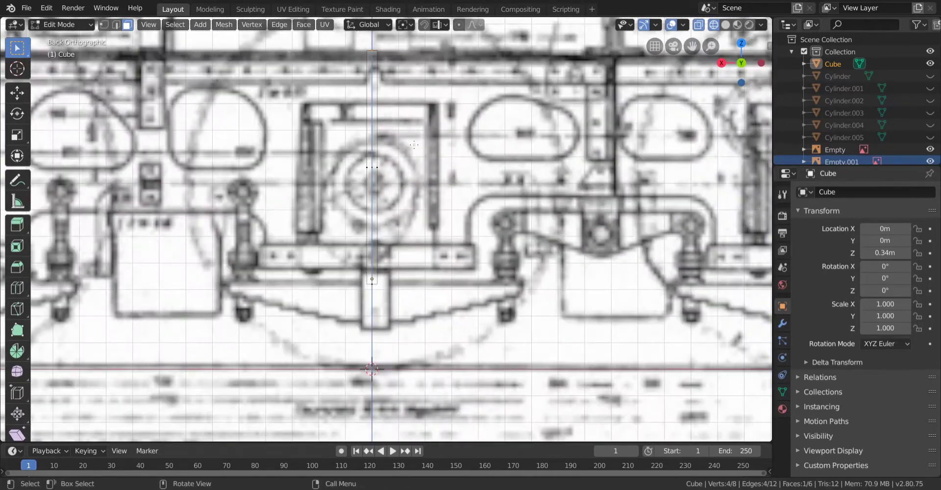
key(b)
drag(379, 187, 379, 188)
key(b)
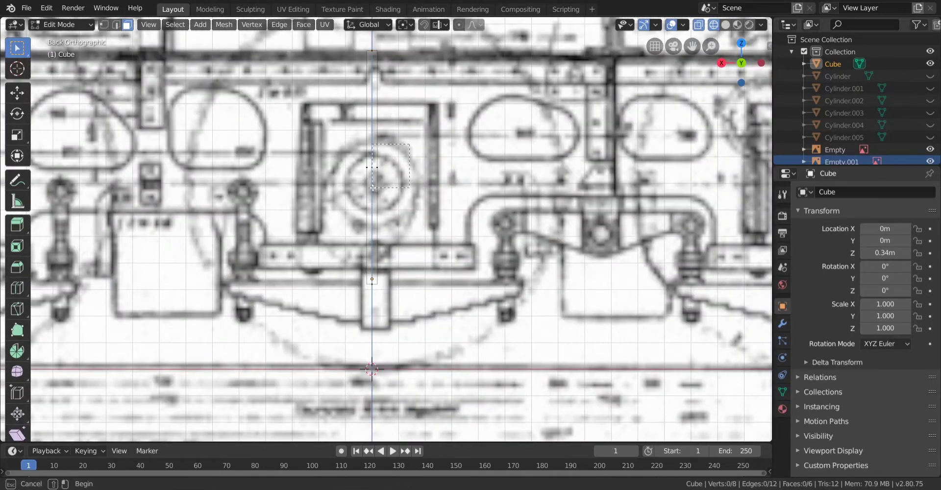
drag(399, 143, 373, 178)
key(g)
key(x)
click(479, 179)
shift+middle_drag(479, 179, 426, 172)
scroll(426, 172, up, 5)
drag(164, 376, 160, 376)
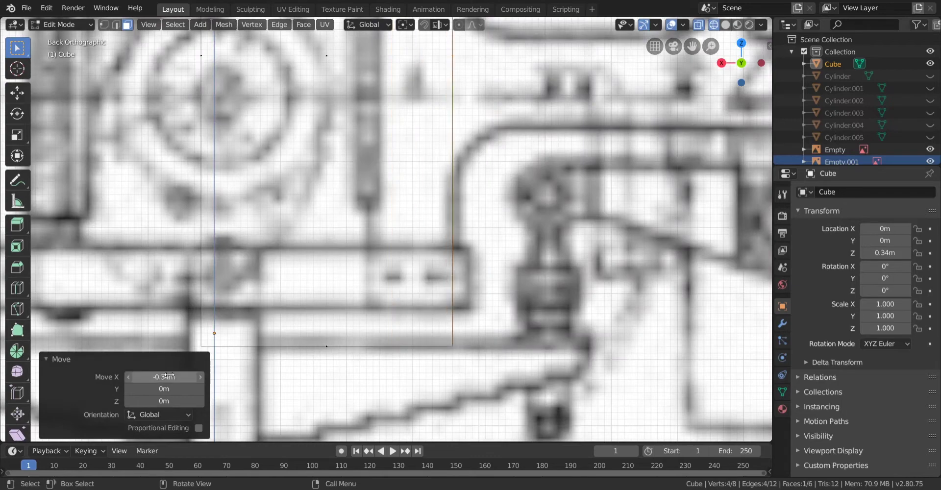
Select the block's positive-X side face and move it 0.38 m along X to the opposite cutout edge
scroll(314, 196, down, 4)
shift+middle_drag(304, 152, 481, 182)
key(b)
drag(459, 159, 484, 191)
key(g)
key(x)
click(349, 216)
scroll(342, 220, up, 5)
drag(172, 377, 169, 377)
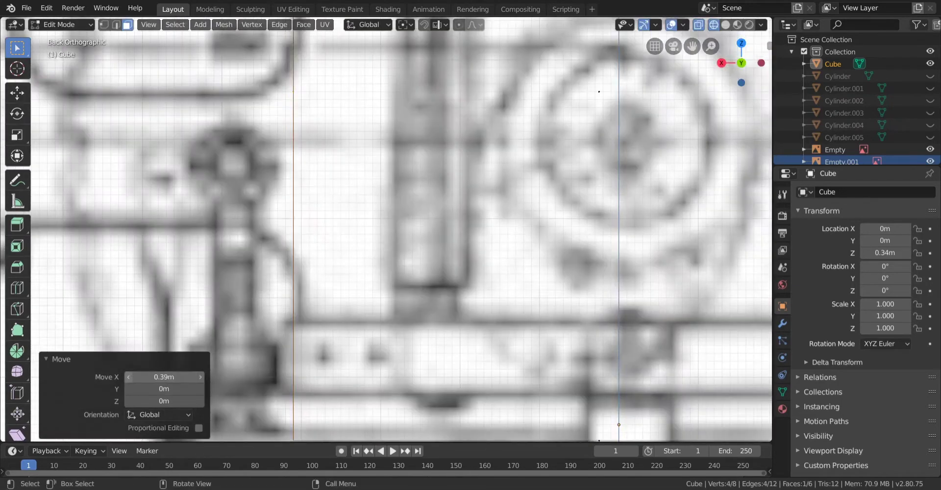
Examine the block's edges against the frame outline around the middle axle and the neighbouring cutout
scroll(373, 235, down, 9)
scroll(475, 156, up, 1)
shift+middle_drag(478, 153, 418, 168)
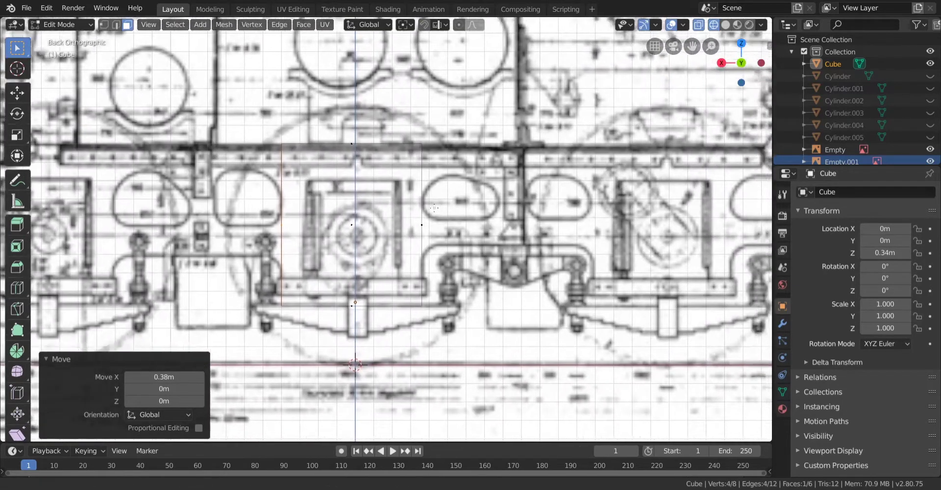
scroll(465, 208, up, 1)
shift+middle_drag(466, 208, 443, 220)
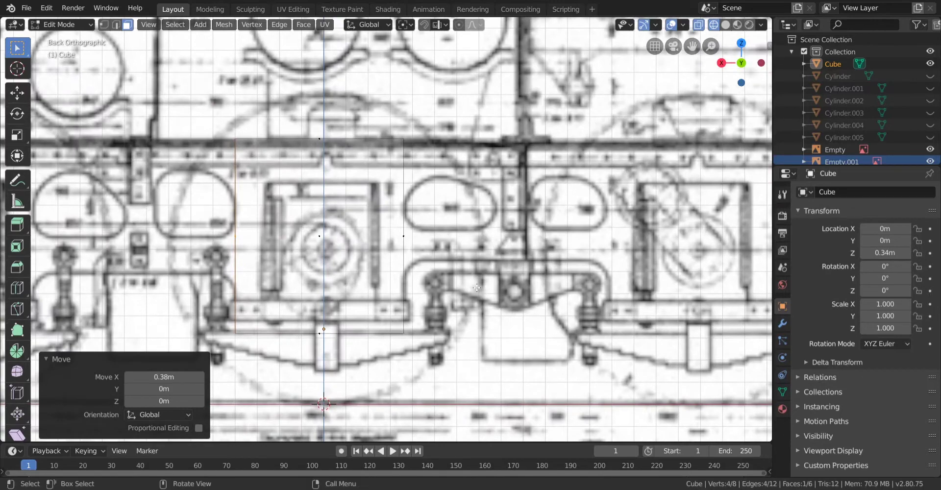
shift+middle_drag(446, 278, 363, 271)
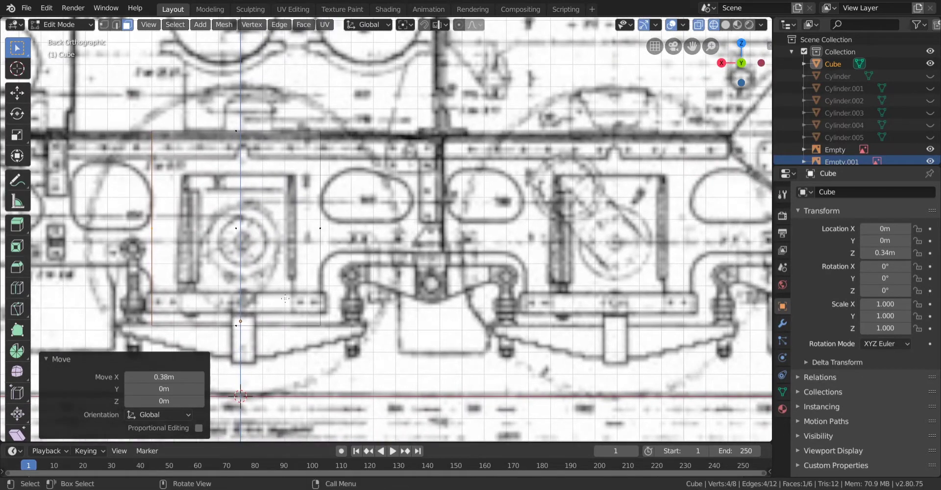
shift+middle_drag(353, 180, 436, 187)
scroll(373, 284, up, 2)
shift+middle_drag(336, 338, 386, 281)
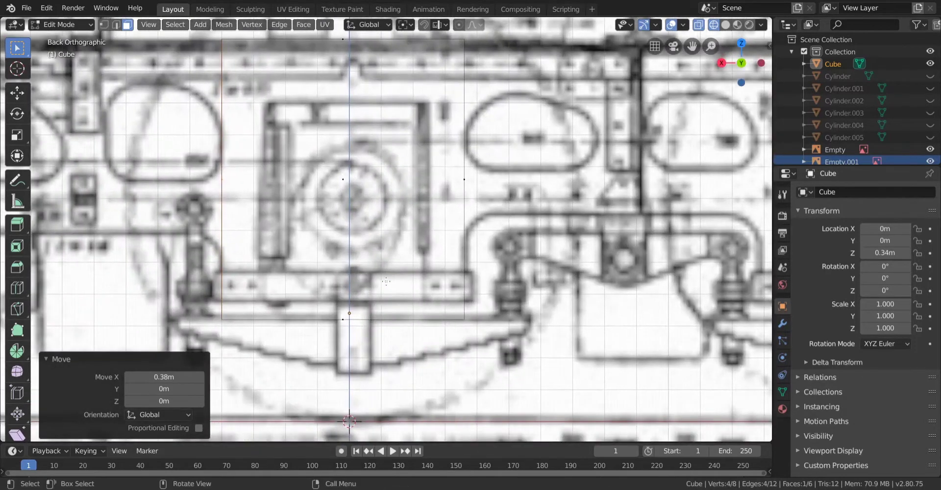
Raise the block's bottom face by 0.06 m to the lower edge of the riveted bar under the axle
key(g)
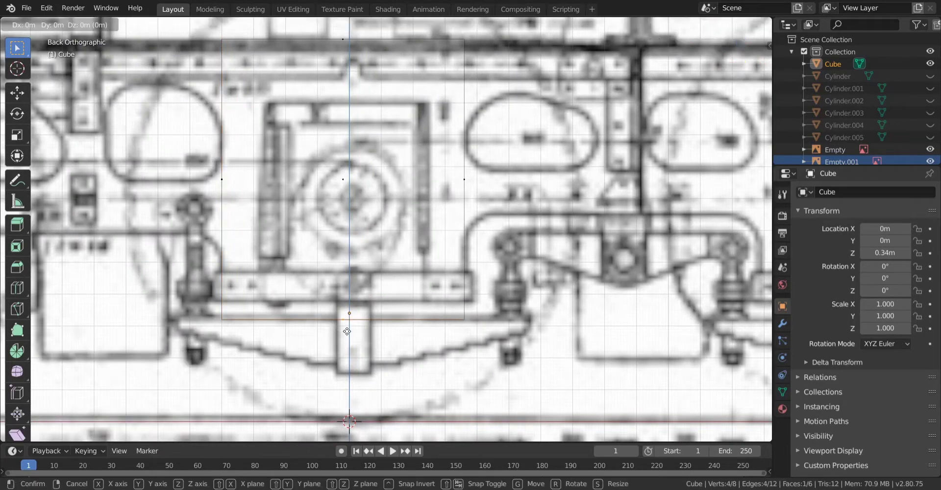
ctrl+click(346, 286)
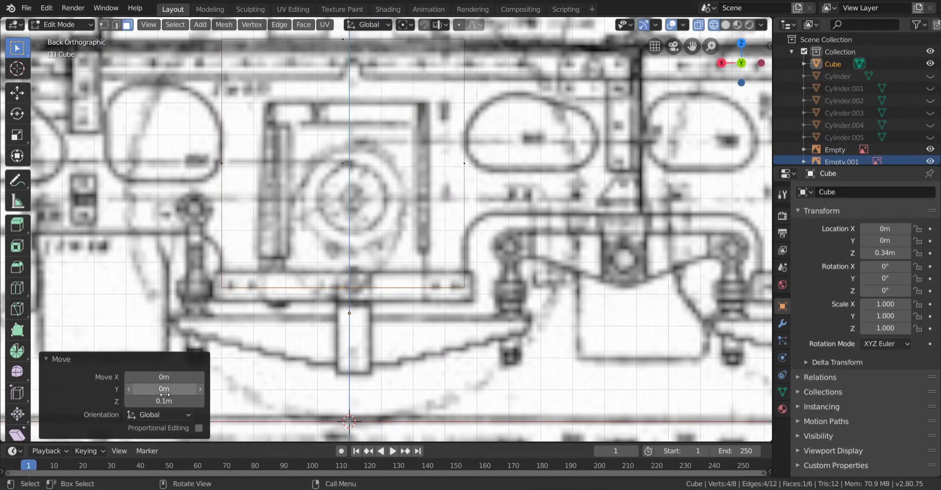
click(128, 401)
click(128, 401)
click(128, 401)
click(128, 400)
Select the negative-X side face and extrude it 0.08 m along its normal over the rounded cutout corner
shift+middle_drag(439, 182, 341, 253)
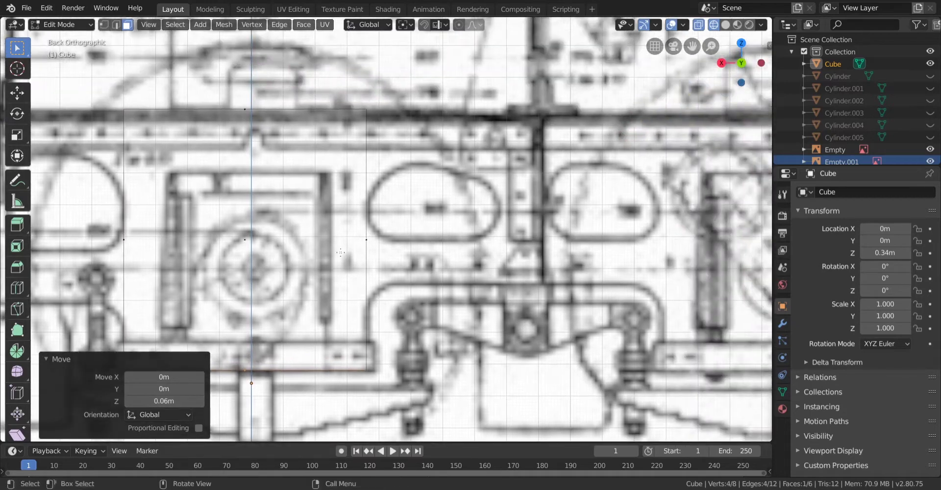
drag(424, 263, 431, 279)
shift+middle_drag(424, 284, 399, 245)
key(e)
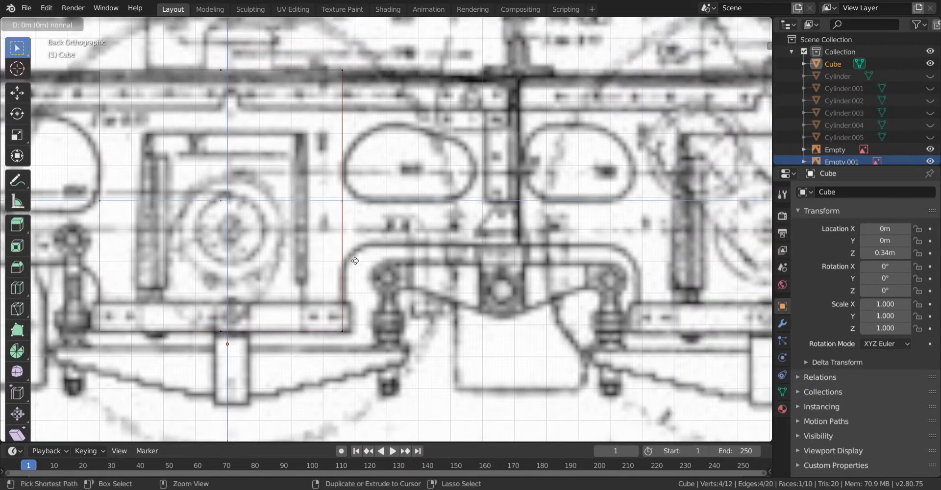
key(Return)
scroll(379, 259, up, 3)
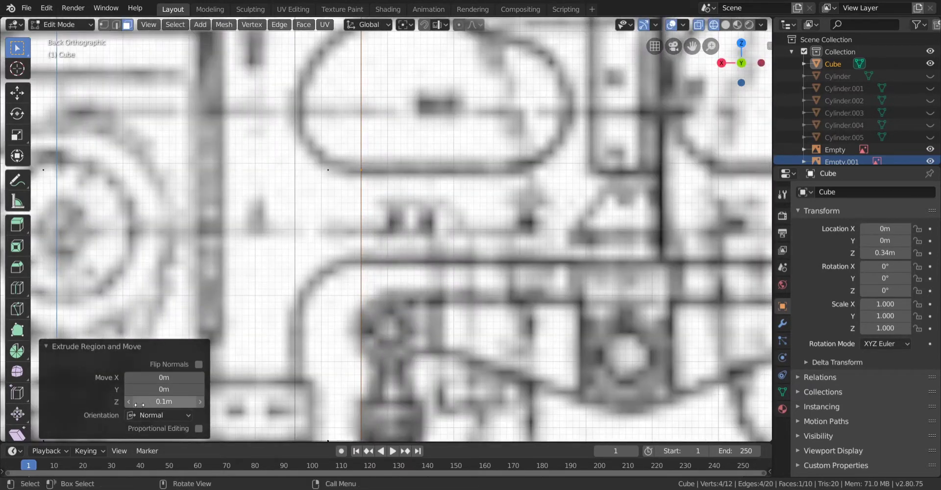
click(128, 402)
click(128, 402)
scroll(407, 245, down, 6)
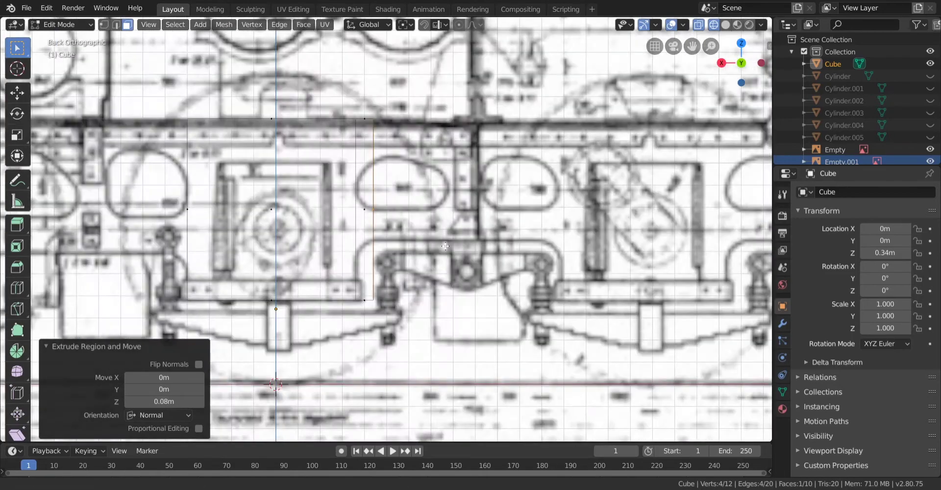
Extrude the end face across the cutout with Global orientation and a Move X of -0.77 m
shift+middle_drag(407, 246, 364, 256)
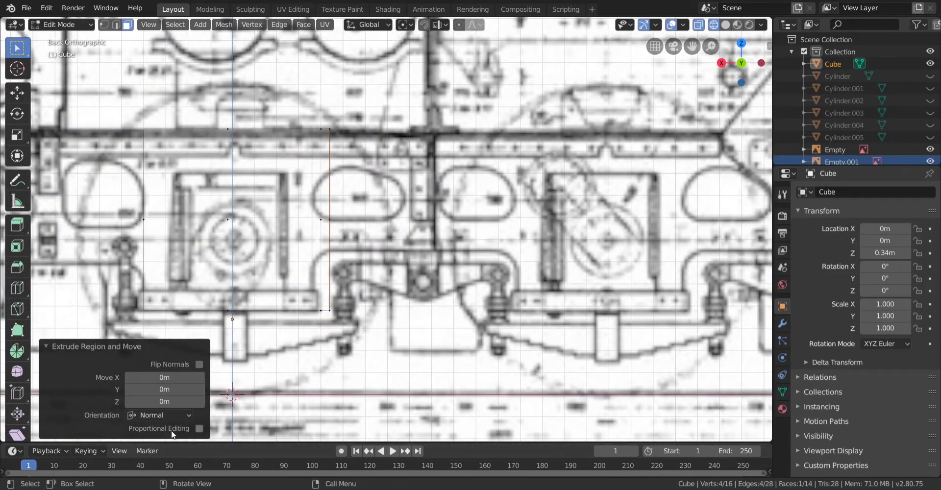
click(162, 415)
click(162, 408)
double_click(166, 403)
drag(164, 378, 120, 377)
scroll(482, 281, up, 5)
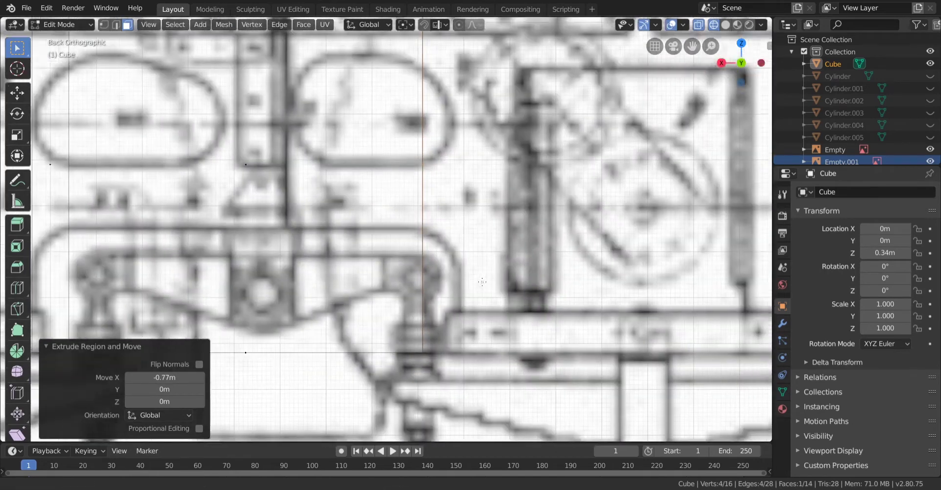
Extrude the end face again and move it -0.08 m along X to the far edge of the cutout
scroll(429, 247, down, 4)
scroll(243, 243, down, 1)
shift+middle_drag(258, 270, 238, 257)
scroll(229, 289, up, 2)
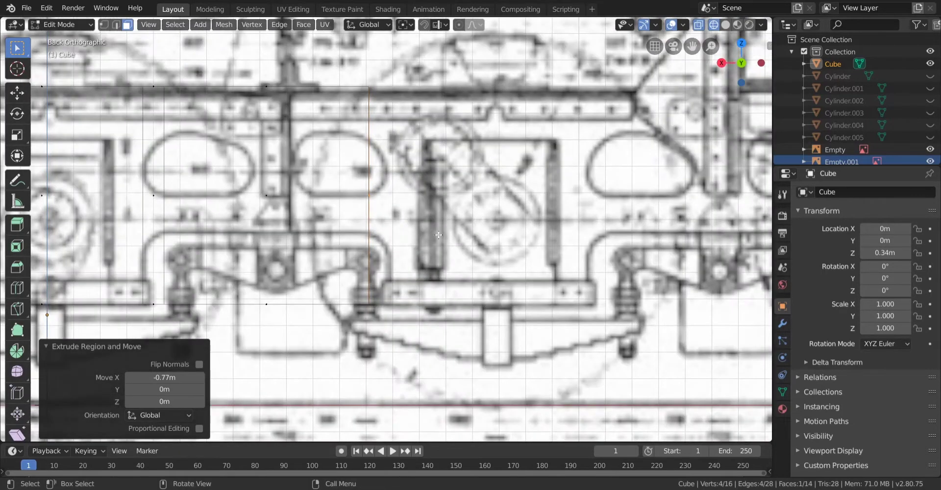
scroll(437, 295, up, 2)
scroll(442, 303, down, 2)
key(e)
right_click(434, 287)
shift+middle_drag(432, 285, 266, 323)
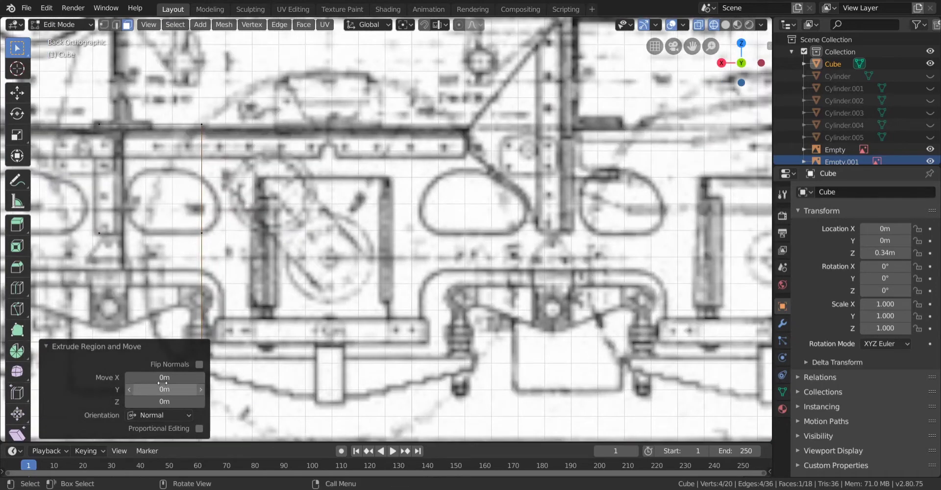
drag(163, 382, 157, 382)
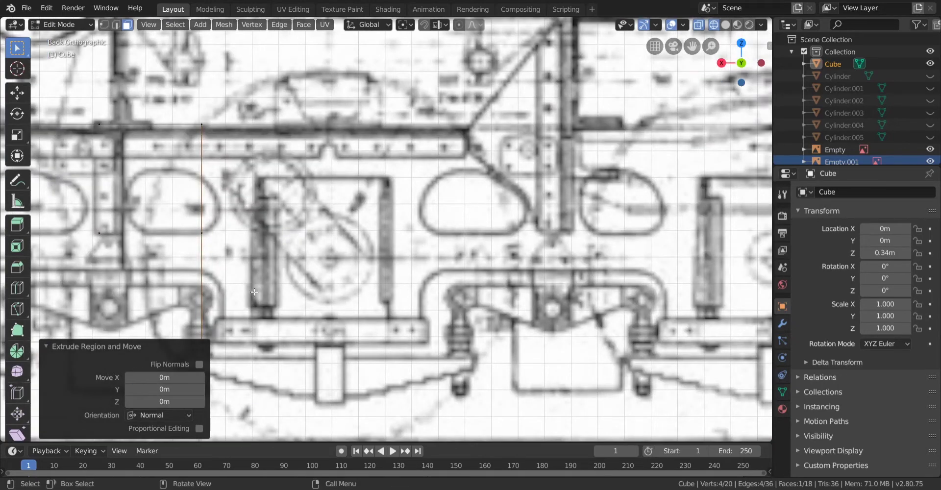
key(g)
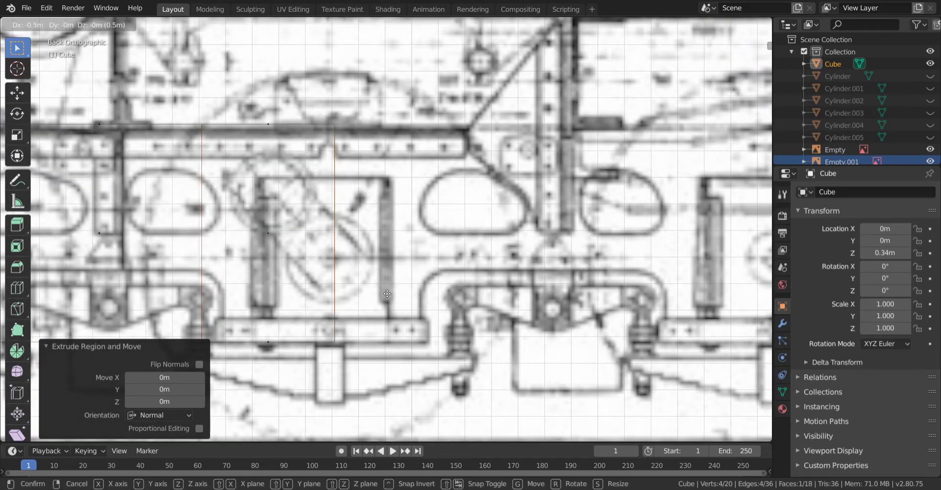
click(263, 303)
shift+middle_drag(263, 302, 366, 283)
scroll(366, 283, up, 3)
click(203, 376)
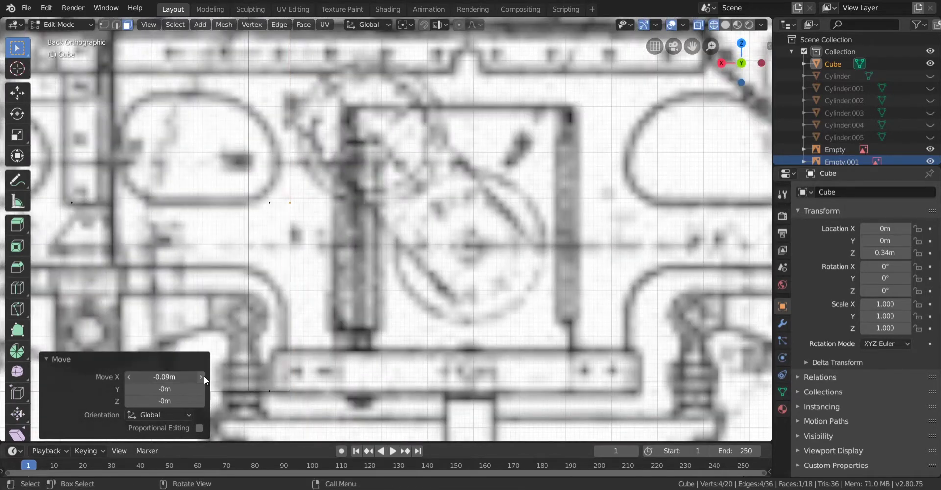
click(203, 376)
Extrude the end face 0.74 m along the frame section of the next axle, up to the following cutout
scroll(507, 250, down, 6)
shift+middle_drag(507, 250, 394, 268)
scroll(395, 268, up, 3)
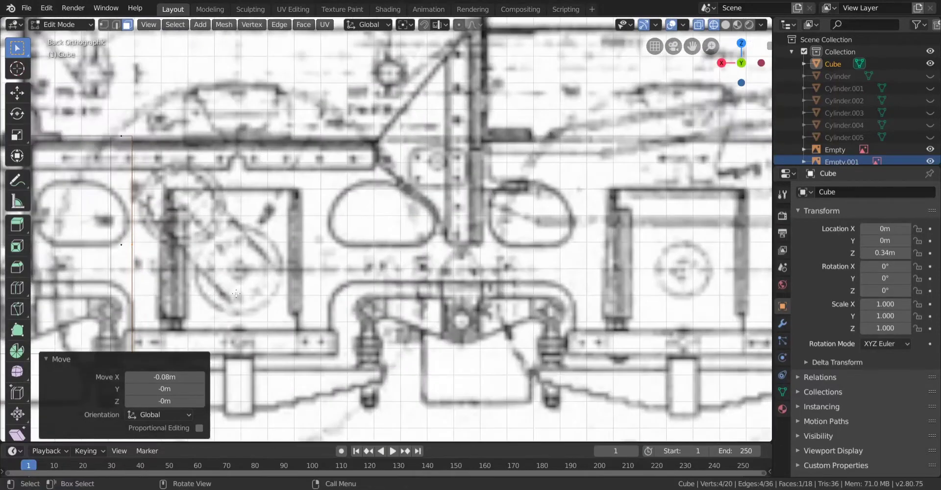
scroll(147, 296, down, 2)
shift+middle_drag(147, 296, 413, 262)
scroll(413, 260, down, 3)
scroll(457, 208, up, 1)
shift+middle_drag(458, 208, 336, 215)
scroll(337, 215, up, 3)
shift+middle_drag(282, 256, 193, 220)
scroll(193, 219, up, 2)
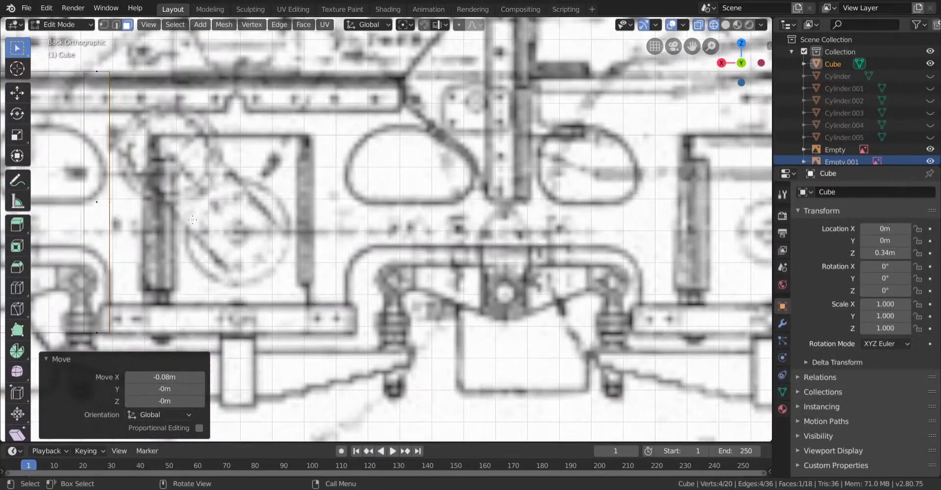
click(429, 225)
Extrude the end face in successive segments along the following cutout and axle section, finishing with a 0.76 m segment
scroll(392, 236, up, 6)
key(e)
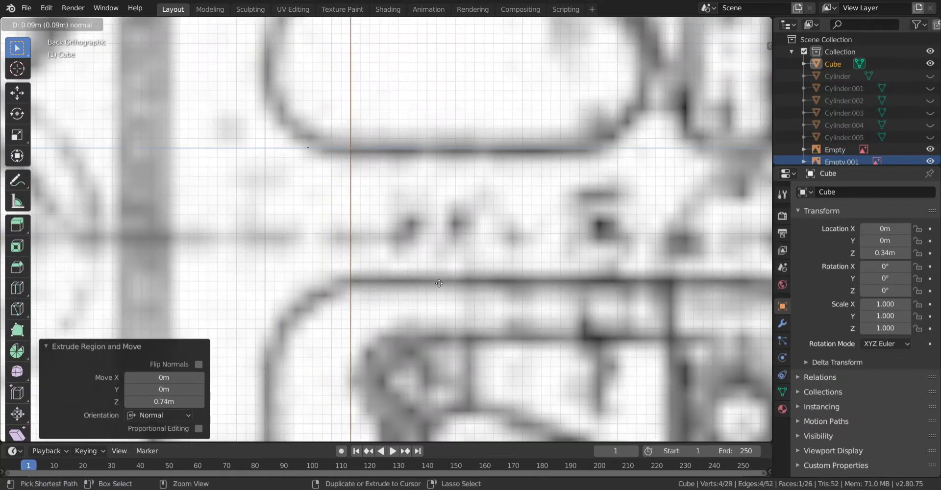
click(333, 313)
scroll(392, 294, down, 3)
shift+middle_drag(470, 281, 263, 273)
key(e)
click(722, 284)
shift+middle_drag(635, 283, 321, 259)
key(e)
click(735, 264)
shift+middle_drag(735, 264, 181, 267)
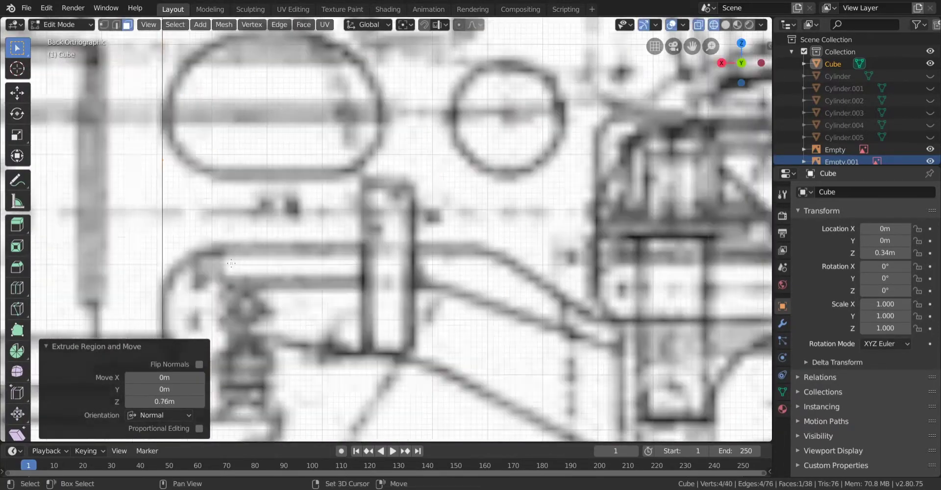
Extrude two more segments past the last oval opening toward the round hole, and move the end face 0.16 m along X
key(e)
click(236, 294)
scroll(294, 300, up, 3)
key(e)
click(343, 294)
key(g)
click(402, 289)
scroll(343, 284, down, 3)
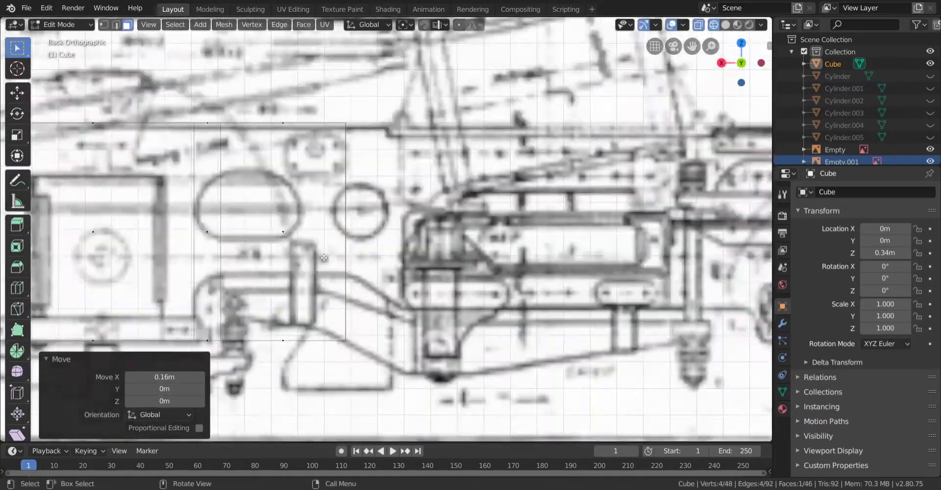
Extrude the end face past the round hole to the edge of the cylinder, cut an edge loop near its end, and select the end face
scroll(343, 265, up, 3)
key(e)
click(429, 276)
key(ctrl+r)
click(367, 134)
key(3)
click(353, 214)
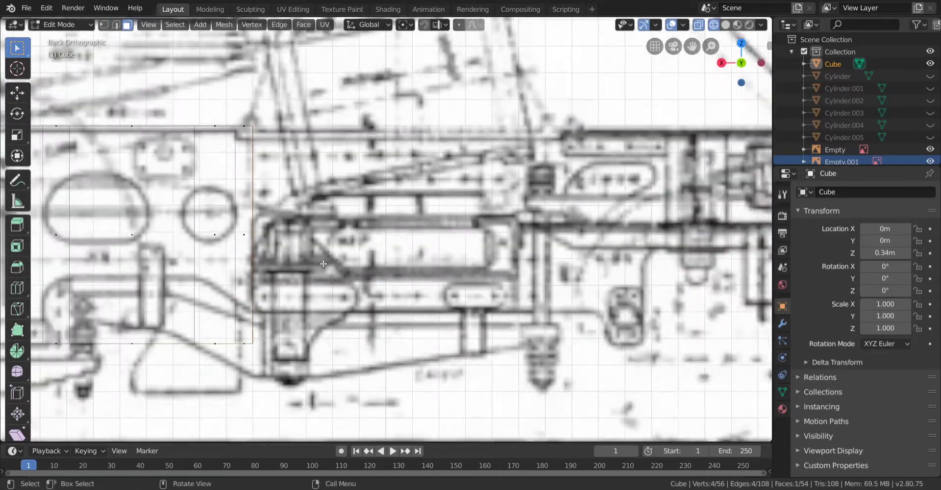
Extrude the end face 1.06 m along the cylinder section up to the vertical pin behind the buffer beam
key(e)
click(578, 279)
shift+middle_drag(578, 279, 453, 287)
scroll(452, 287, up, 2)
click(128, 402)
click(127, 402)
scroll(416, 252, down, 3)
shift+middle_drag(421, 250, 361, 256)
Extrude the end face to the coupling end of the frame and add an edge loop beside the vertical pin, shifted about -0.01 m along X
key(e)
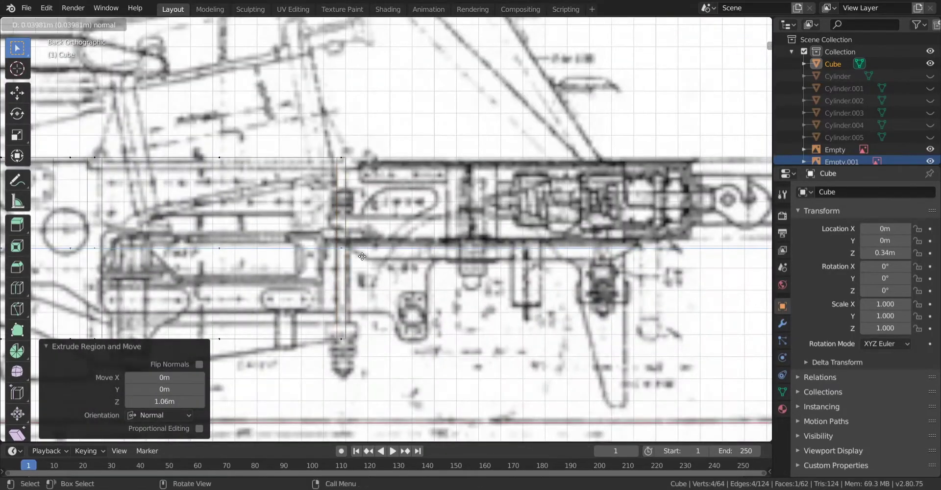
click(466, 222)
scroll(465, 222, down, 2)
click(157, 300)
scroll(345, 235, up, 8)
key(g)
key(x)
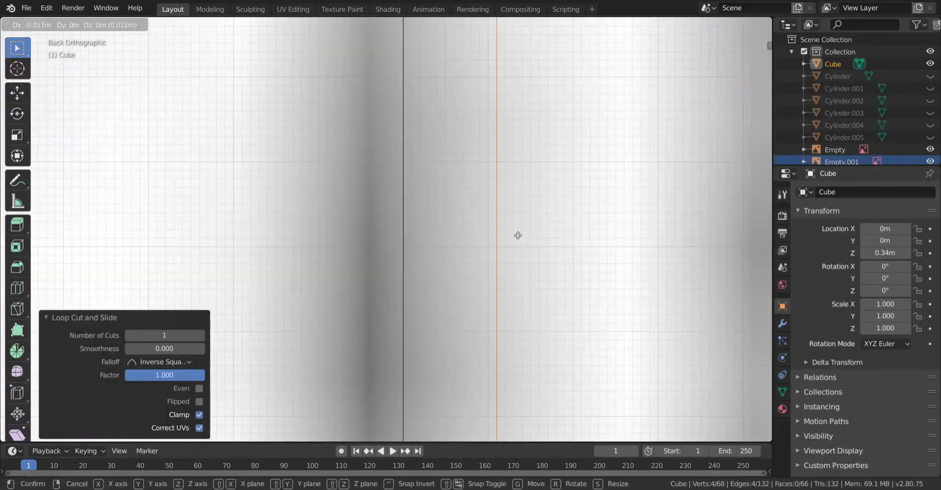
click(518, 235)
Select the frame's opposite end face and extrude it in successive segments along the axle cutouts, including a 0.28 m segment
scroll(421, 230, down, 12)
scroll(422, 228, up, 6)
key(3)
click(401, 169)
key(e)
click(396, 228)
shift+middle_drag(404, 240, 604, 258)
scroll(604, 260, up, 1)
key(e)
click(343, 278)
shift+middle_drag(353, 279, 489, 278)
key(e)
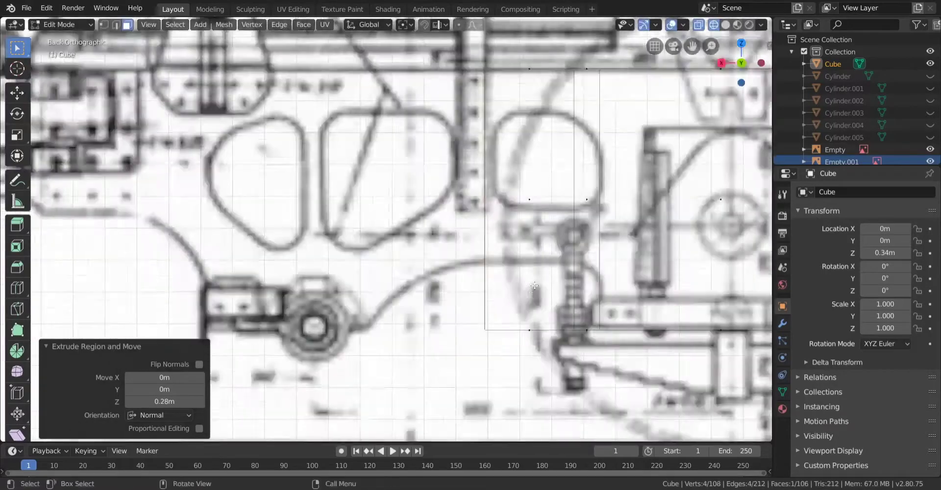
Extrude the end face in further segments to the far end of the frame, finishing with segments of 0.07 m and 0.28 m
key(e)
click(413, 293)
scroll(395, 300, up, 2)
shift+middle_drag(383, 304, 592, 281)
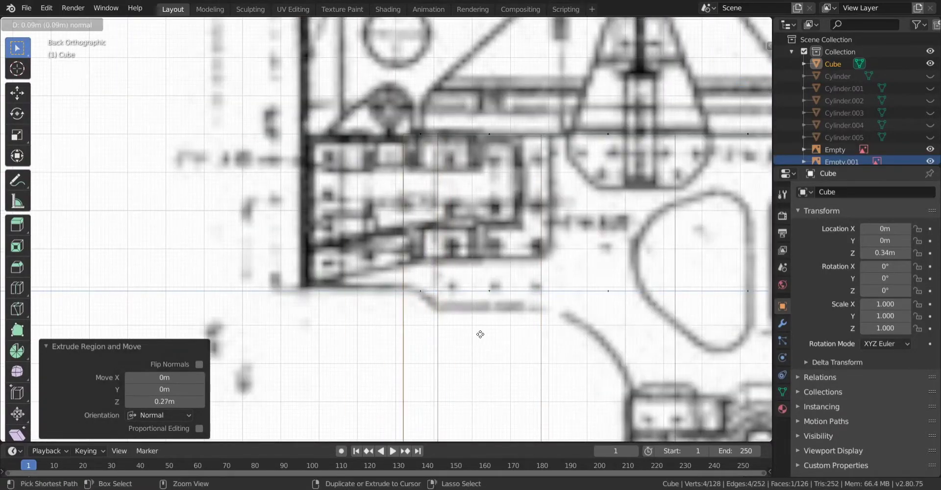
click(485, 334)
key(e)
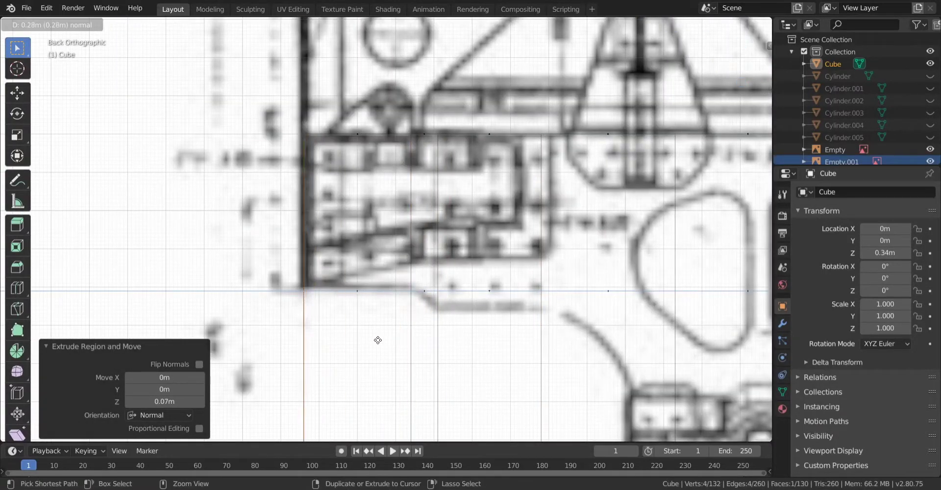
click(377, 338)
scroll(377, 323, down, 10)
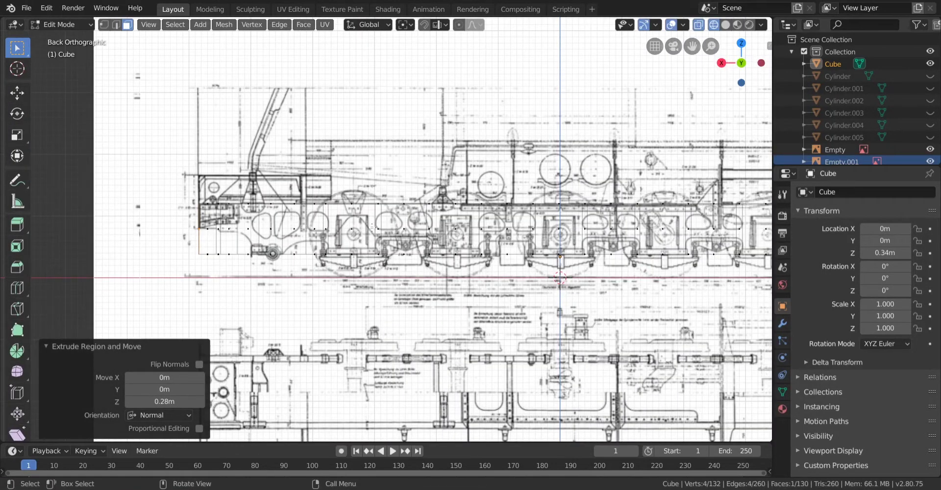
Inspect the whole extruded side frame in solid shading against the blueprint and return to wireframe
shift+middle_drag(372, 227, 308, 232)
shift+middle_drag(550, 243, 412, 234)
key(z)
click(501, 233)
scroll(576, 223, down, 1)
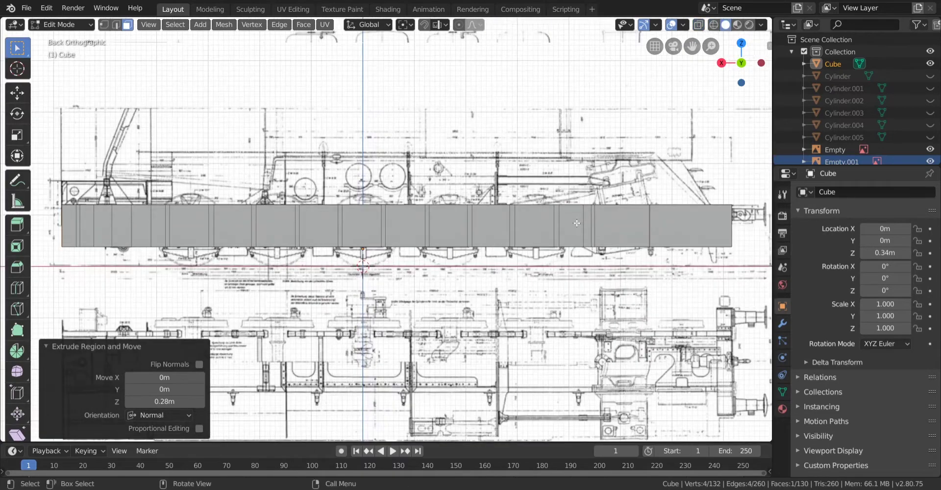
scroll(576, 222, down, 2)
scroll(442, 239, up, 10)
key(shift+z)
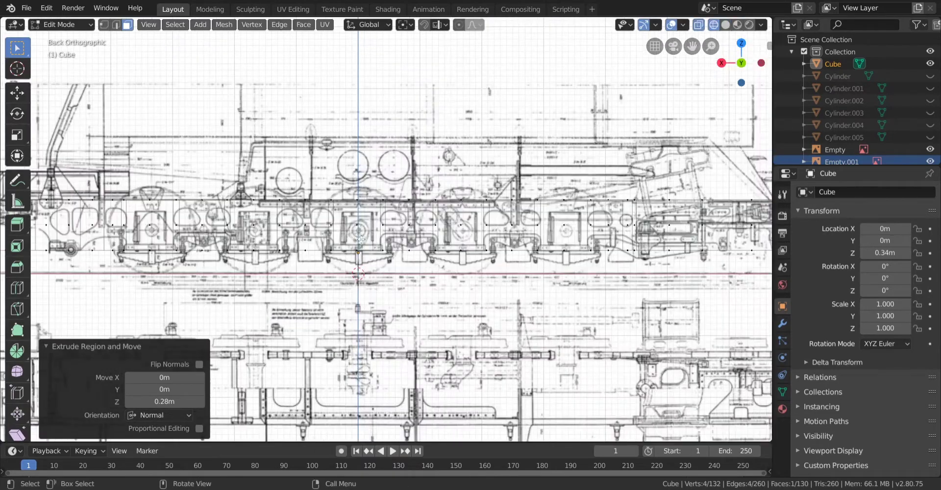
Select the bottom faces of the four cutouts between the axles and move them 0.23 m up along Z, with the X offset at 0
scroll(378, 212, up, 7)
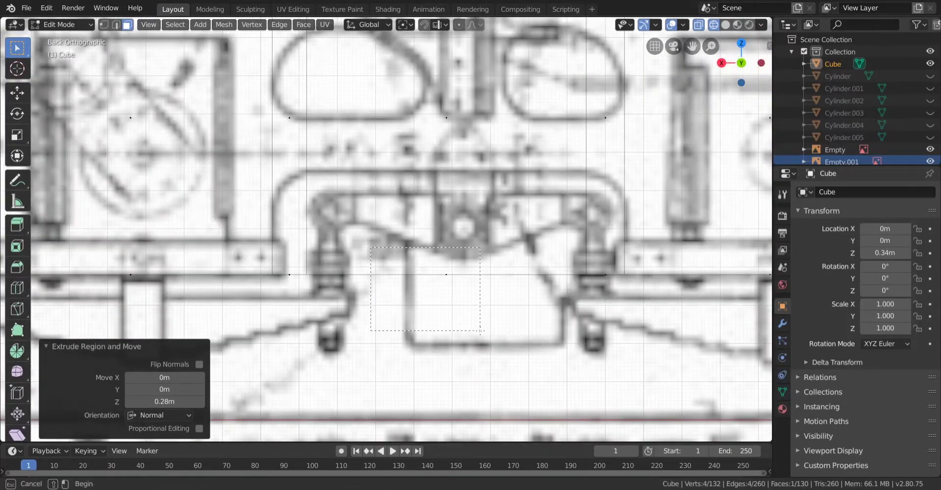
drag(480, 330, 482, 332)
scroll(482, 331, down, 3)
shift+middle_drag(482, 332, 560, 274)
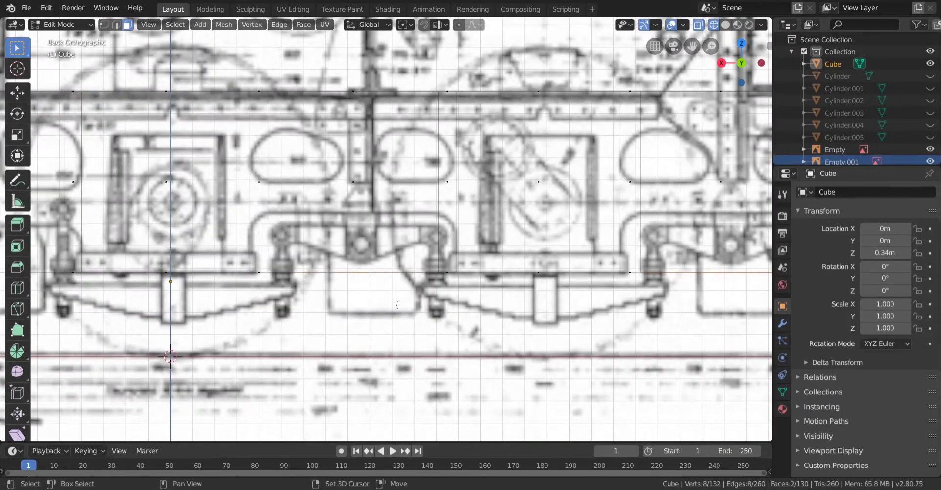
shift+middle_drag(397, 304, 562, 305)
shift+drag(261, 319, 262, 320)
scroll(261, 319, down, 2)
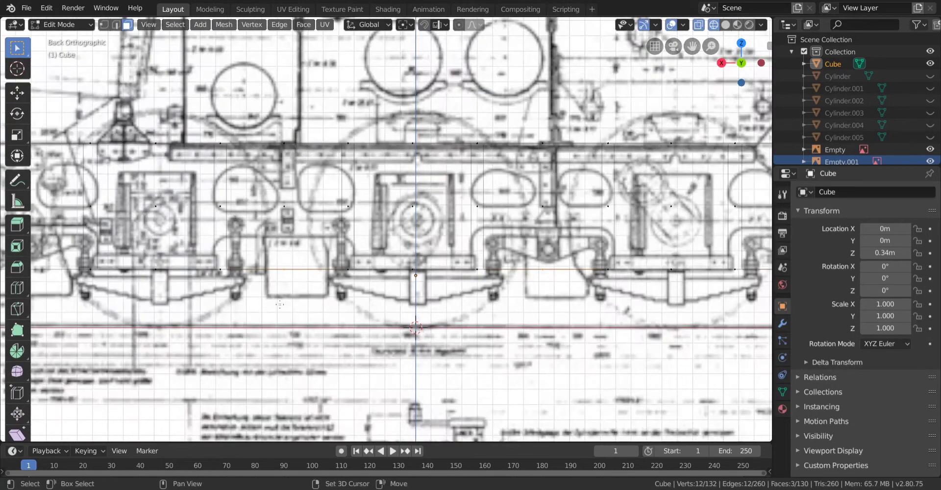
shift+middle_drag(116, 268, 355, 275)
shift+drag(285, 294, 286, 296)
shift+middle_drag(301, 313, 427, 289)
scroll(427, 290, up, 5)
key(g)
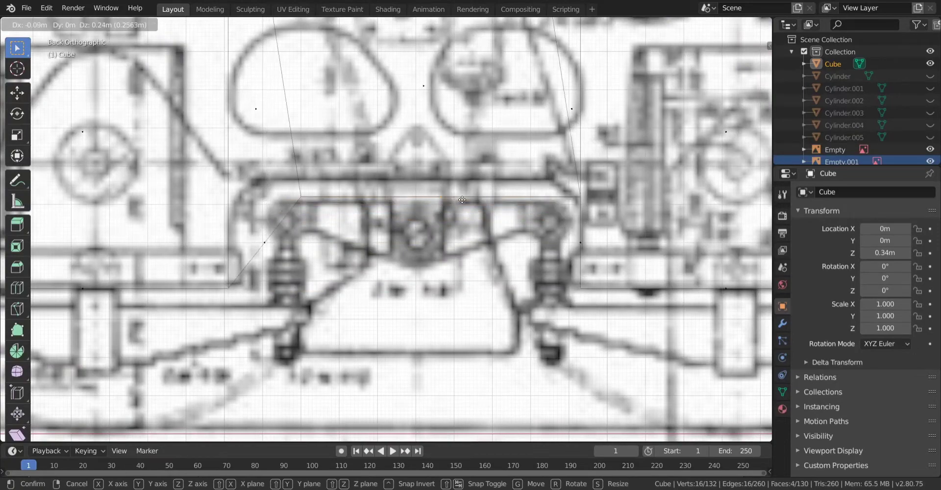
click(425, 203)
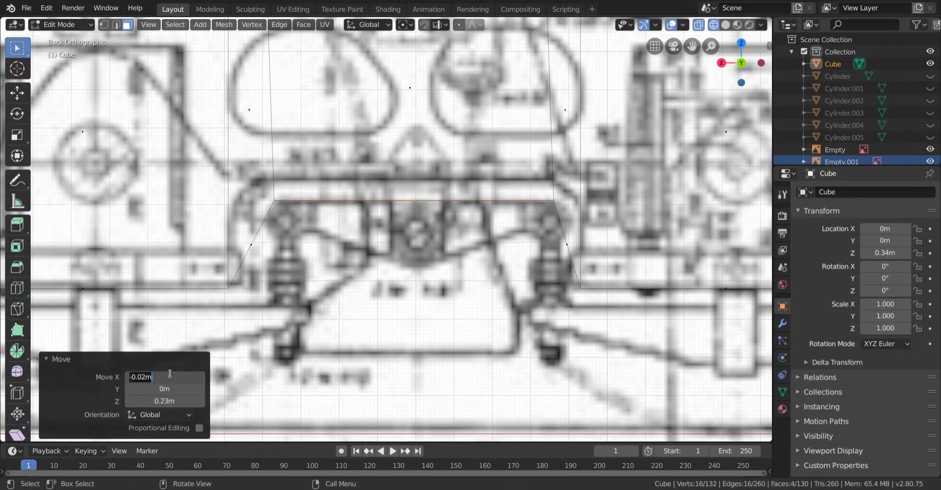
text(0)
key(Return)
Check the shape of the raised cutouts in solid shading and return to wireframe
scroll(343, 294, down, 8)
shift+middle_drag(701, 243, 522, 239)
scroll(522, 240, up, 3)
key(shift+z)
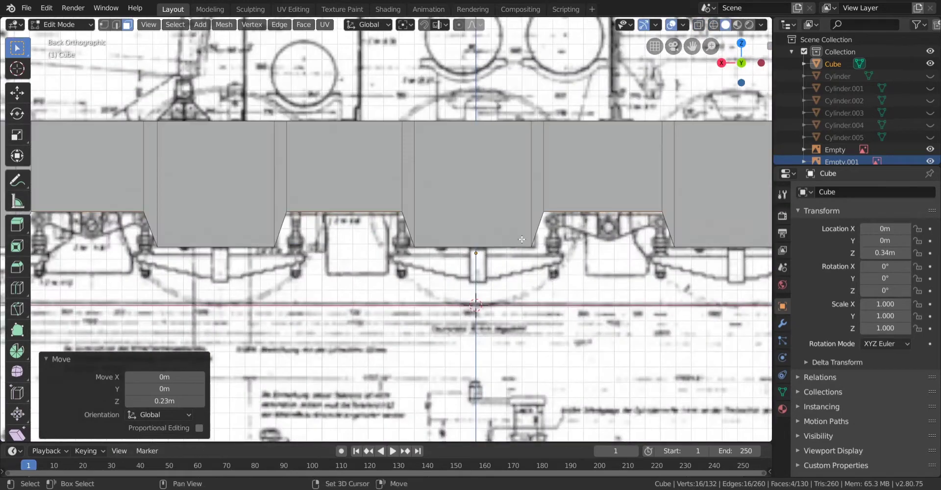
scroll(521, 239, up, 6)
key(shift+z)
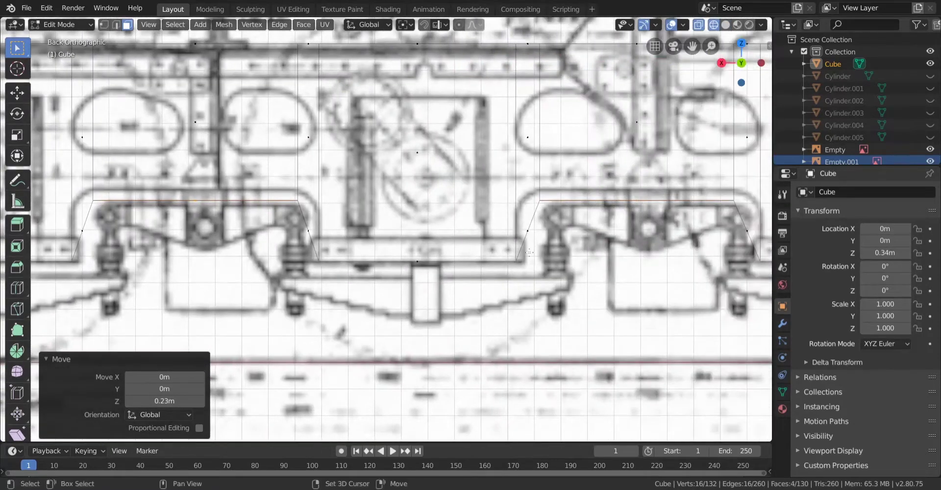
Move the bottom face beneath the last oval opening and the round hole 0.25 m up along Z
shift+middle_drag(529, 252, 273, 251)
shift+middle_drag(460, 267, 124, 267)
shift+middle_drag(438, 238, 395, 230)
scroll(391, 233, up, 3)
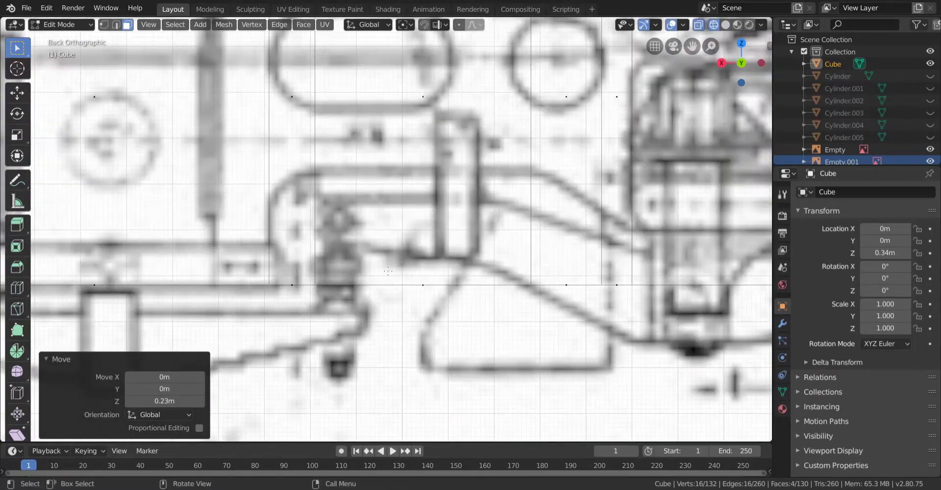
click(387, 271)
key(g)
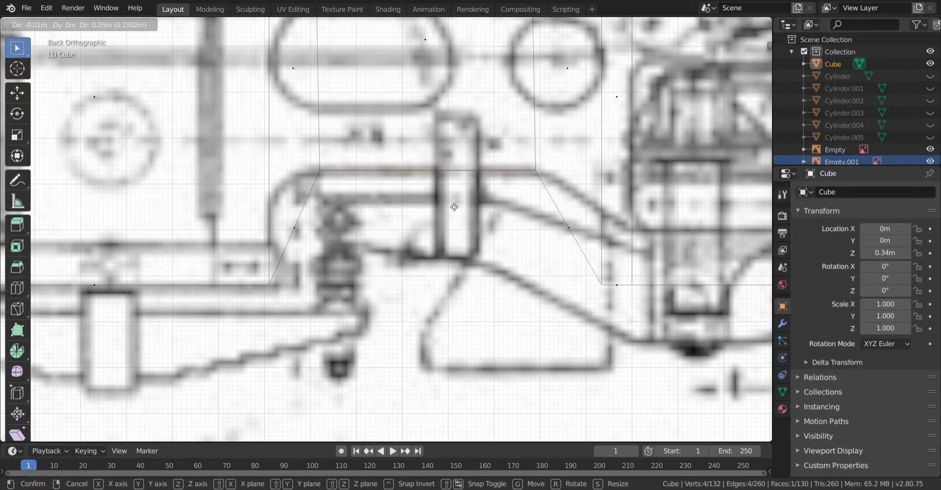
click(447, 206)
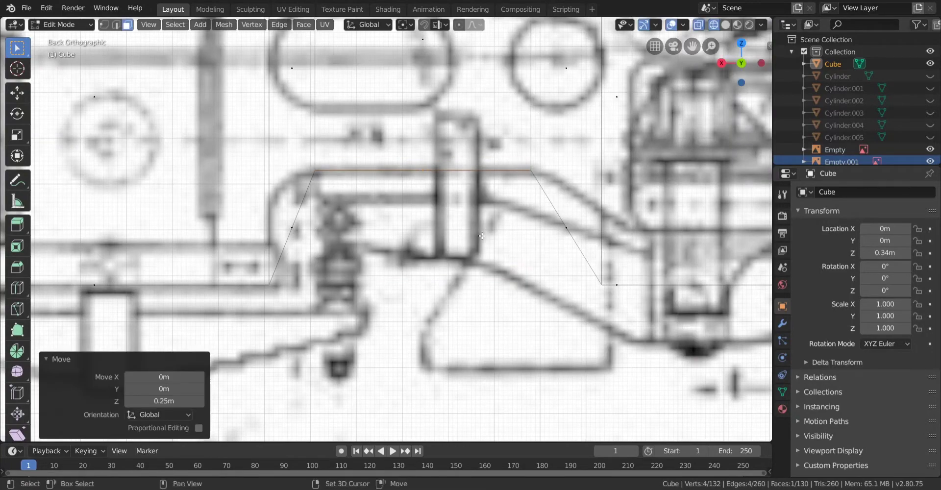
Move the narrow bottom face at the start of the cylinder section 0.12 m up along Z to meet the sloping frame edge
shift+middle_drag(579, 263, 353, 260)
drag(416, 312, 417, 309)
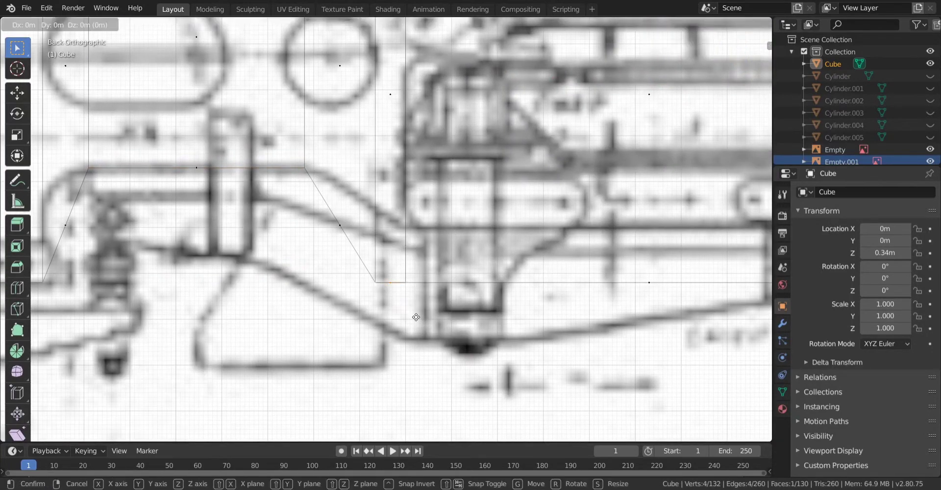
key(g)
click(417, 263)
scroll(416, 260, down, 1)
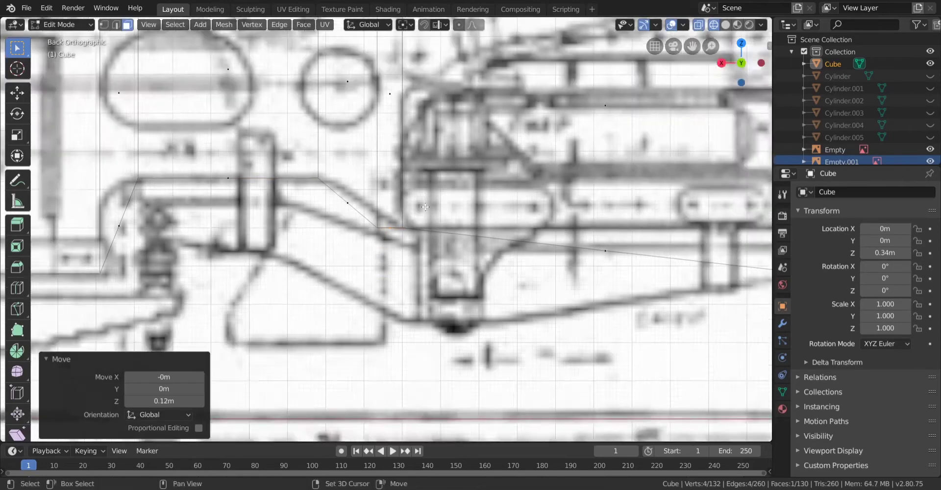
Select the top faces from the cylinder section to the coupling end and move them -0.05 m along Z, with the X offset at 0
shift+middle_drag(417, 201, 395, 134)
scroll(396, 275, down, 2)
shift+middle_drag(532, 106, 277, 159)
scroll(294, 161, down, 3)
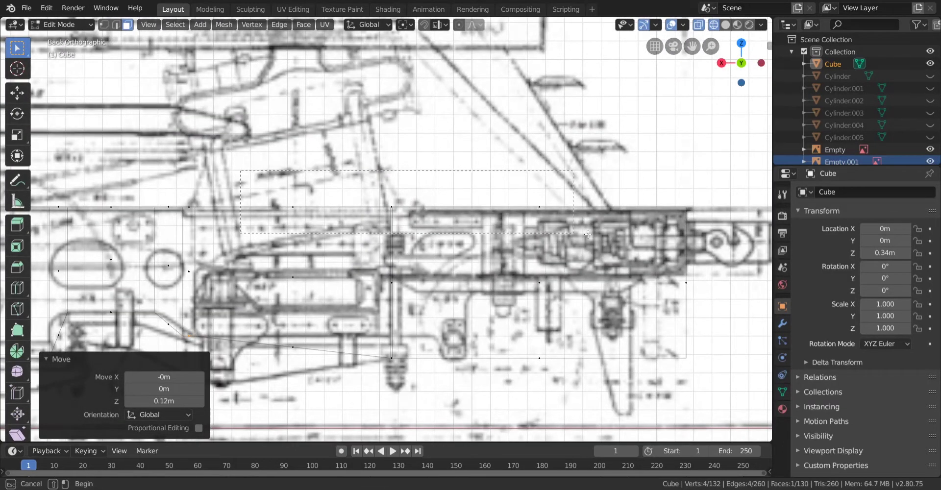
drag(764, 171, 754, 172)
scroll(407, 208, up, 6)
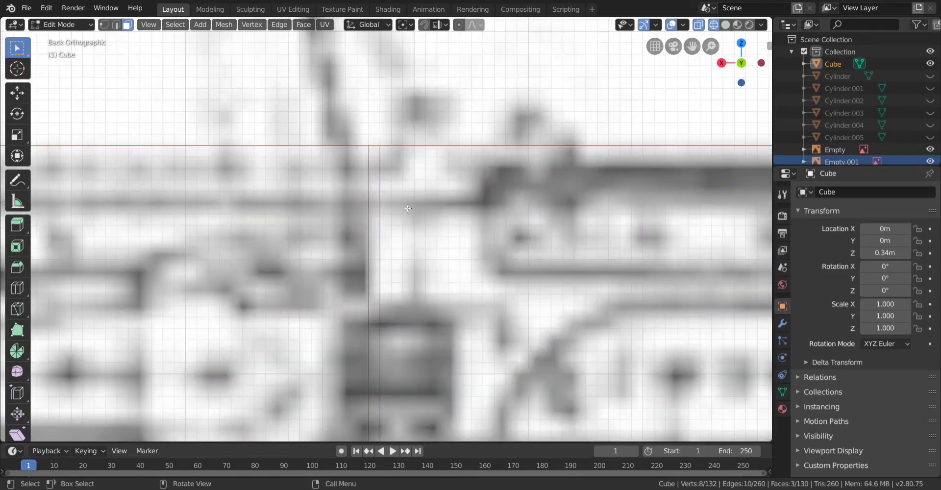
key(g)
click(398, 265)
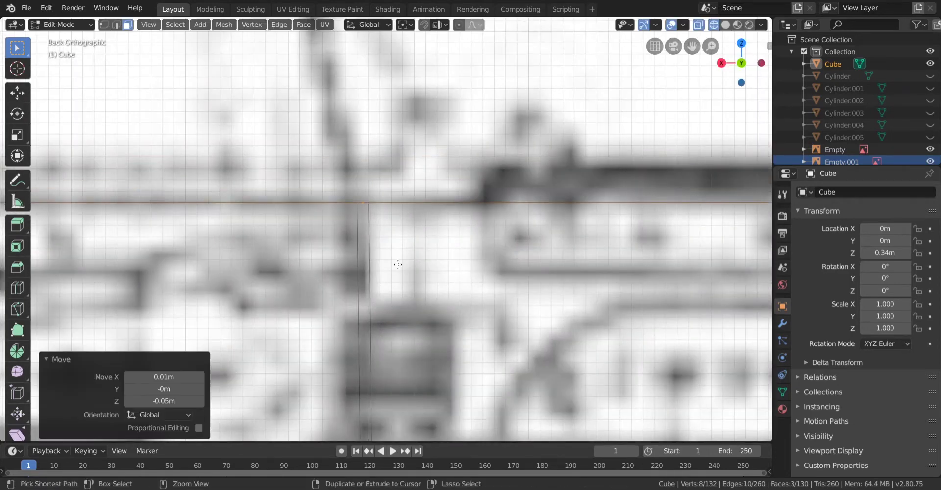
key(Return)
Move the narrow bottom face at the vertical pin 0.12 m up along Z to the frame's lower line
scroll(314, 357, down, 13)
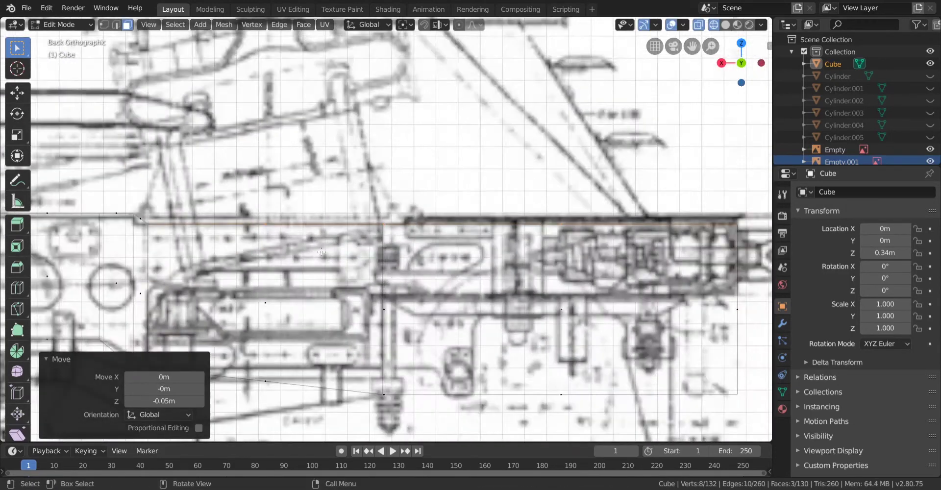
shift+middle_drag(398, 351, 282, 295)
scroll(478, 288, up, 5)
scroll(282, 295, up, 3)
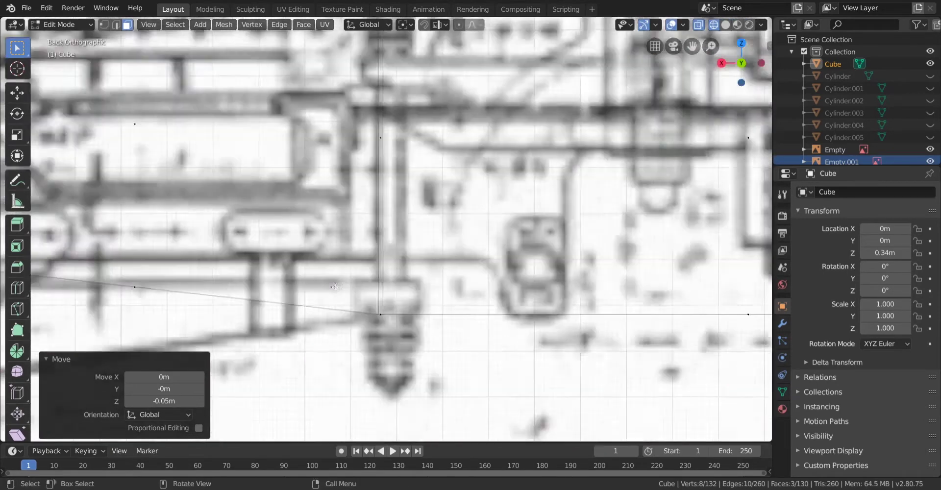
scroll(324, 294, down, 4)
shift+middle_drag(368, 289, 329, 300)
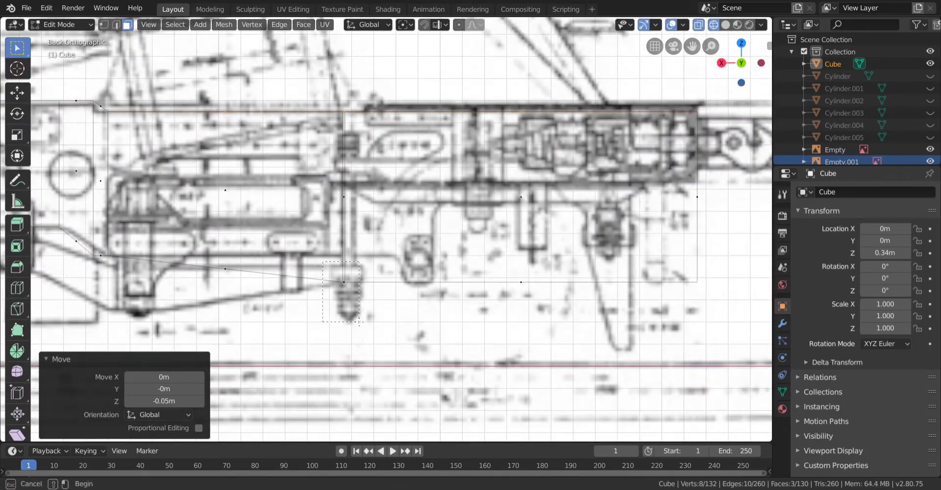
drag(359, 322, 359, 322)
key(g)
click(359, 289)
scroll(356, 294, up, 3)
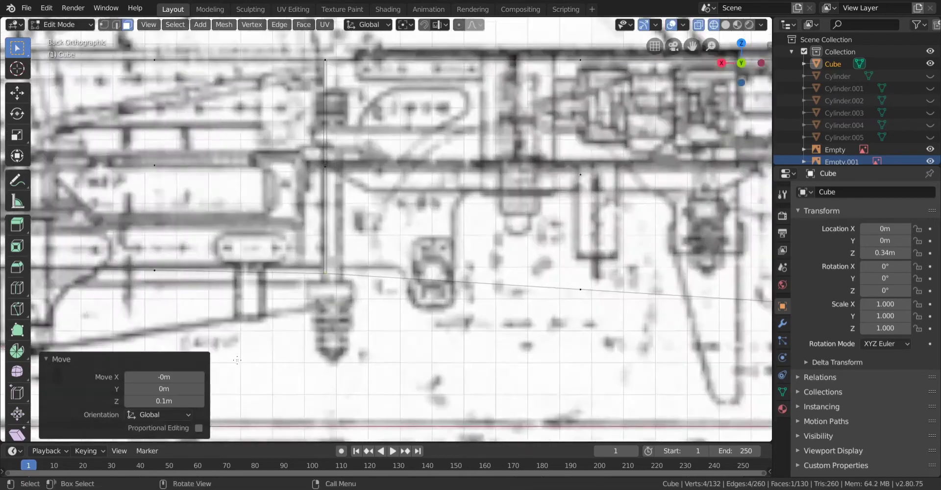
click(200, 401)
click(200, 401)
Select the bottom face of the last section at the coupling end and move it 0.32 m up along Z
scroll(480, 331, down, 3)
scroll(480, 330, down, 2)
shift+middle_drag(480, 331, 434, 305)
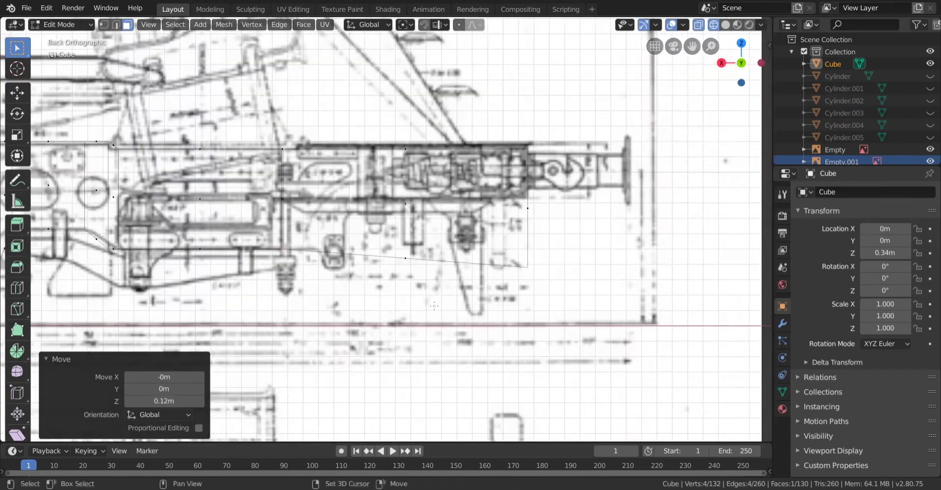
drag(470, 287, 469, 287)
scroll(184, 126, up, 4)
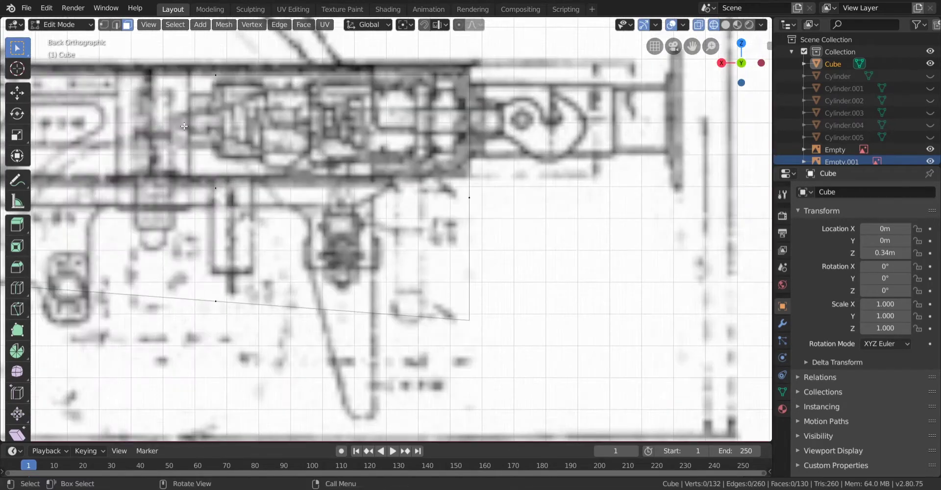
scroll(241, 238, down, 2)
shift+middle_drag(233, 278, 272, 282)
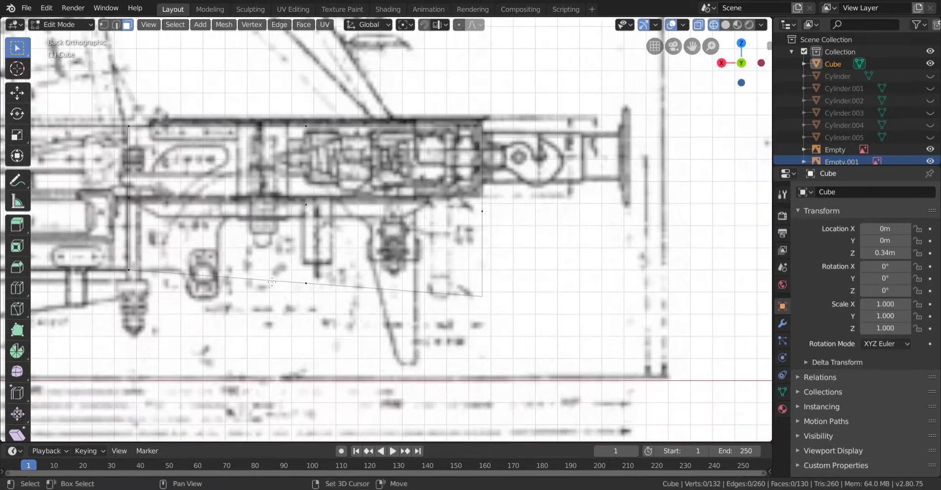
drag(333, 336, 333, 336)
key(g)
key(z)
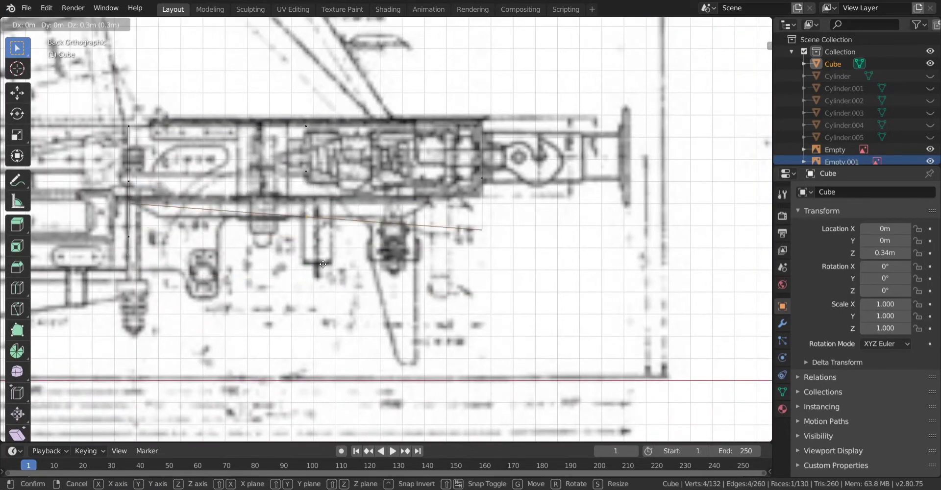
click(323, 265)
click(199, 402)
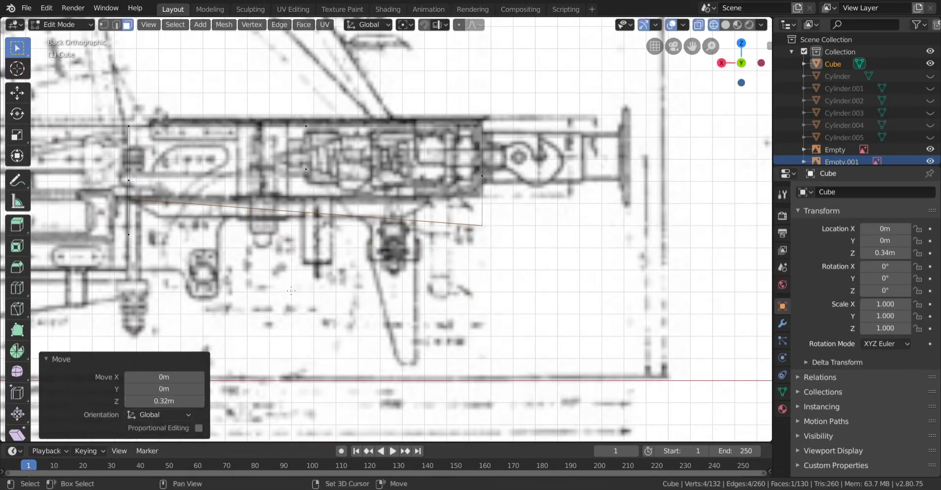
Move the bottom edge at the coupling end of the side frame 0.13 m up along Z to the frame's lower line
shift+middle_drag(154, 32, 128, 88)
click(116, 25)
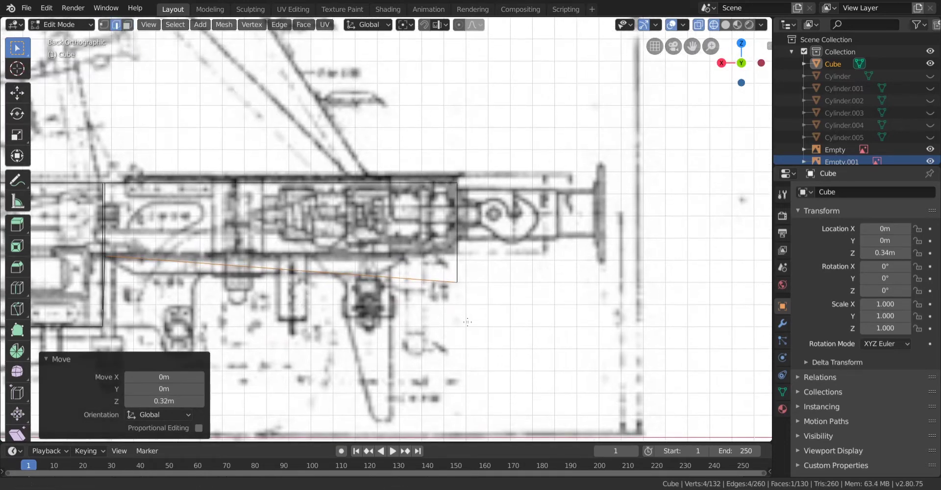
scroll(389, 226, up, 3)
drag(410, 261, 411, 261)
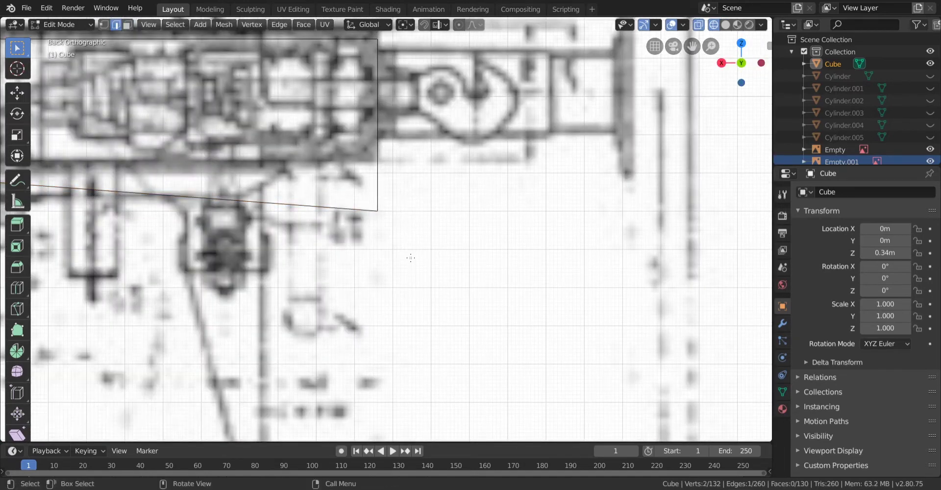
key(g)
click(409, 210)
scroll(283, 303, down, 2)
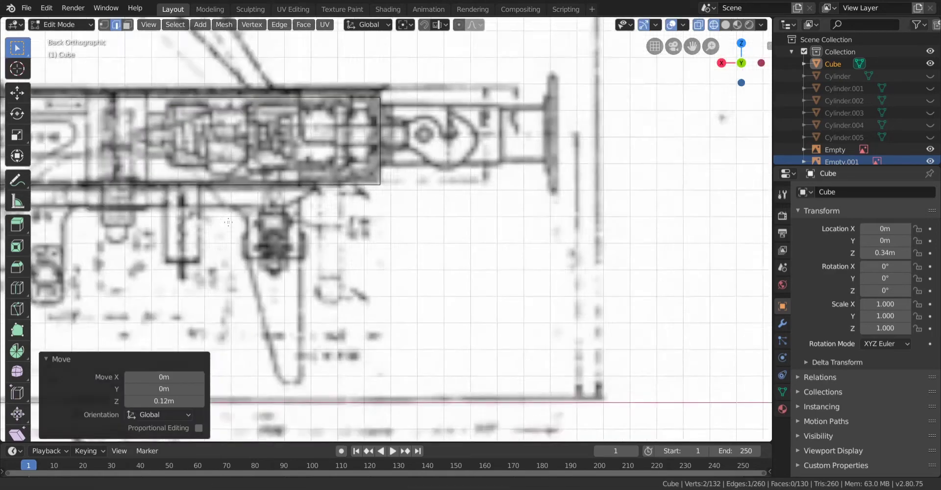
click(202, 402)
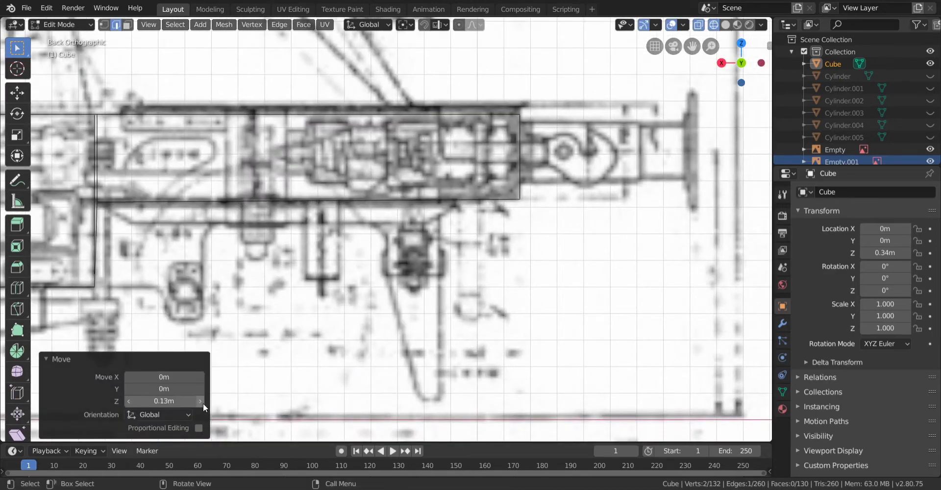
Move the narrow bottom face just before the first axle box section up along Z to the top of the drawn arch
scroll(274, 294, down, 3)
shift+middle_drag(236, 259, 607, 244)
scroll(392, 240, down, 3)
scroll(294, 234, down, 2)
shift+middle_drag(284, 232, 305, 236)
scroll(303, 236, up, 6)
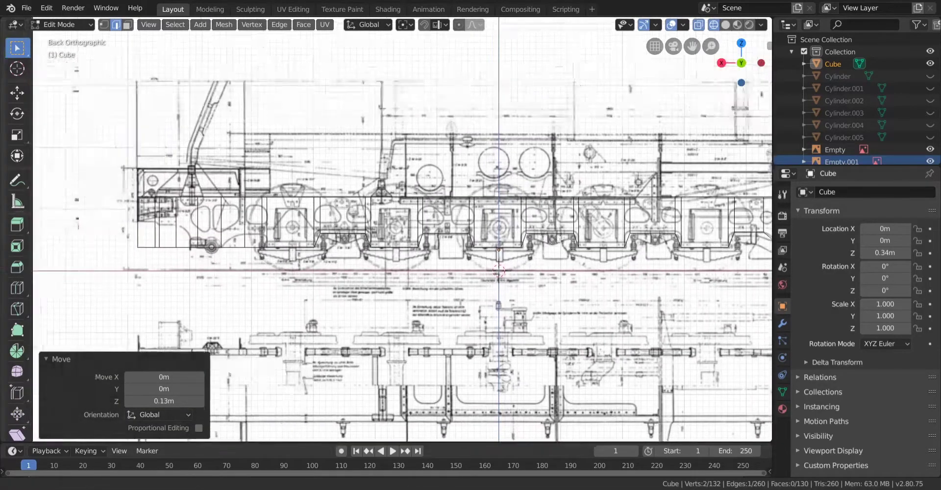
scroll(409, 229, up, 5)
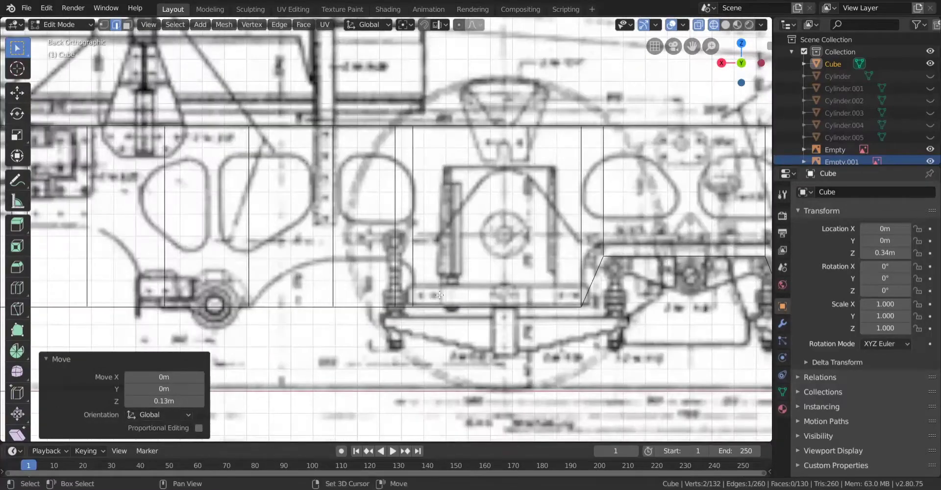
click(127, 27)
scroll(346, 294, up, 2)
click(341, 309)
key(g)
key(z)
click(371, 235)
Try to move the second-to-last bottom face at the frame's opposite end -0.01 m in X and 0.36 m in Z, then undo it
shift+middle_drag(206, 274, 514, 278)
shift+middle_drag(246, 281, 560, 325)
key(g)
click(363, 239)
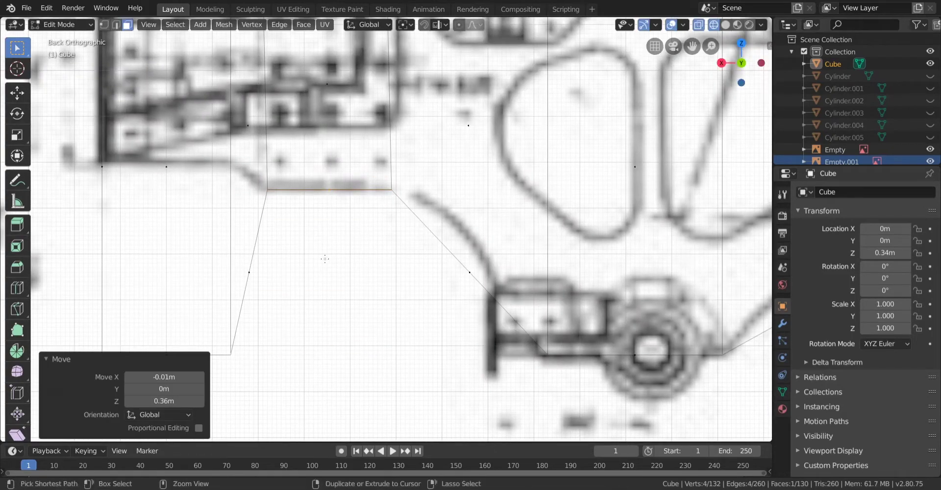
key(ctrl+z)
Select the bottom faces of the frame's opposite end sections and move them up along Z to the drawn lower edge
shift+middle_drag(162, 299, 260, 296)
shift+drag(203, 319, 379, 390)
key(g)
key(z)
click(316, 213)
Move only the outermost bottom face at that end a further 0.06 m up along Z
click(273, 195)
key(g)
key(z)
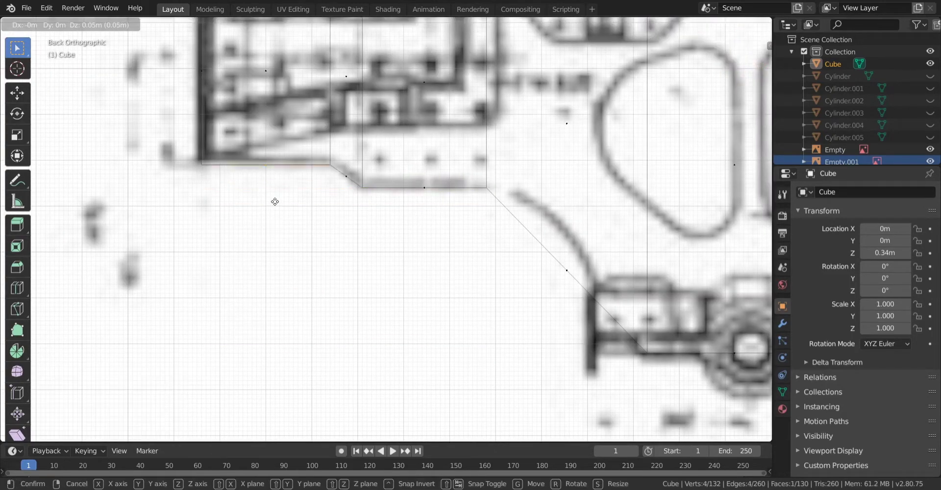
click(276, 175)
Examine the whole side frame against the blueprint from end to end, in both solid and wireframe shading
scroll(276, 181, down, 3)
shift+middle_drag(294, 181, 211, 377)
scroll(343, 245, down, 7)
shift+middle_drag(487, 283, 292, 237)
scroll(294, 236, down, 4)
key(z)
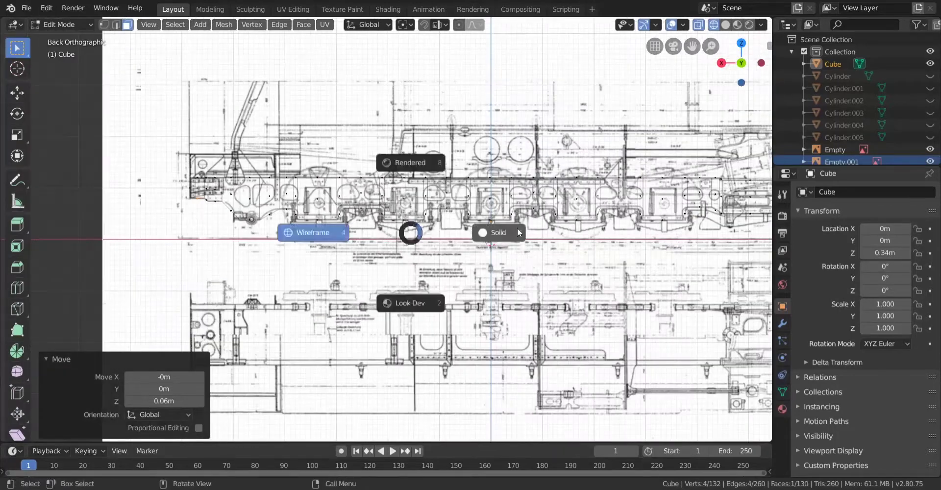
click(500, 231)
shift+middle_drag(639, 242, 484, 237)
scroll(484, 237, up, 3)
scroll(484, 237, down, 2)
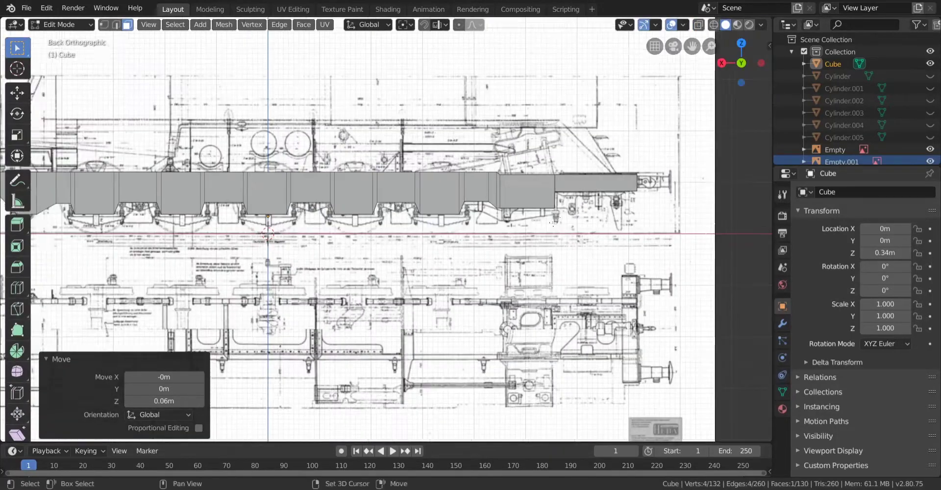
scroll(424, 203, up, 2)
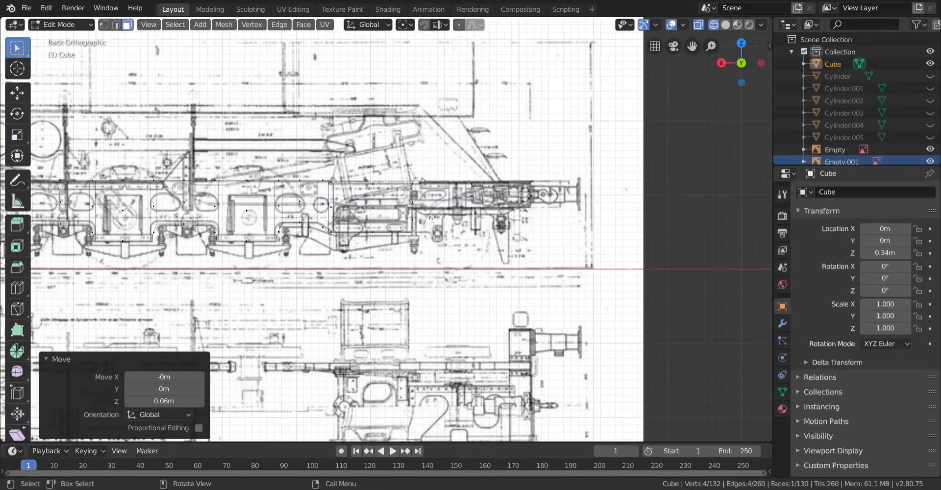
scroll(433, 219, up, 2)
shift+middle_drag(221, 240, 362, 224)
scroll(363, 224, down, 4)
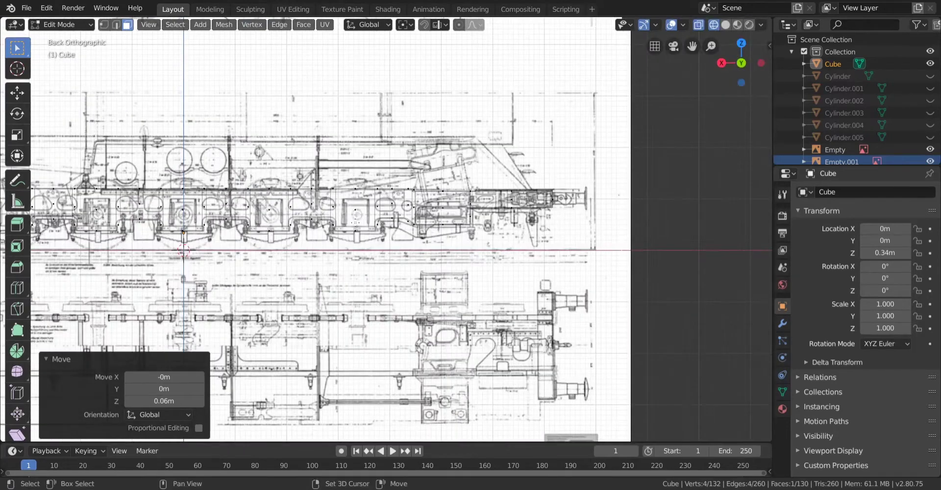
scroll(356, 222, up, 4)
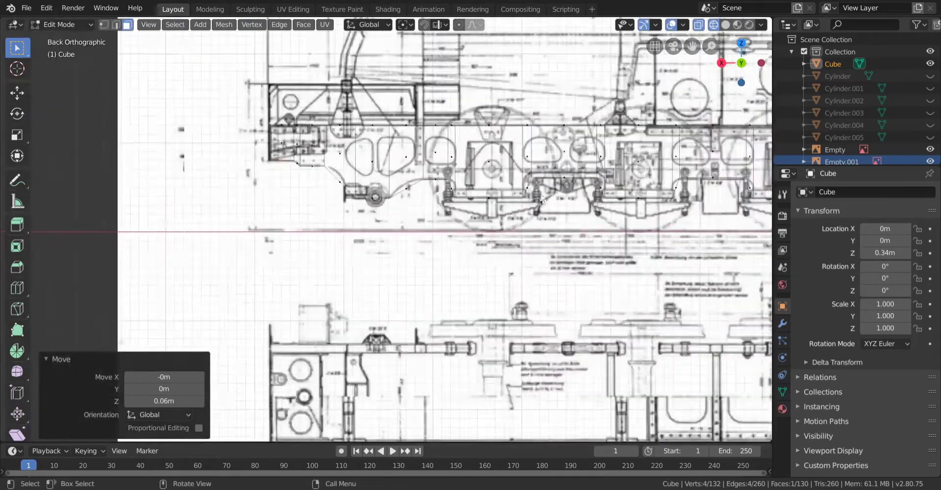
scroll(543, 199, up, 1)
shift+middle_drag(543, 199, 491, 256)
scroll(490, 255, up, 3)
shift+middle_drag(563, 267, 161, 255)
scroll(537, 272, down, 3)
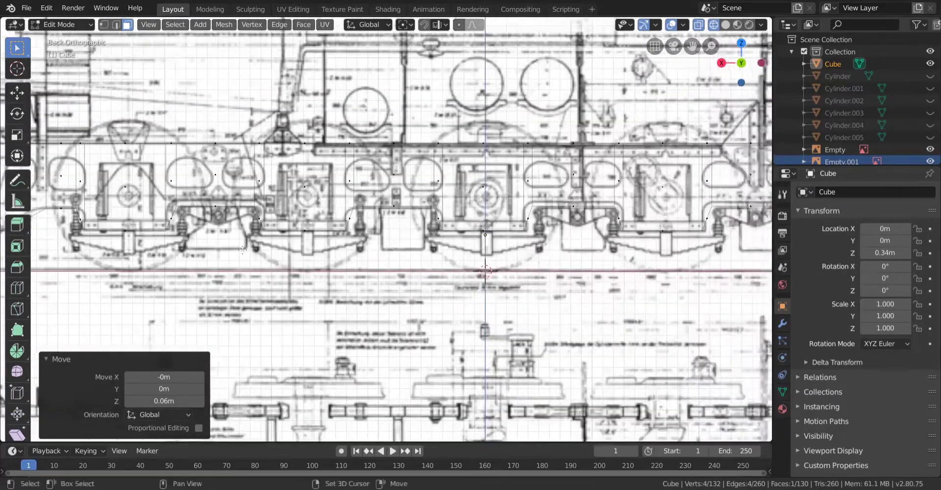
shift+middle_drag(602, 250, 211, 286)
shift+middle_drag(617, 280, 409, 280)
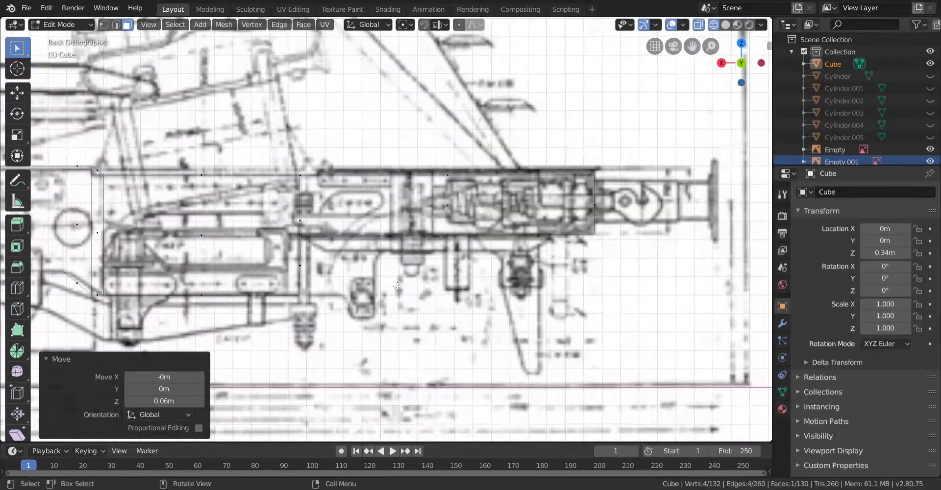
Add a vertical loop cut to the last section at the coupling end, slid to a factor of -0.700
scroll(409, 280, up, 5)
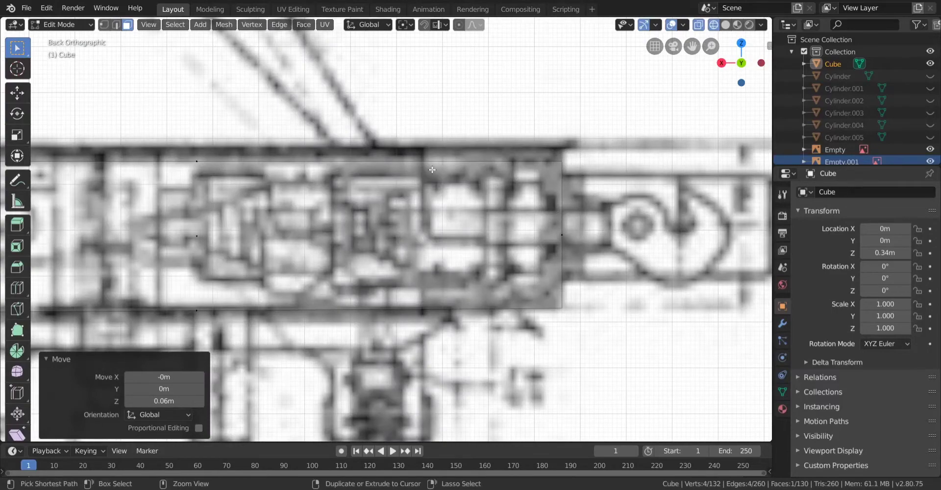
scroll(432, 170, down, 5)
scroll(349, 198, up, 2)
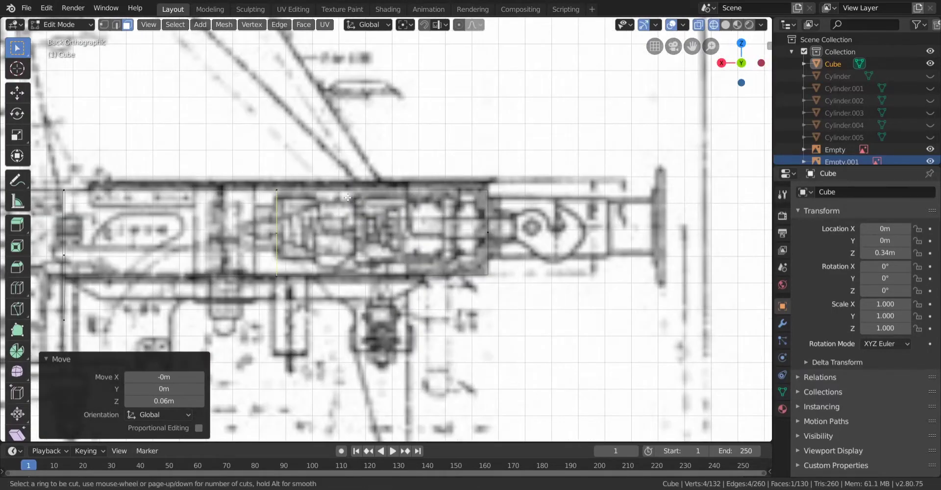
click(348, 197)
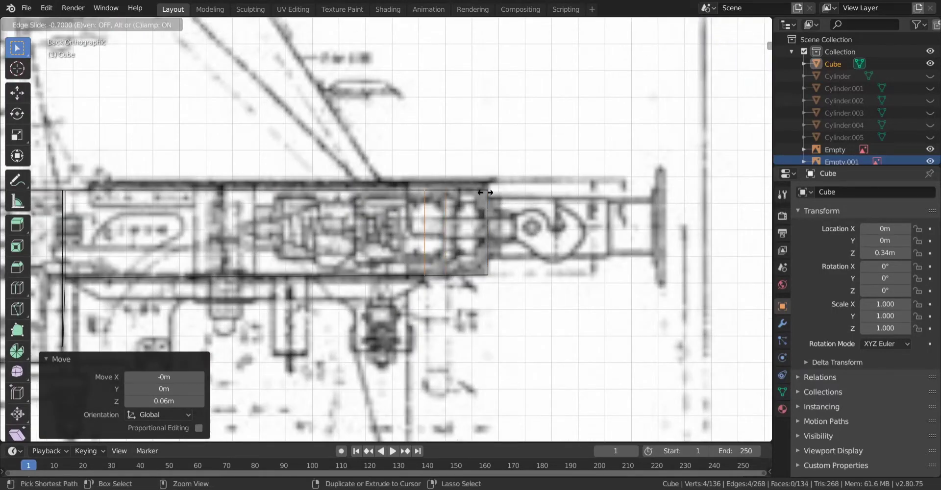
click(491, 192)
middle_drag(491, 192, 426, 254)
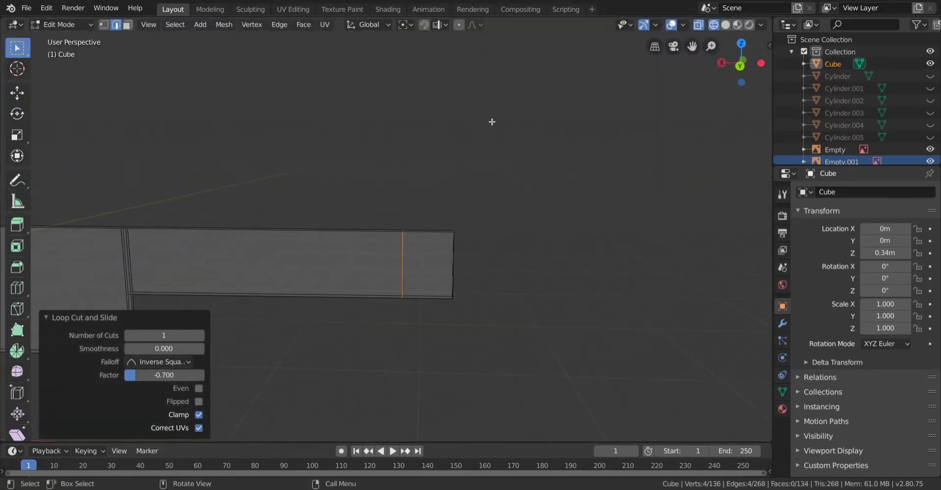
click(740, 66)
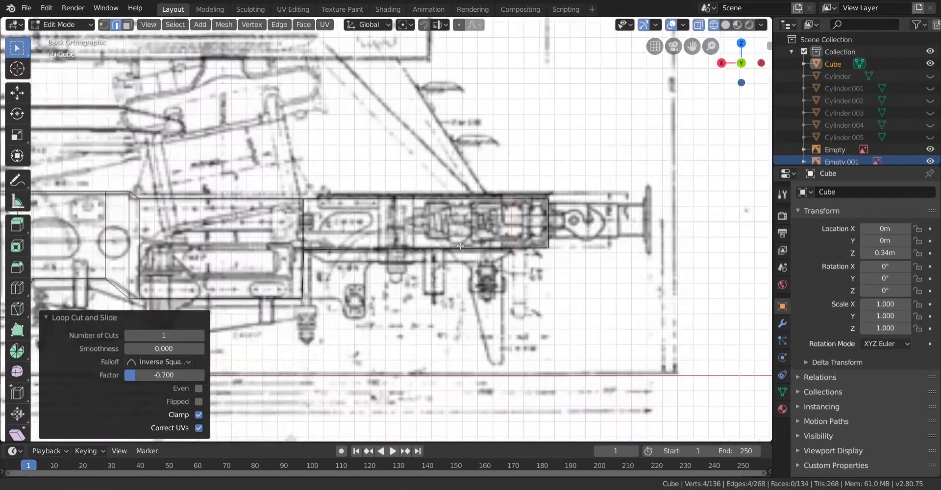
Try to shift the new loop 0.03 m in X with a further fine adjustment, then undo the moves and the loop cut
scroll(611, 239, down, 3)
scroll(607, 243, up, 10)
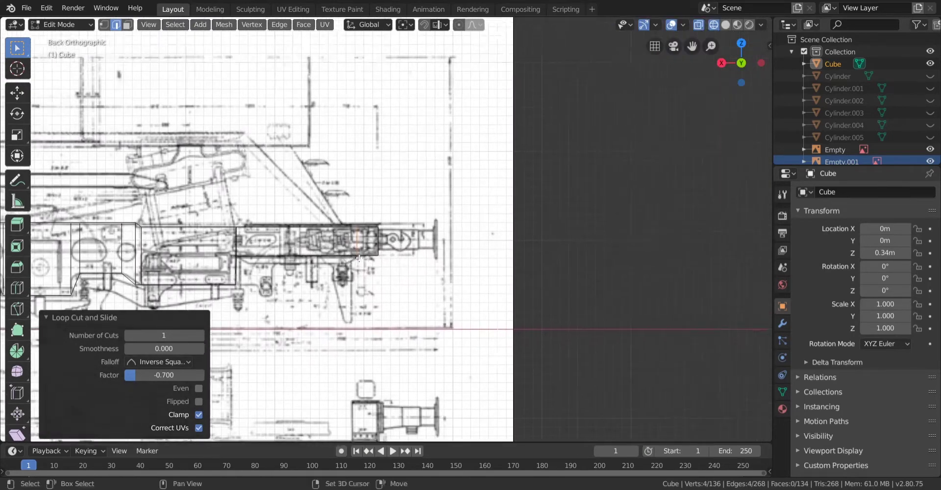
scroll(411, 247, up, 3)
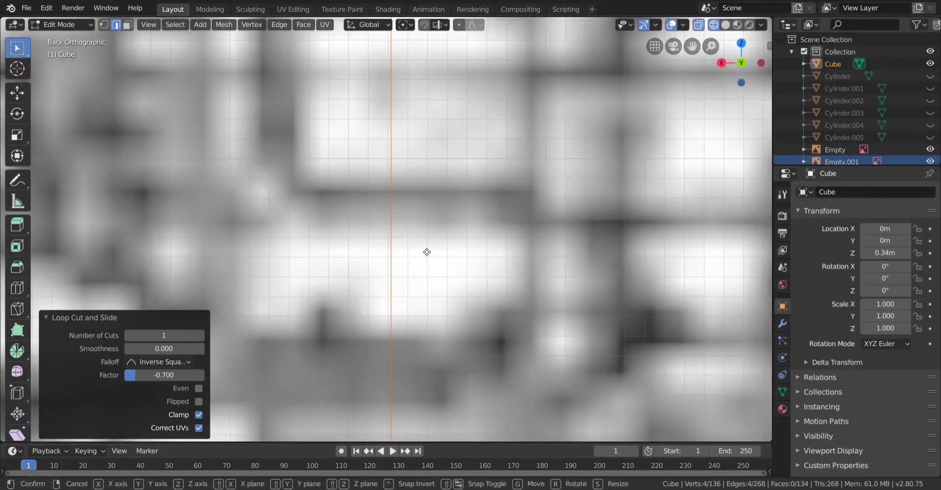
key(g)
click(374, 252)
scroll(392, 247, up, 5)
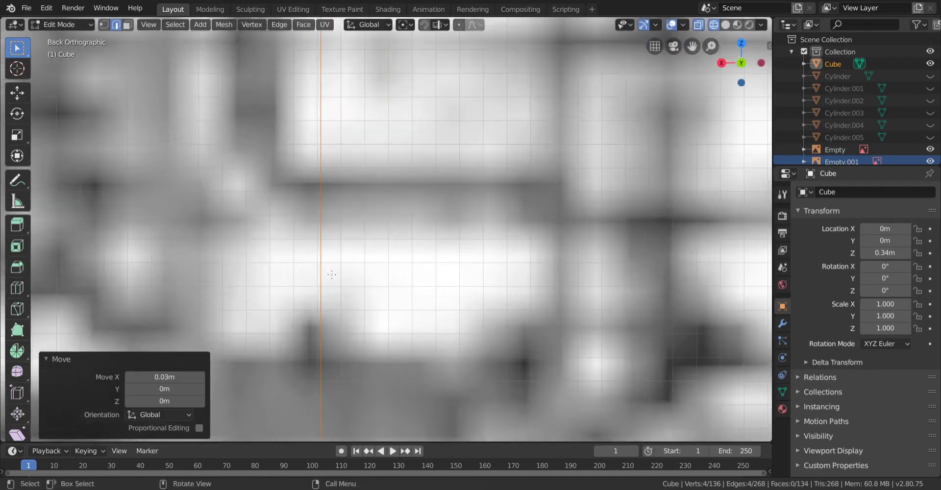
key(g)
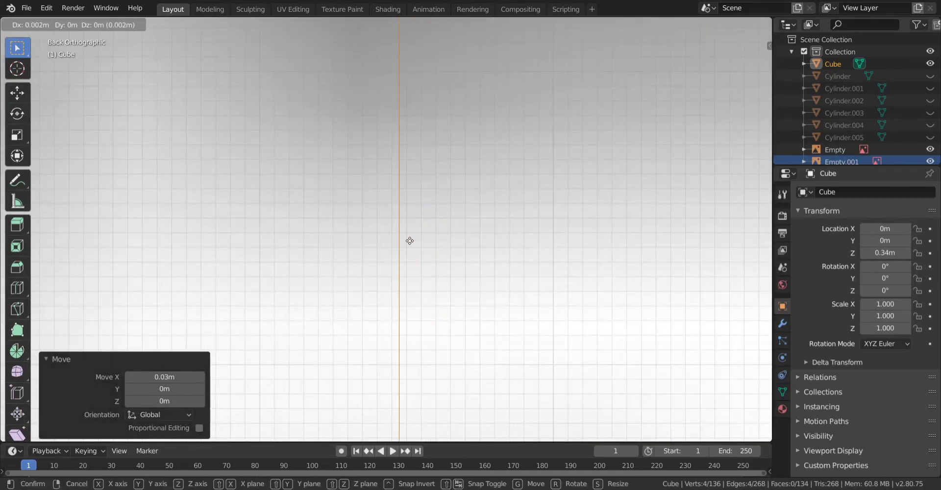
click(415, 238)
scroll(422, 253, down, 15)
key(ctrl+z)
key(ctrl+z)
scroll(353, 223, down, 7)
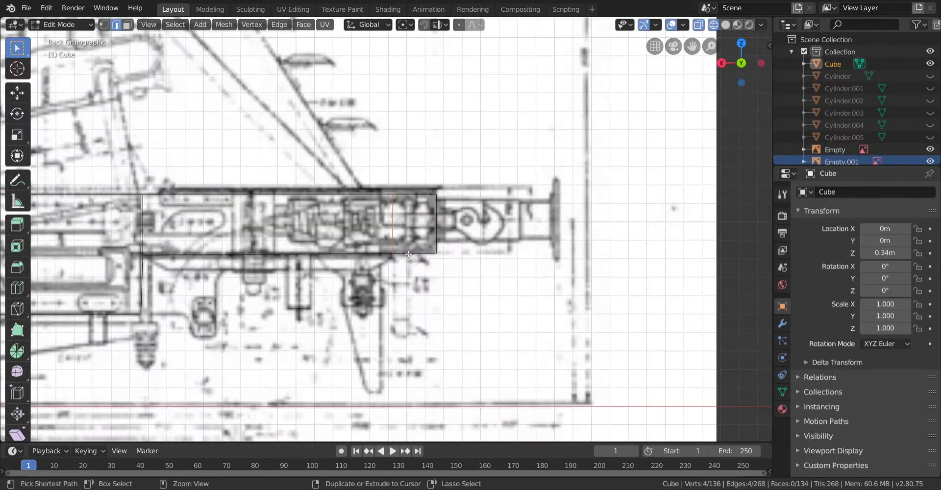
key(ctrl+z)
Add a centred loop cut to the last section at the coupling end and move it -0.47 m along X
key(ctrl+r)
click(328, 212)
right_click(327, 211)
scroll(327, 211, up, 3)
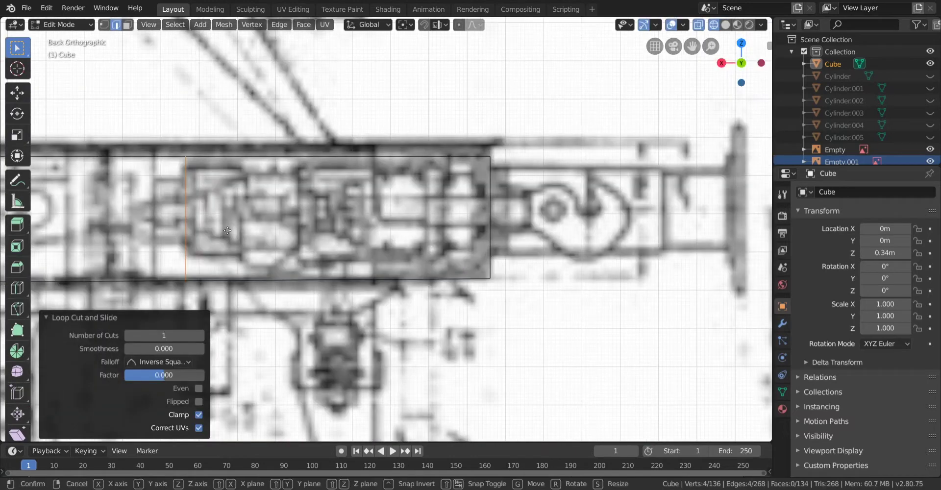
key(g)
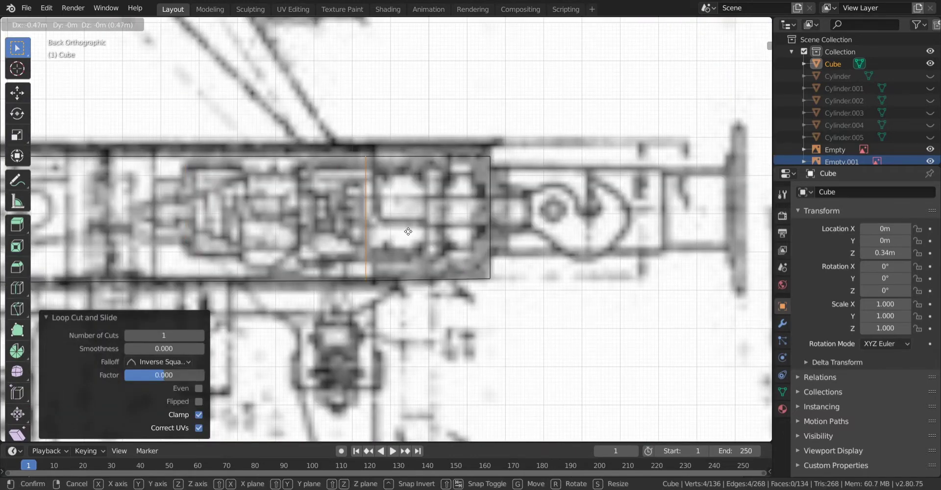
click(408, 232)
Check the stepped lower profile of the frame toward its opposite end in solid shading, then return to wireframe
scroll(408, 231, down, 12)
key(z)
click(362, 269)
scroll(274, 262, down, 2)
shift+middle_drag(257, 260, 488, 231)
scroll(671, 221, up, 1)
scroll(145, 217, up, 4)
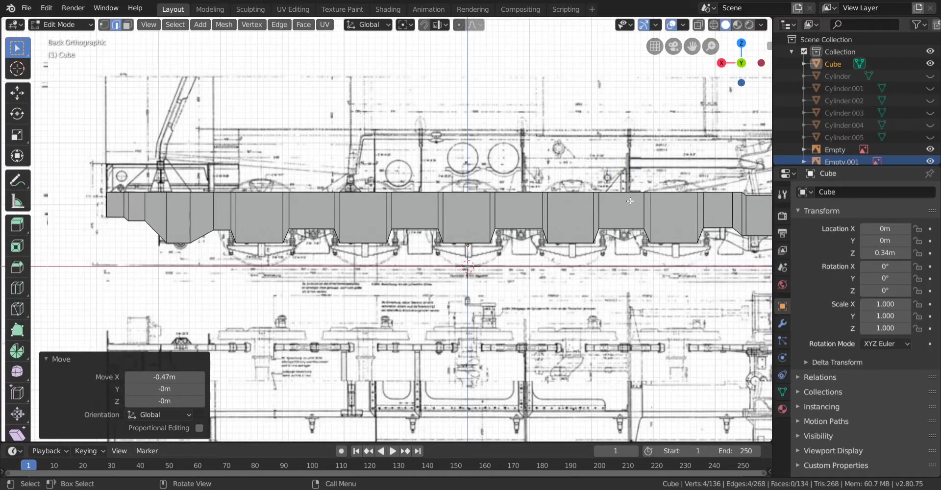
shift+middle_drag(145, 217, 283, 186)
scroll(283, 185, up, 2)
key(shift+z)
Add a centred loop cut to the sloping section after the round pin and raise its bottom edge 0.07 m along Z
scroll(283, 186, up, 6)
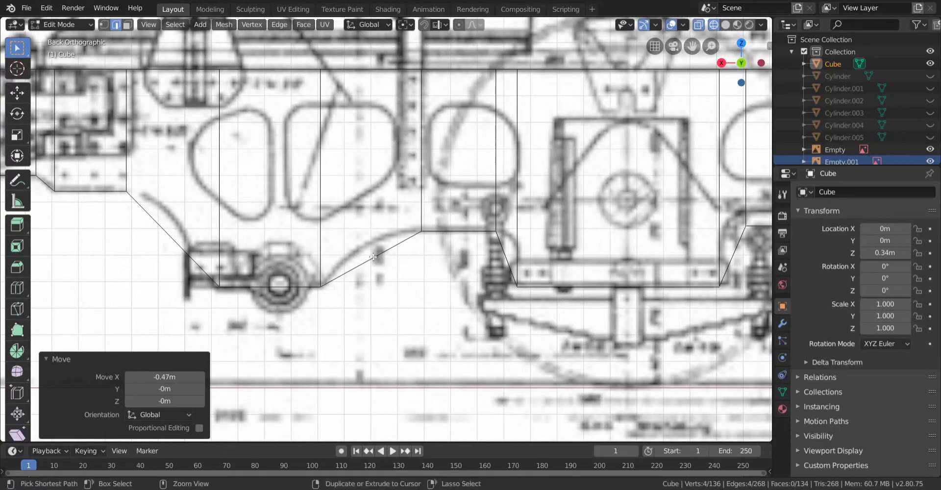
key(ctrl+r)
click(372, 256)
right_click(372, 257)
scroll(373, 257, up, 4)
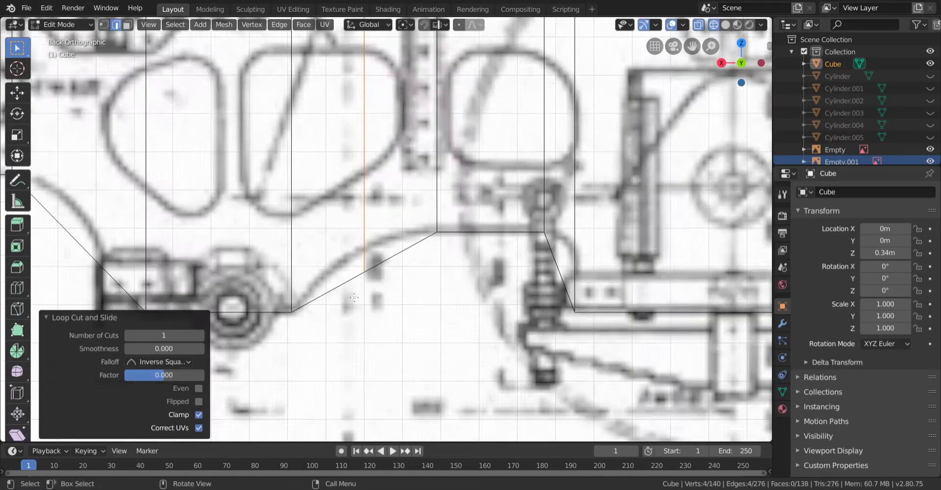
drag(379, 354, 379, 354)
key(g)
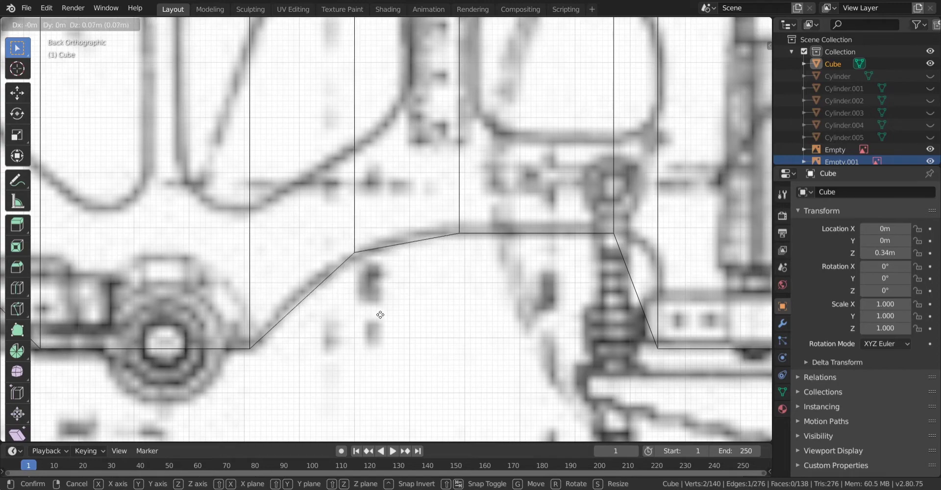
click(380, 315)
Add a centred loop cut to the sloping section before the round pin and raise its bottom edge 0.1 m along Z
scroll(380, 314, down, 5)
shift+middle_drag(323, 285, 467, 271)
scroll(421, 255, up, 2)
shift+middle_drag(381, 226, 394, 299)
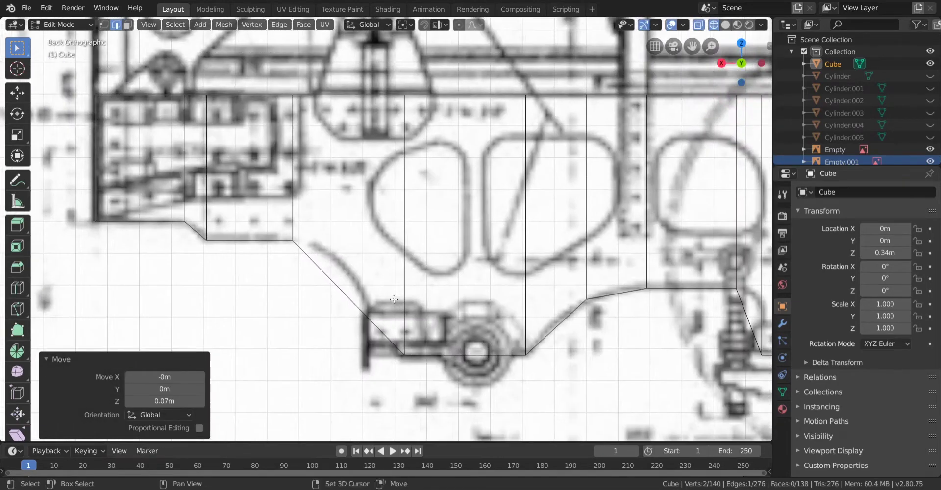
key(ctrl+r)
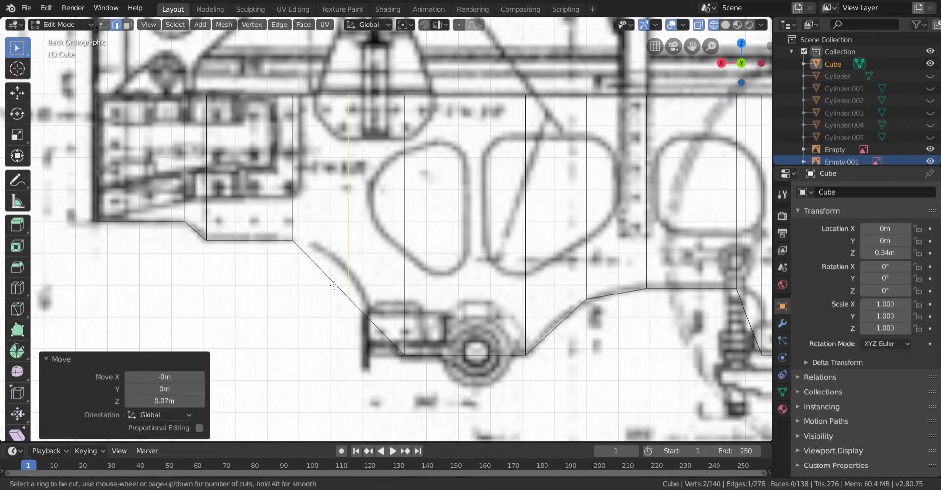
click(334, 286)
right_click(334, 286)
drag(355, 324, 372, 352)
key(g)
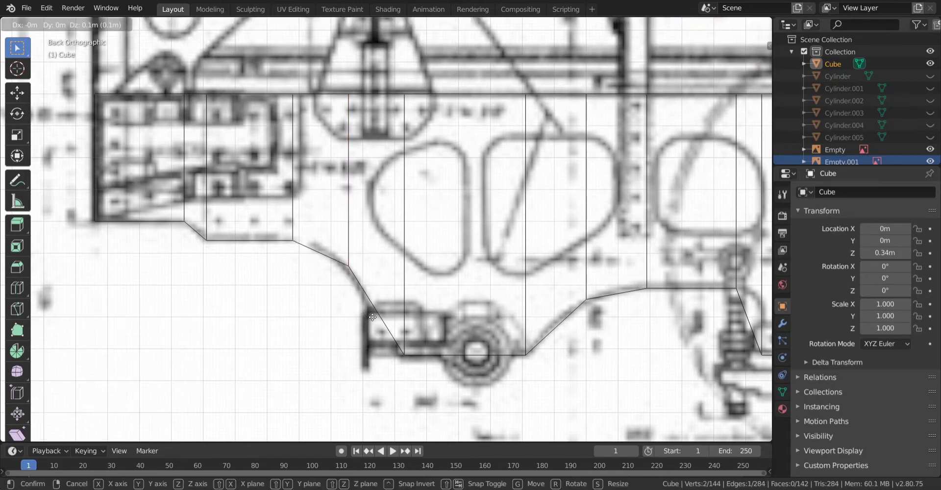
click(373, 321)
Add a centred loop cut to the slope before the first axle box and raise its bottom edge toward the drawn curve
scroll(373, 321, up, 3)
shift+middle_drag(373, 321, 458, 272)
scroll(462, 243, down, 5)
shift+middle_drag(766, 267, 410, 230)
shift+middle_drag(314, 279, 364, 285)
scroll(364, 286, up, 4)
key(ctrl+r)
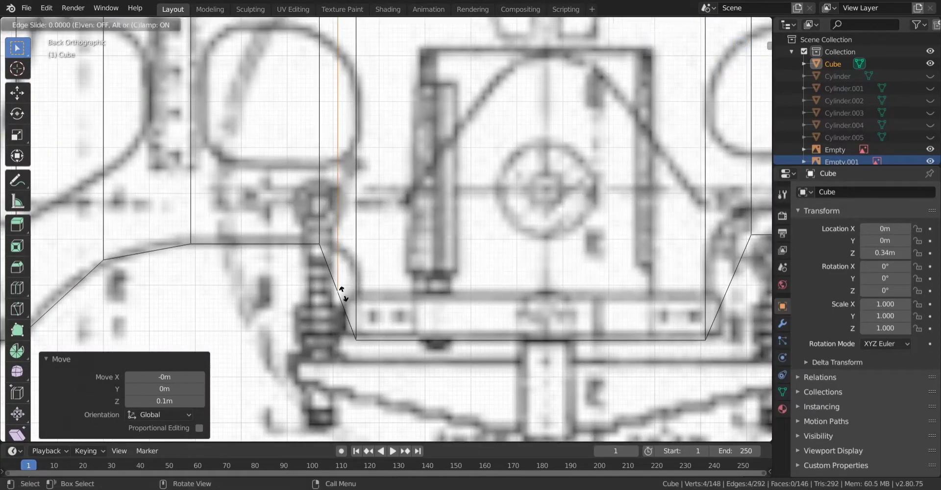
click(339, 293)
right_click(338, 293)
drag(331, 286, 347, 305)
key(g)
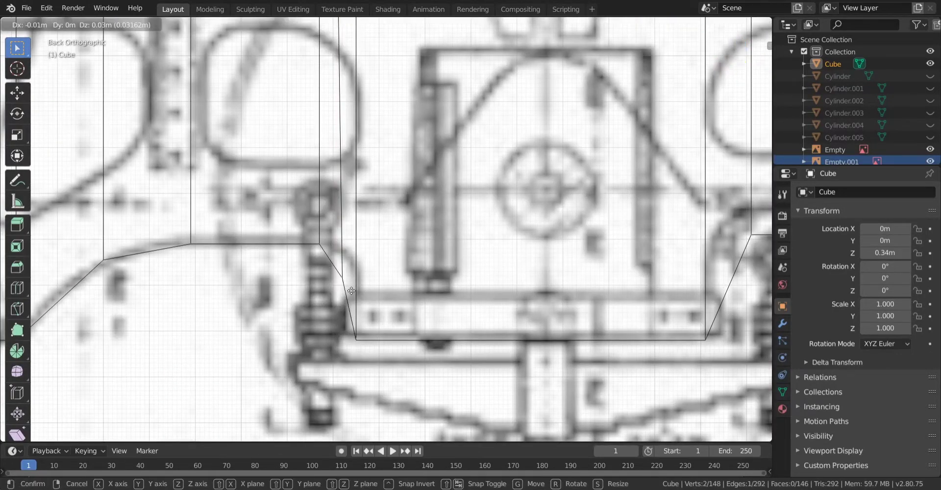
click(349, 266)
Try to bevel the raised bottom edge before the first axle box with a 0.03 m width, then undo it
shift+middle_drag(434, 285, 365, 212)
key(ctrl+b)
click(365, 211)
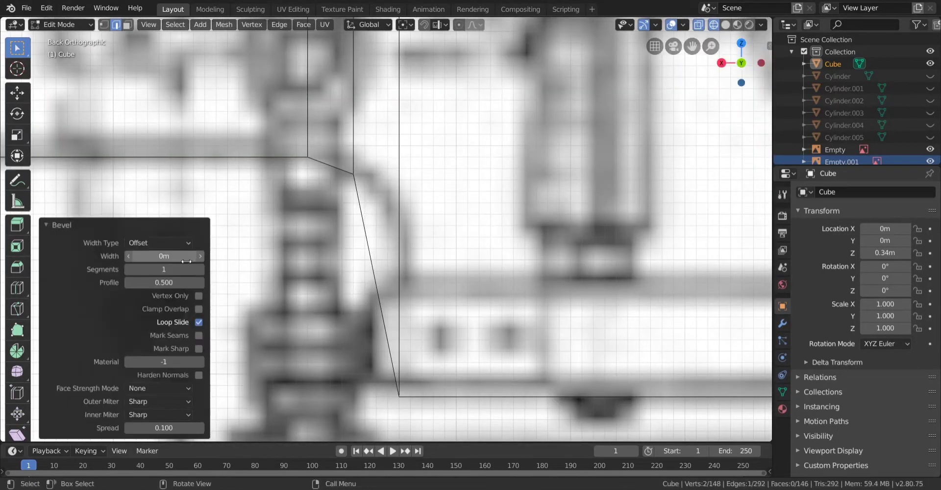
drag(164, 256, 170, 256)
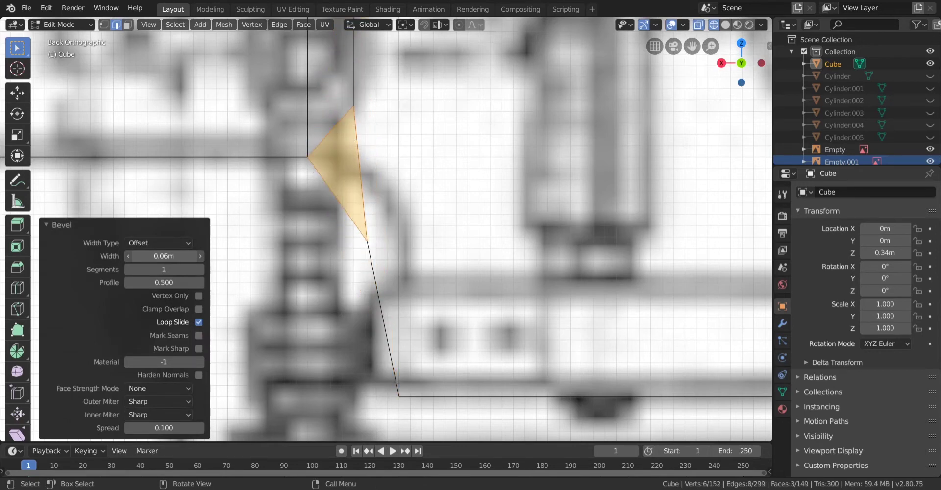
drag(131, 256, 122, 256)
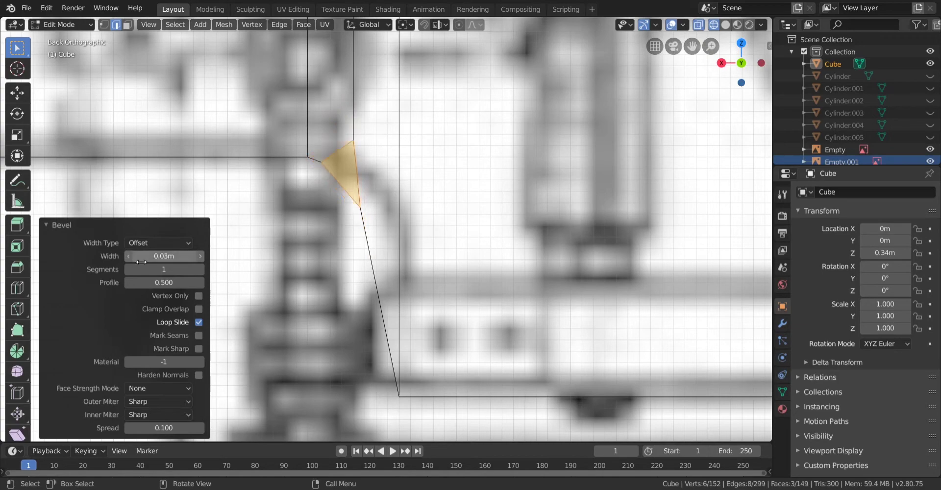
scroll(434, 240, down, 6)
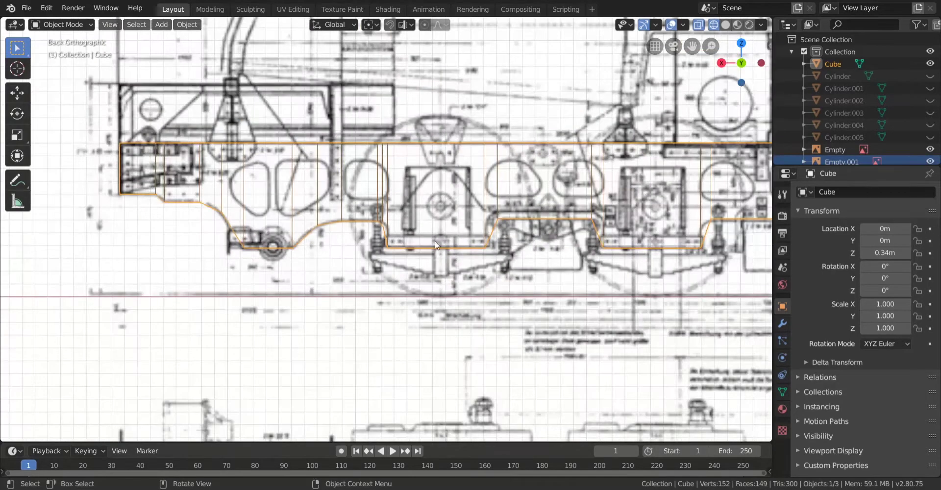
key(ctrl+z)
Add a centred loop cut to the slope after the first axle box and raise its bottom edge 0.06 m along Z
scroll(311, 294, up, 8)
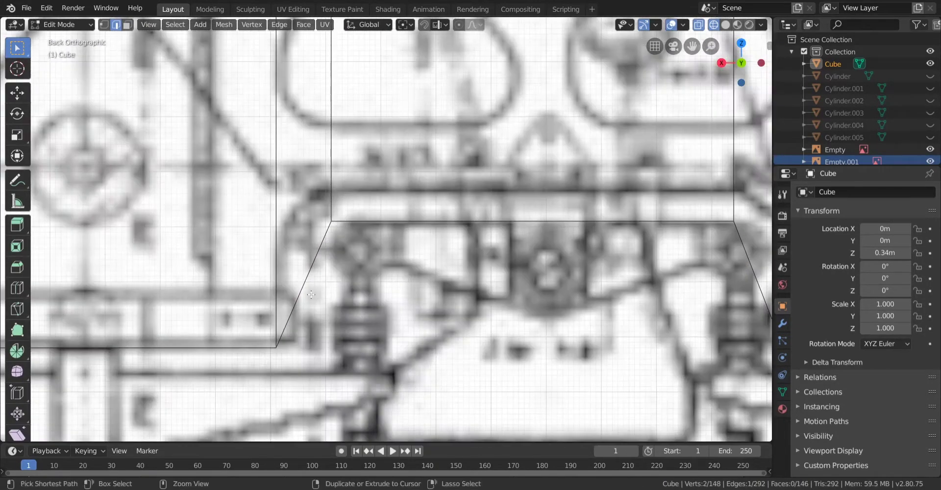
key(ctrl+r)
click(308, 292)
right_click(308, 292)
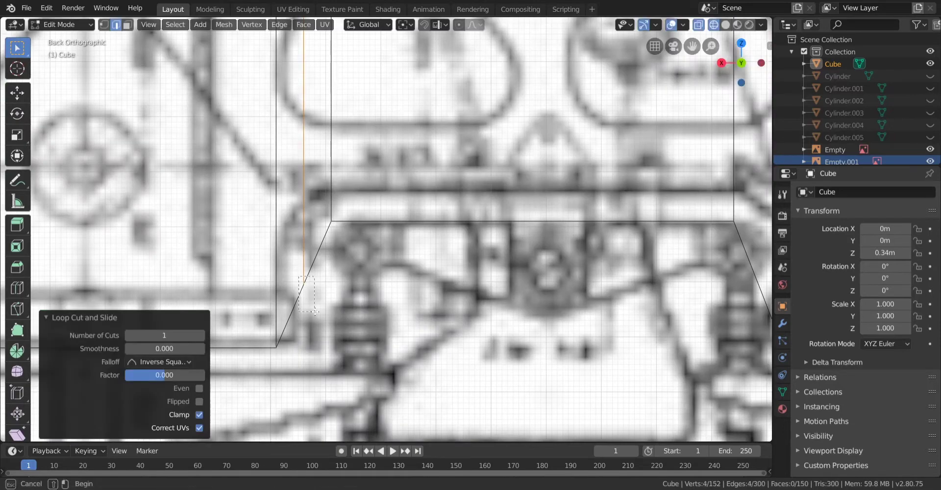
drag(298, 276, 314, 312)
key(g)
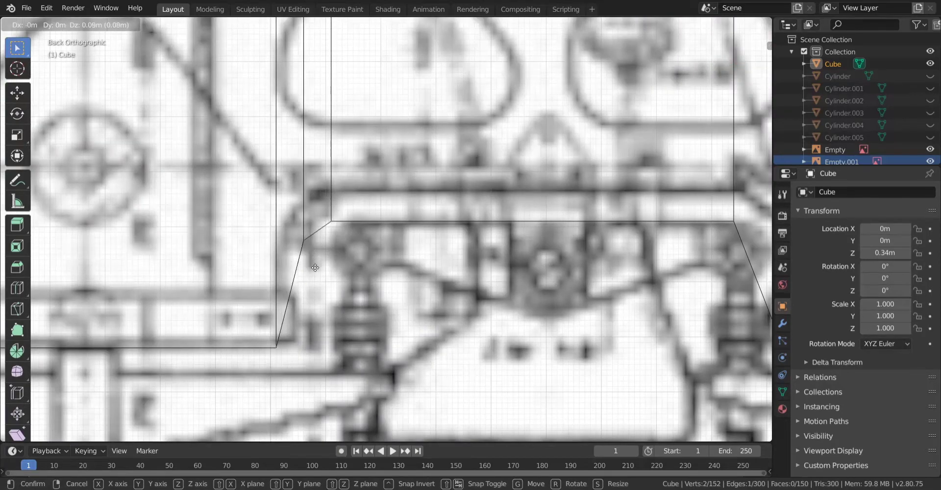
click(315, 268)
scroll(315, 269, down, 4)
shift+middle_drag(316, 270, 232, 302)
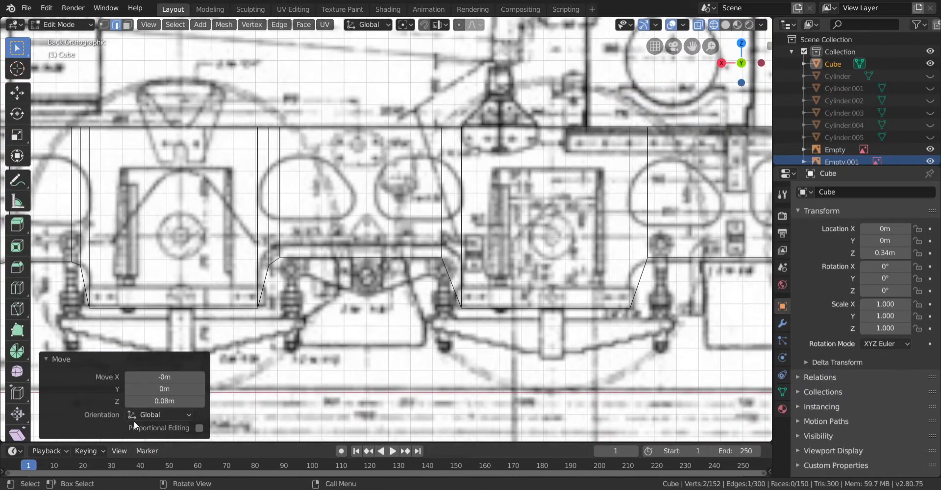
click(129, 402)
click(128, 401)
Add a centred loop cut to the slope before the second axle box and raise its bottom edge to follow the drawing
scroll(369, 325, up, 4)
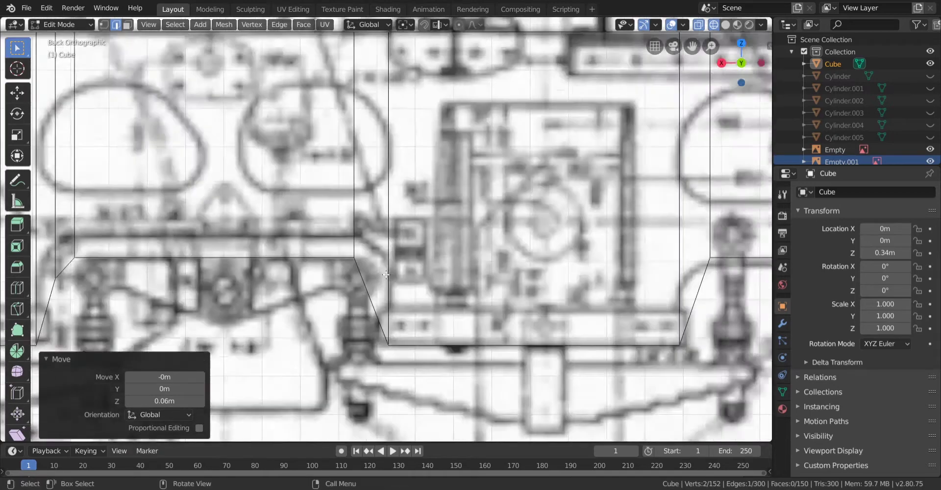
key(ctrl+r)
click(369, 325)
right_click(368, 325)
drag(373, 330, 372, 329)
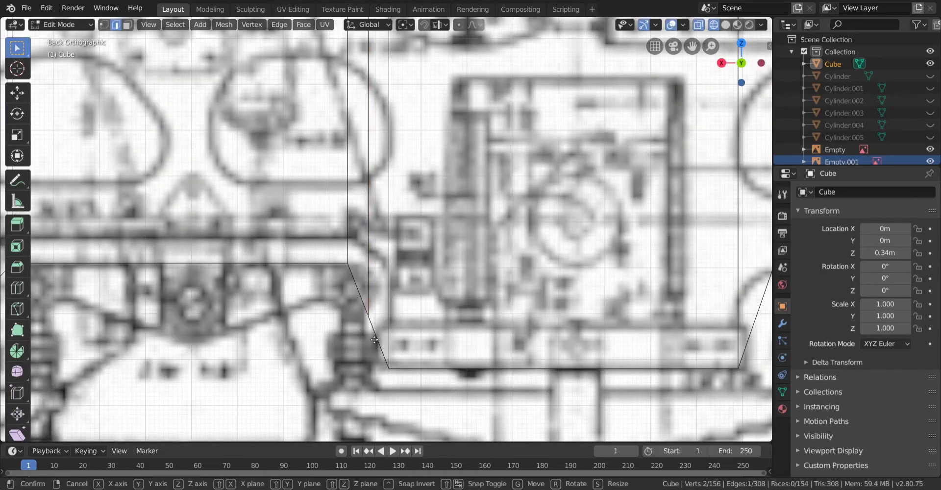
key(g)
click(376, 312)
Add a centred loop cut to the slope after the second axle box and raise its bottom edge 0.05 m along Z
scroll(422, 303, down, 3)
shift+middle_drag(558, 289, 293, 291)
scroll(292, 294, up, 4)
key(ctrl+r)
click(265, 318)
right_click(265, 319)
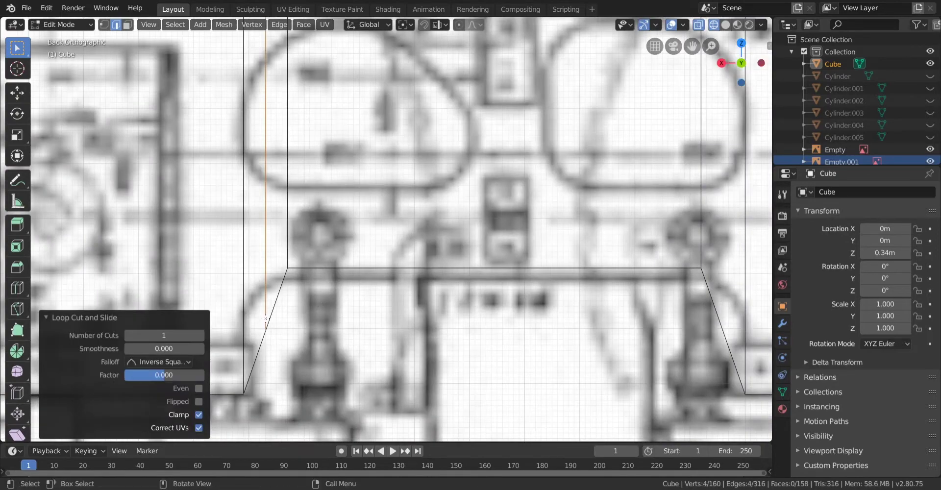
drag(291, 364, 291, 364)
key(g)
click(289, 335)
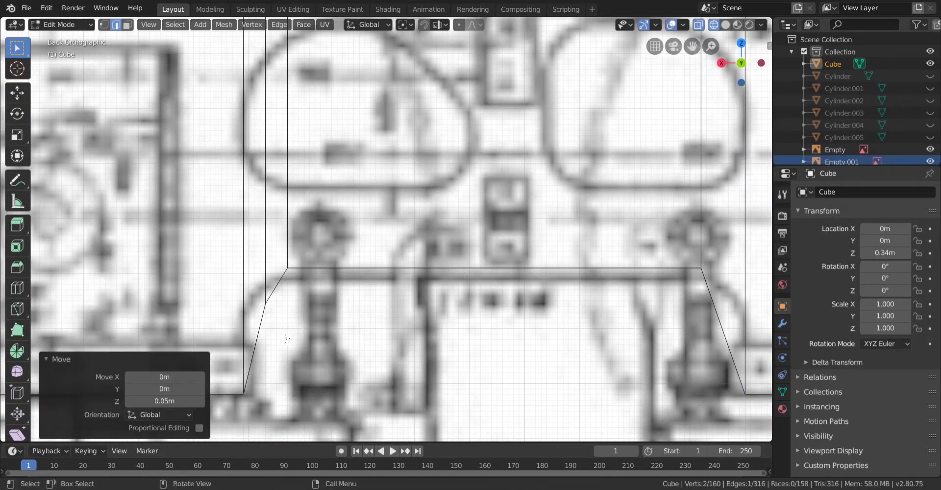
Add a centred loop cut to the slope before the central axle box and raise its bottom edge 0.04 m along Z
shift+middle_drag(354, 344, 140, 360)
scroll(429, 308, down, 3)
key(ctrl+r)
click(460, 298)
right_click(459, 297)
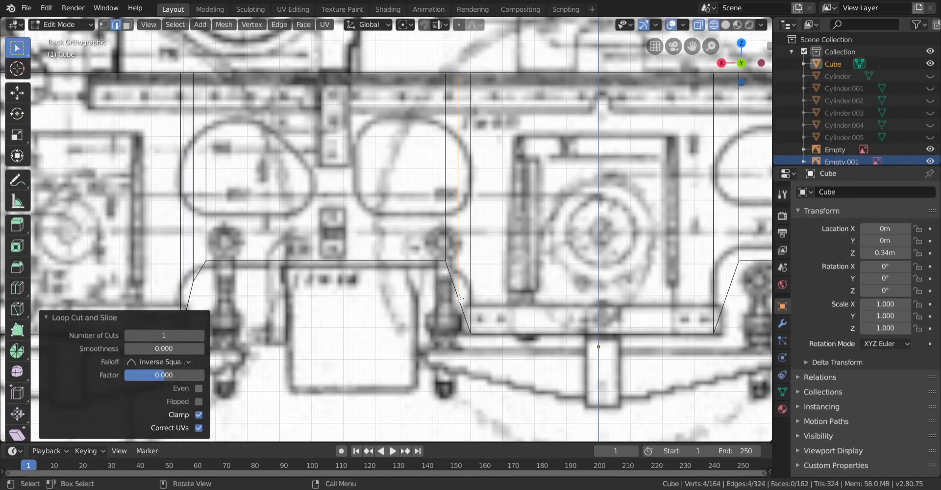
drag(459, 308, 461, 310)
key(g)
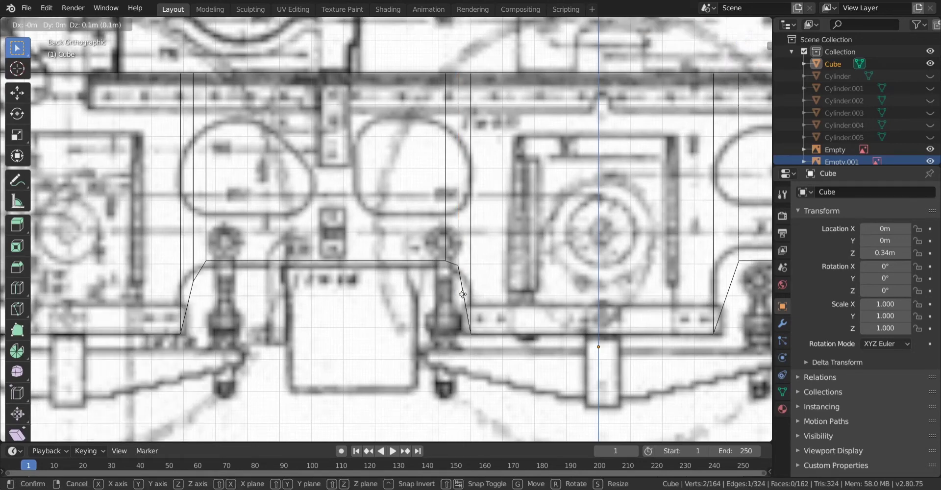
click(462, 294)
scroll(284, 352, up, 1)
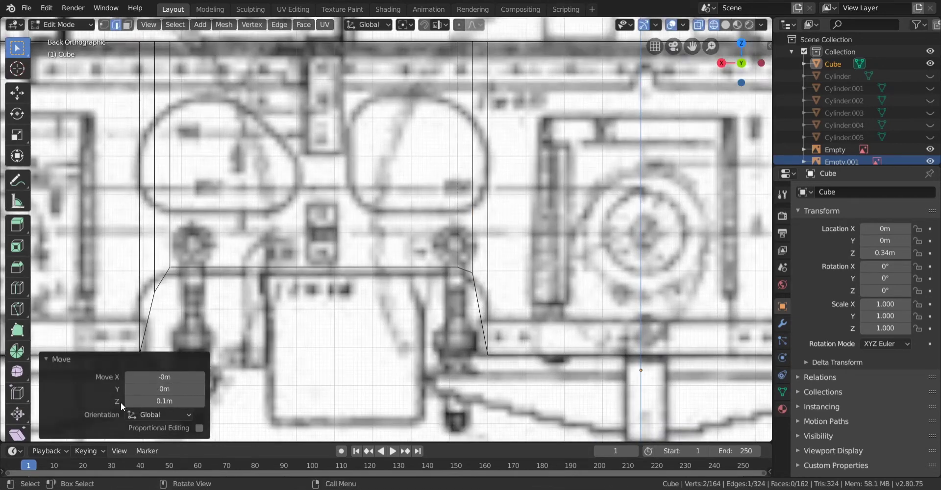
click(128, 400)
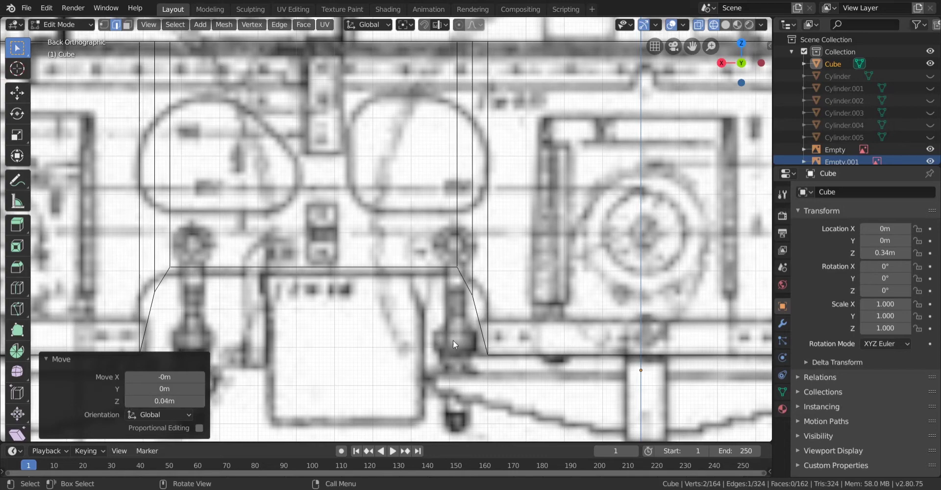
Add a centred loop cut to the slope after the central axle box and raise its bottom edge 0.07 m along Z
shift+middle_drag(754, 314, 287, 331)
key(ctrl+r)
double_click(313, 333)
key(g)
key(z)
click(314, 307)
Add a centred loop cut to the slope before the fourth axle box and raise its bottom edge along Z
shift+middle_drag(638, 329, 355, 340)
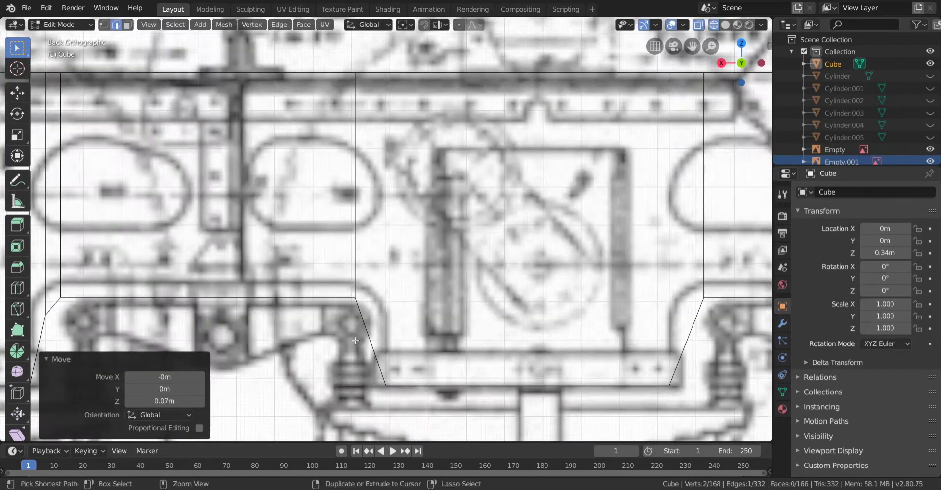
key(ctrl+r)
double_click(355, 340)
key(g)
key(z)
click(356, 325)
Add a centred loop cut to the slope after the fourth axle box and raise its bottom edge about 0.06 m
shift+middle_drag(704, 359, 434, 338)
key(ctrl+r)
double_click(434, 337)
key(g)
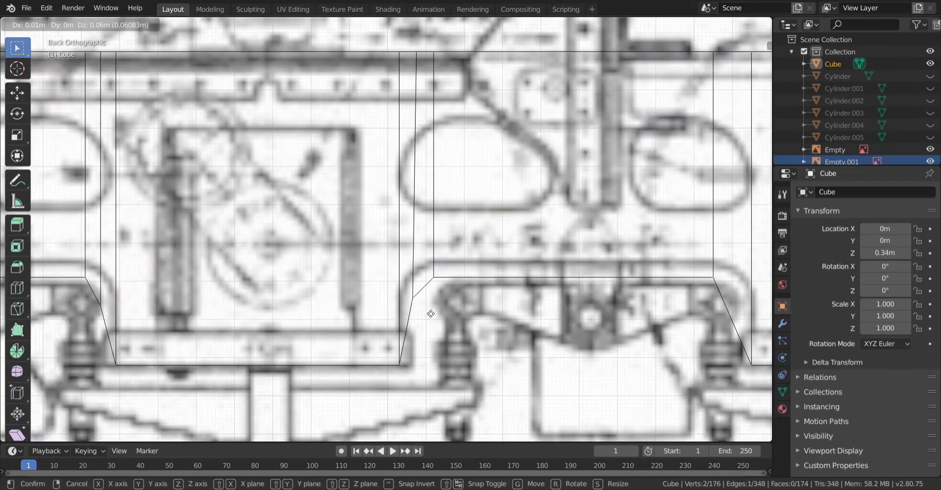
click(430, 313)
Add a centred loop cut to the slope before the fifth axle box and raise its bottom edge 0.05 m along Z
shift+middle_drag(632, 362, 464, 351)
scroll(412, 372, up, 4)
key(ctrl+r)
double_click(410, 380)
key(g)
click(411, 354)
Add a centred loop cut to the slope after the fifth axle box and raise its bottom edge along Z
scroll(411, 351, down, 7)
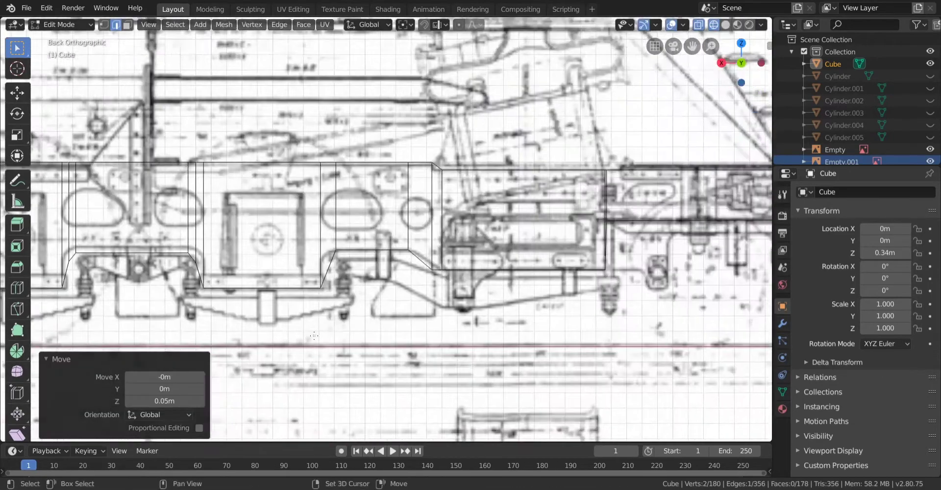
scroll(314, 336, up, 4)
key(ctrl+r)
double_click(265, 343)
key(g)
key(z)
click(263, 311)
Raise the bottom edge near the lower end of the frame's final slope 0.04 m along Z
shift+middle_drag(467, 325, 387, 294)
scroll(387, 294, up, 3)
drag(431, 299, 387, 338)
key(g)
key(z)
click(384, 316)
Check the whole frame's lower profile in solid shading and perspective, in both object and edit mode
scroll(392, 220, down, 4)
scroll(436, 153, down, 5)
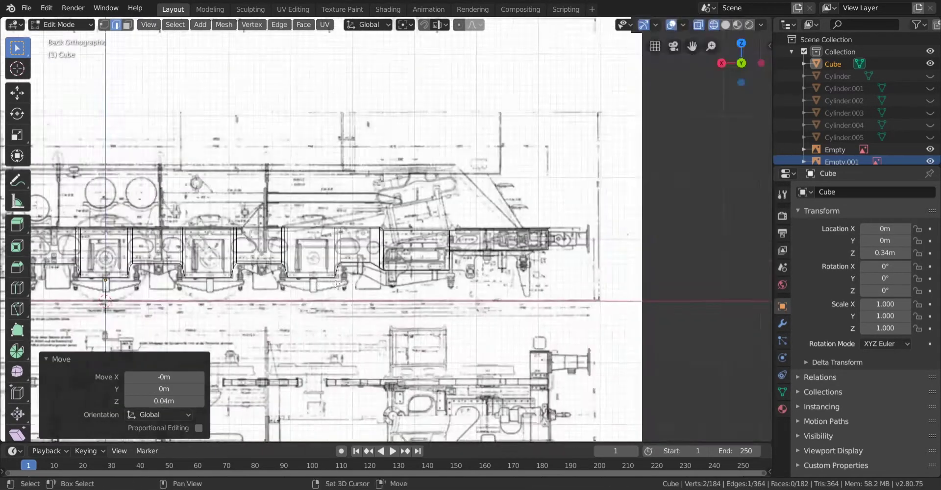
scroll(293, 221, down, 3)
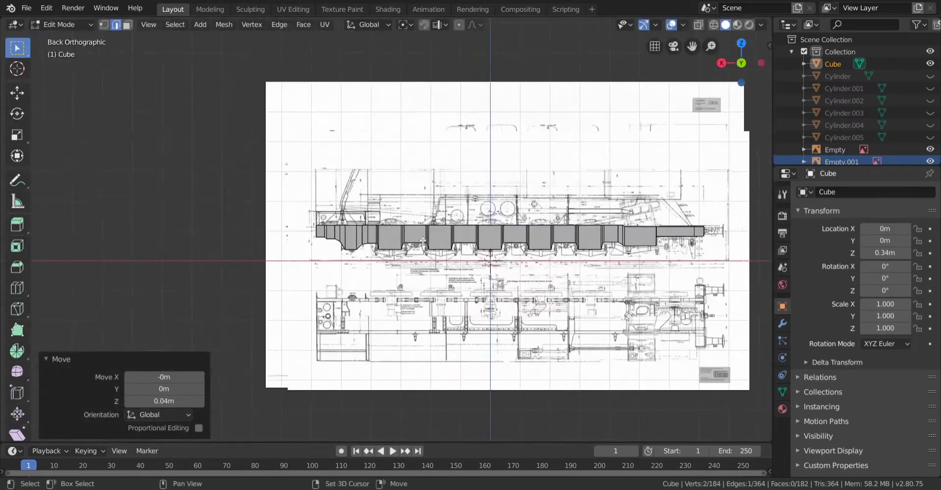
key(Tab)
middle_drag(294, 221, 417, 321)
click(313, 315)
scroll(354, 301, down, 3)
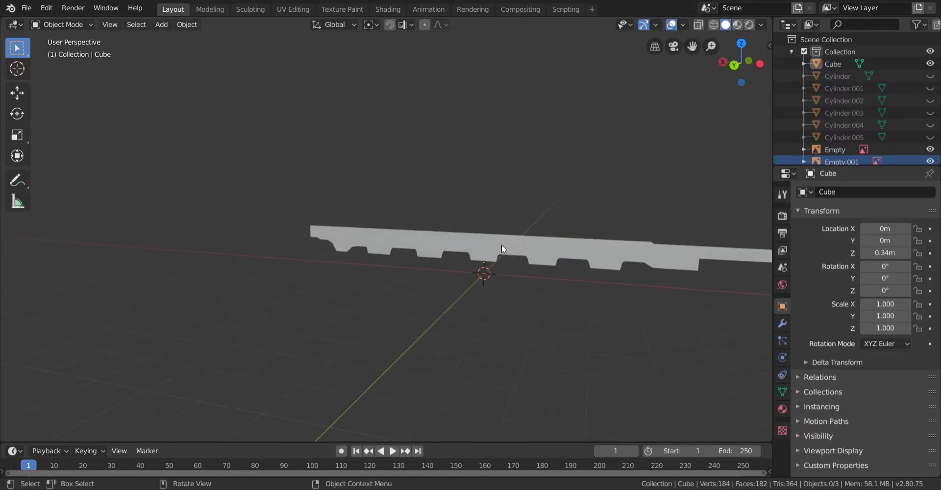
click(501, 246)
key(Tab)
middle_drag(554, 188, 585, 186)
shift+middle_drag(593, 182, 441, 181)
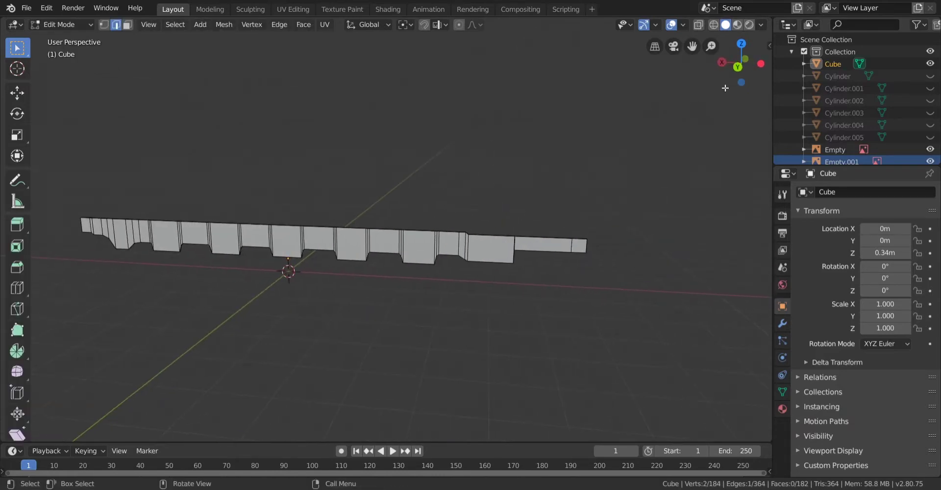
In back-view wireframe, select the frame's inner vertical edges from the round-pin end up to the central axle box
click(739, 65)
scroll(343, 232, up, 5)
shift+middle_drag(196, 238, 442, 251)
scroll(402, 216, up, 1)
key(shift+z)
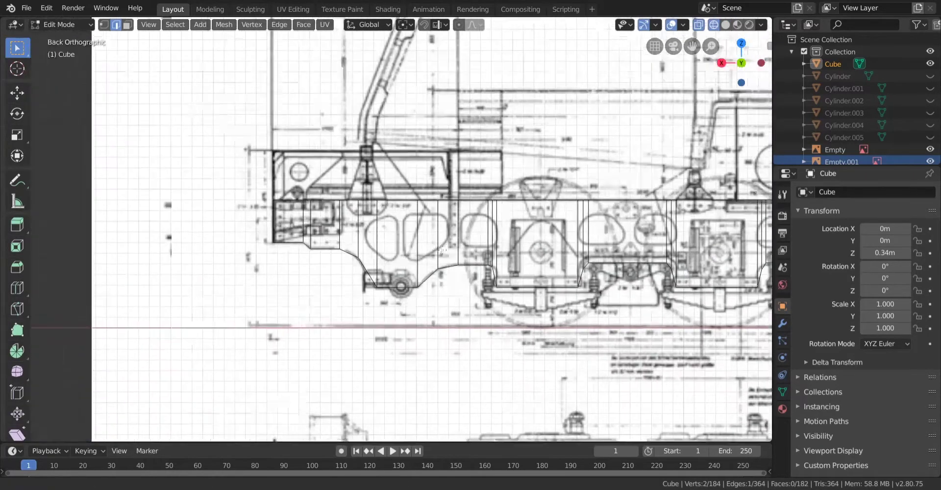
scroll(442, 250, up, 4)
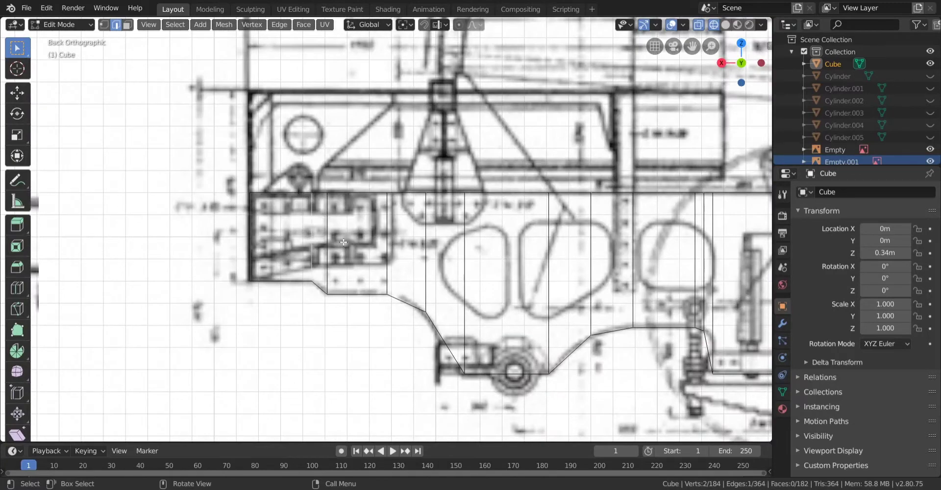
drag(728, 265, 728, 265)
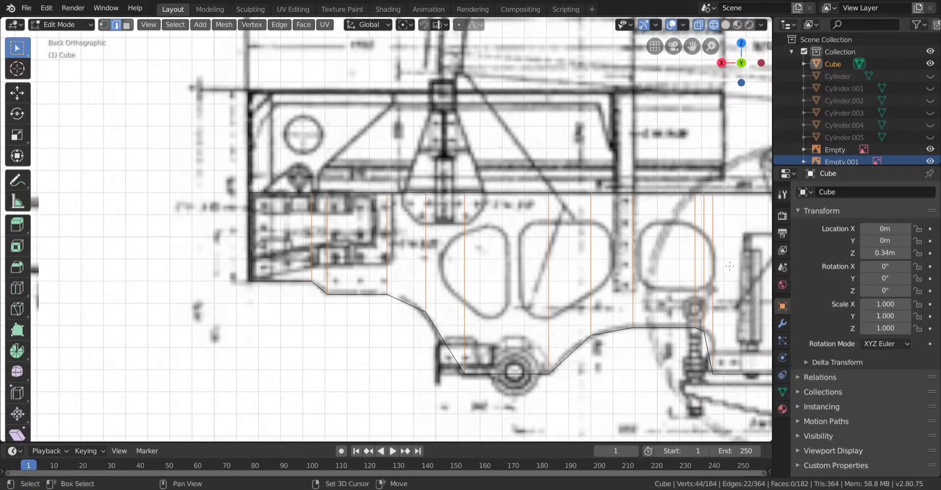
shift+middle_drag(728, 265, 482, 260)
drag(762, 259, 762, 260)
shift+middle_drag(297, 272, 187, 261)
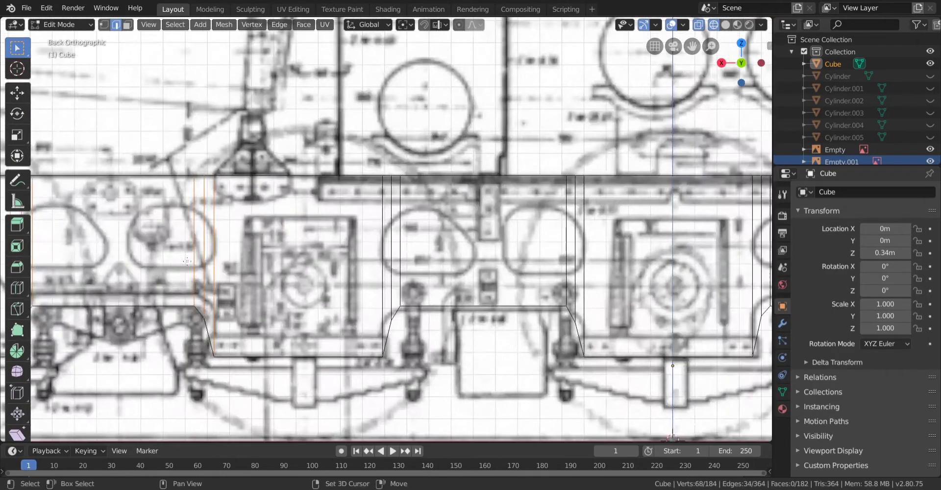
drag(523, 237, 523, 236)
middle_drag(524, 236, 521, 250)
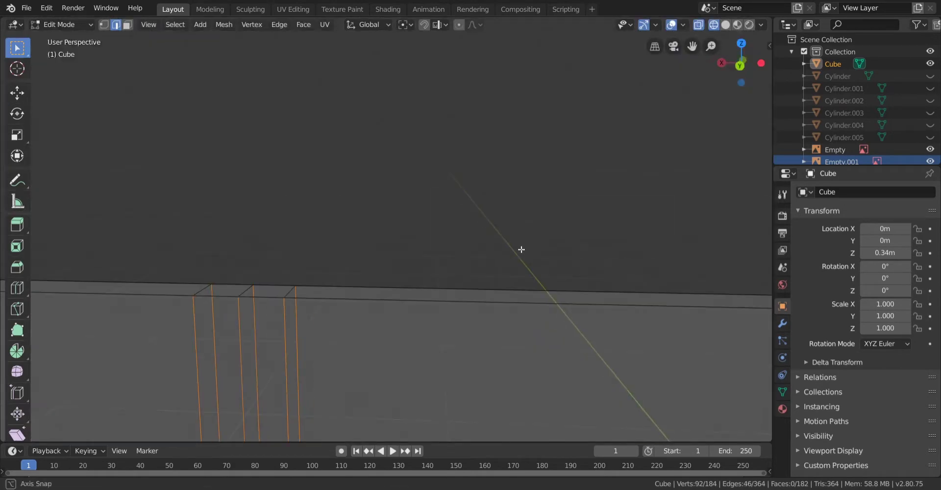
scroll(361, 281, down, 2)
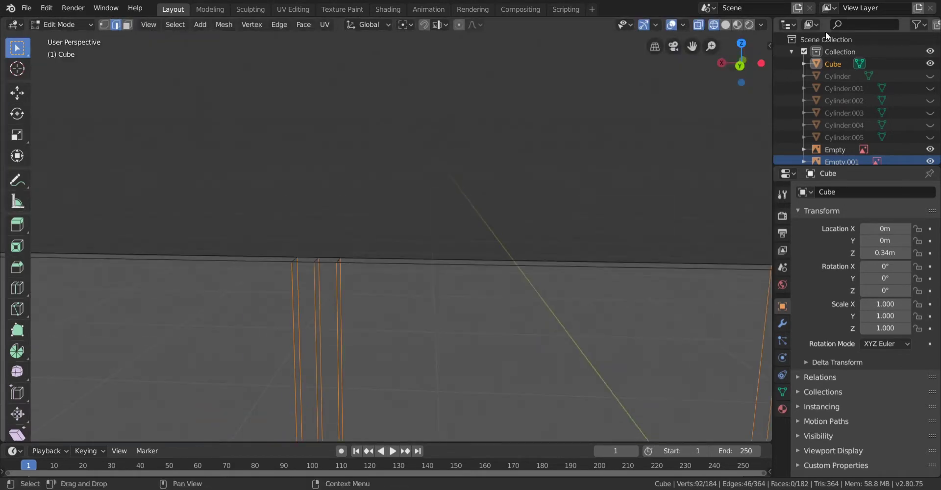
click(740, 65)
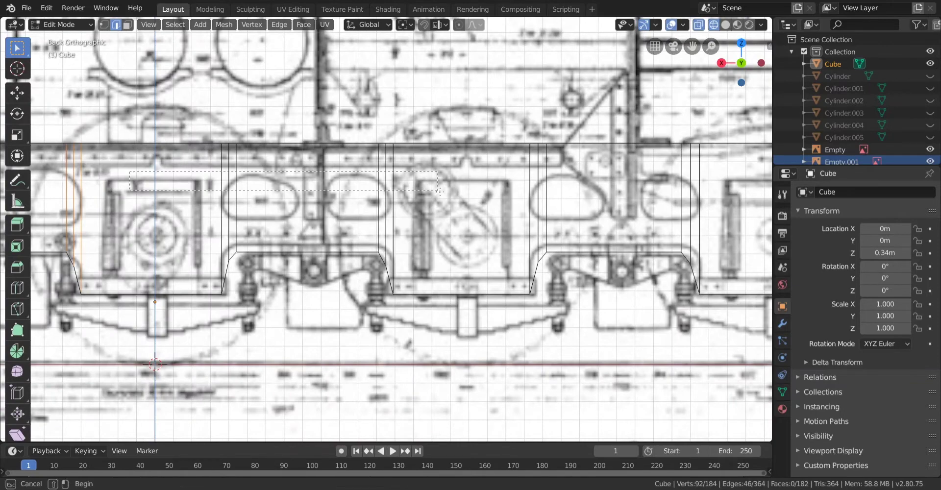
Extend the selection to the frame's inner vertical edges from the central axle box to the buffer end
shift+drag(628, 196, 627, 196)
shift+middle_drag(613, 196, 386, 207)
shift+drag(345, 208, 425, 212)
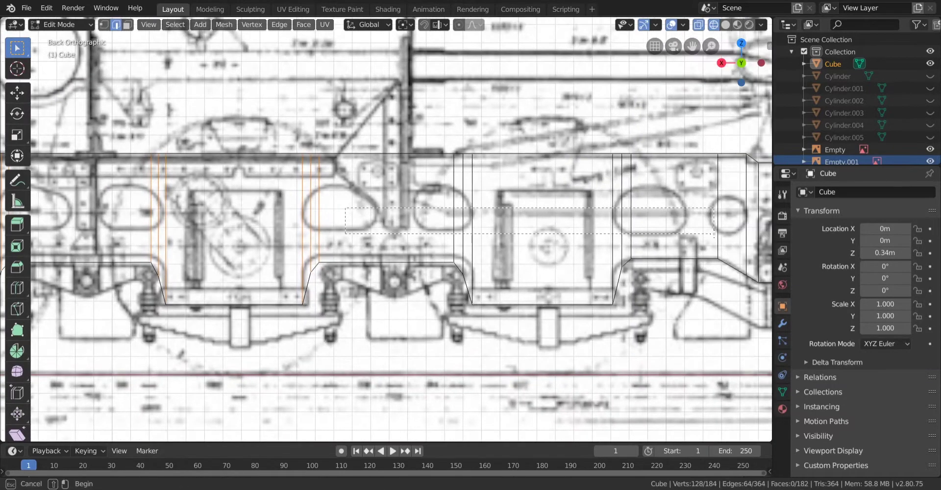
shift+drag(759, 229, 756, 229)
shift+middle_drag(752, 229, 427, 235)
shift+drag(387, 229, 400, 229)
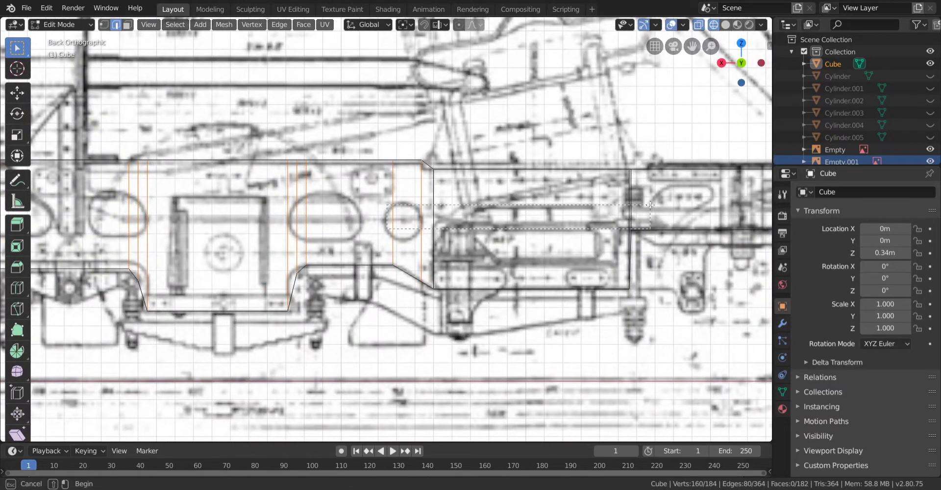
drag(654, 211, 654, 212)
shift+middle_drag(654, 212, 385, 229)
shift+drag(460, 223, 460, 224)
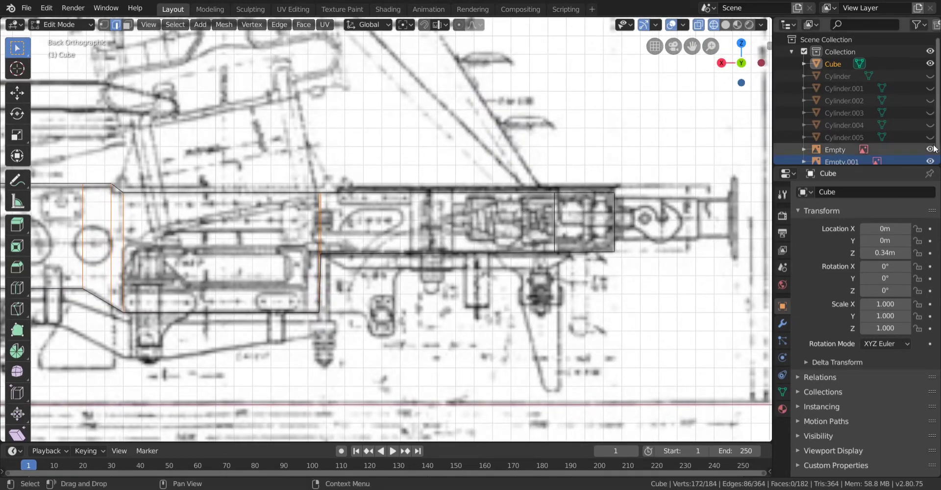
Dissolve the selected inner vertical edges across the whole side frame
scroll(460, 224, down, 5)
shift+middle_drag(459, 223, 664, 205)
shift+middle_drag(174, 253, 482, 280)
scroll(480, 280, down, 3)
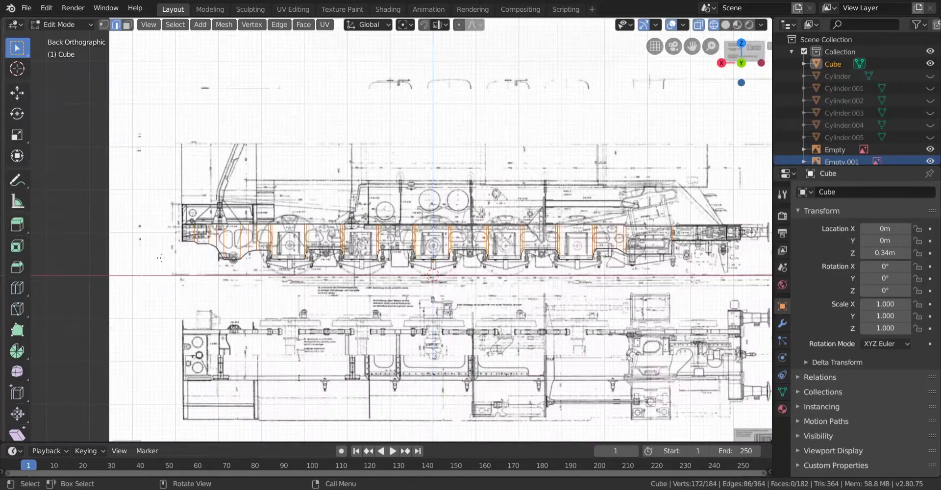
key(x)
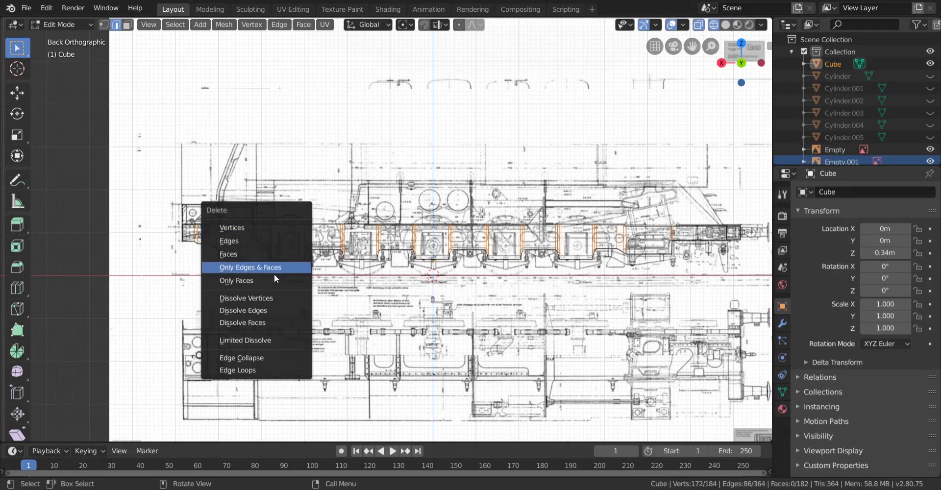
click(274, 310)
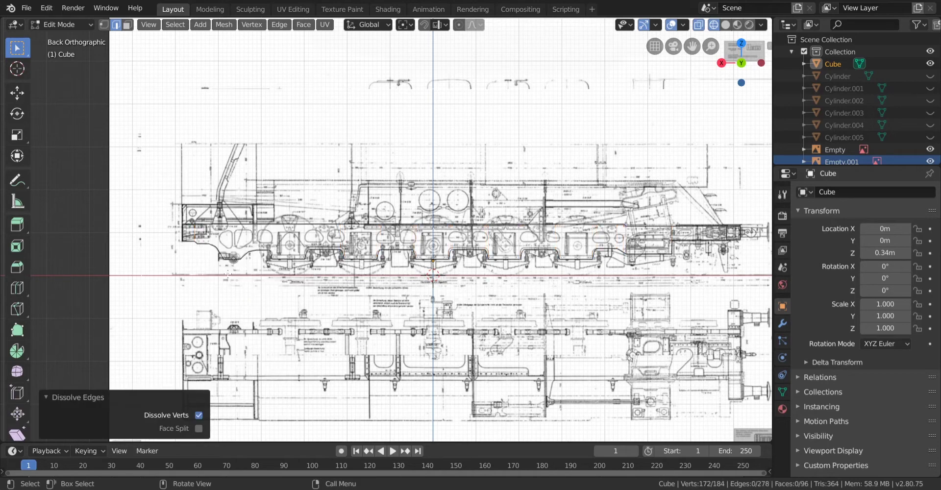
Check the frame's outline against the blueprint in solid and wireframe shading, in object mode
key(shift+z)
scroll(429, 237, up, 3)
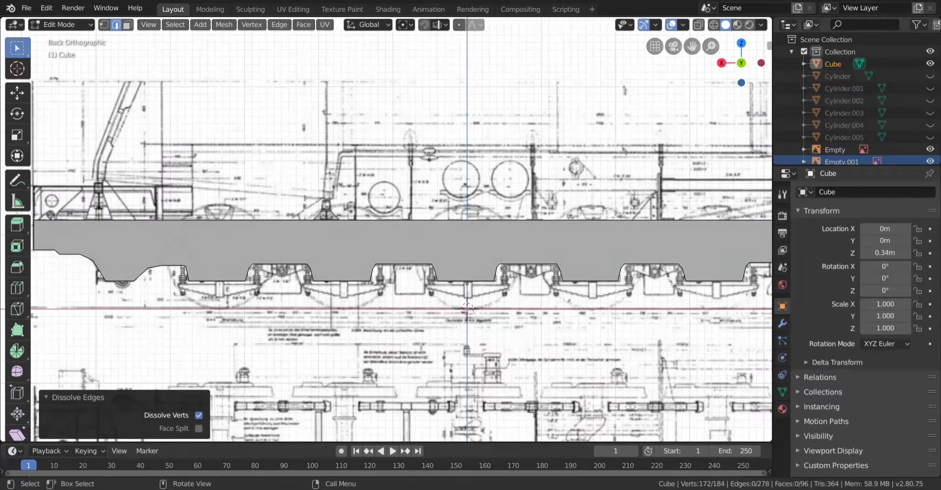
key(Tab)
middle_drag(609, 361, 407, 282)
click(812, 61)
click(738, 69)
scroll(493, 237, up, 1)
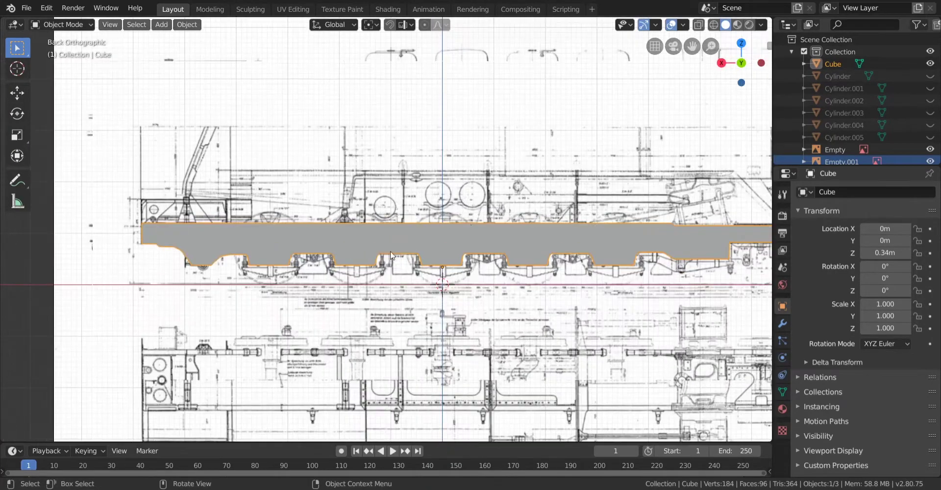
scroll(272, 237, up, 2)
key(shift+z)
scroll(273, 237, down, 3)
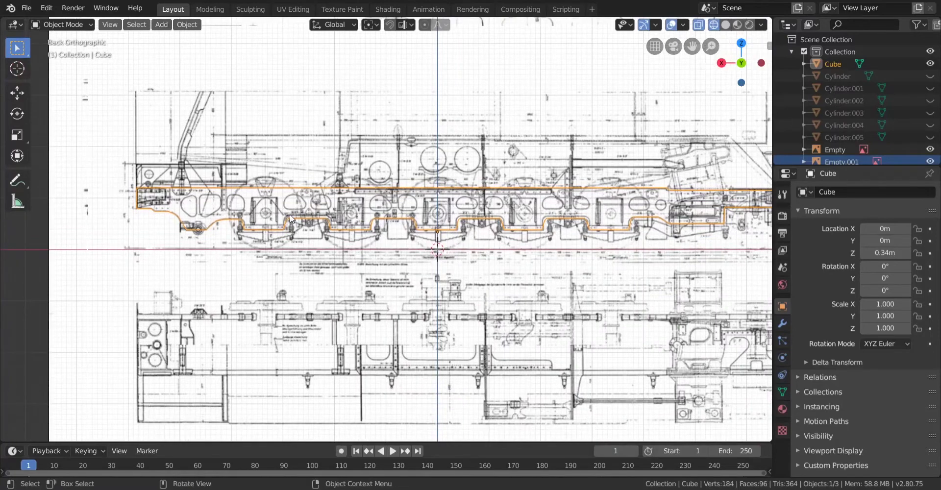
scroll(300, 215, up, 3)
scroll(429, 213, down, 1)
Unhide the wheelset objects Cylinder to Cylinder.004 and view them with the frame in solid shading
key(shift+z)
middle_drag(631, 201, 436, 212)
drag(930, 76, 930, 125)
scroll(456, 275, down, 4)
mouse_move(456, 276)
middle_down()
mouse_move(496, 278)
mouse_move(457, 271)
middle_up()
In edit mode and left view, move the whole frame mesh 0.59 m along Y to sit against the wheels' inner side
key(Tab)
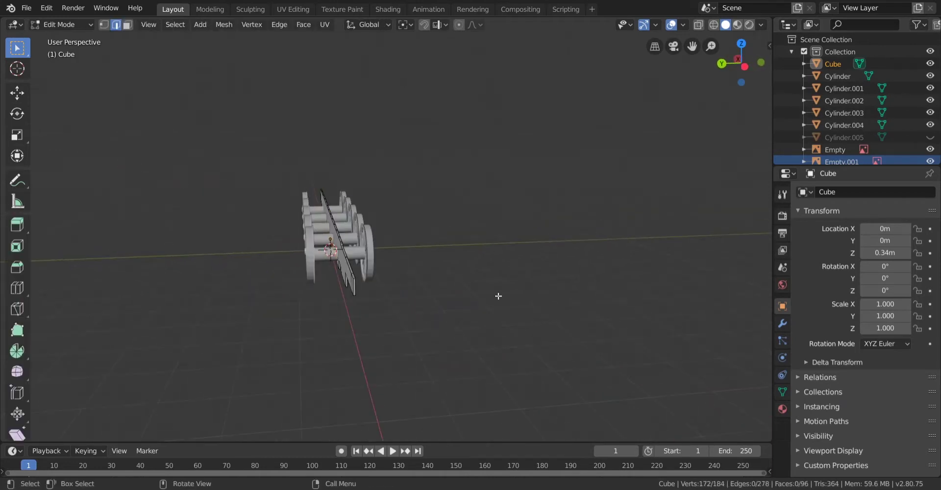
click(744, 67)
scroll(499, 311, up, 6)
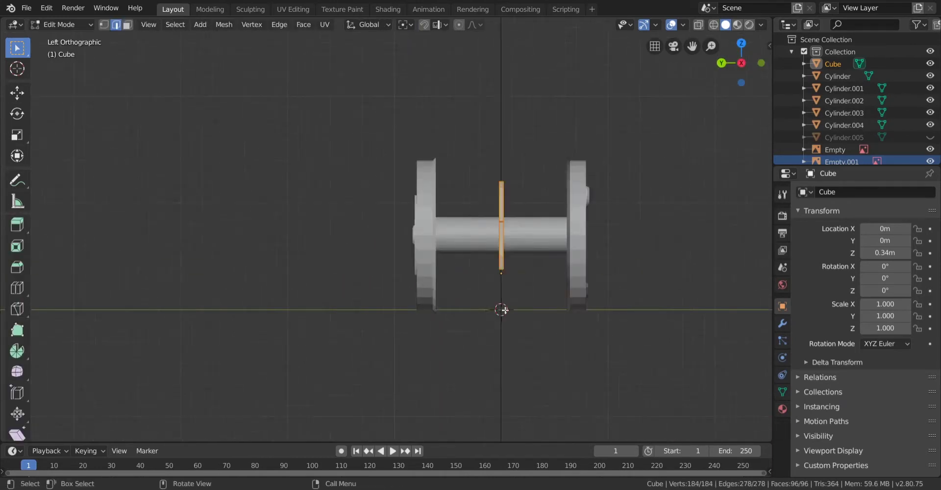
key(g)
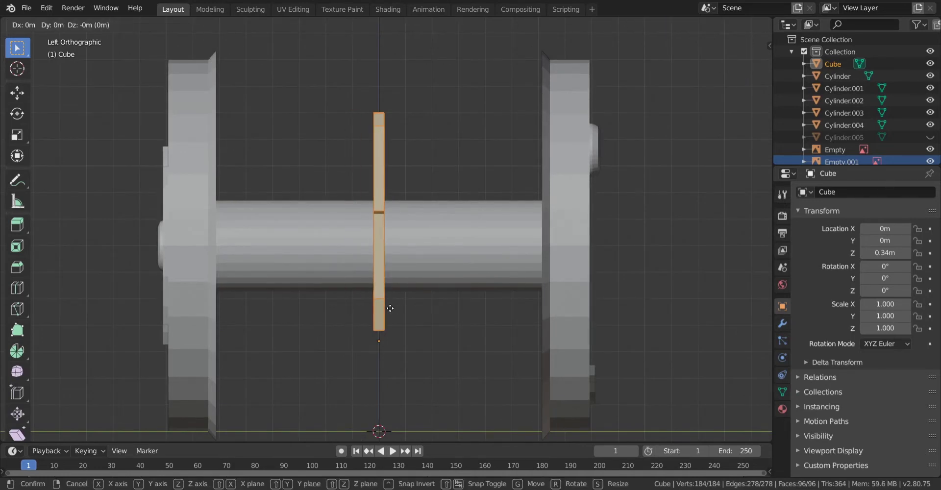
click(241, 316)
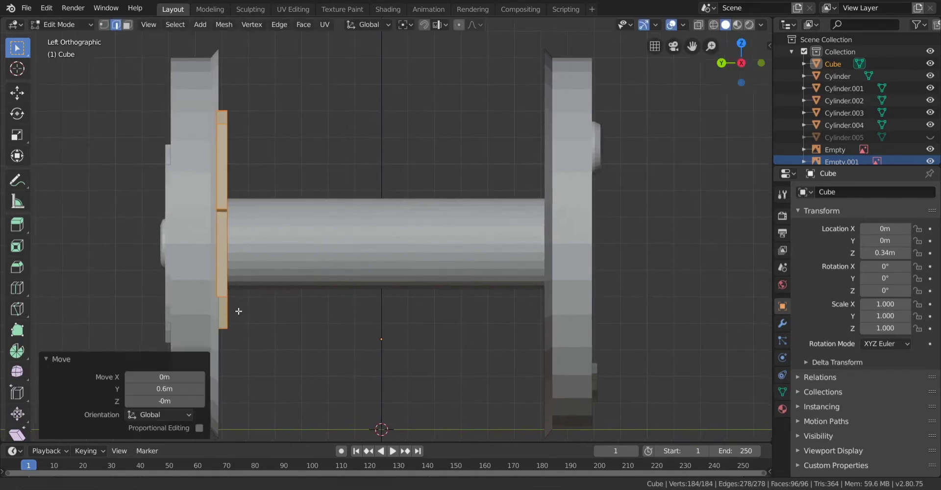
scroll(237, 312, up, 5)
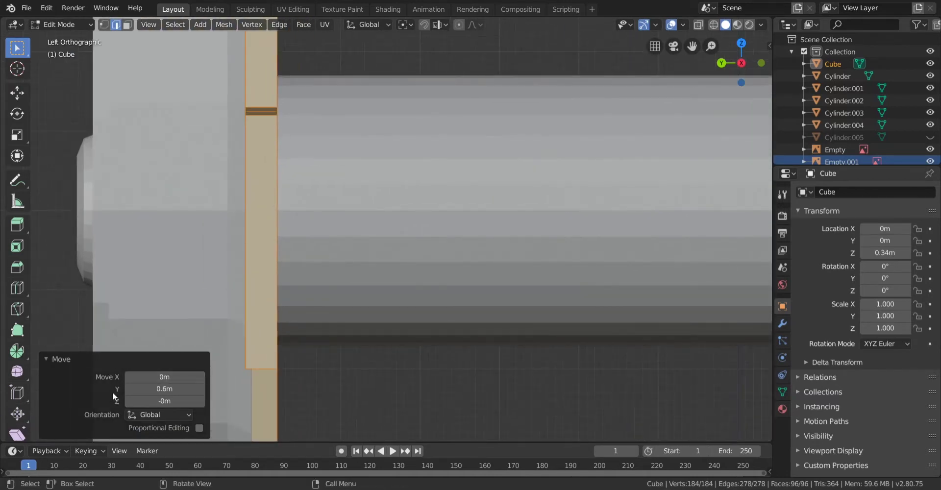
click(129, 388)
click(128, 388)
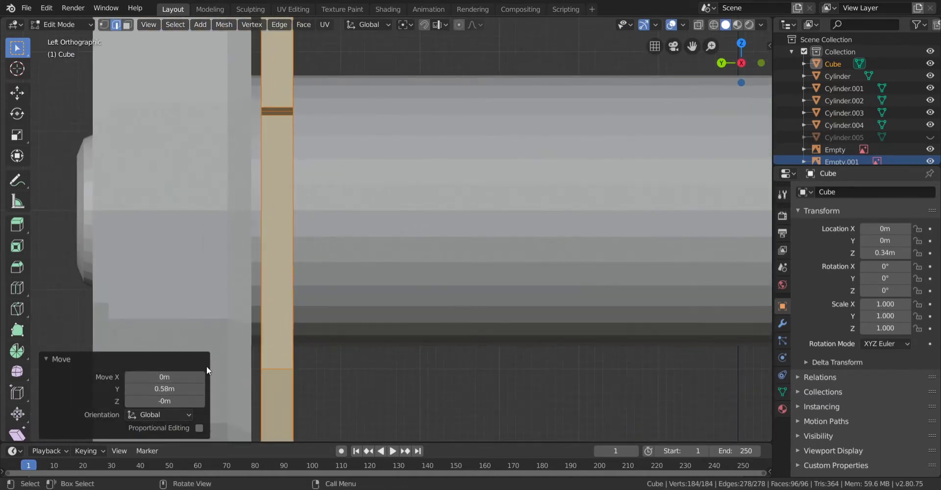
click(200, 388)
Select the frame's inner side in wireframe and thicken the frame by moving that side -0.03 m along Y
scroll(418, 250, down, 12)
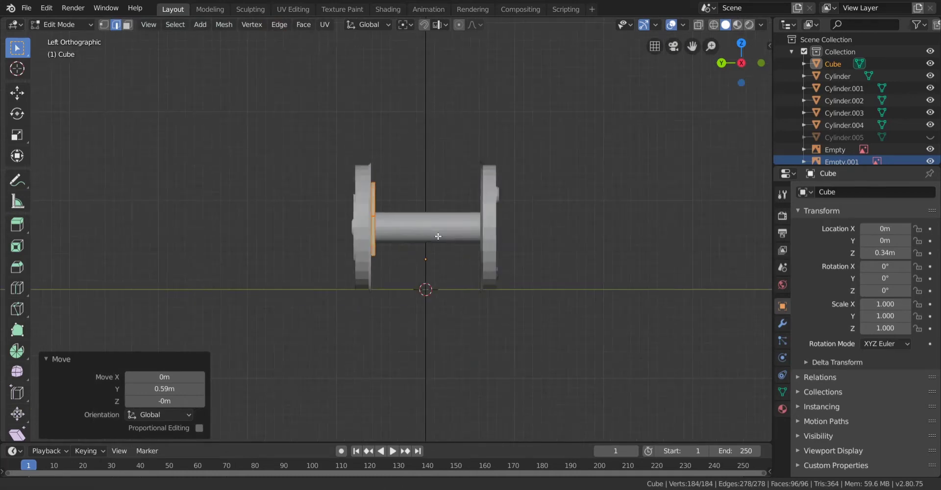
shift+middle_drag(437, 235, 449, 242)
scroll(447, 280, up, 6)
key(z)
scroll(446, 343, up, 3)
scroll(443, 301, down, 5)
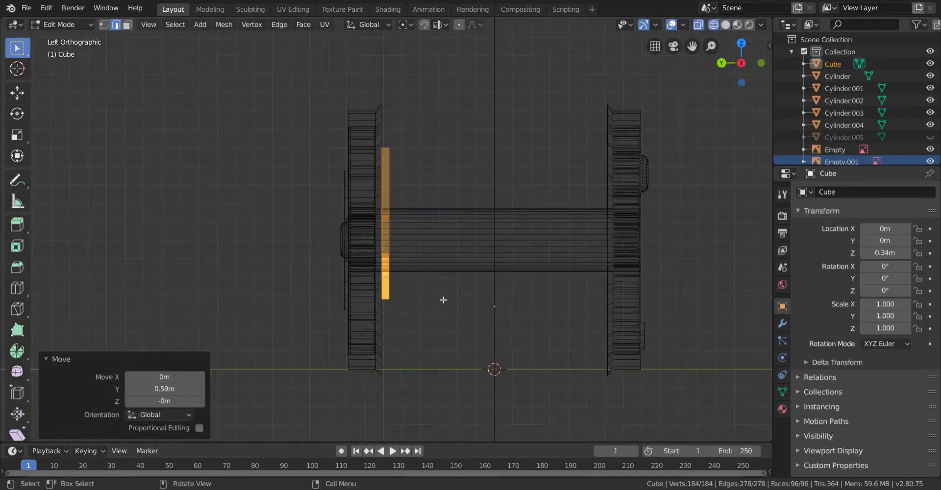
drag(486, 372, 385, 116)
scroll(402, 189, up, 5)
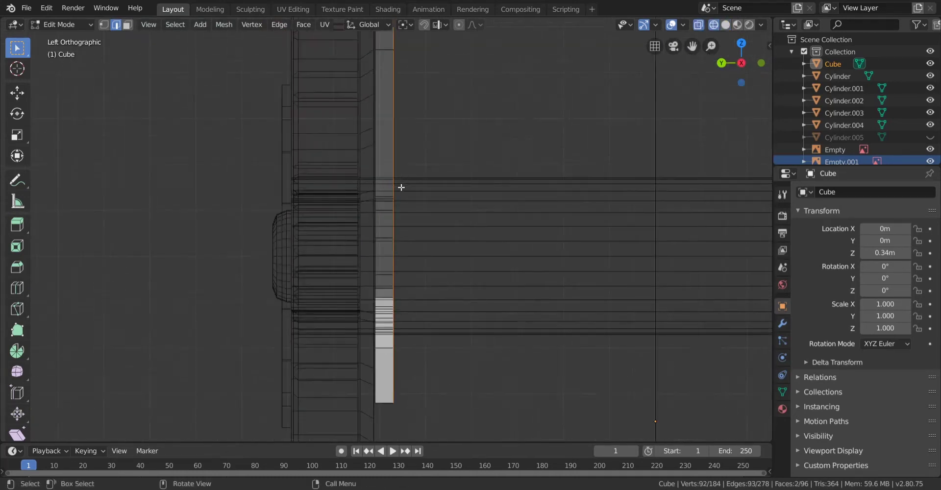
key(g)
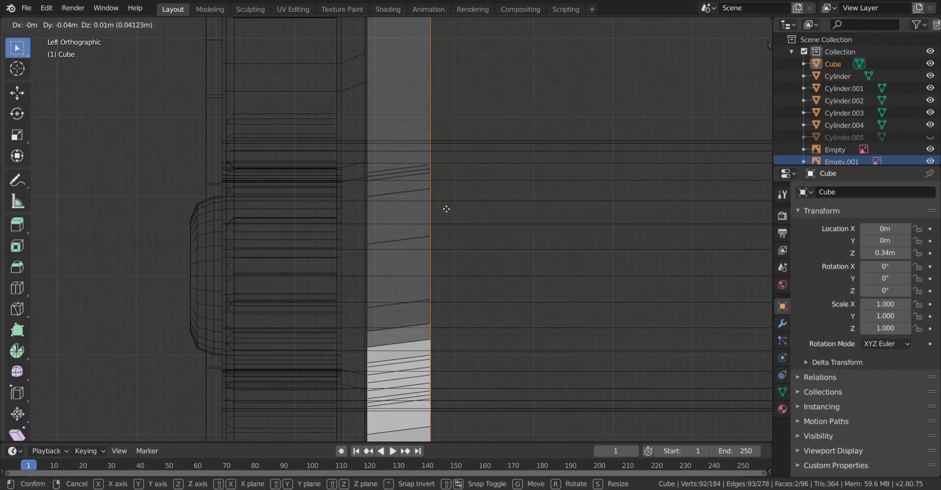
click(433, 218)
Check the thickened frame's fit beside the wheels in solid shading, in both object and edit mode
scroll(341, 255, down, 6)
key(shift+z)
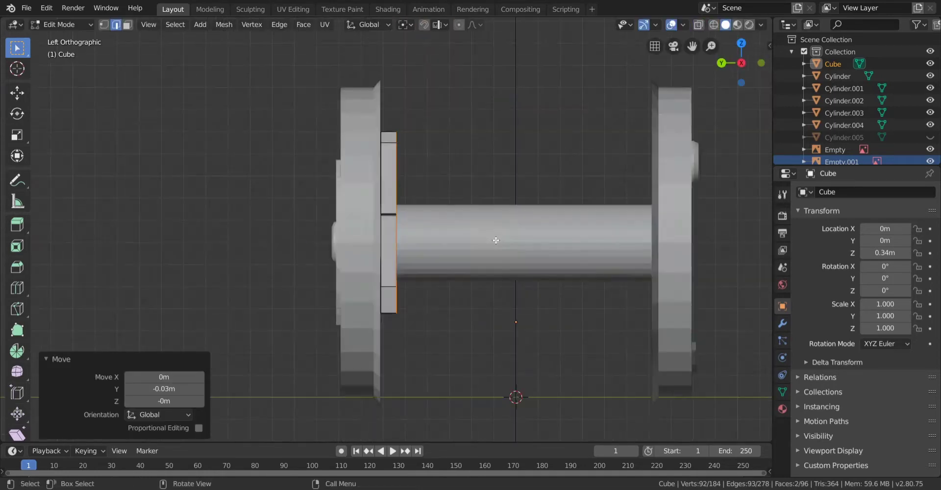
mouse_move(496, 239)
middle_down()
mouse_move(524, 273)
mouse_move(471, 261)
mouse_move(336, 258)
middle_up()
scroll(524, 273, down, 4)
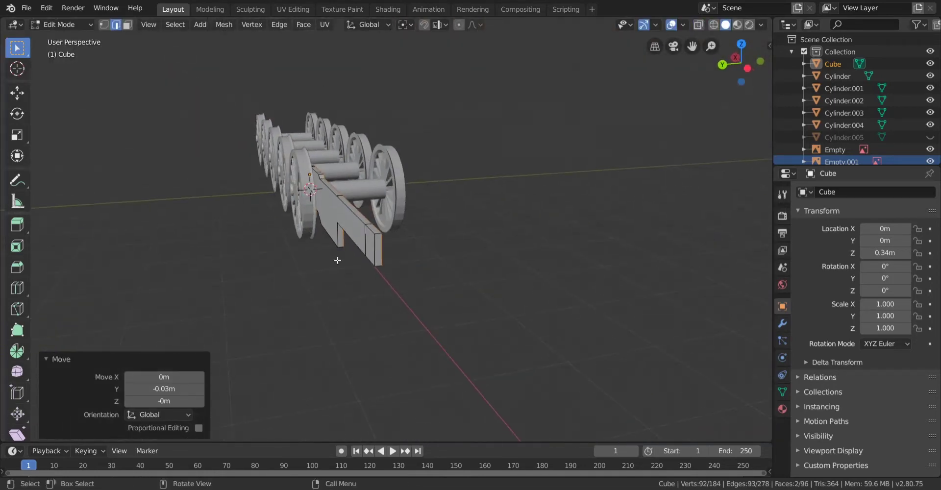
key(Tab)
scroll(390, 237, up, 3)
scroll(360, 227, down, 3)
key(Tab)
middle_drag(387, 223, 361, 235)
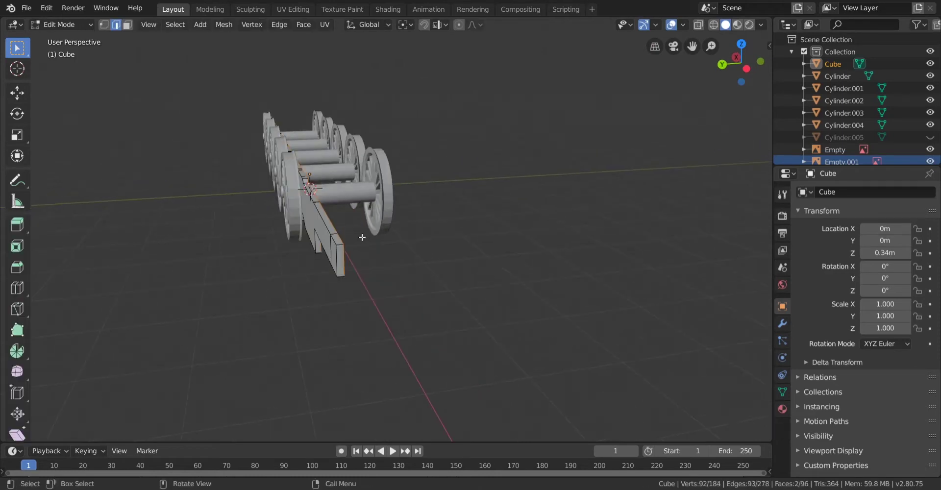
Fine-tune the frame's thickness by nudging its inner side along Y, and return to object mode
scroll(351, 237, up, 4)
key(g)
click(344, 253)
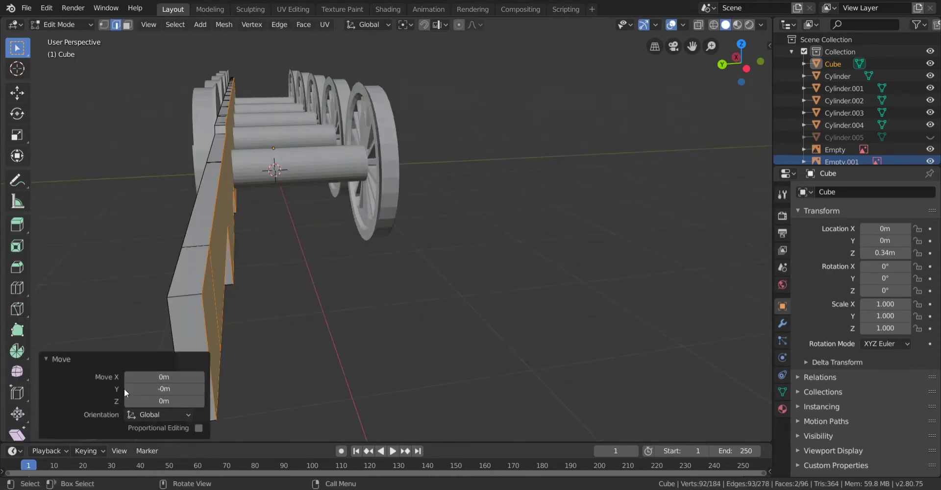
drag(198, 388, 202, 381)
click(202, 390)
click(201, 390)
click(200, 390)
click(201, 390)
key(Tab)
click(386, 278)
scroll(385, 278, down, 2)
middle_drag(386, 279, 404, 283)
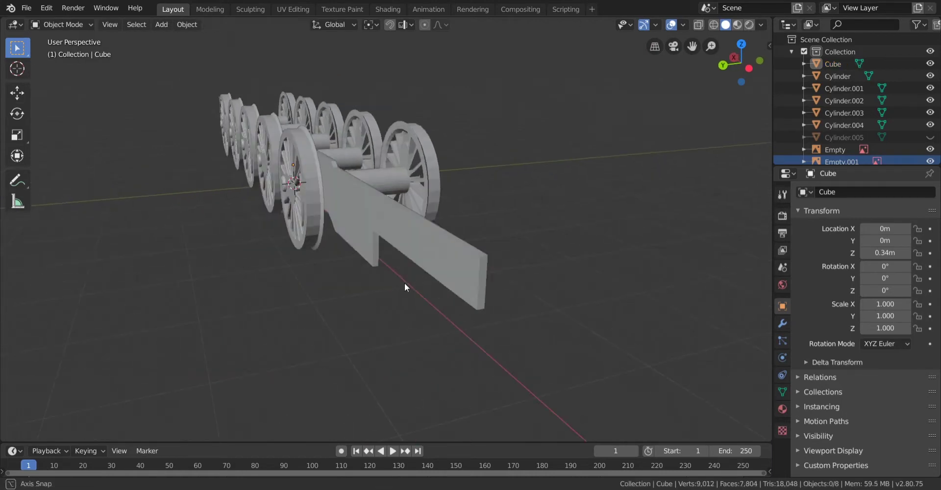
Duplicate the side frame in place and mirror the copy along global Y
click(419, 249)
middle_drag(420, 249, 407, 244)
middle_drag(340, 241, 371, 254)
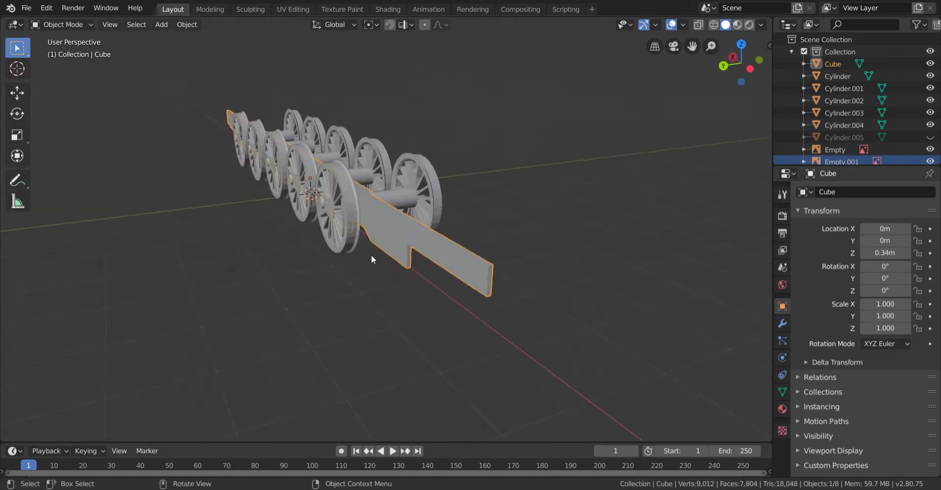
key(shift+d)
right_click(412, 240)
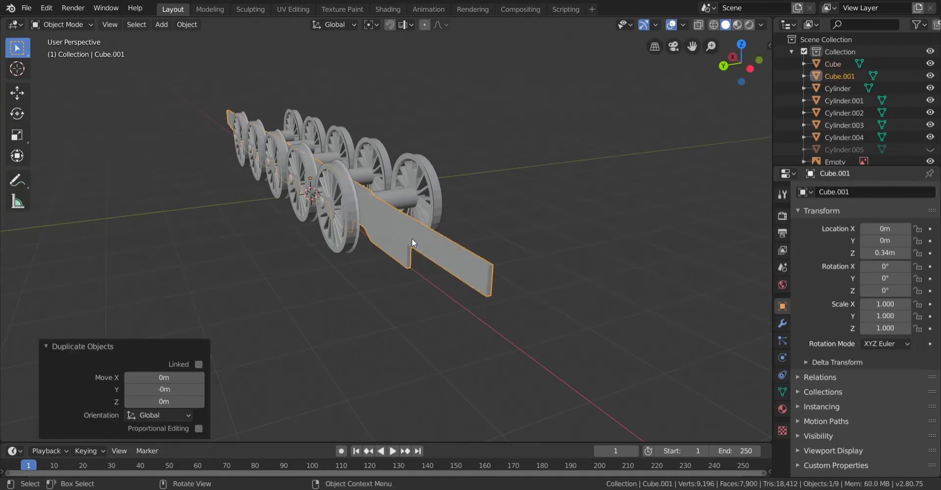
right_click(412, 240)
mouse_move(434, 349)
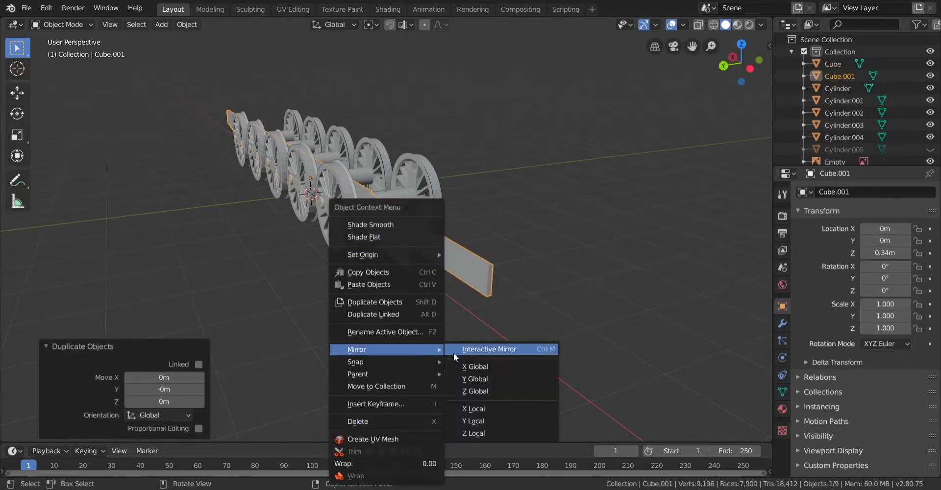
click(489, 378)
Select both side frames and join them into one object
middle_drag(575, 257, 430, 261)
click(382, 254)
shift+click(429, 261)
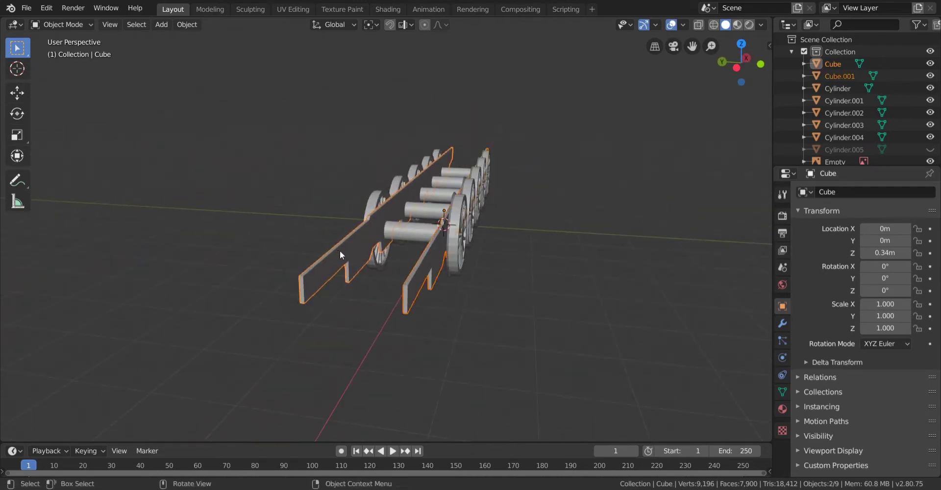
key(ctrl+j)
Inspect the joined side frames and the wheels from several angles, in both object and edit mode
middle_drag(353, 253, 373, 238)
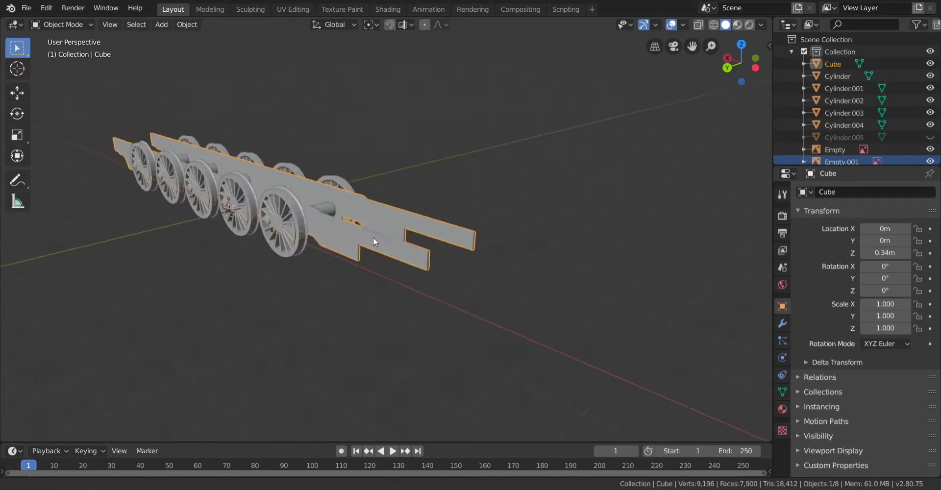
scroll(372, 237, up, 4)
key(Tab)
middle_drag(429, 246, 490, 231)
scroll(533, 205, down, 5)
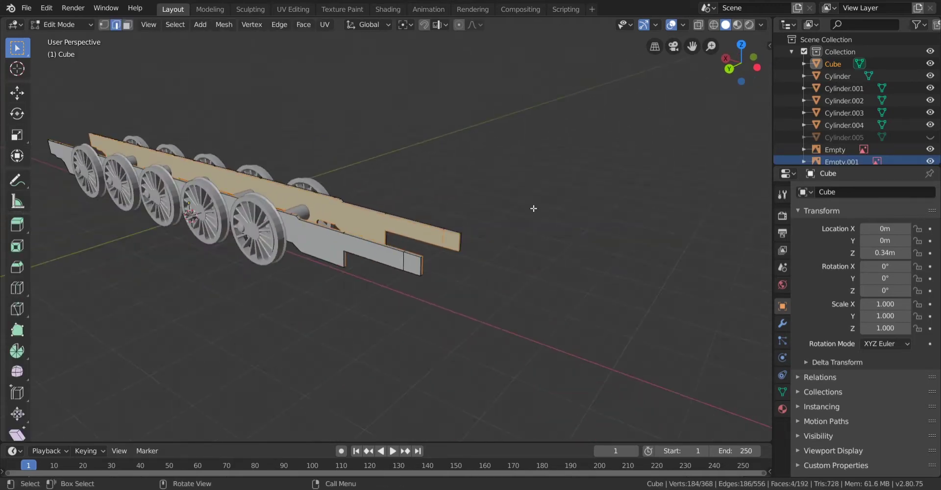
key(Tab)
click(489, 157)
scroll(273, 160, down, 1)
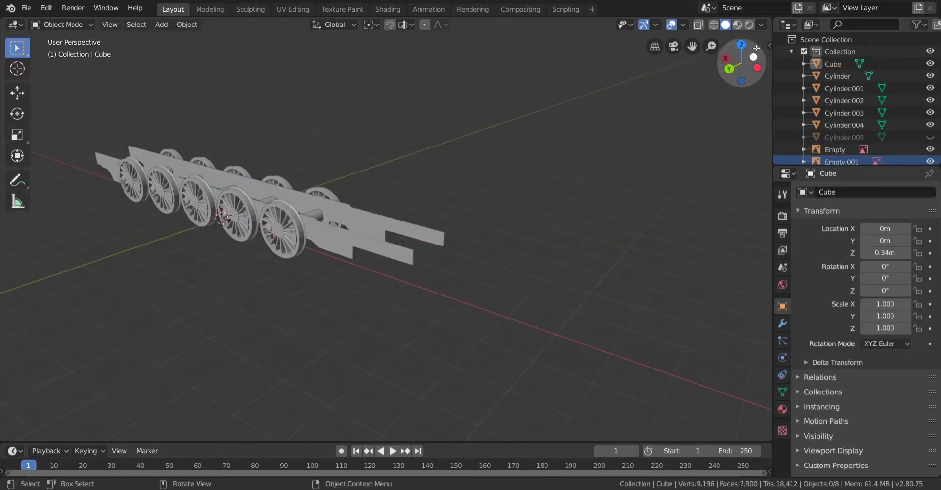
drag(770, 46, 929, 53)
middle_drag(382, 251, 1, 320)
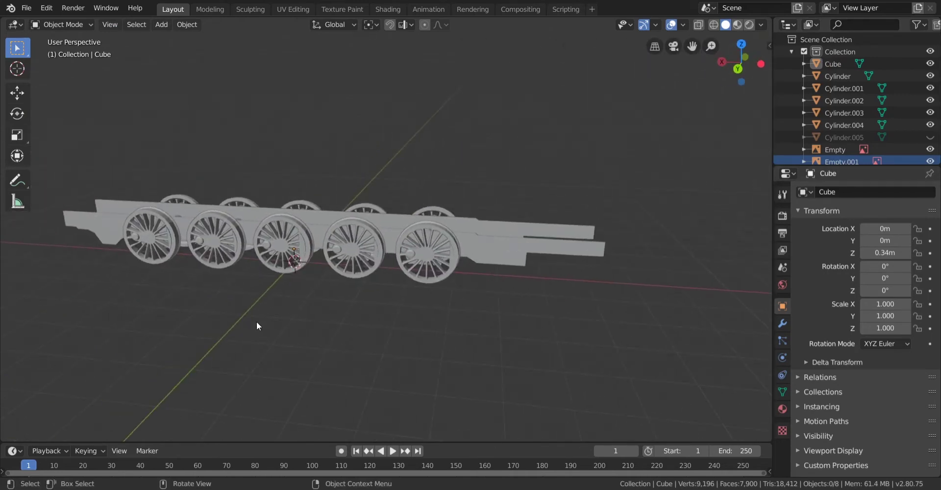
middle_drag(654, 278, 453, 270)
key(Tab)
scroll(452, 295, up, 1)
scroll(432, 289, up, 2)
scroll(343, 221, down, 1)
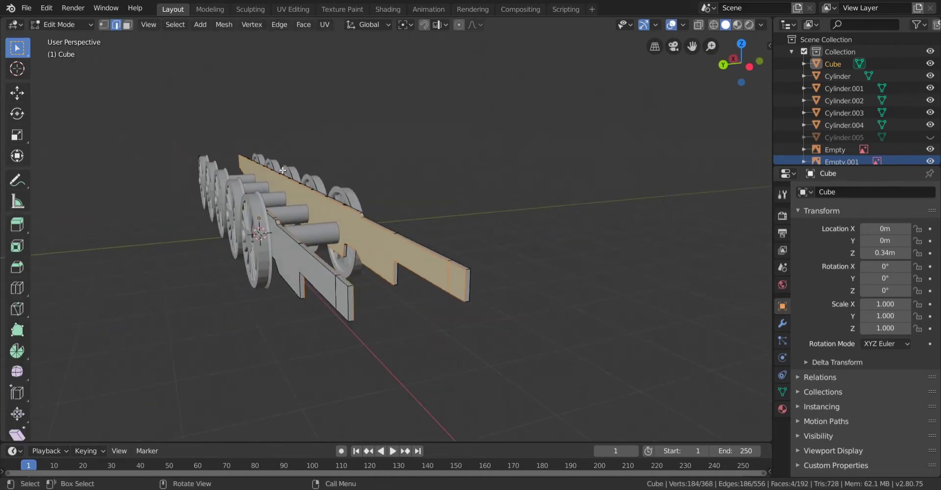
middle_drag(282, 170, 295, 315)
key(Tab)
click(200, 245)
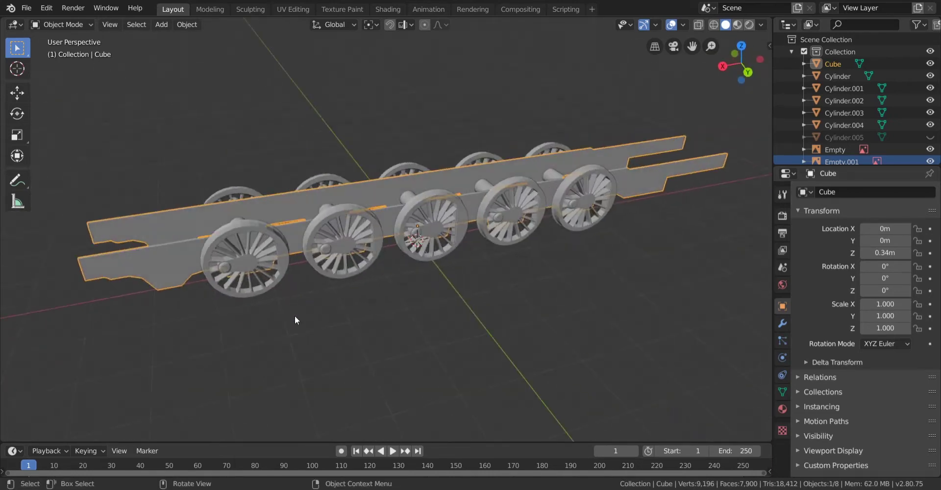
middle_drag(577, 275, 118, 57)
In face select mode, select the inner end-section faces of the two side frames at the buffer end
key(Tab)
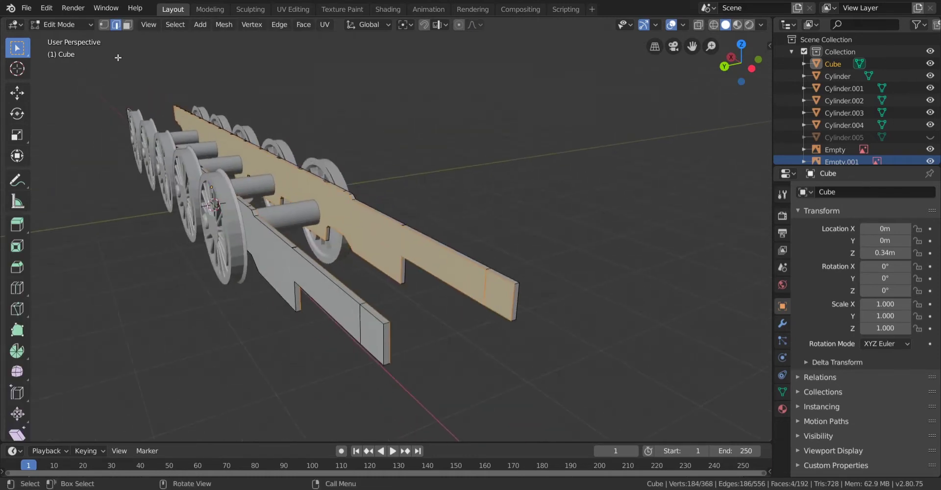
click(125, 26)
middle_drag(289, 197, 215, 216)
click(166, 255)
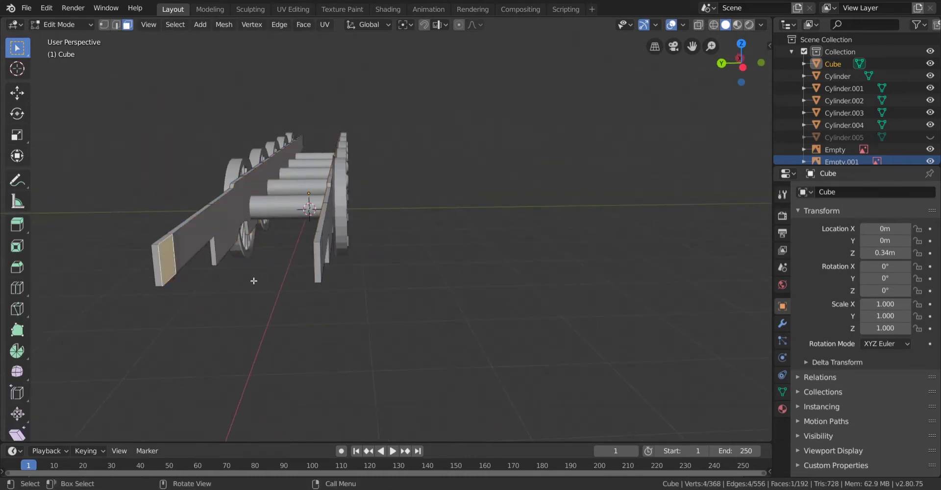
middle_drag(254, 279, 326, 265)
shift+click(543, 209)
key(ctrl+z)
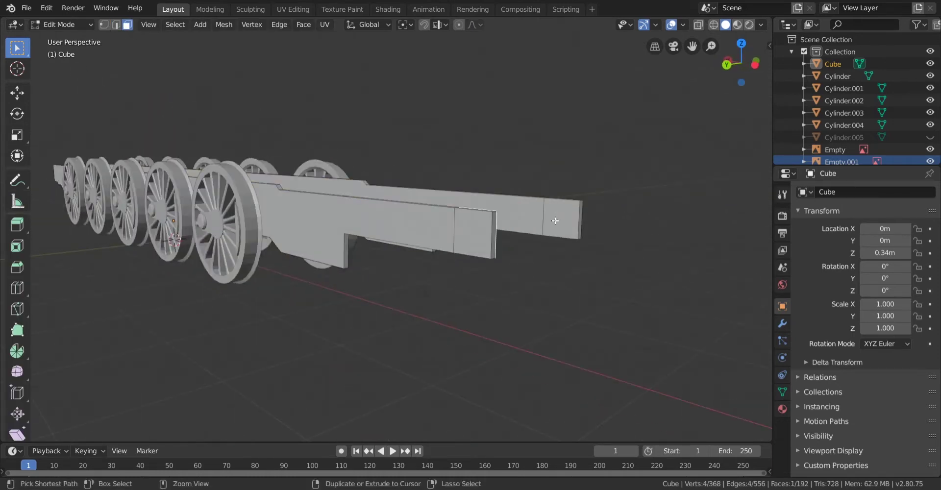
Bridge the facing inner end faces of the two frame rails to form a crossbeam at the frame's end
shift+click(558, 223)
middle_drag(558, 223, 564, 205)
right_click(564, 205)
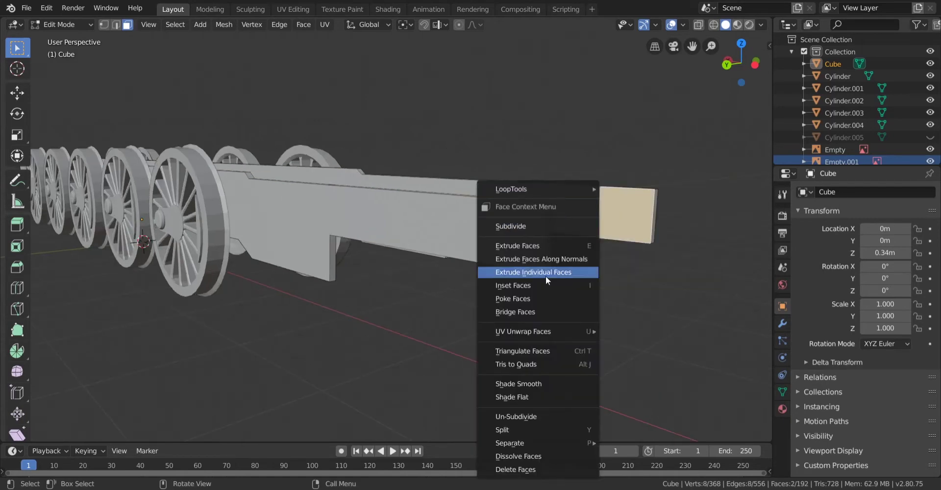
click(539, 312)
click(531, 245)
middle_drag(531, 245, 433, 261)
key(Tab)
scroll(433, 261, down, 3)
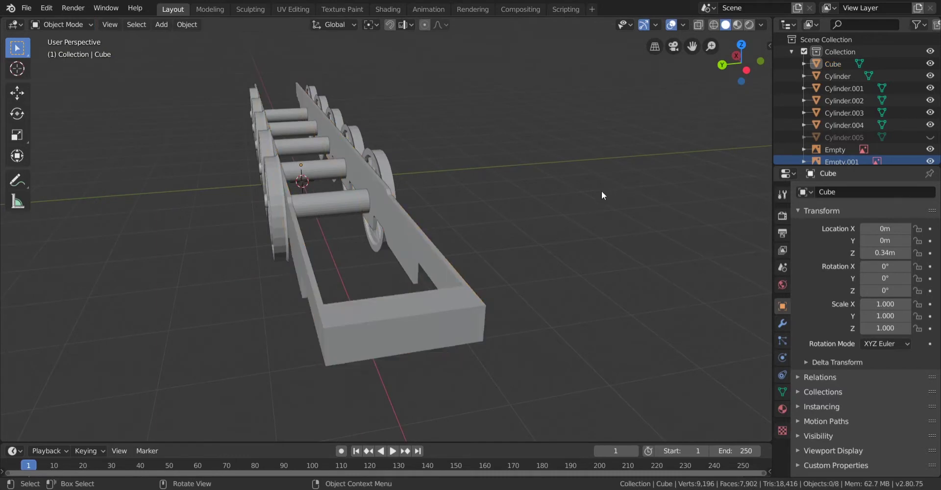
click(746, 70)
middle_drag(374, 204, 437, 248)
click(436, 248)
key(Tab)
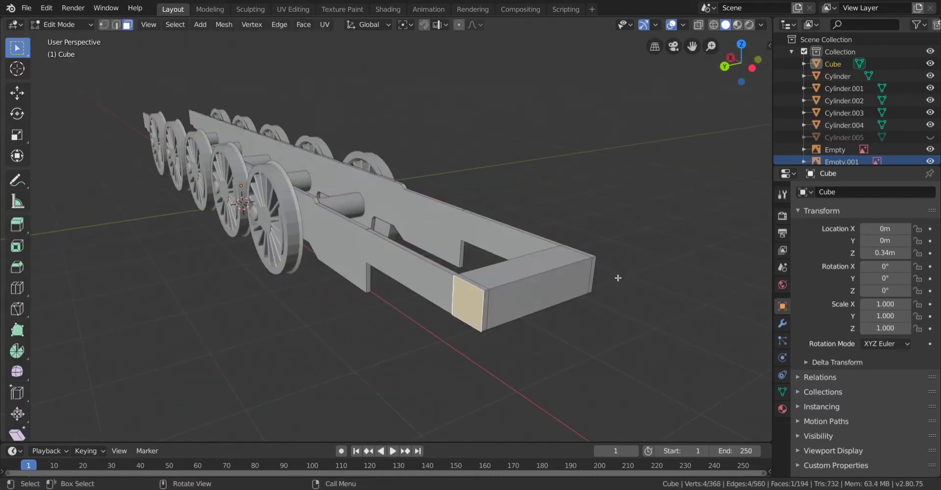
key(Tab)
click(26, 13)
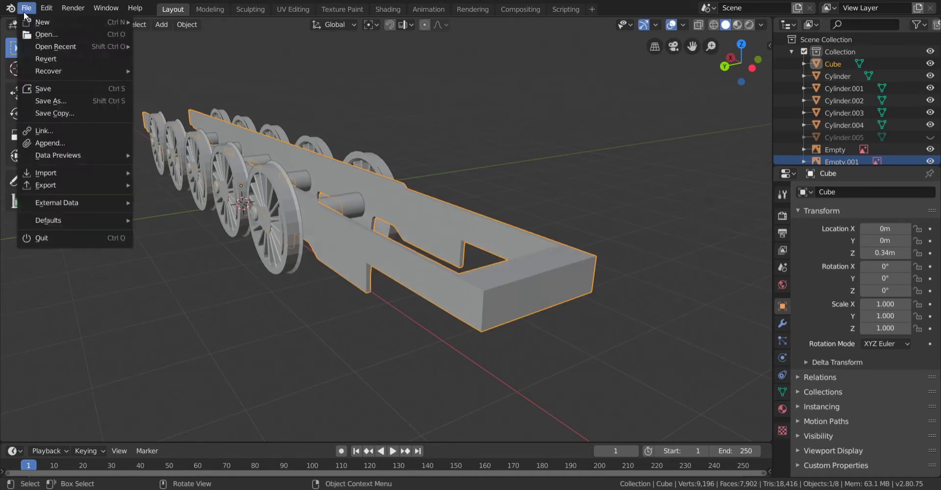
Add the background image "DRG 44 front.jpg" aligned to the left orthographic view
click(752, 68)
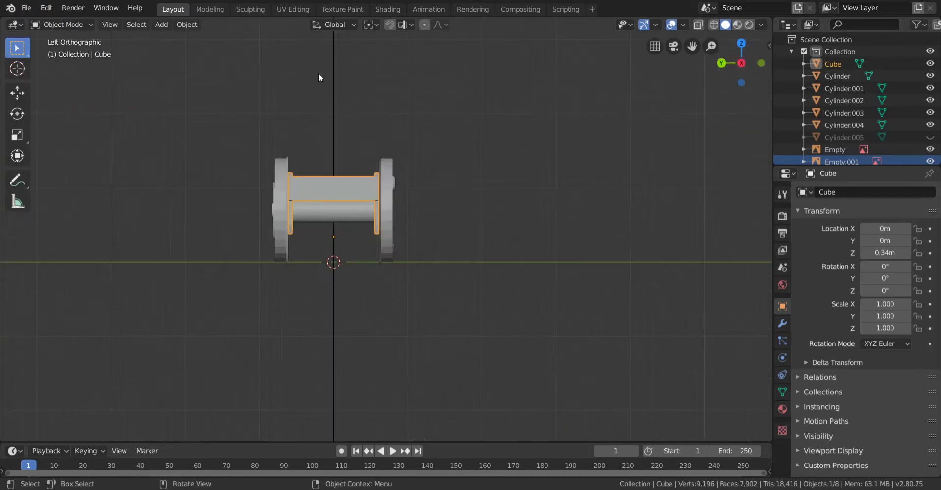
click(162, 25)
mouse_move(201, 156)
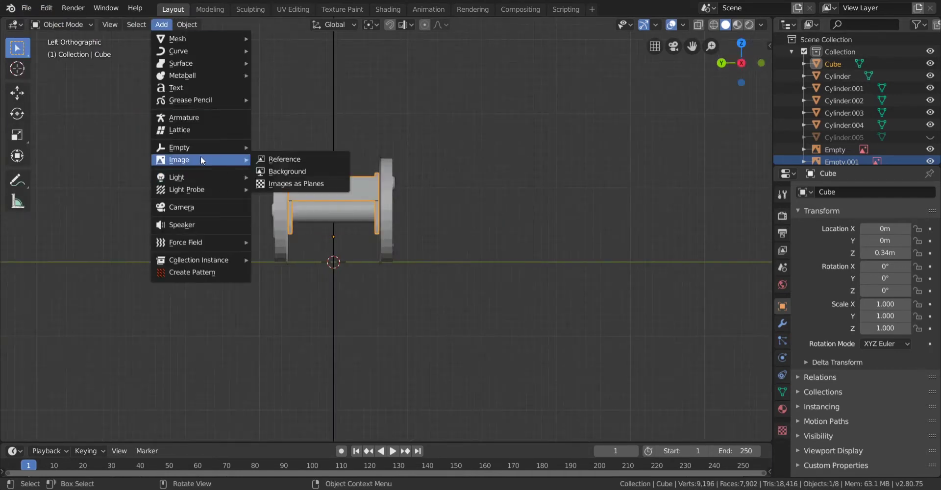
click(320, 169)
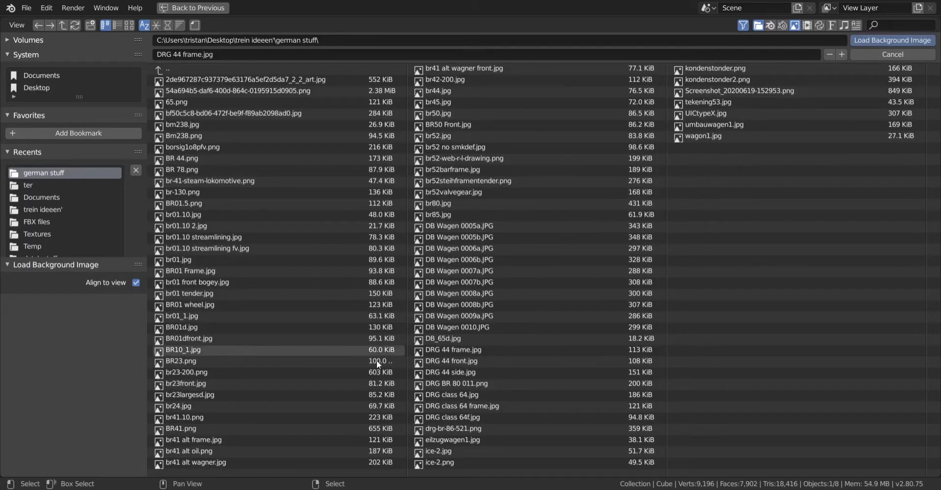
double_click(487, 355)
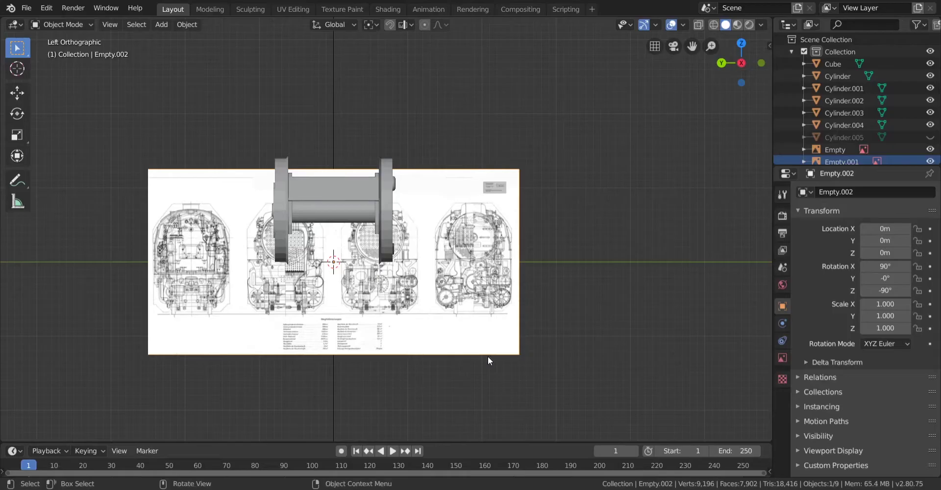
Enlarge the front-view background image to a size of 11 m
scroll(491, 283, down, 1)
shift+middle_drag(491, 282, 604, 246)
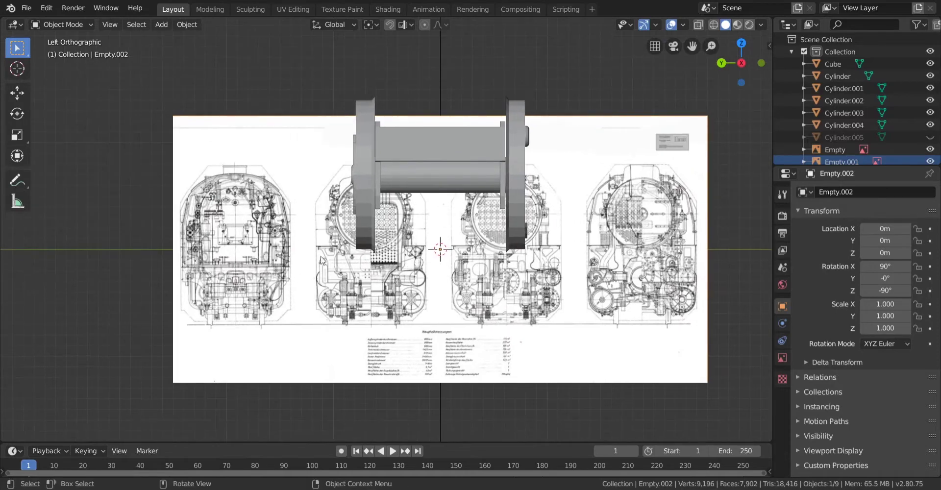
shift+middle_drag(240, 225, 323, 232)
scroll(323, 236, up, 4)
scroll(572, 256, down, 7)
shift+middle_drag(572, 257, 460, 269)
scroll(361, 251, up, 3)
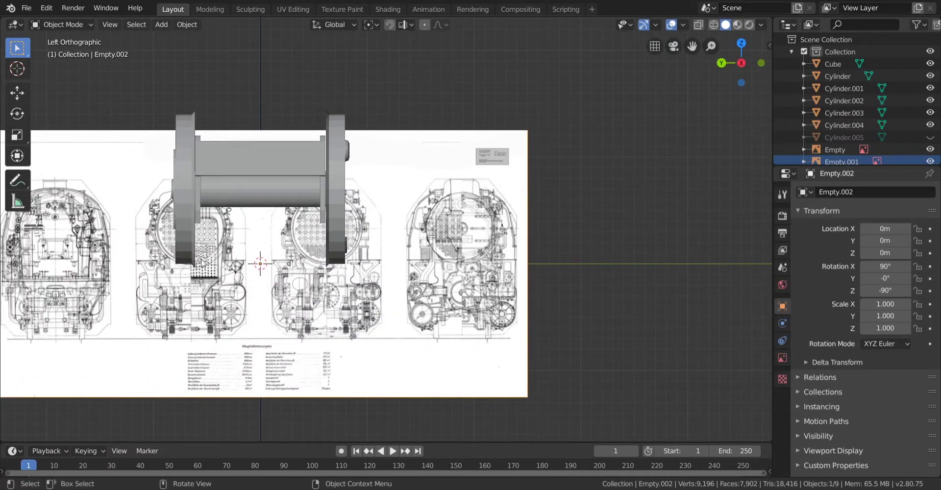
scroll(260, 264, down, 1)
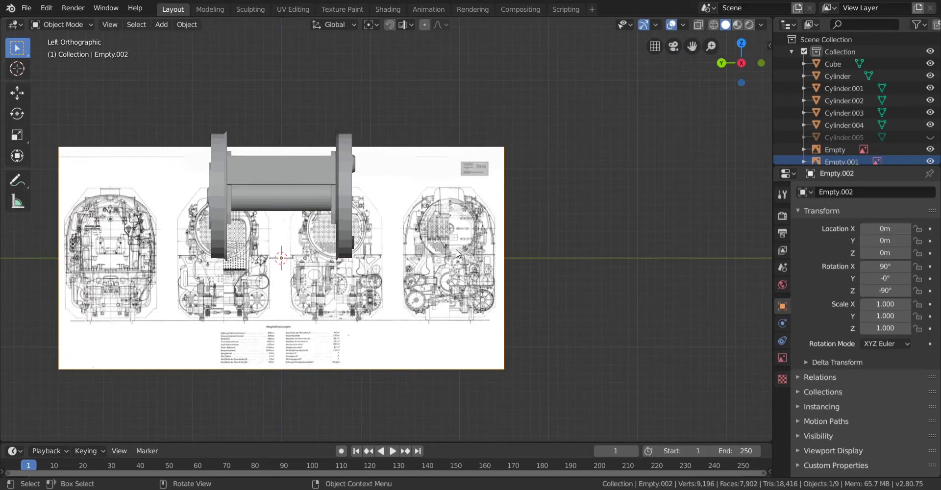
click(782, 358)
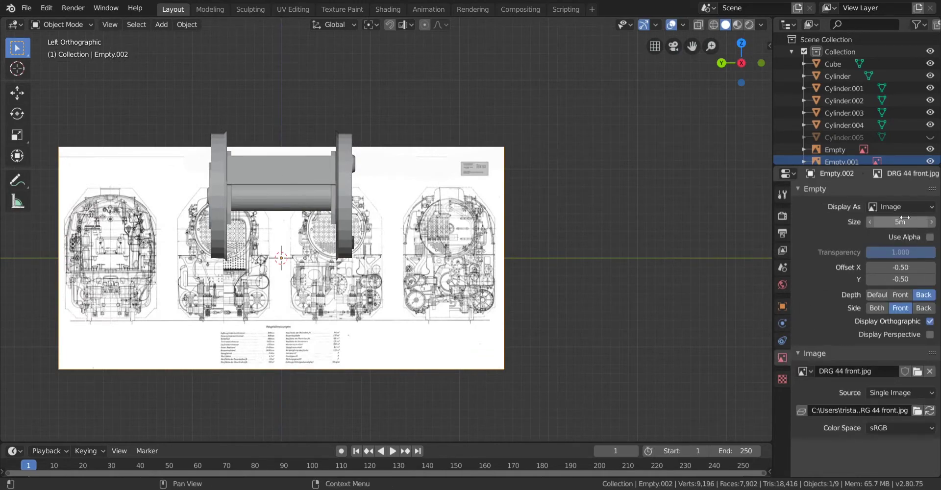
mouse_move(904, 218)
mouse_down()
mouse_move(923, 219)
mouse_move(903, 219)
mouse_up()
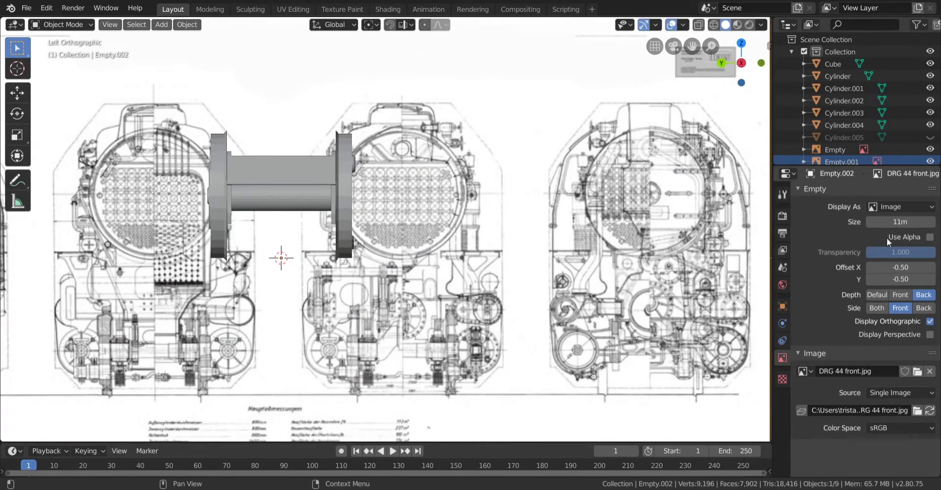
Enable alpha on the front-view image and set its offset to X -0.88 and Y -0.22
click(929, 236)
drag(892, 281, 906, 281)
drag(895, 268, 876, 268)
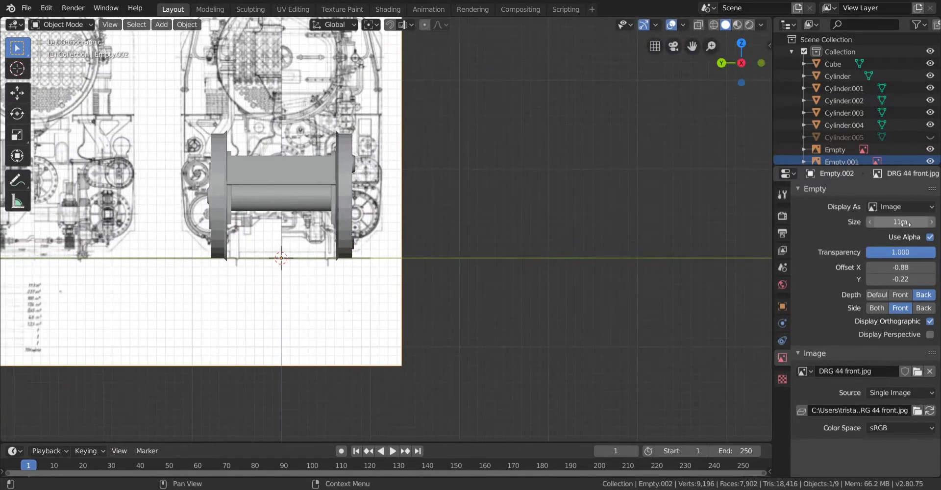
Increase the front-view image size to about 14 m so its drawing matches the modelled wheel spacing
drag(905, 224, 911, 224)
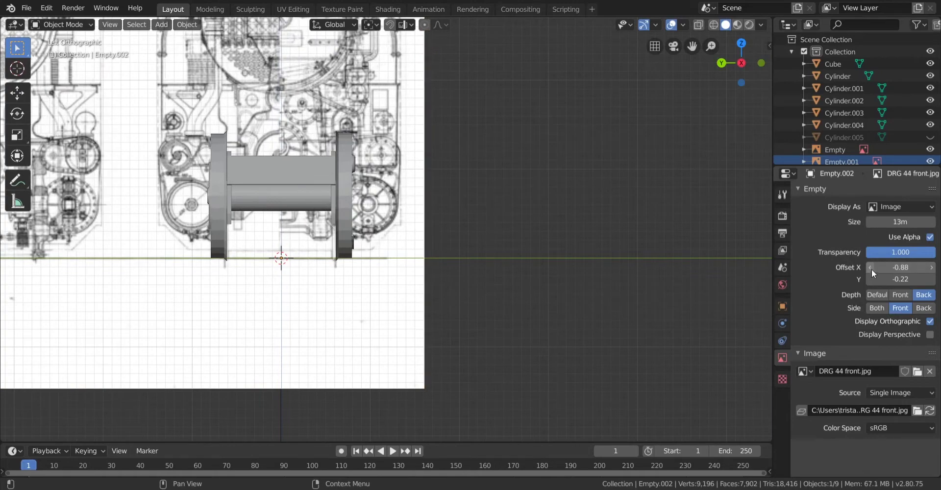
click(930, 269)
click(931, 224)
click(931, 225)
click(931, 224)
click(931, 225)
click(931, 224)
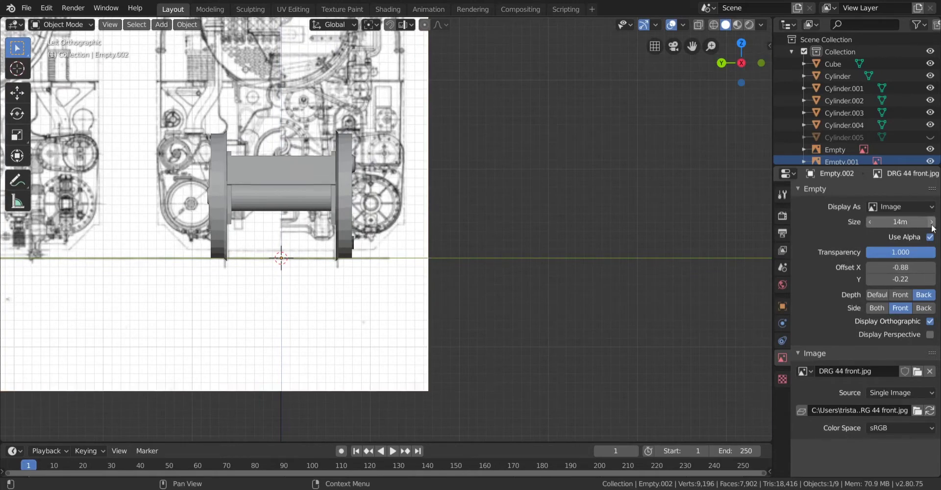
Hide the five wheelsets so only the locomotive frame remains in the viewport
scroll(427, 197, down, 1)
key(alt+z)
key(alt+z)
scroll(426, 196, down, 1)
middle_drag(426, 196, 467, 222)
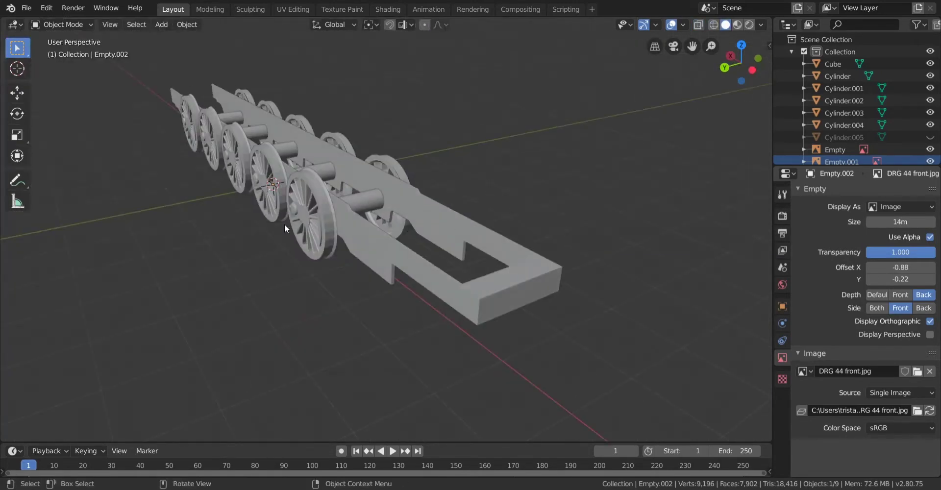
click(284, 221)
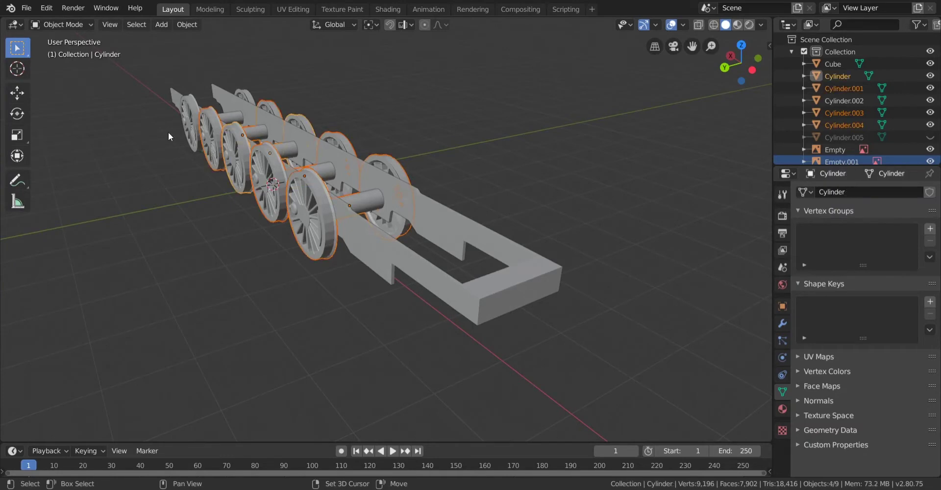
shift+click(184, 131)
key(h)
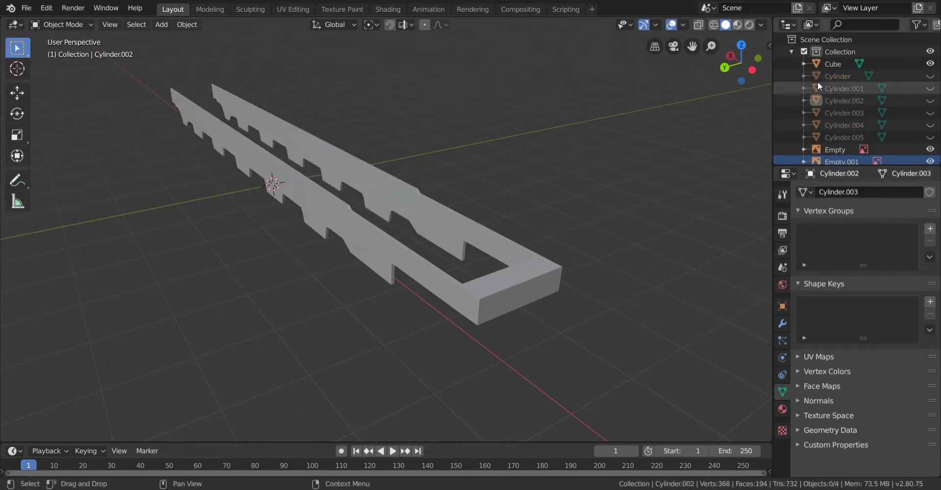
Compare the frame's outline with the front-view blueprint in wireframe shading from the left orthographic view
key(shift+z)
click(752, 69)
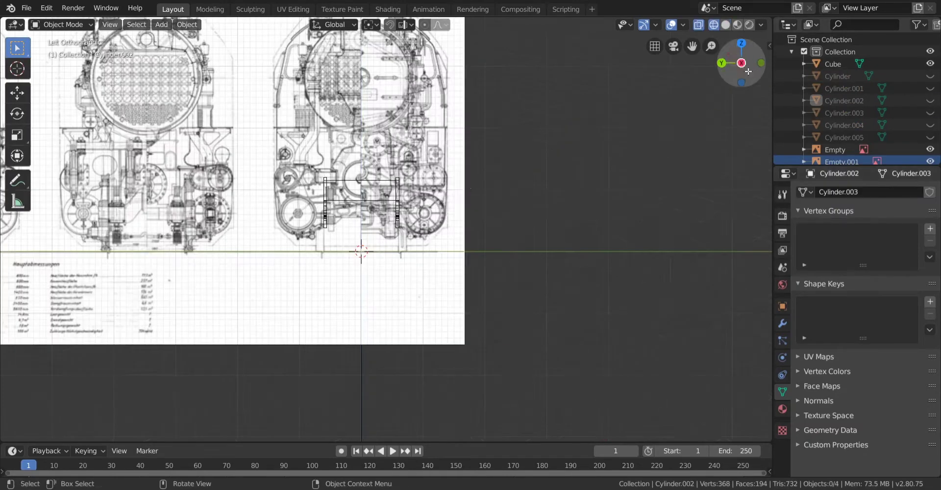
scroll(449, 250, up, 6)
scroll(363, 245, up, 4)
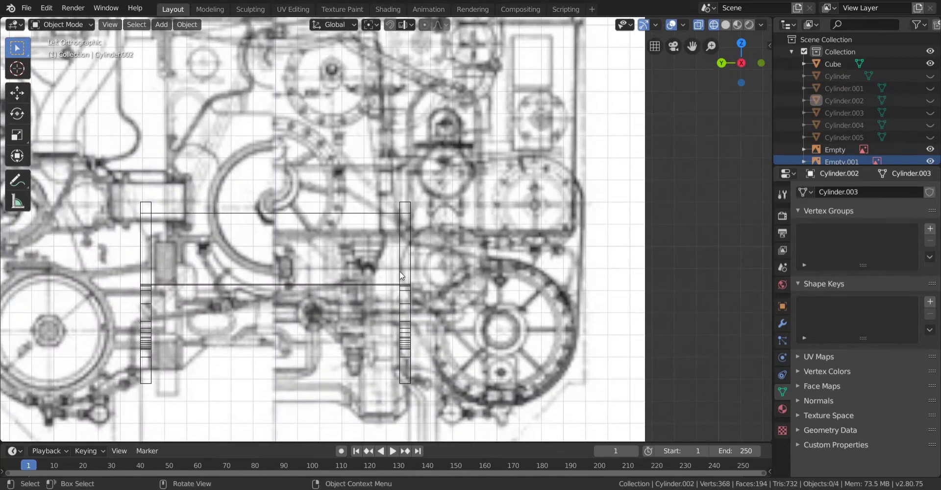
click(399, 272)
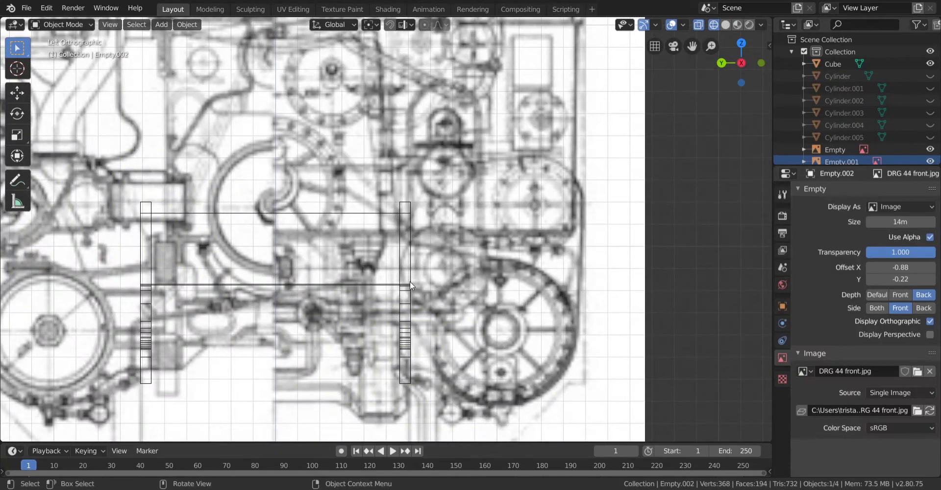
click(411, 282)
scroll(482, 251, down, 5)
scroll(473, 240, down, 3)
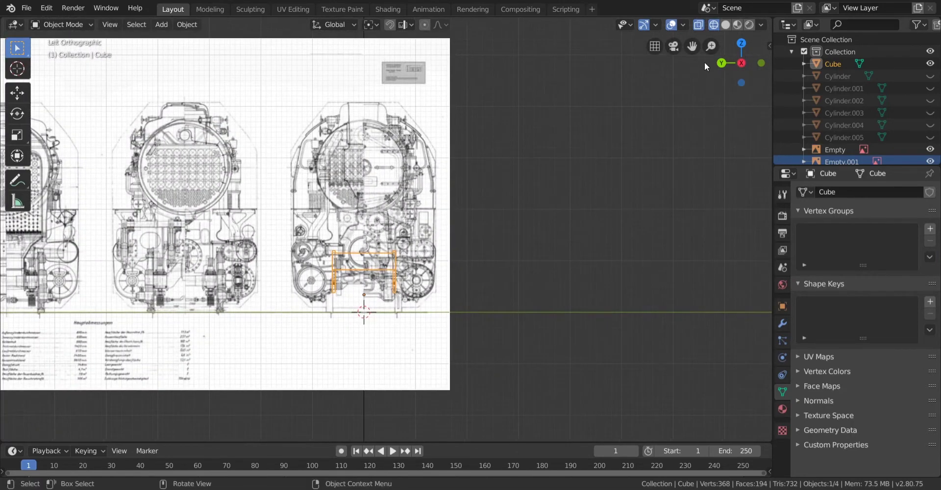
Hide the "DRG 44 frame.jpg" reference image, leaving the side-view drawing in the back orthographic view
click(720, 62)
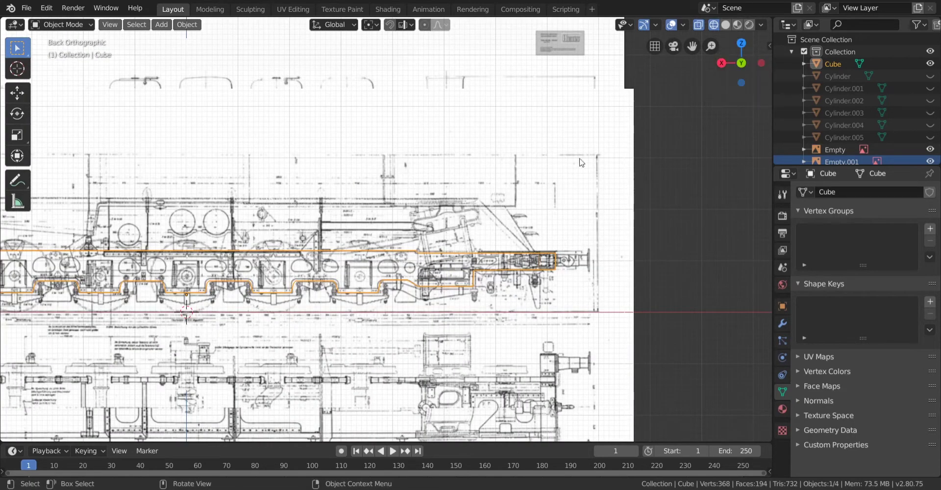
scroll(519, 230, down, 3)
click(479, 325)
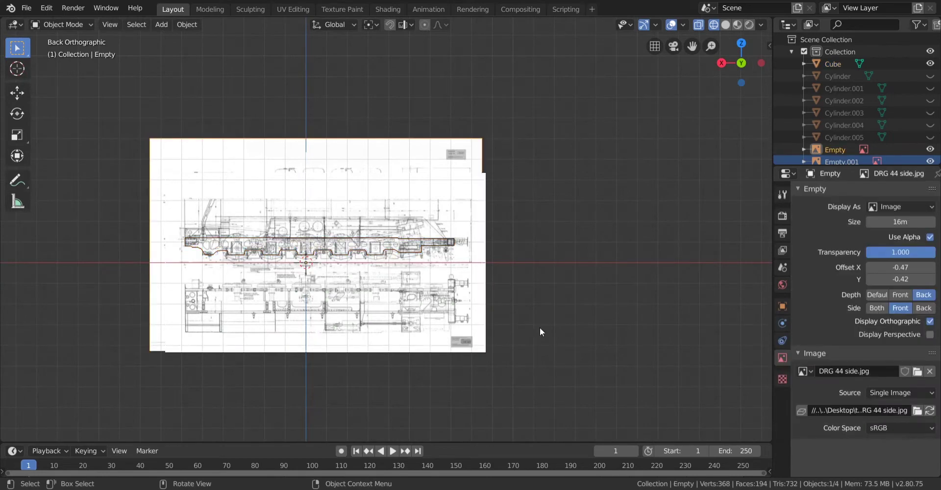
click(508, 342)
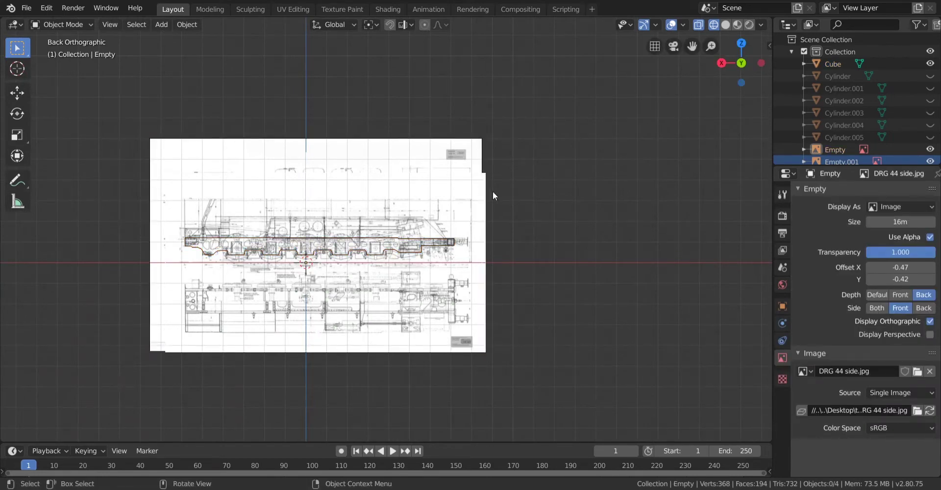
scroll(904, 126, down, 2)
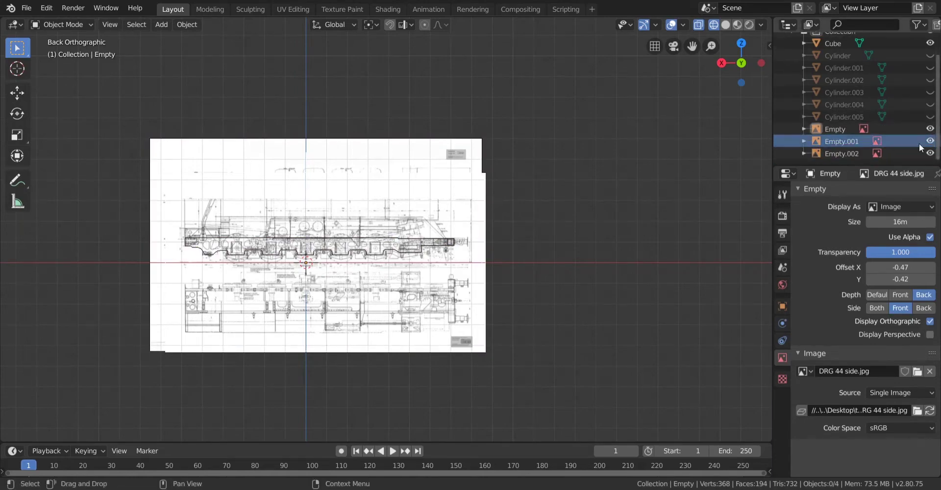
click(921, 141)
click(930, 142)
Examine the locomotive's front end in the side drawing and the crossbeam's width against the front-view drawing
scroll(610, 213, up, 2)
scroll(610, 213, up, 2)
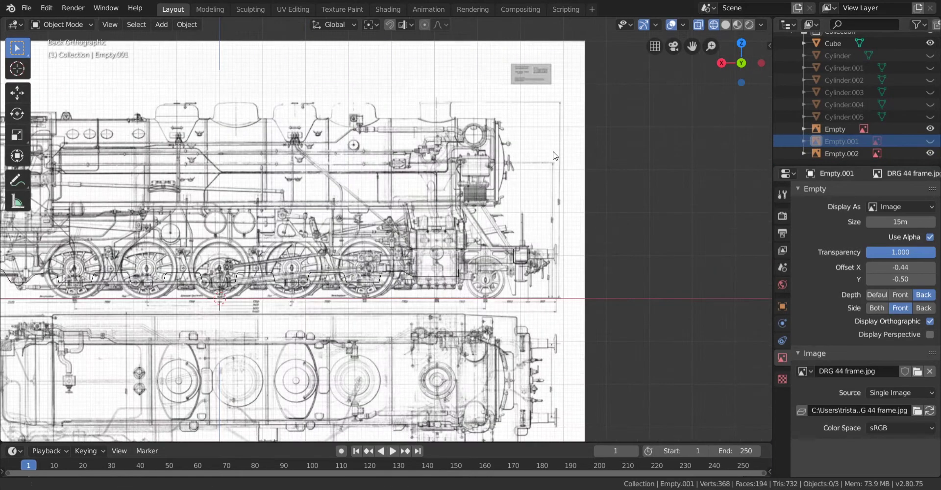
scroll(519, 181, up, 4)
shift+middle_drag(545, 154, 409, 231)
scroll(428, 193, down, 2)
scroll(427, 193, down, 3)
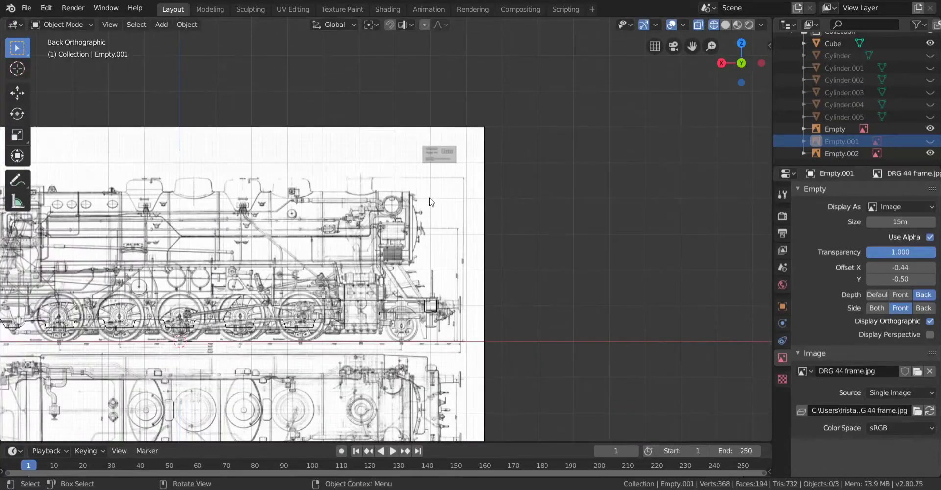
click(760, 62)
scroll(406, 280, up, 8)
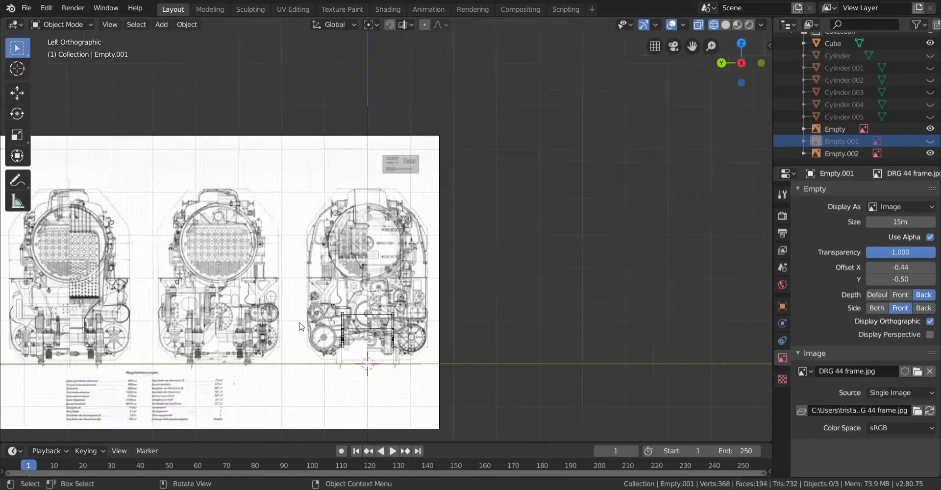
scroll(407, 284, up, 3)
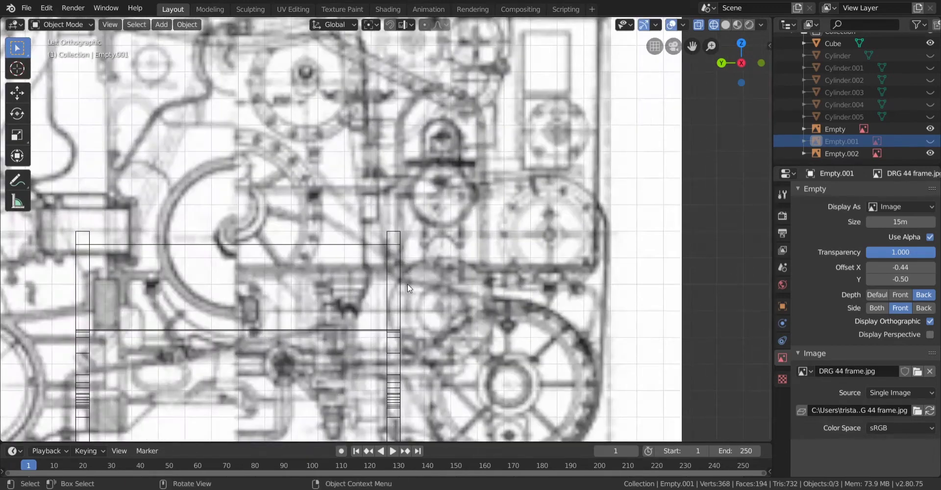
scroll(378, 213, down, 5)
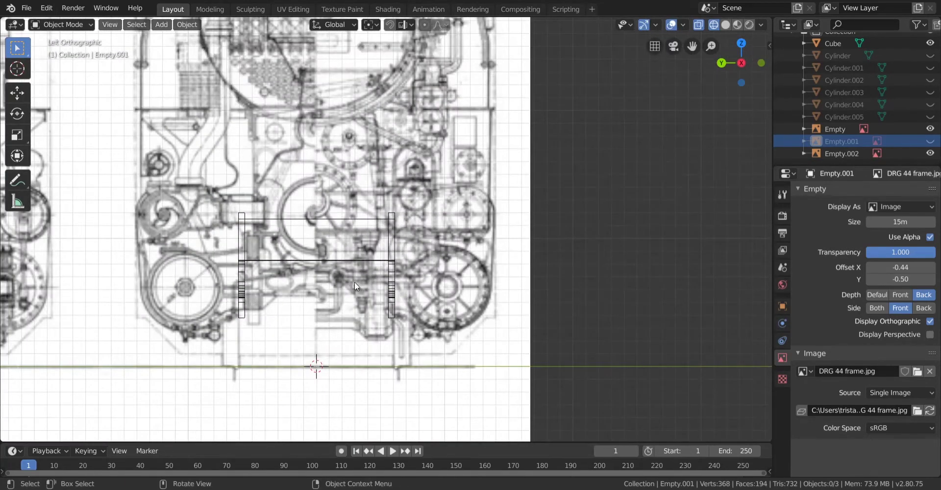
scroll(354, 281, up, 1)
scroll(352, 275, down, 2)
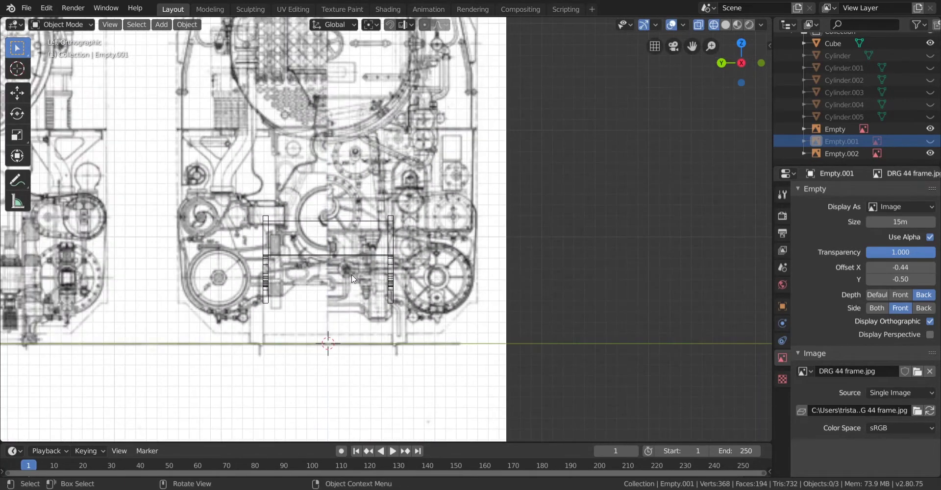
Extrude the outer side faces of the frame's crossbeam outward past both rails, using 0.65 m
key(alt+z)
scroll(363, 268, up, 2)
click(378, 261)
key(Tab)
middle_drag(378, 261, 360, 268)
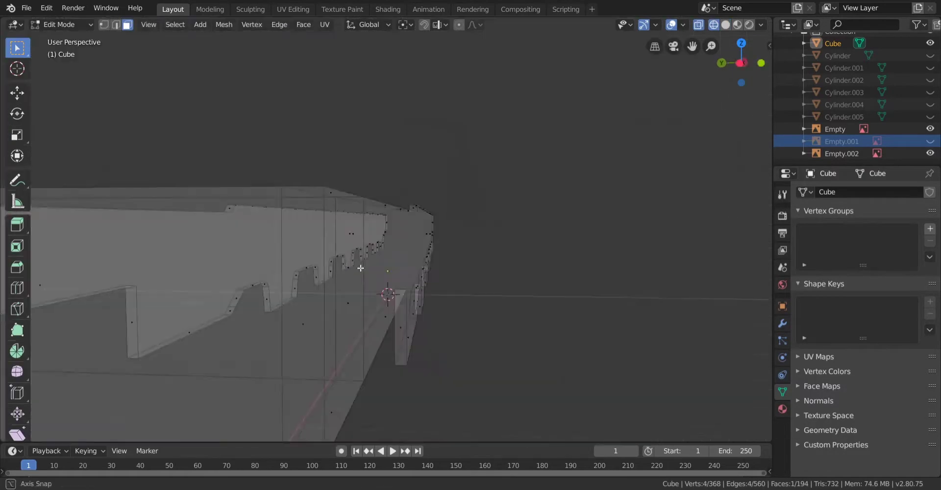
scroll(360, 268, down, 4)
key(alt+z)
middle_drag(248, 263, 335, 284)
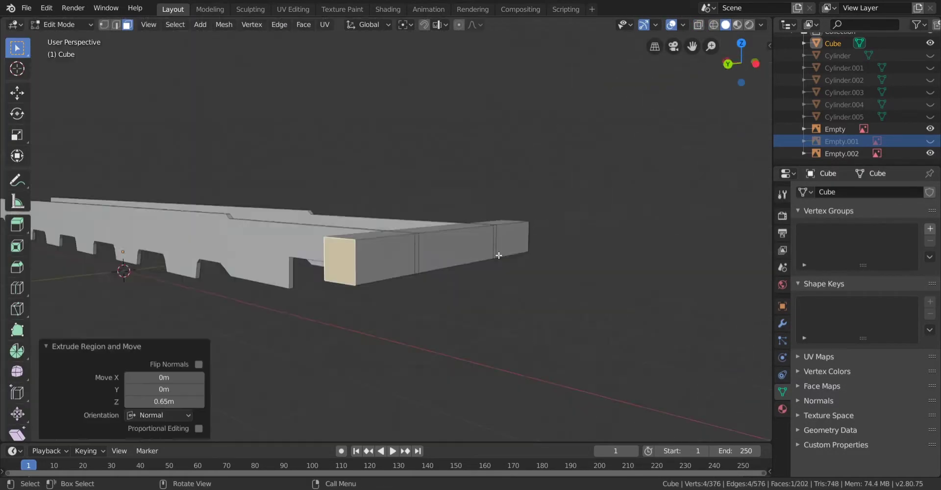
Move the crossbeam's -Y end face inward by 0.23 m along Y against the front-view drawing in left orthographic wireframe
mouse_move(498, 254)
middle_down()
mouse_move(371, 273)
mouse_move(504, 282)
mouse_move(460, 263)
mouse_move(411, 267)
mouse_move(534, 284)
middle_up()
click(747, 71)
scroll(401, 268, up, 4)
scroll(534, 284, down, 5)
scroll(490, 284, up, 3)
key(shift+z)
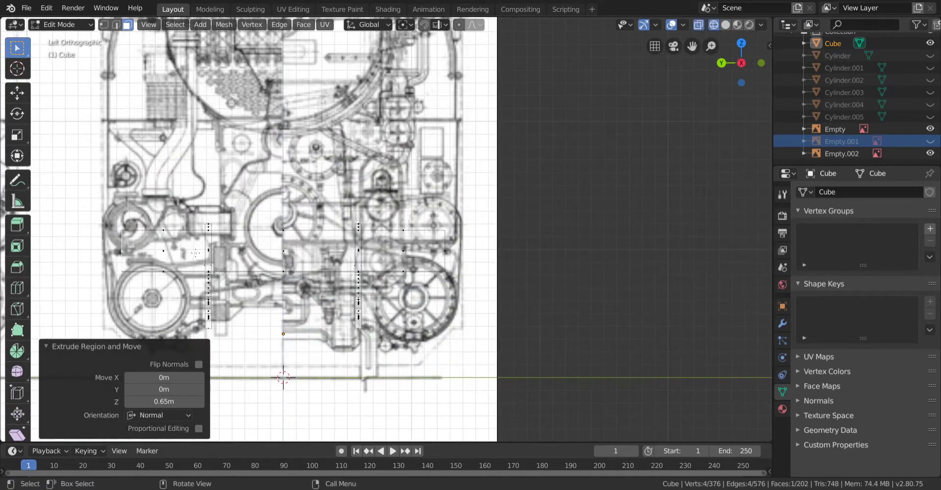
scroll(196, 253, up, 3)
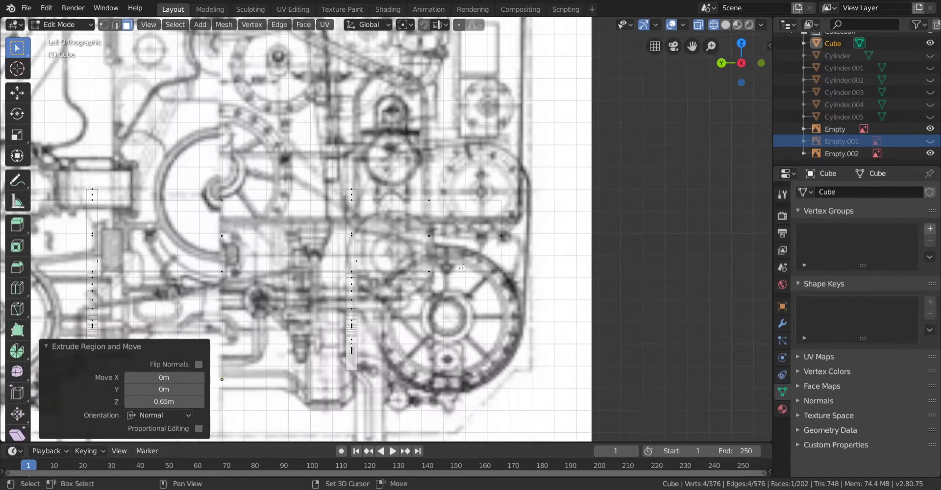
shift+middle_drag(382, 238, 328, 232)
key(b)
drag(431, 194, 465, 263)
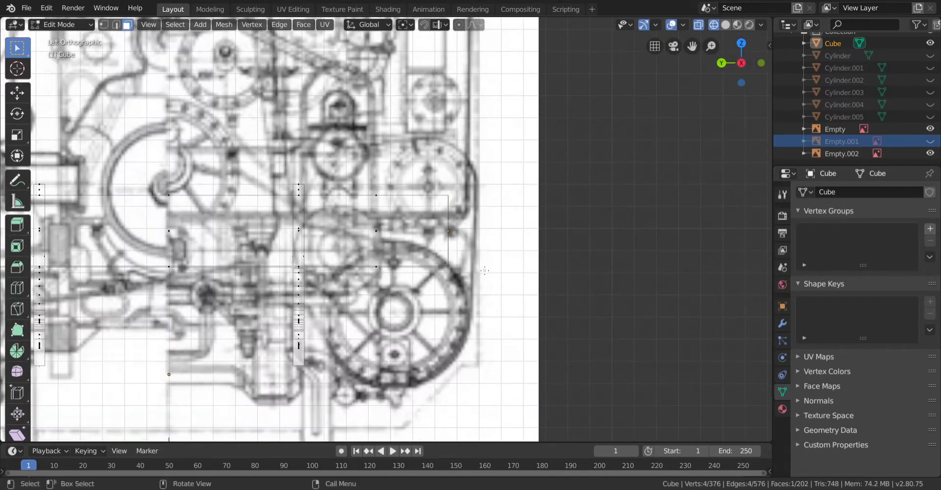
scroll(398, 267, up, 4)
key(g)
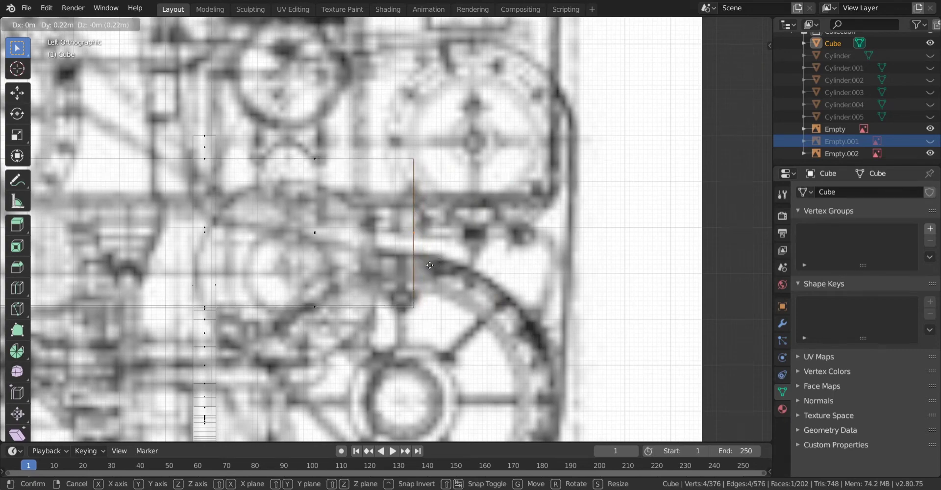
ctrl+click(423, 266)
scroll(423, 267, down, 2)
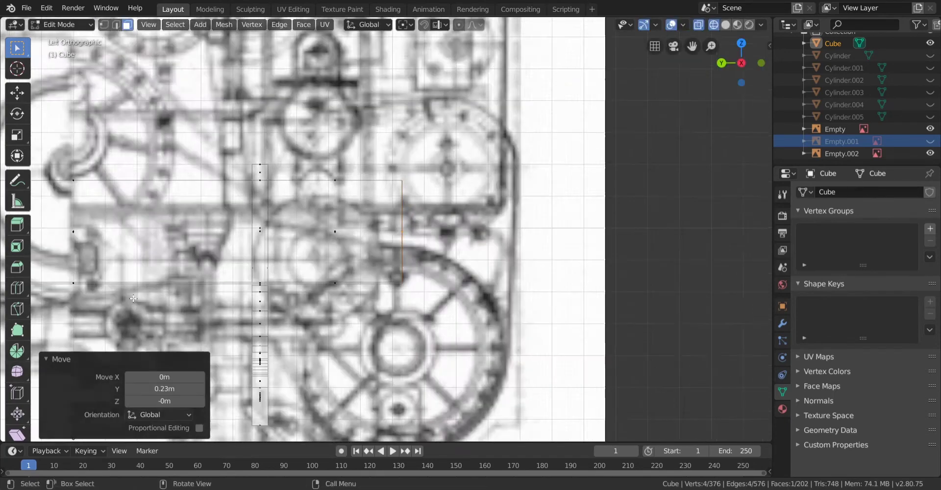
Move the crossbeam's opposite, +Y end face inward along Y, with the move set to -0.23 m
shift+middle_drag(424, 267, 717, 255)
shift+middle_drag(105, 255, 350, 235)
scroll(349, 235, up, 5)
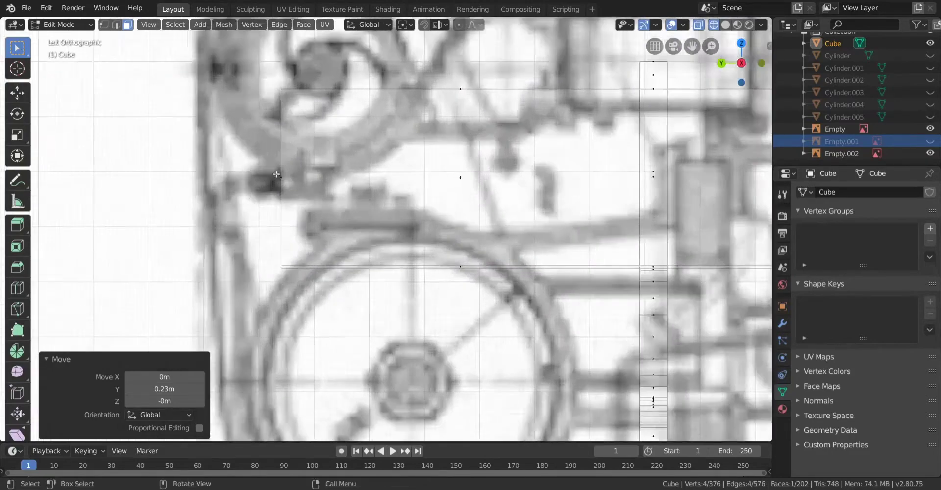
drag(250, 150, 316, 231)
drag(181, 140, 181, 140)
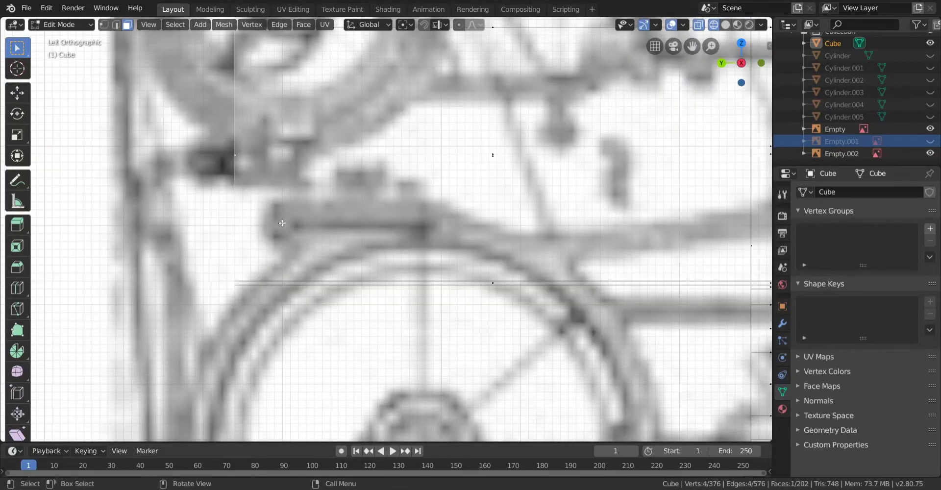
key(g)
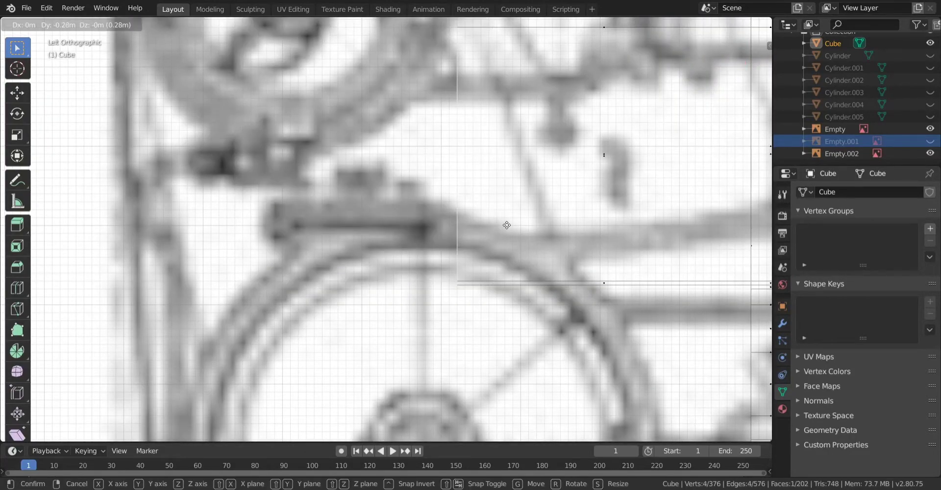
click(504, 225)
shift+middle_drag(504, 224, 257, 260)
scroll(257, 259, down, 6)
scroll(257, 260, up, 2)
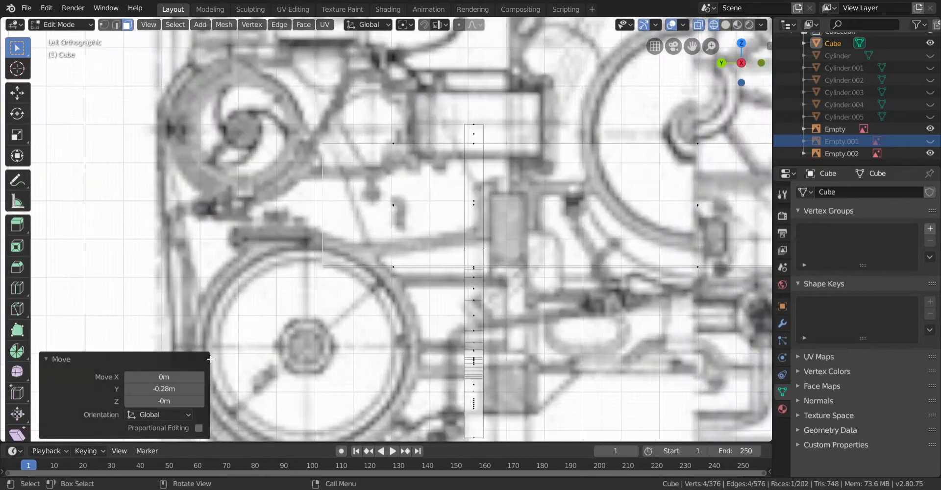
click(200, 387)
click(200, 387)
click(200, 387)
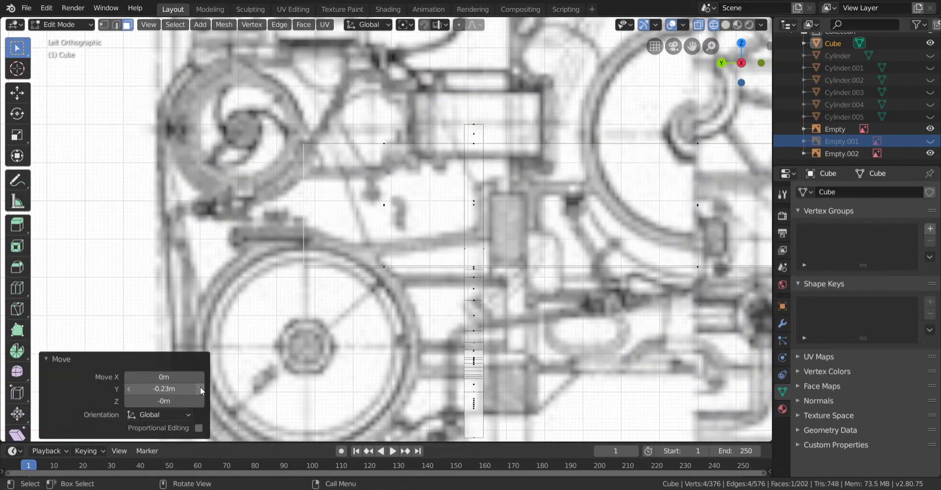
Examine the narrowed crossbeam and both frame rails in solid shading from perspective in object mode
scroll(200, 261, down, 1)
key(z)
click(263, 259)
middle_drag(265, 257, 414, 255)
key(Tab)
click(554, 345)
scroll(554, 346, down, 3)
shift+middle_drag(553, 345, 342, 321)
click(375, 231)
middle_drag(380, 233, 456, 262)
Try to bevel the upper and lower front edges along the crossbeam's full length
key(Tab)
key(3)
click(332, 329)
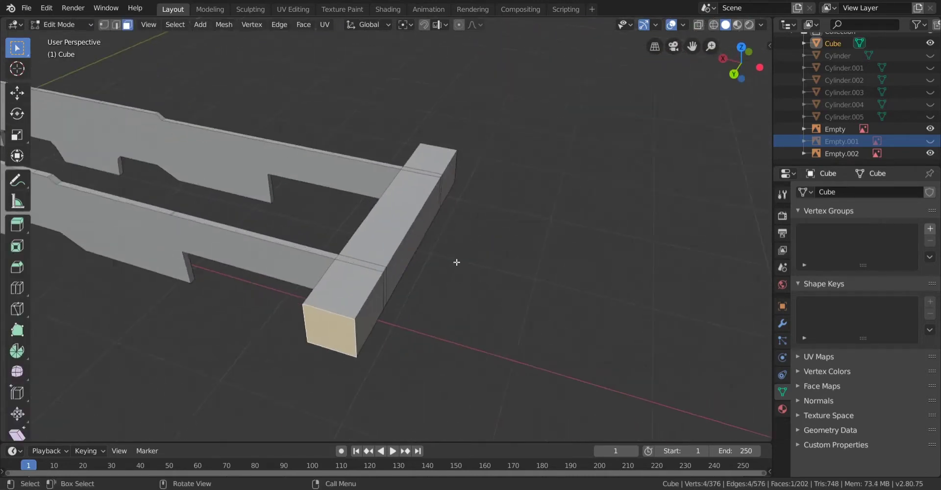
scroll(457, 262, up, 4)
click(116, 25)
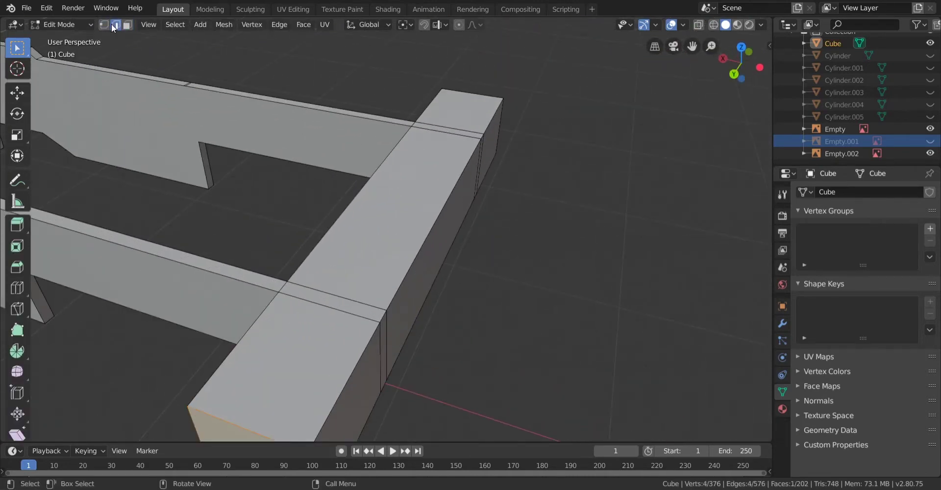
click(334, 394)
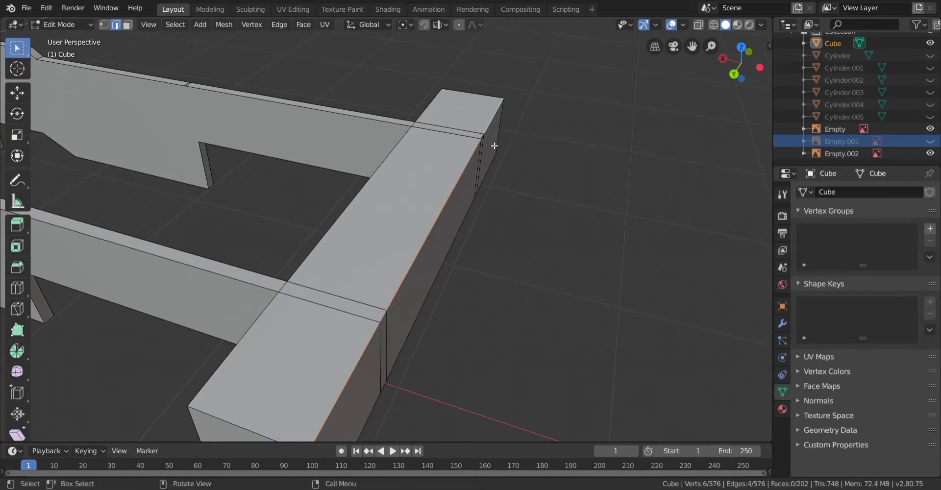
middle_drag(493, 145, 394, 100)
shift+click(534, 217)
shift+click(345, 219)
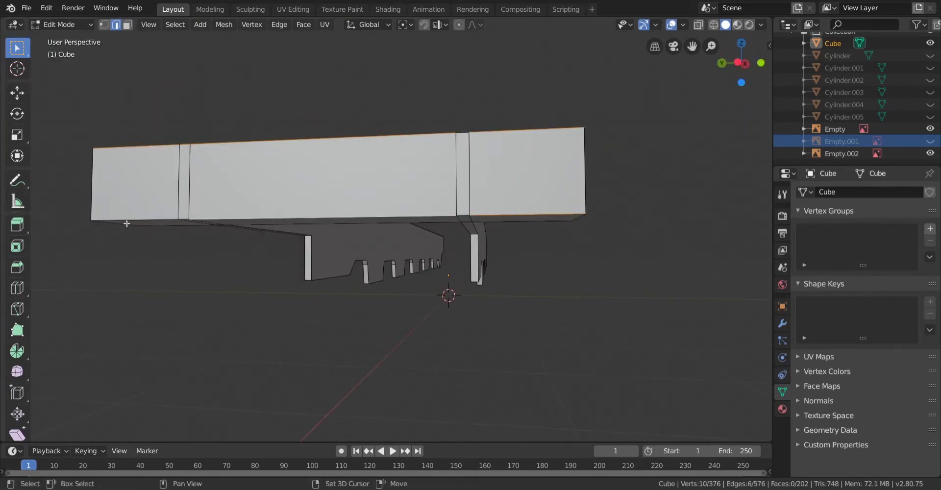
shift+click(127, 224)
middle_drag(126, 223, 204, 223)
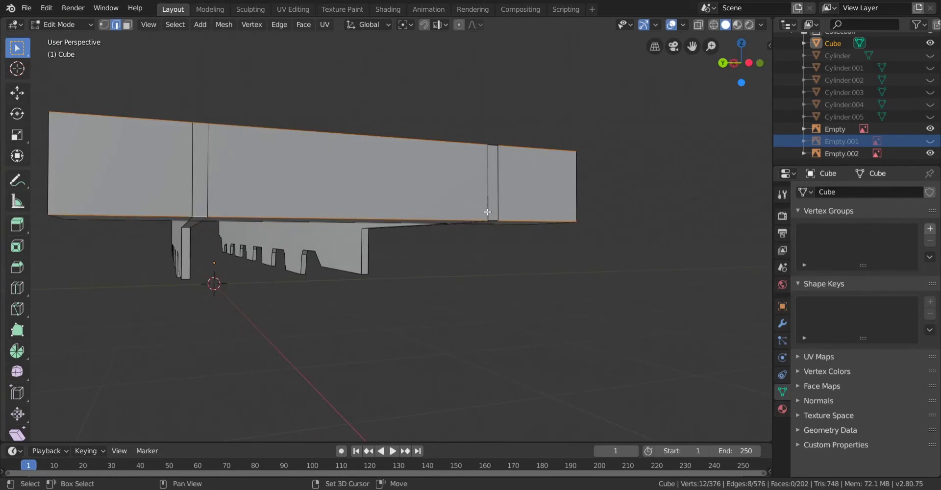
shift+click(486, 171)
middle_drag(492, 147, 565, 214)
key(ctrl+b)
click(502, 227)
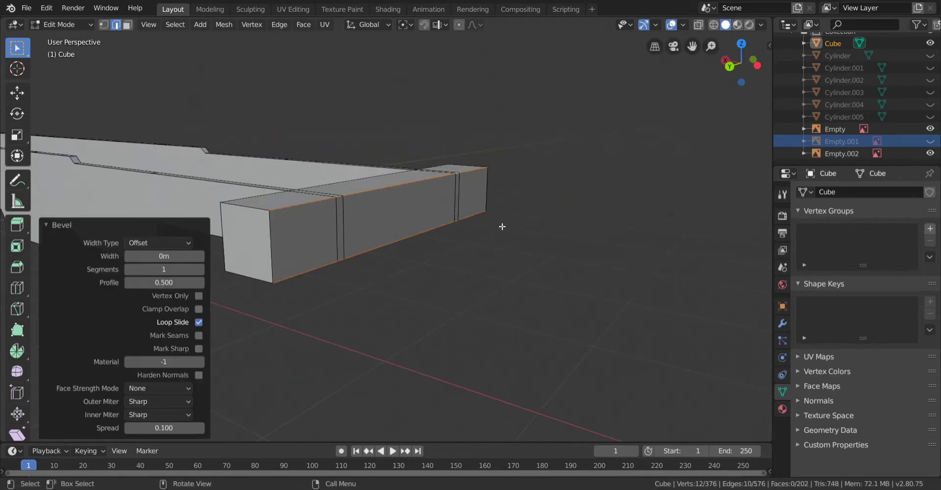
click(204, 259)
click(204, 257)
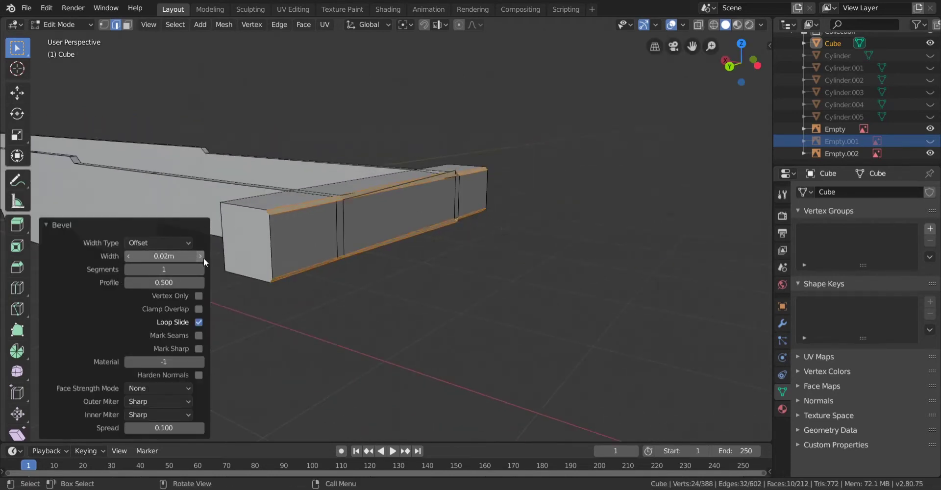
click(204, 258)
click(203, 257)
click(204, 258)
Inspect the crossbeam's bevelled edges up close and undo the bevel
middle_drag(446, 186, 434, 219)
scroll(436, 219, up, 4)
key(ctrl+z)
key(alt+z)
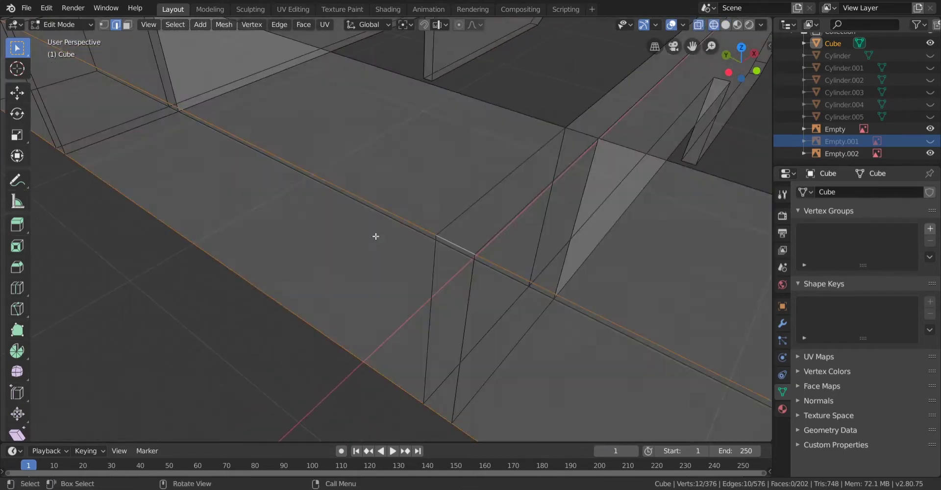
Apply the rotation of the frame object in object mode
click(108, 25)
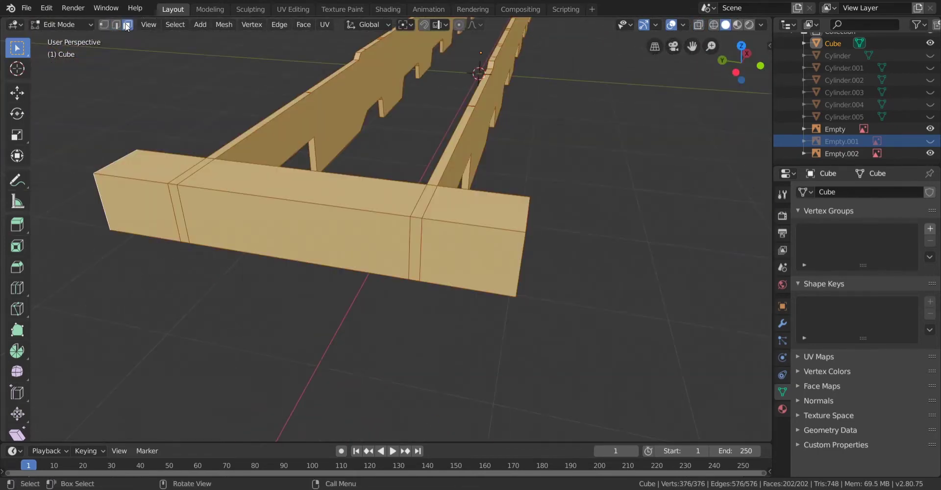
scroll(392, 227, down, 1)
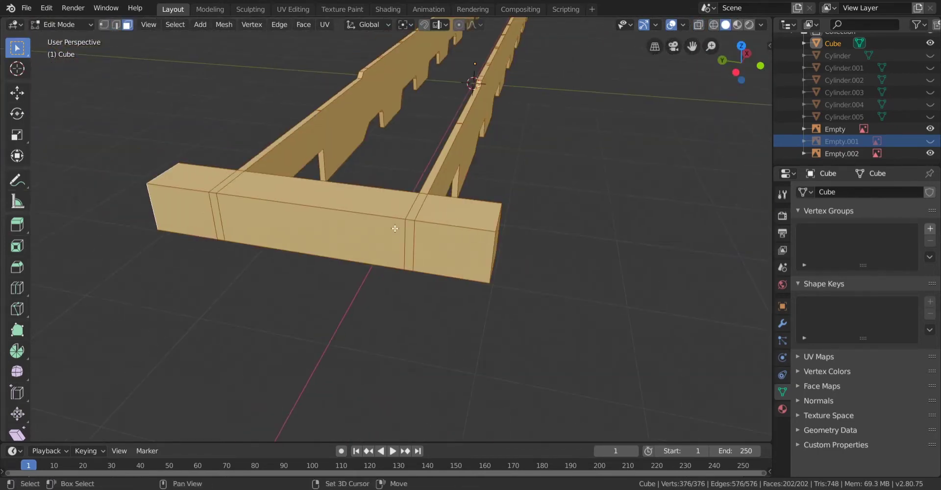
shift+middle_drag(392, 226, 400, 268)
scroll(433, 198, down, 4)
scroll(433, 199, up, 4)
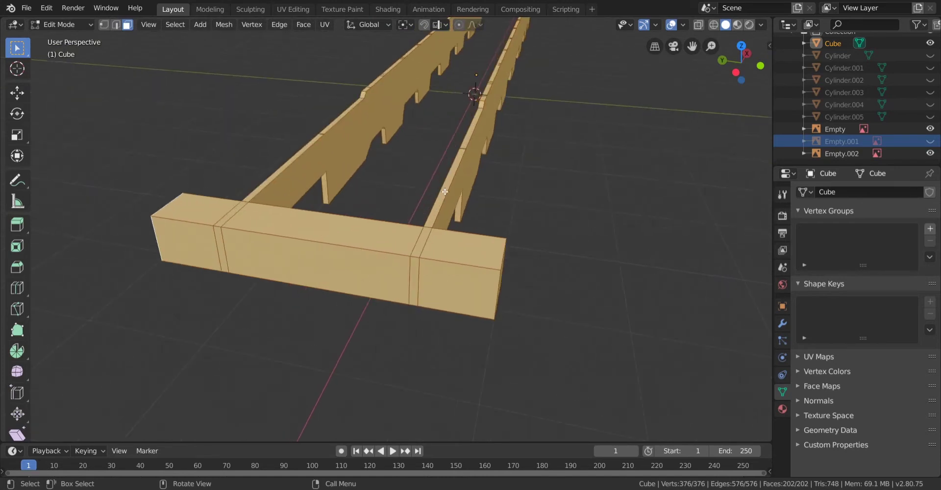
key(Tab)
click(192, 25)
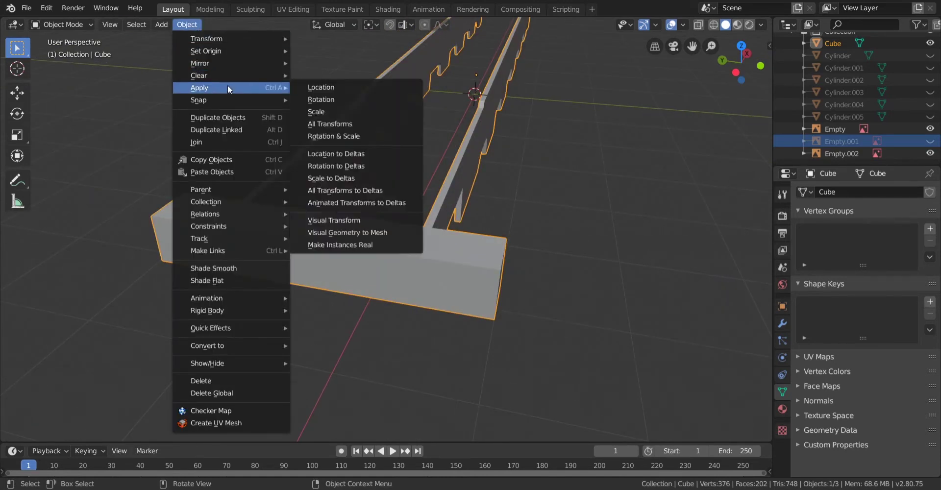
mouse_move(231, 92)
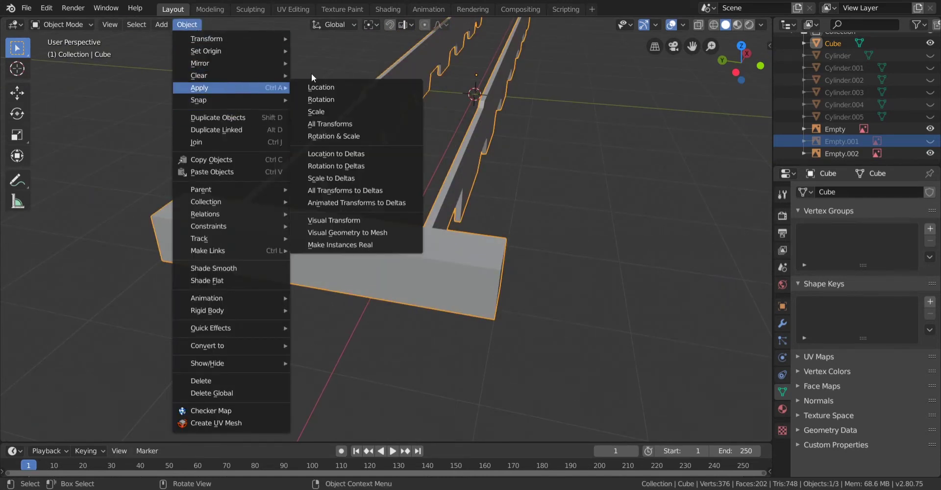
click(342, 99)
Recalculate the normals of the entire frame mesh in edit mode
key(Tab)
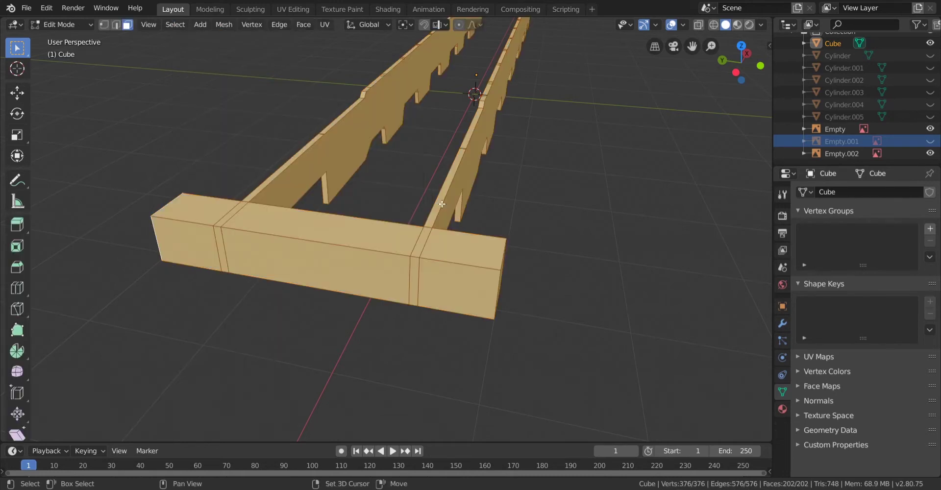
key(shift+n)
middle_drag(319, 295, 436, 275)
scroll(437, 276, up, 2)
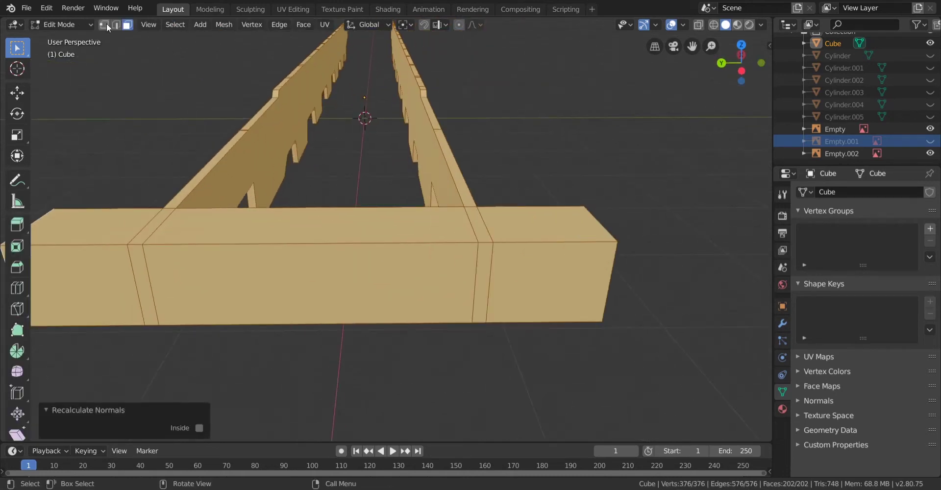
Bevel all upper and lower front edge segments along the crossbeam with a width of 0.05 m and one segment
click(116, 24)
click(153, 244)
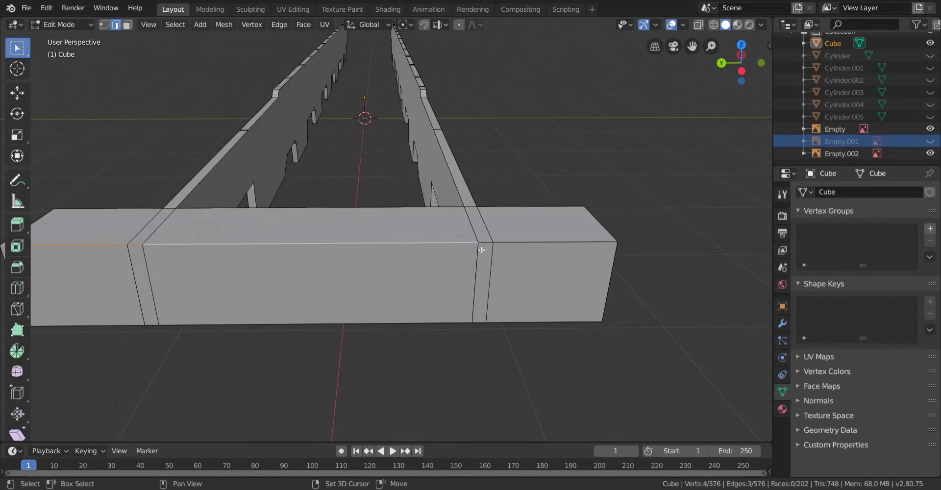
middle_drag(505, 243, 470, 265)
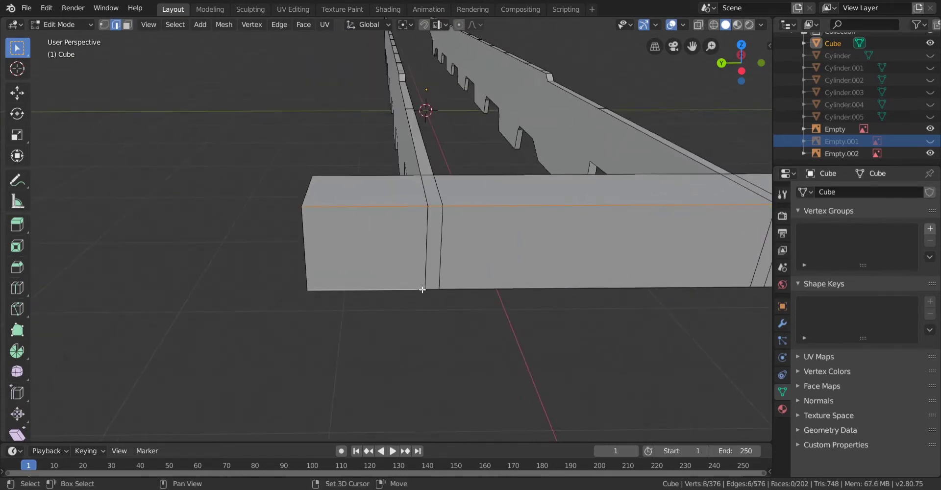
shift+middle_drag(554, 294, 367, 299)
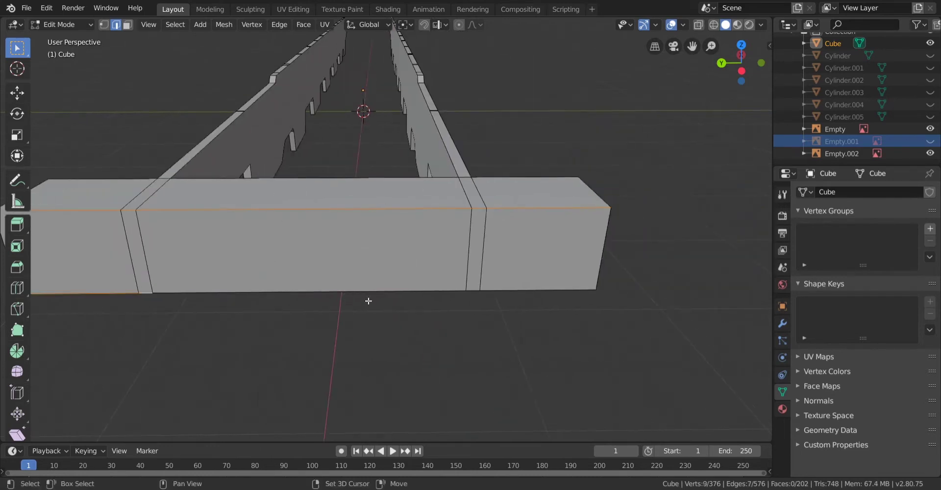
shift+click(367, 298)
shift+click(372, 291)
shift+click(439, 292)
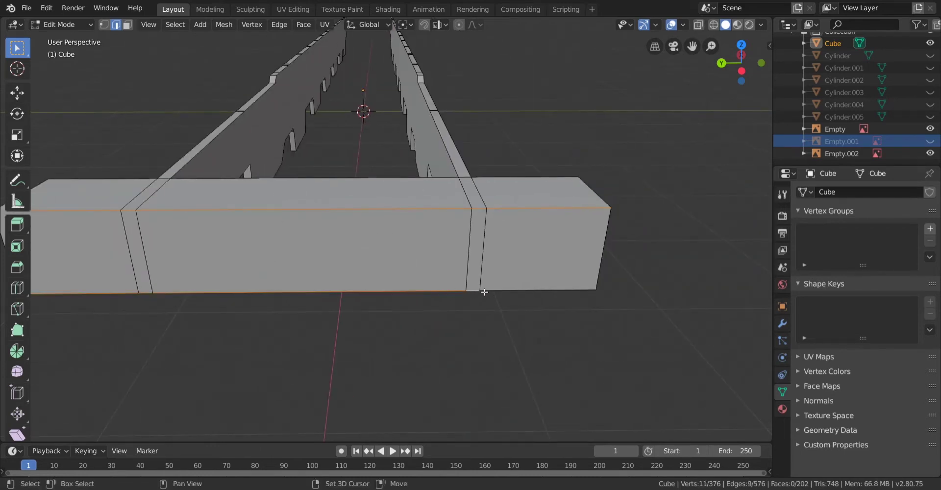
shift+click(501, 290)
key(ctrl+b)
click(502, 290)
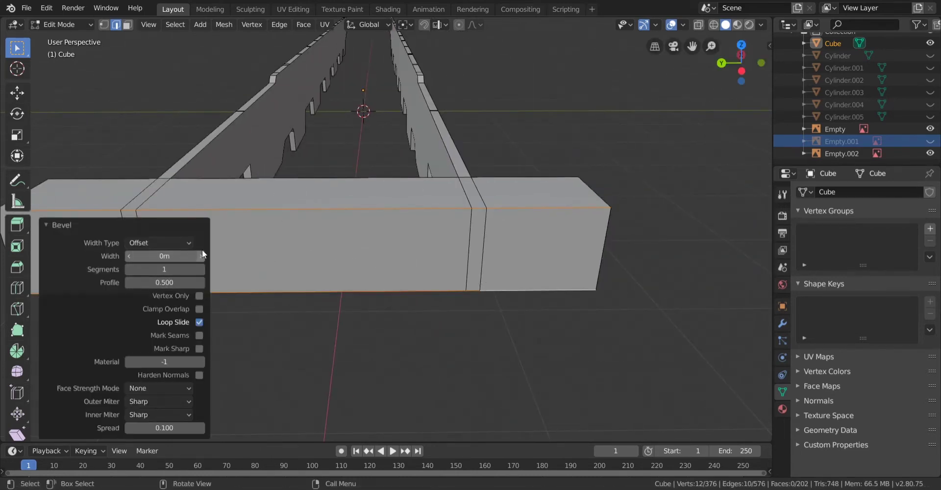
click(202, 254)
click(201, 254)
click(201, 253)
click(201, 254)
middle_drag(387, 256, 475, 230)
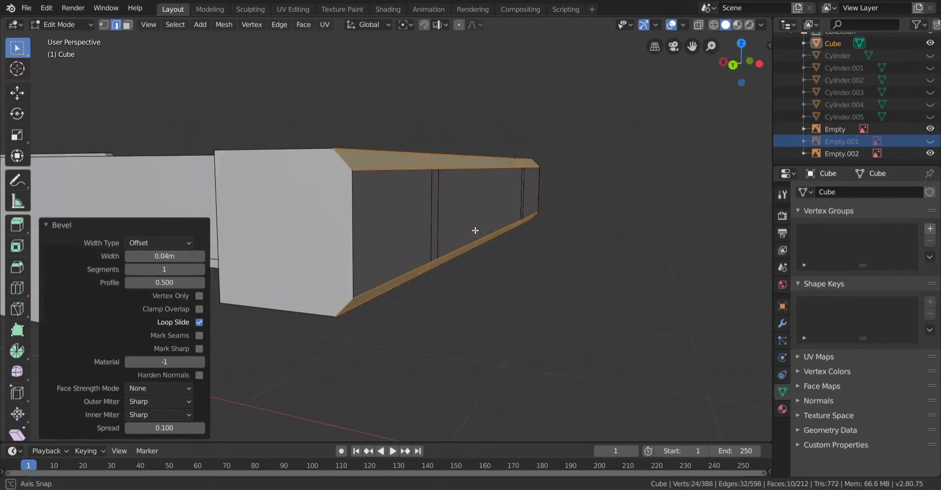
click(198, 256)
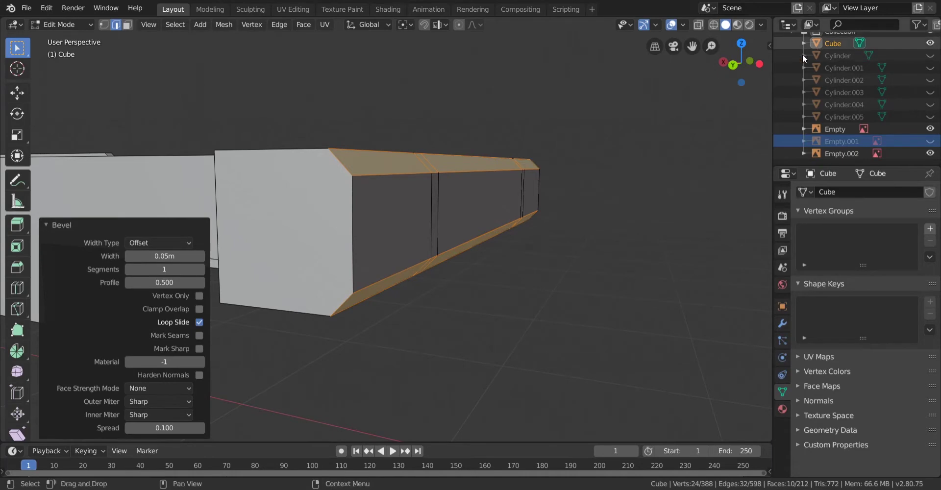
Set the crossbeam's bevel to two segments at 0.05 m width, matching the side drawing in back orthographic wireframe
click(732, 65)
key(z)
click(575, 117)
scroll(387, 189, up, 2)
shift+middle_drag(387, 188, 240, 226)
scroll(290, 247, up, 2)
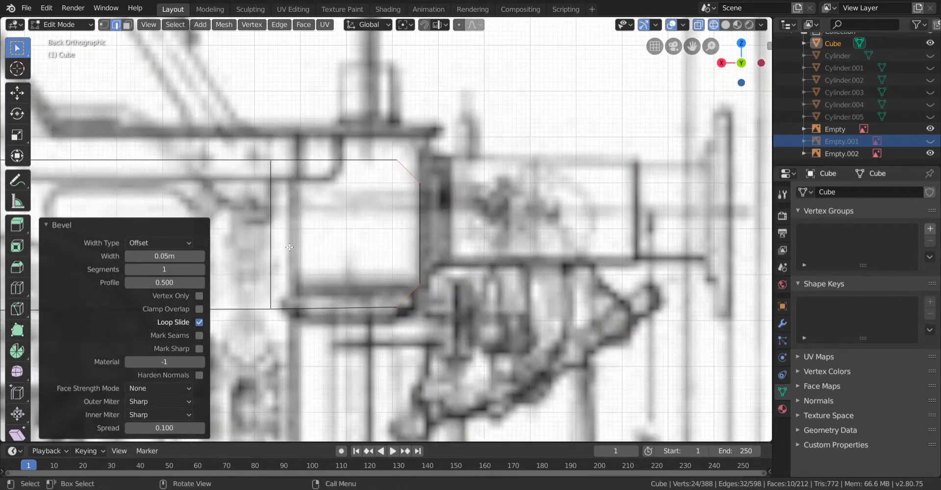
click(204, 268)
click(130, 256)
click(131, 256)
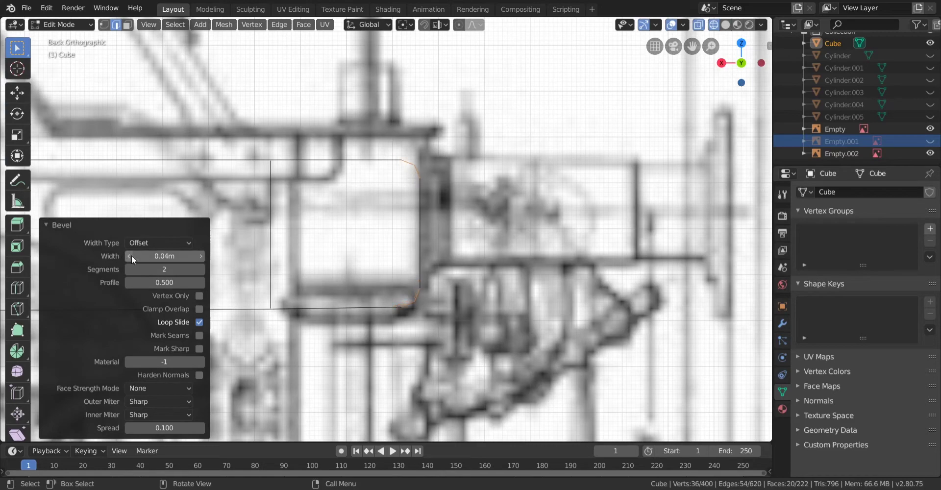
click(201, 256)
scroll(344, 187, down, 4)
shift+middle_drag(344, 187, 441, 182)
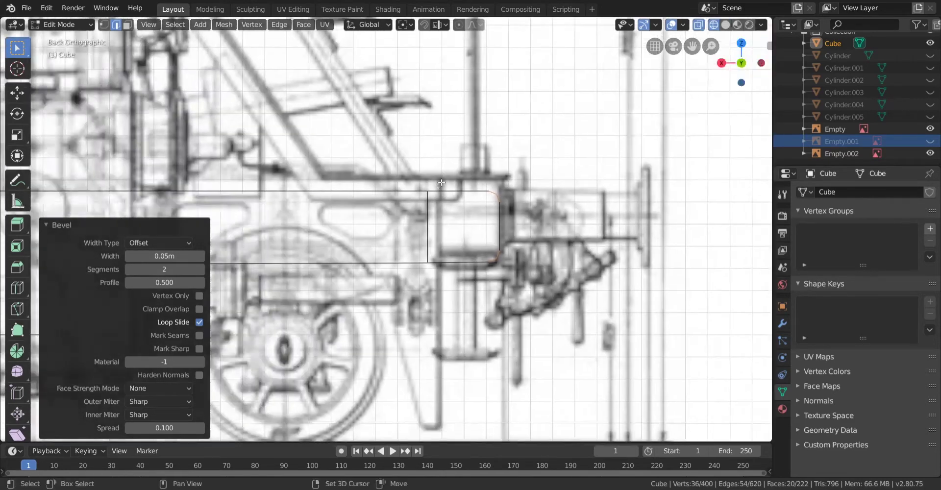
Examine the bevelled front crossbeam in solid shading from an angle and against the side drawing in back orthographic view
scroll(441, 182, down, 6)
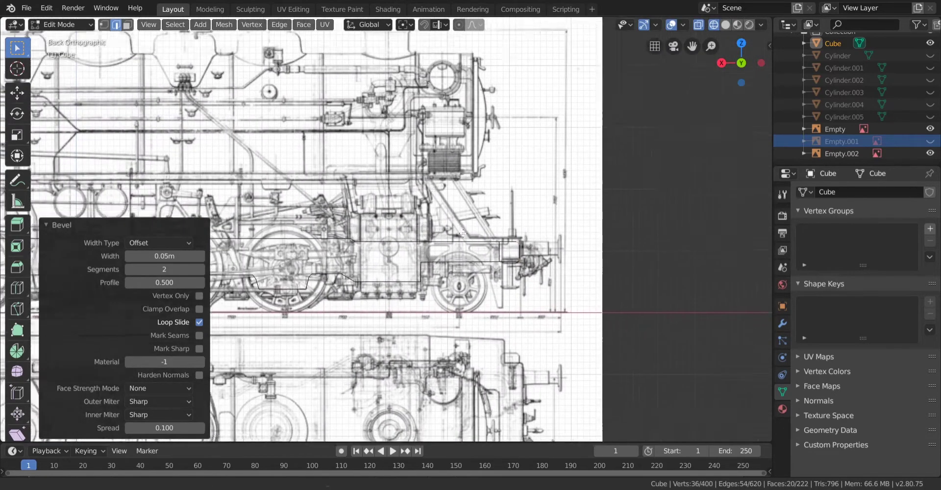
shift+middle_drag(463, 233, 429, 233)
scroll(426, 233, down, 4)
shift+middle_drag(334, 247, 432, 213)
scroll(548, 251, up, 3)
shift+middle_drag(613, 180, 384, 179)
scroll(440, 155, up, 2)
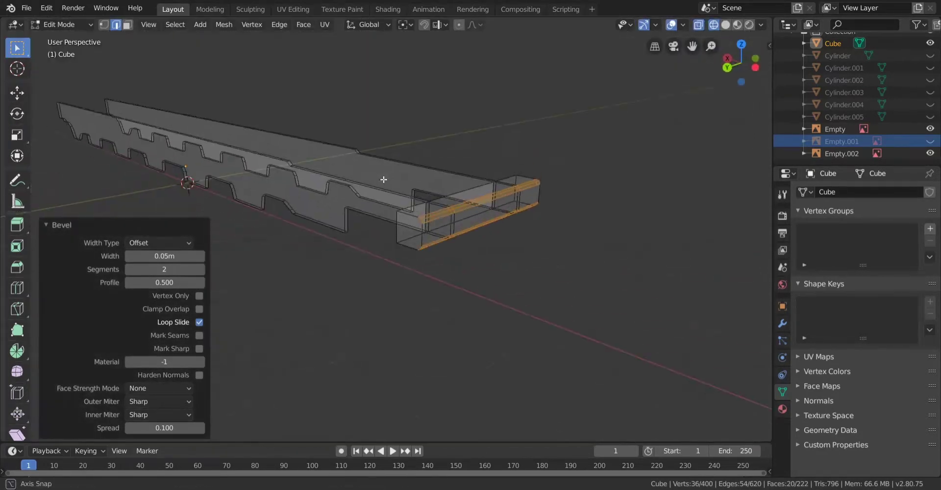
key(z)
click(458, 181)
middle_drag(458, 181, 452, 203)
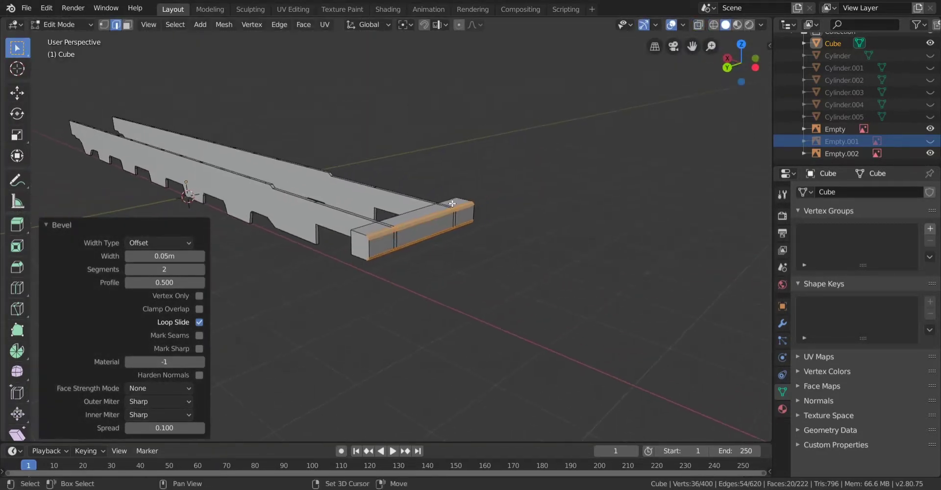
click(727, 67)
scroll(361, 273, up, 5)
key(Tab)
scroll(506, 281, down, 3)
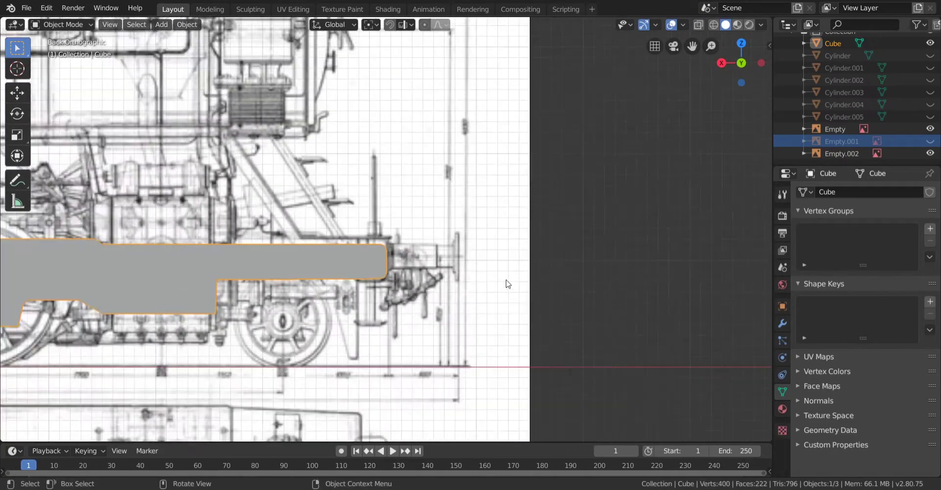
scroll(388, 267, up, 4)
shift+middle_drag(345, 268, 579, 253)
scroll(439, 329, down, 5)
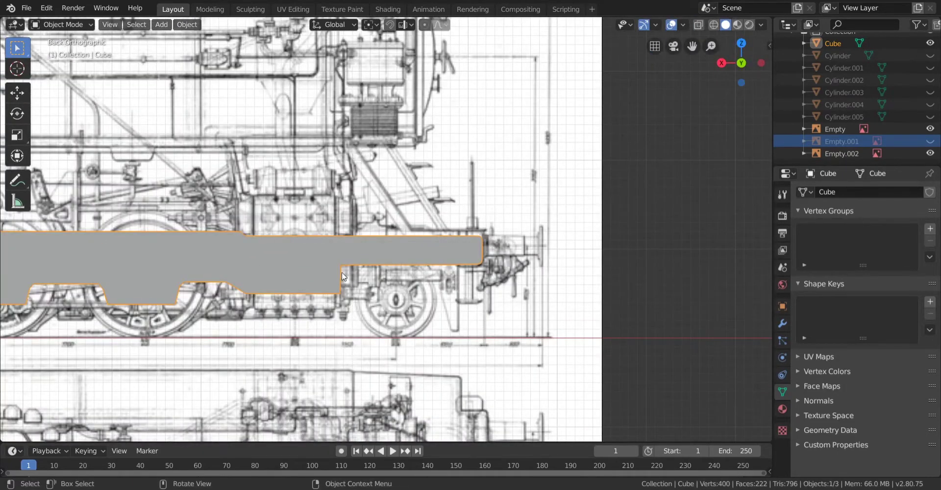
Raise the upper edges of the frame's front section and crossbeam 0.05 m along Z to match the side drawing
key(Tab)
scroll(416, 276, up, 4)
key(z)
click(411, 268)
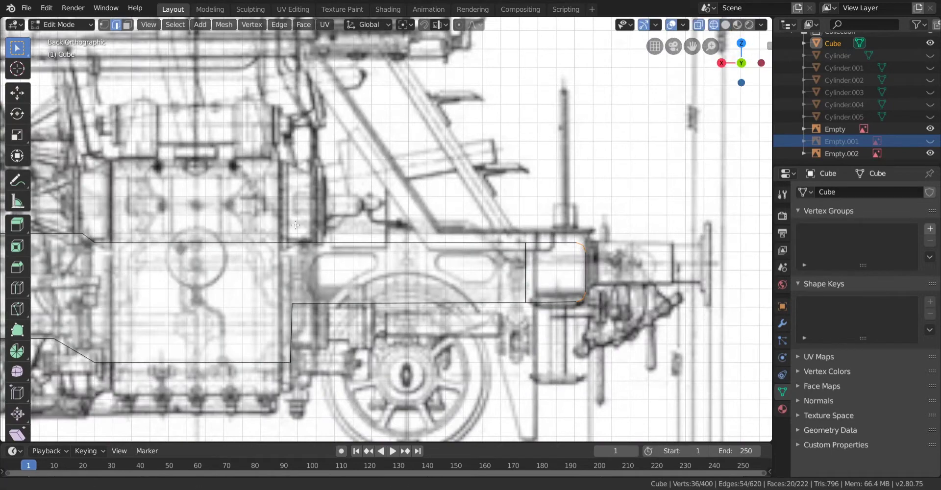
shift+middle_drag(303, 220, 288, 219)
drag(226, 212, 261, 223)
drag(603, 253, 607, 255)
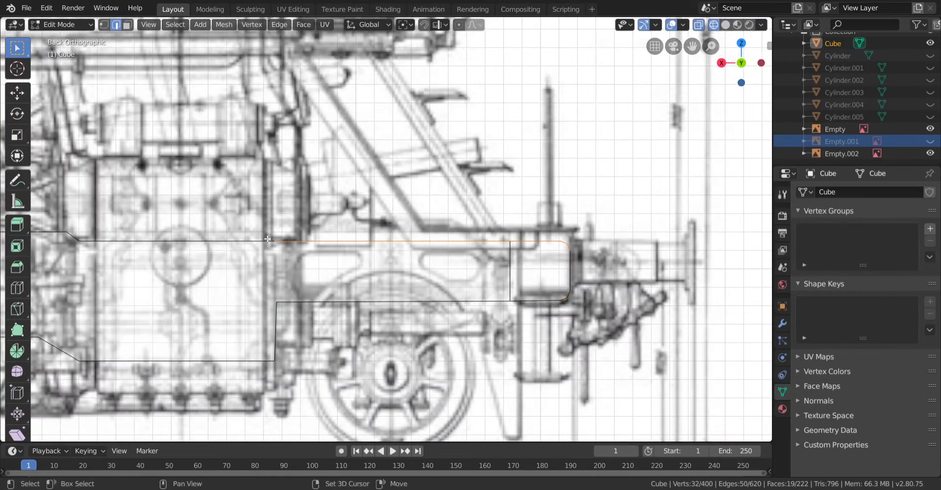
scroll(307, 270, up, 6)
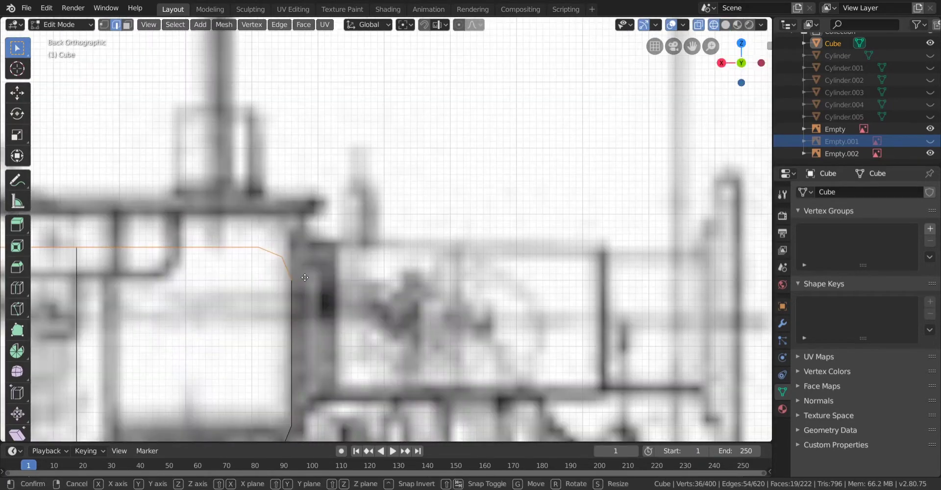
key(g)
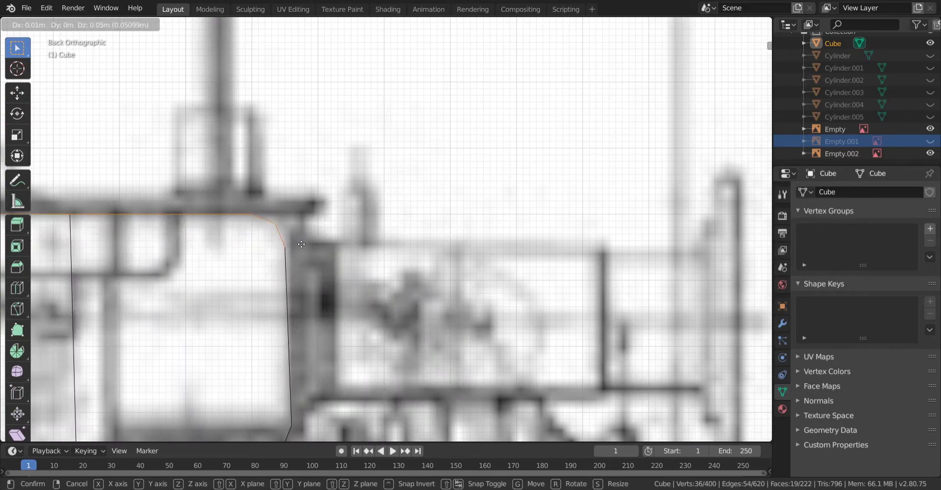
click(306, 243)
scroll(299, 243, down, 8)
key(z)
scroll(274, 245, down, 1)
shift+middle_drag(245, 245, 440, 252)
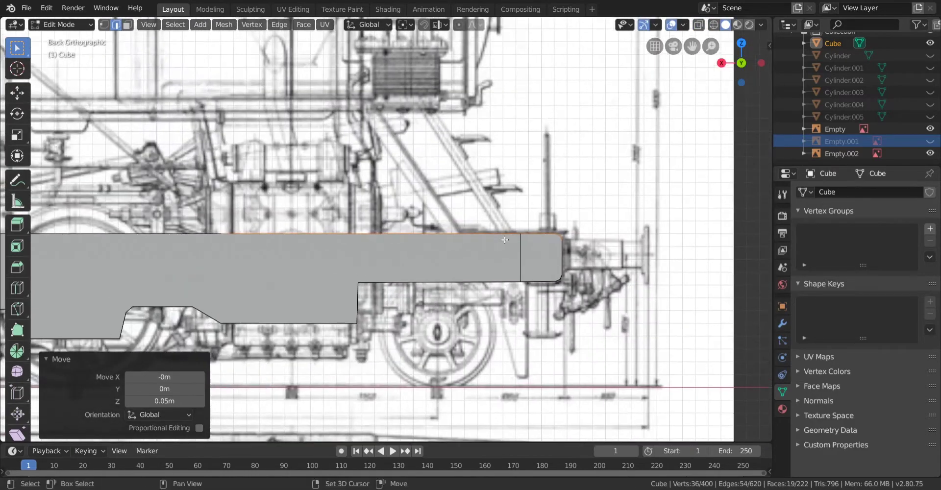
Check the raised upper edge where it meets the rear frame section, and inspect the whole frame in solid object mode
scroll(373, 253, up, 3)
key(z)
click(322, 256)
shift+middle_drag(314, 256, 450, 253)
key(b)
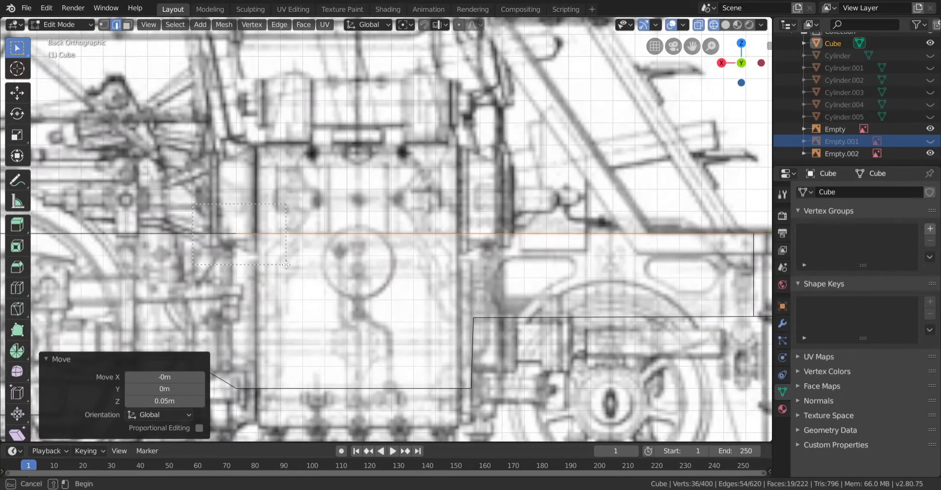
drag(193, 205, 288, 261)
scroll(294, 261, down, 5)
key(z)
click(411, 260)
middle_drag(529, 267, 468, 295)
key(Tab)
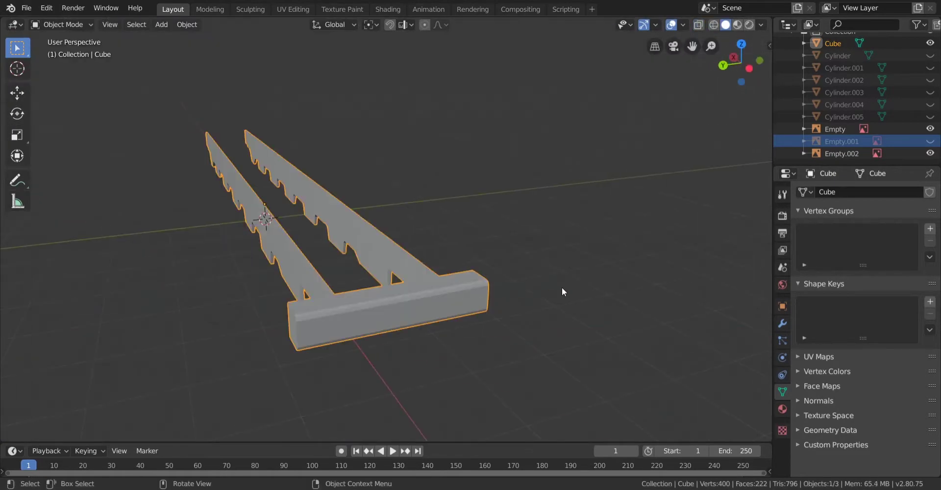
click(561, 287)
mouse_move(561, 287)
middle_down()
mouse_move(507, 260)
mouse_move(529, 264)
mouse_move(498, 353)
mouse_move(496, 342)
mouse_move(566, 327)
mouse_move(288, 304)
mouse_move(330, 310)
mouse_move(313, 315)
mouse_move(399, 357)
mouse_move(414, 349)
middle_up()
Show the frame blueprint Empty.001 behind the wireframe model in back orthographic view
click(738, 74)
shift+middle_drag(167, 267, 209, 246)
key(shift+z)
scroll(330, 238, up, 1)
click(929, 142)
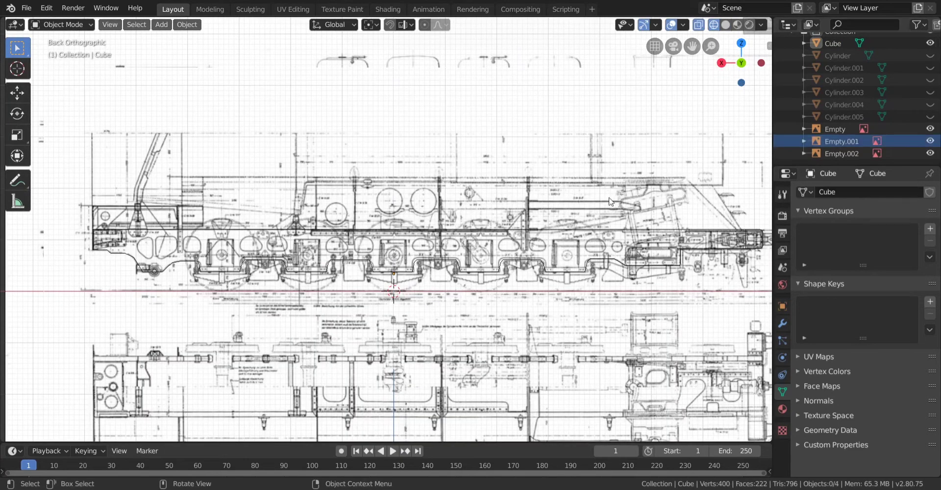
scroll(474, 226, down, 4)
scroll(474, 226, up, 5)
scroll(474, 226, up, 3)
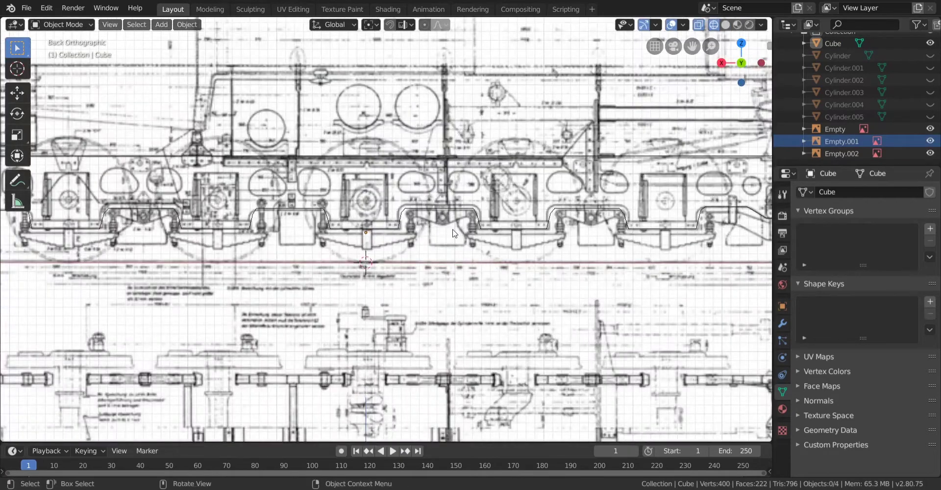
shift+middle_drag(446, 233, 484, 245)
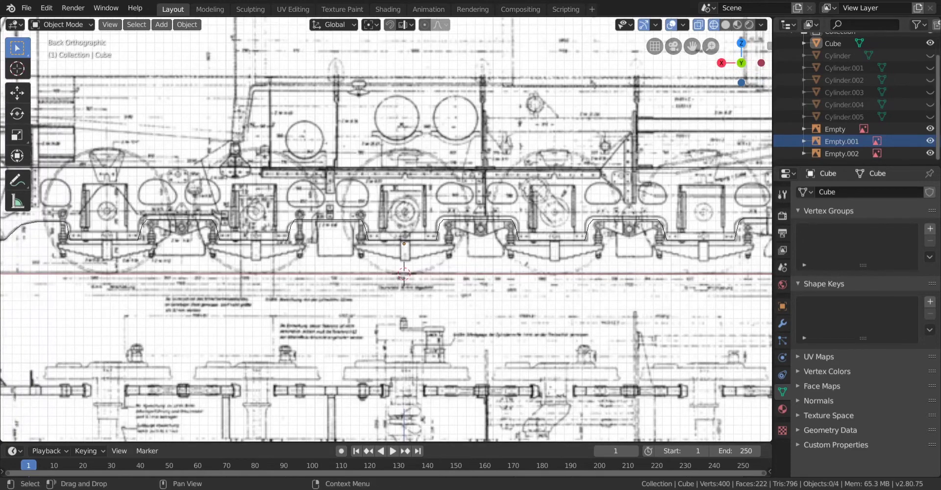
Compare the frame's rear and lower outline with the side drawing by temporarily hiding the frame blueprint Empty.001
click(928, 141)
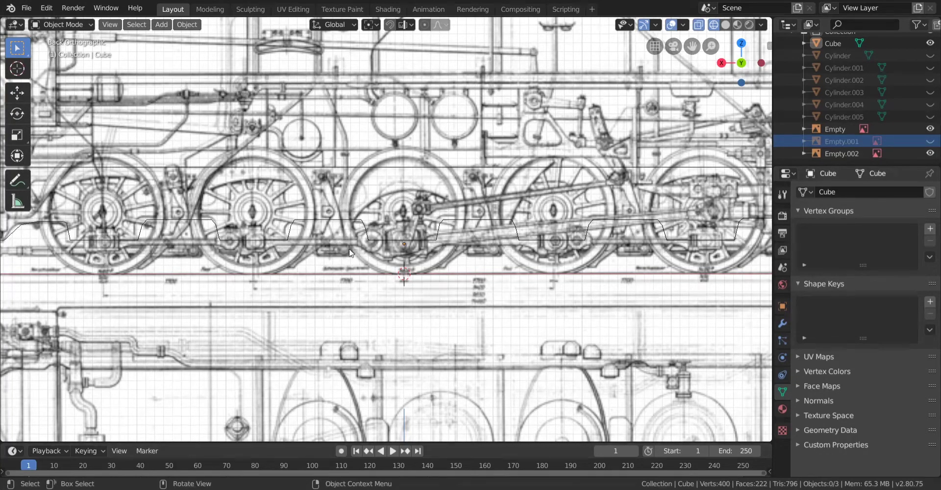
shift+middle_drag(255, 277, 528, 304)
scroll(314, 311, up, 1)
shift+middle_drag(269, 298, 400, 309)
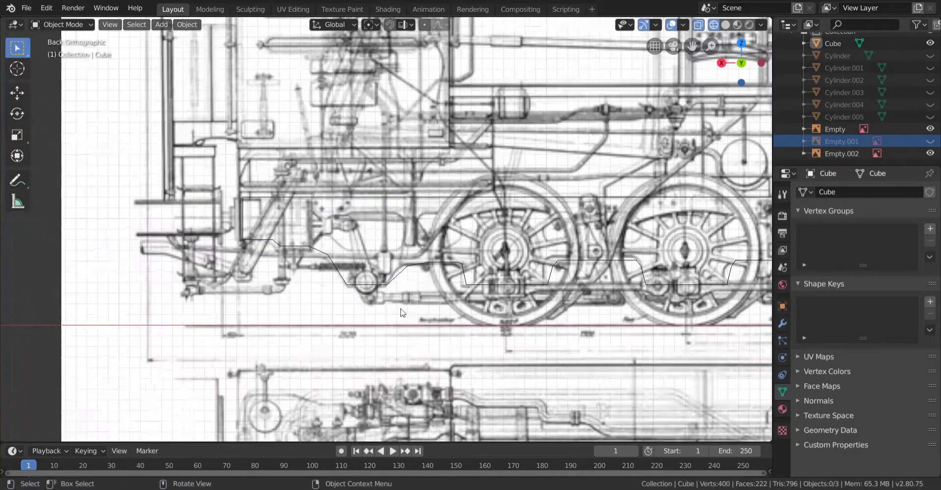
click(930, 141)
scroll(690, 216, down, 1)
shift+middle_drag(690, 217, 455, 238)
scroll(456, 239, down, 3)
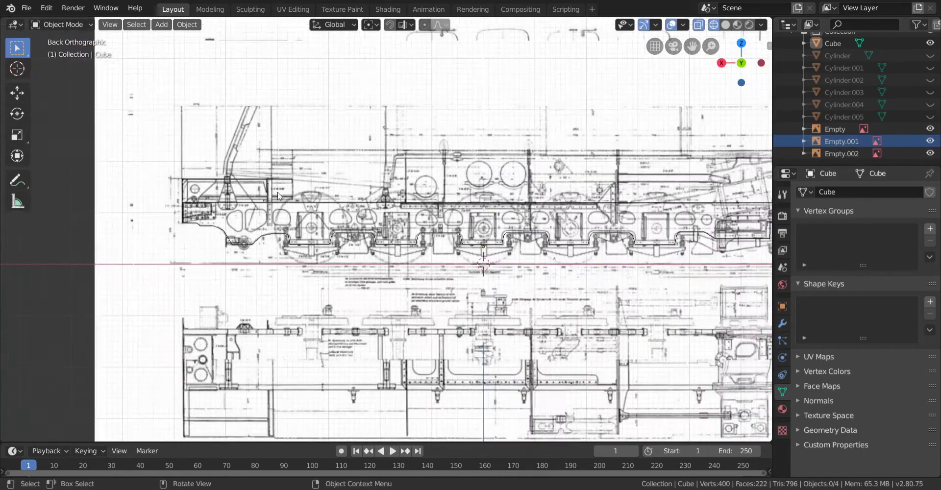
scroll(455, 239, up, 2)
Add a mesh cube at the world origin
click(162, 25)
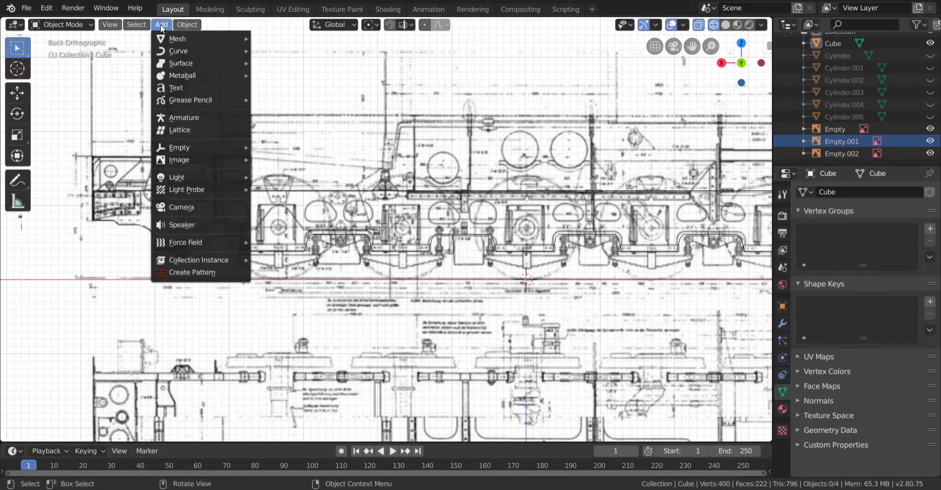
mouse_move(172, 36)
click(267, 50)
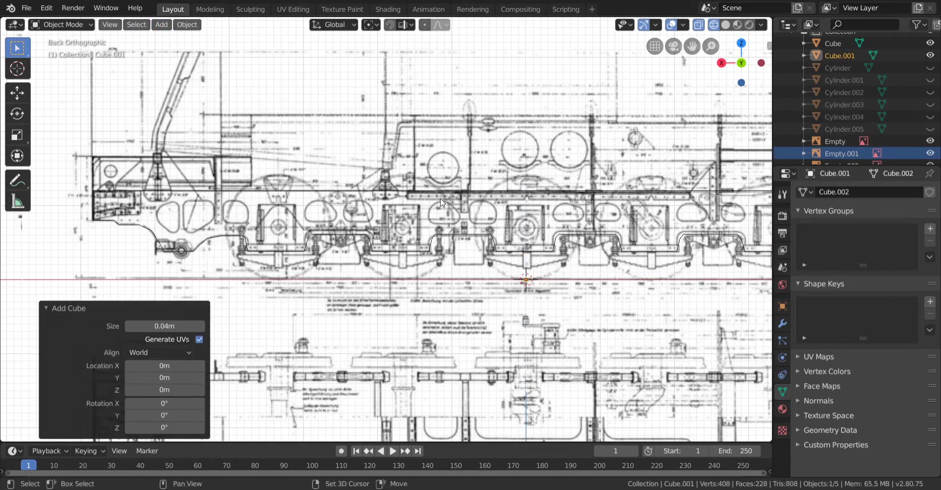
Set the cube's location to X 0.53 m, Z 0.78 m and its size to 0.05 m, inside the rounded cut-out beside the middle axle
scroll(299, 204, up, 4)
shift+middle_drag(440, 199, 299, 188)
scroll(299, 191, up, 2)
shift+middle_drag(325, 315, 451, 345)
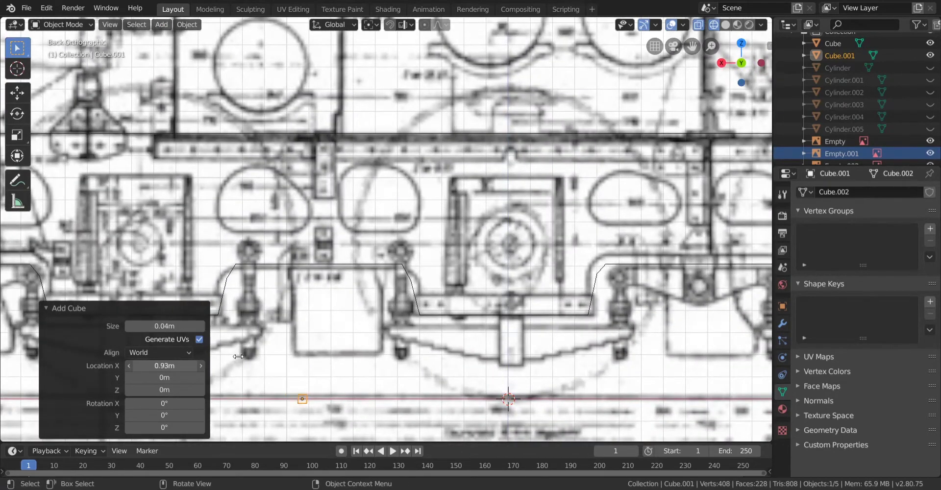
drag(170, 390, 237, 337)
scroll(237, 337, up, 7)
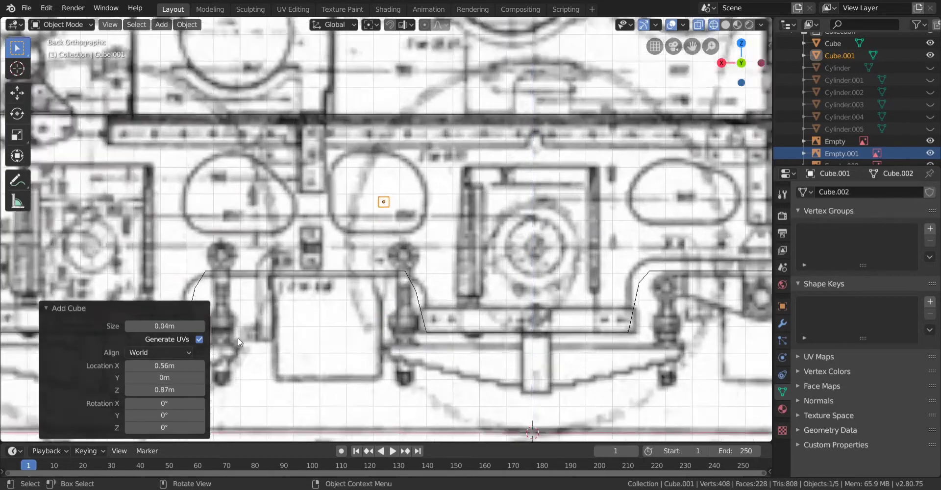
drag(164, 365, 199, 392)
scroll(323, 287, up, 1)
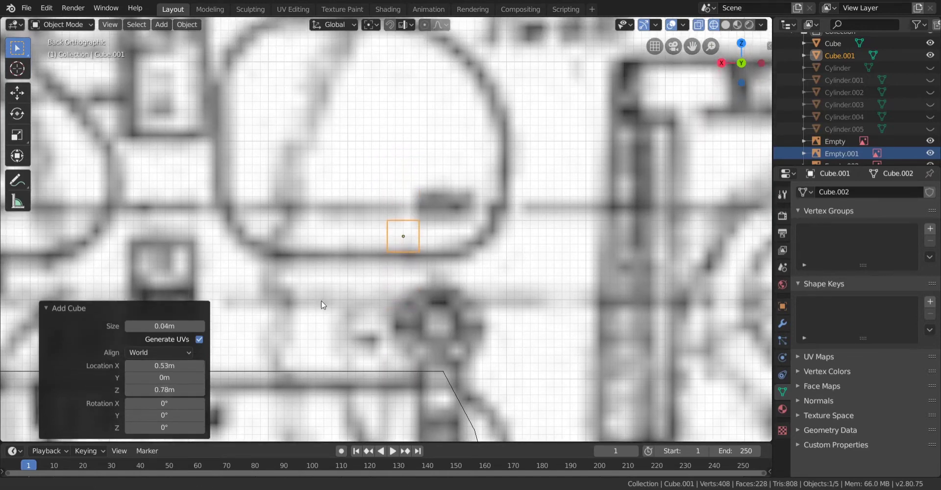
shift+middle_drag(299, 289, 290, 317)
click(199, 326)
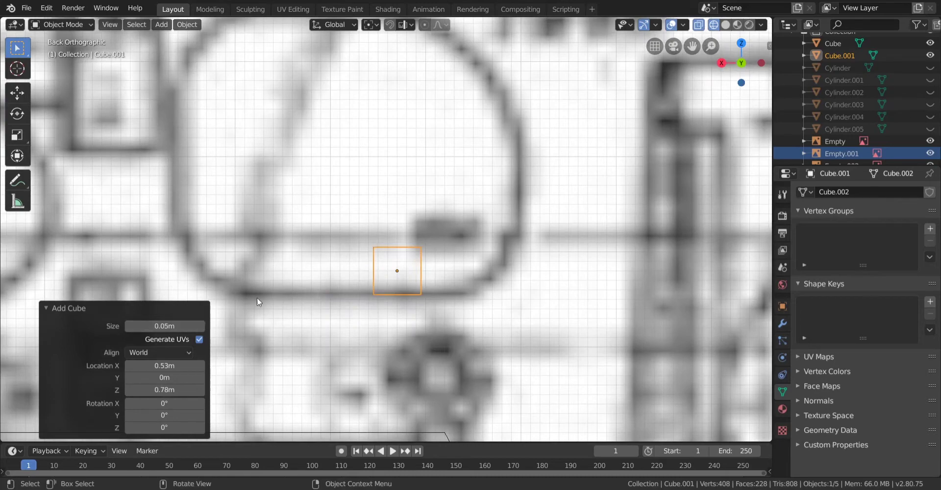
shift+middle_drag(342, 268, 354, 300)
scroll(355, 300, down, 4)
scroll(362, 251, up, 2)
Move the cube's left face 0.15 m along X and its top face 0.25 m up to the cut-out's upper edge
key(Tab)
key(b)
drag(363, 250, 398, 304)
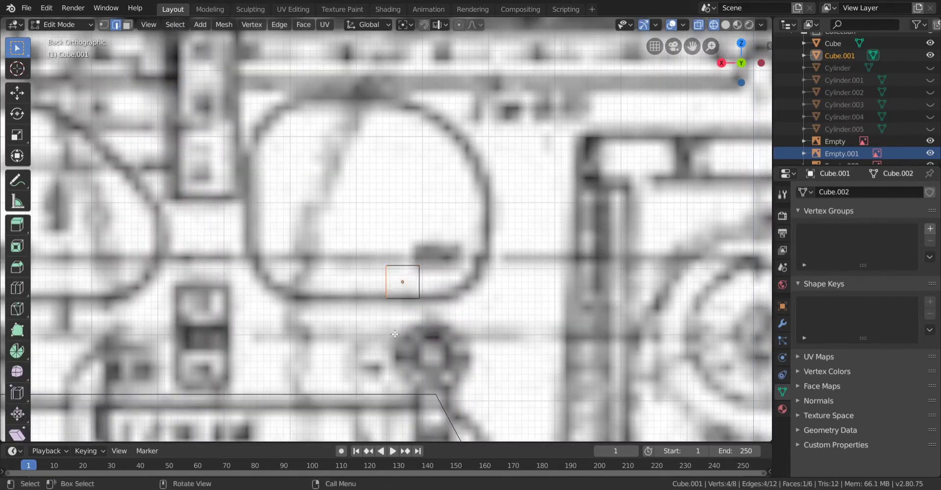
key(g)
click(294, 331)
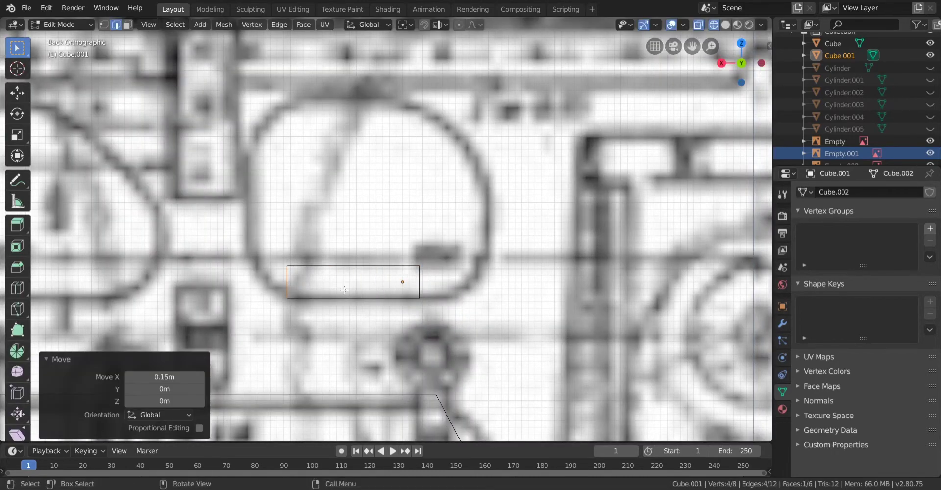
key(b)
drag(253, 234, 426, 288)
key(g)
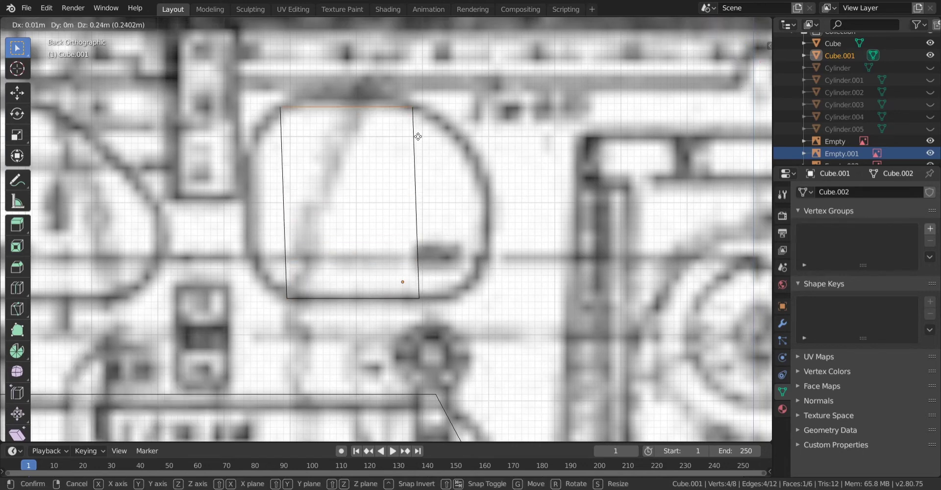
click(423, 129)
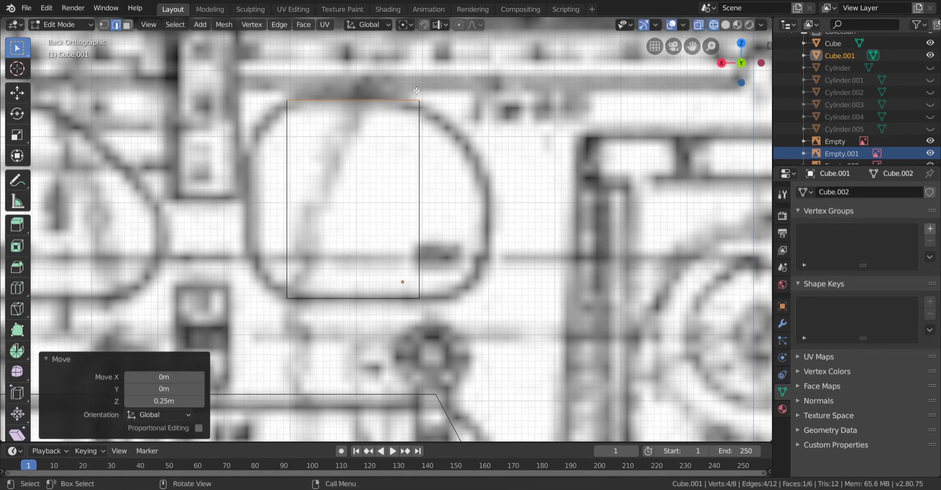
Move the box's right face -0.1 m and its left face 0.06 m along X to enclose the cut-out's outline
drag(407, 92, 458, 328)
key(g)
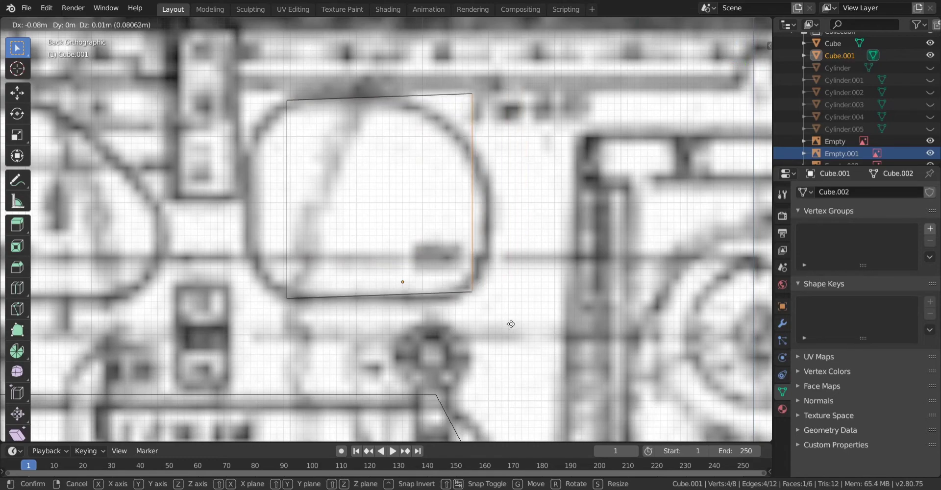
click(526, 331)
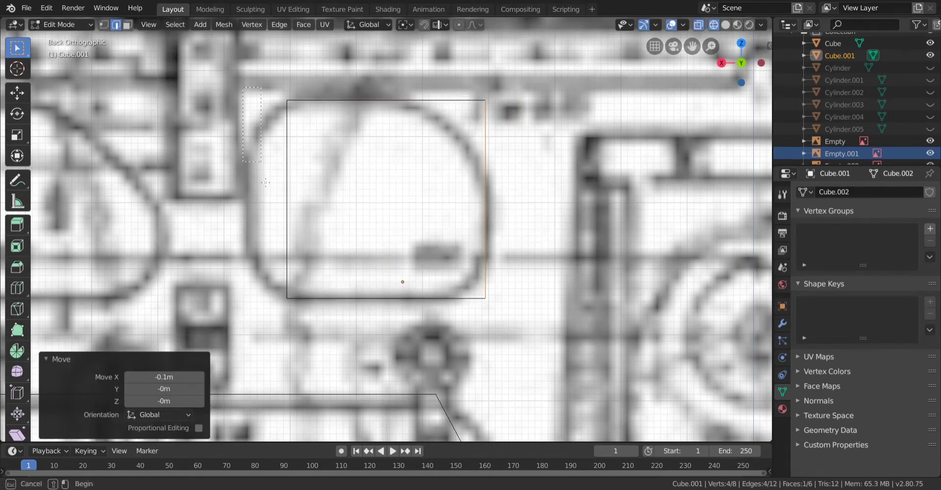
drag(308, 371, 308, 362)
key(g)
click(265, 352)
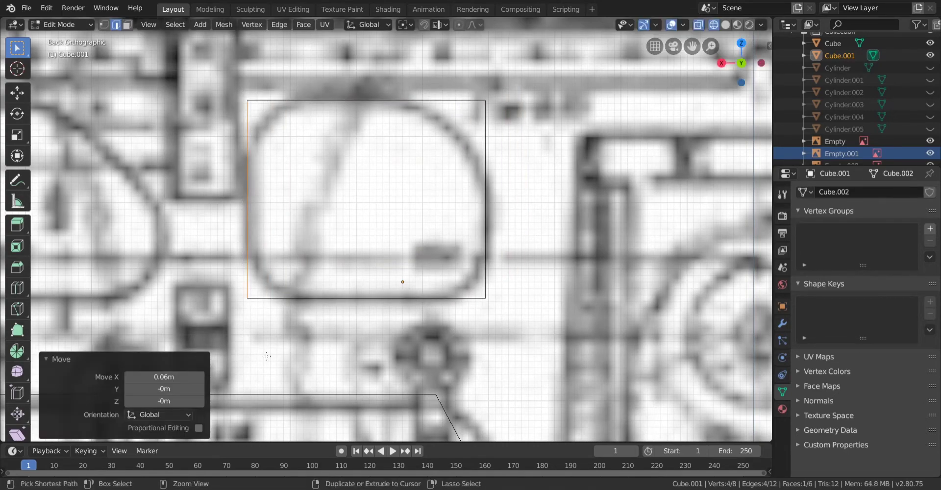
Duplicate the whole box 0.55 m along X onto the adjacent rounded cut-out in the frame drawing
scroll(295, 258, down, 6)
shift+middle_drag(329, 195, 414, 187)
drag(547, 269, 548, 269)
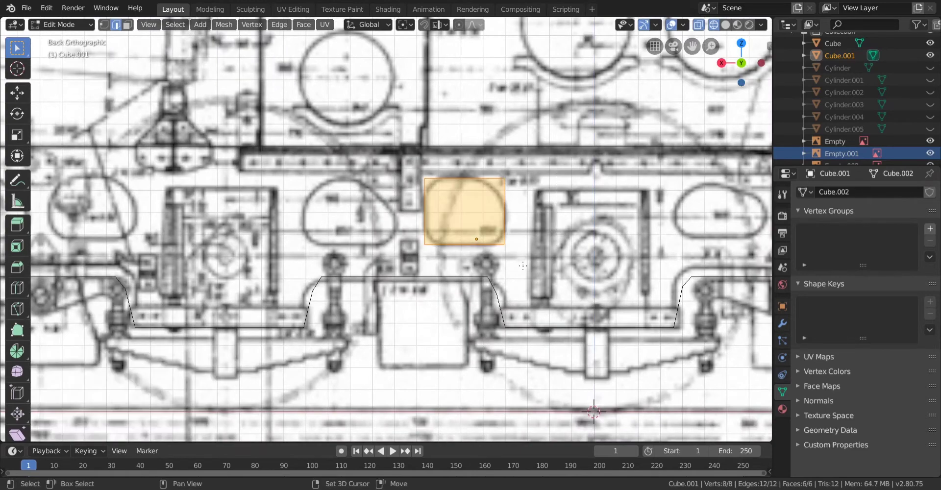
shift+middle_drag(547, 269, 612, 266)
key(shift+d)
click(464, 267)
scroll(463, 266, up, 4)
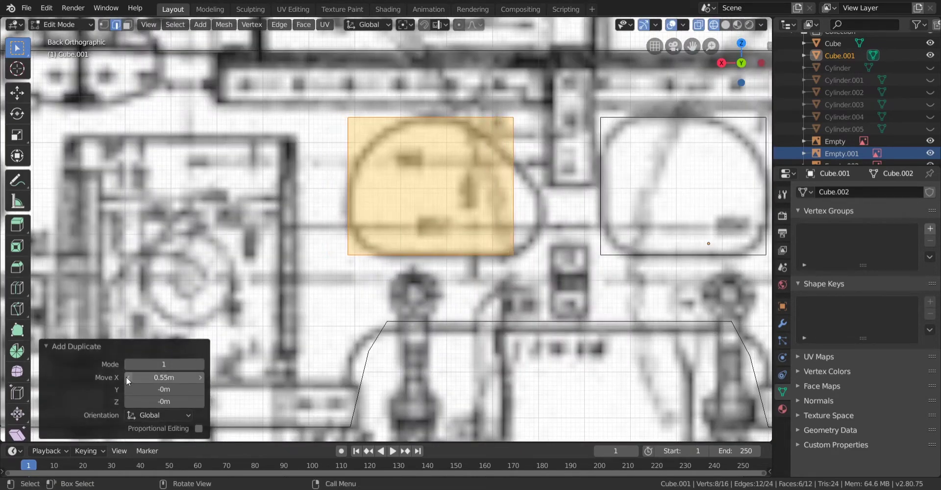
Duplicate the box 1.14 m along X onto the next rounded cut-out, past the neighbouring axle
shift+middle_drag(266, 258, 508, 242)
scroll(507, 242, down, 3)
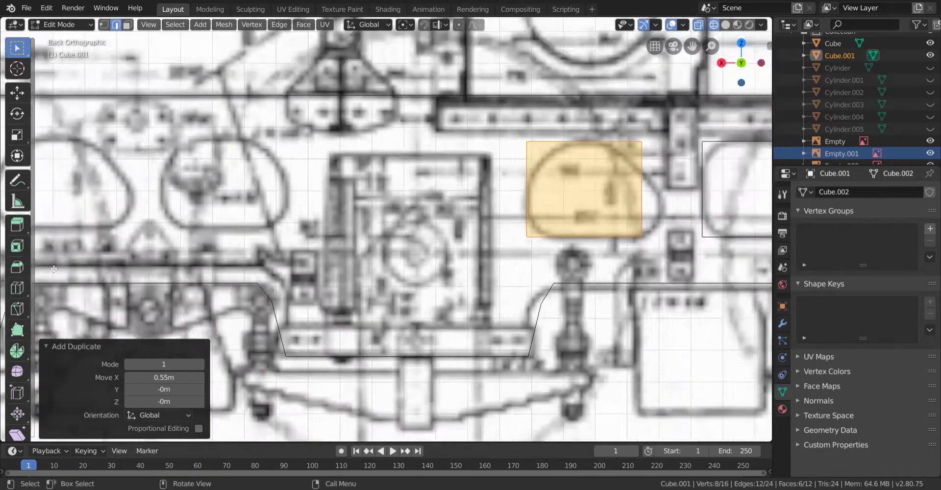
shift+middle_drag(86, 253, 247, 279)
key(shift+d)
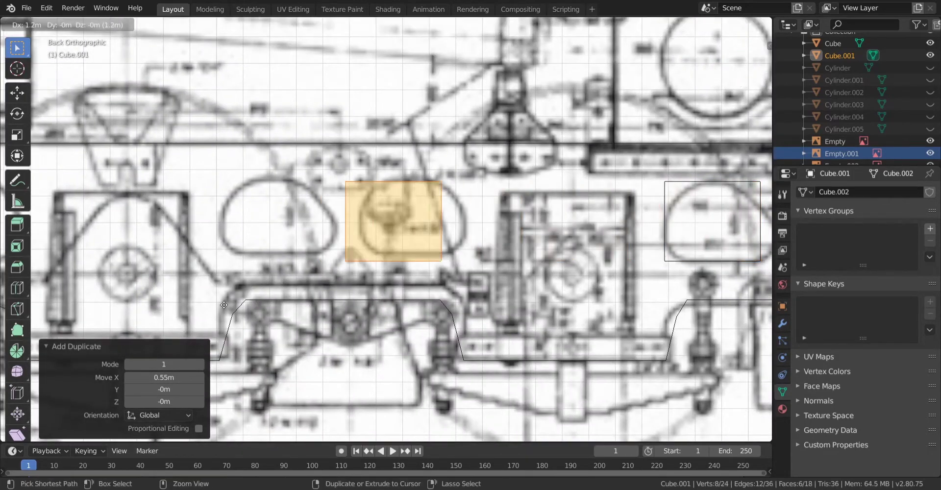
click(333, 301)
scroll(333, 301, up, 4)
shift+middle_drag(334, 301, 228, 317)
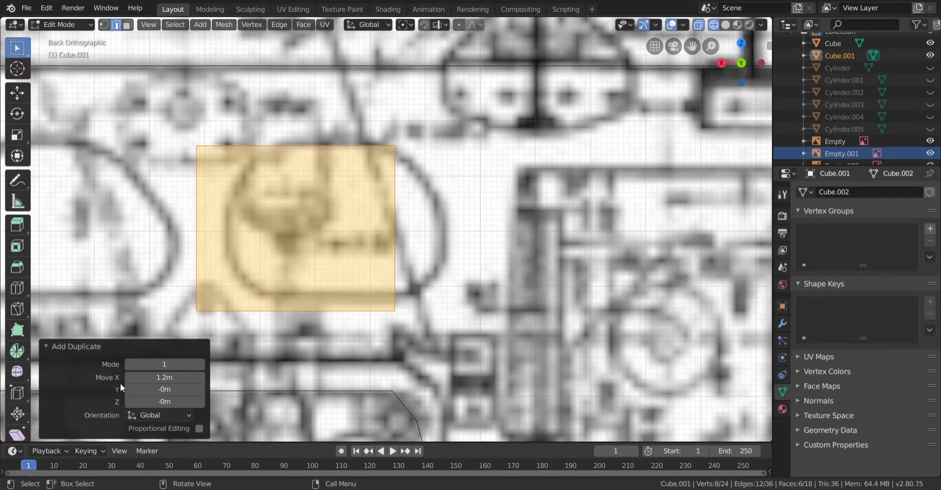
click(133, 375)
click(132, 375)
click(132, 376)
click(132, 376)
click(132, 376)
click(132, 376)
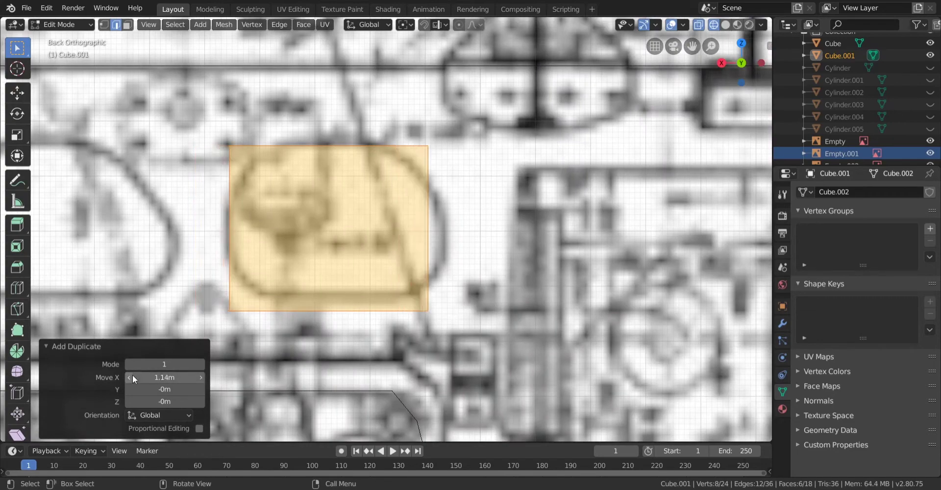
Duplicate the box 0.53 m along X and 0.01 m along Z onto the adjacent cut-out, and that copy 1.1 m along X onto the following one
scroll(308, 263, down, 1)
shift+middle_drag(307, 263, 597, 258)
key(shift+d)
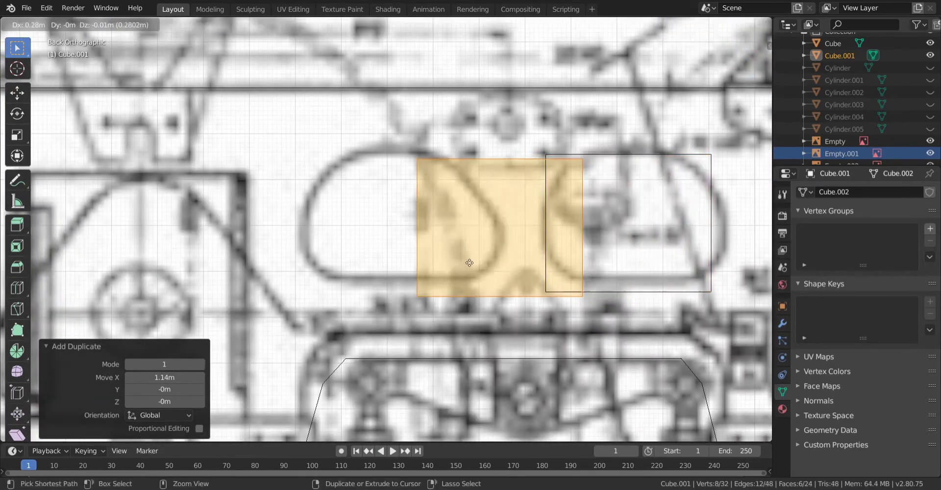
click(380, 256)
shift+middle_drag(285, 259, 639, 216)
scroll(543, 206, down, 4)
key(g)
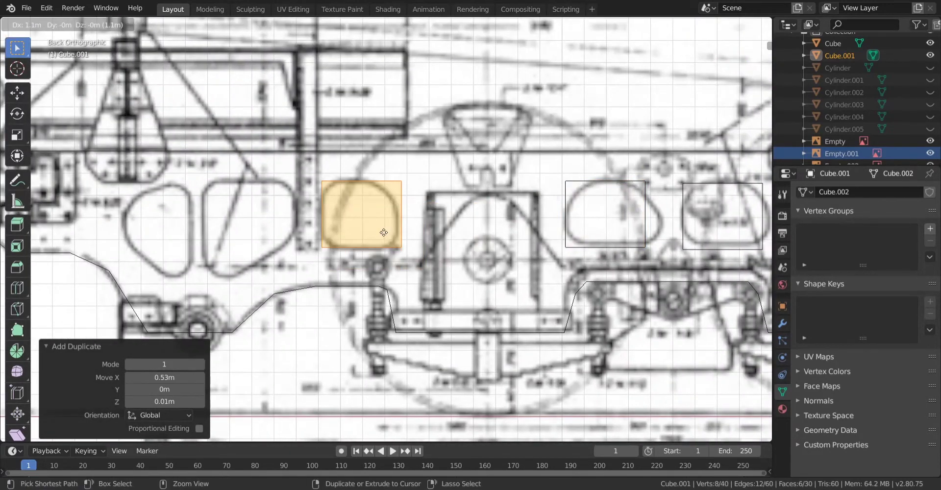
click(384, 232)
Duplicate the box 0.6 m along X, shift the copy -0.06 m onto the large cut-out, and duplicate it again onto the triangular end cut-out
shift+middle_drag(384, 233, 555, 221)
key(shift+d)
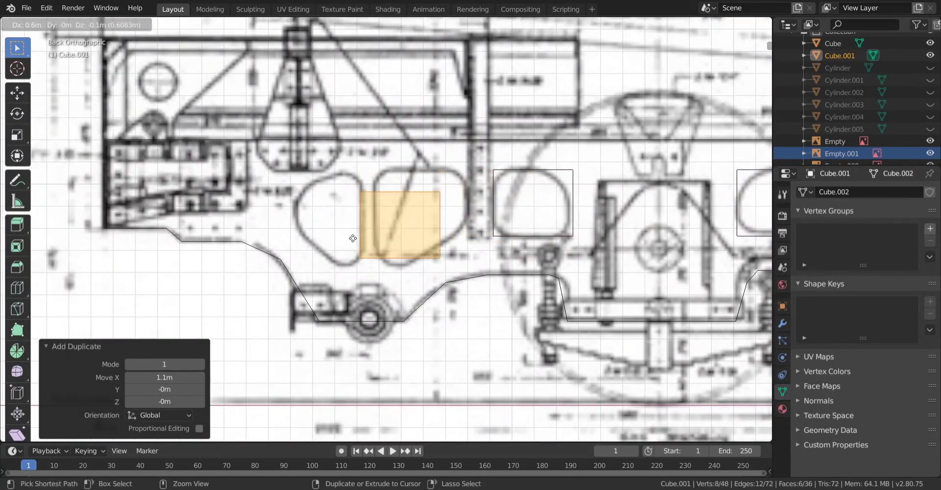
key(ctrl)
click(361, 226)
scroll(360, 226, up, 6)
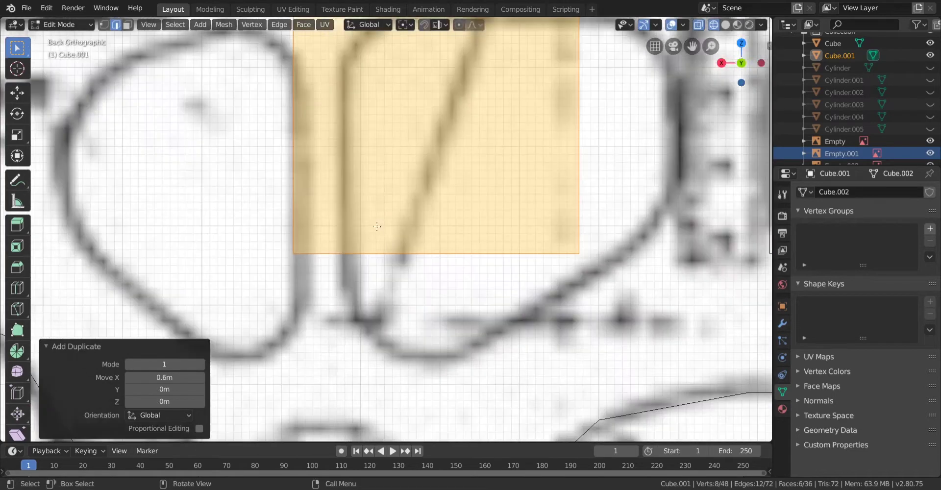
key(g)
click(423, 224)
scroll(429, 230, down, 5)
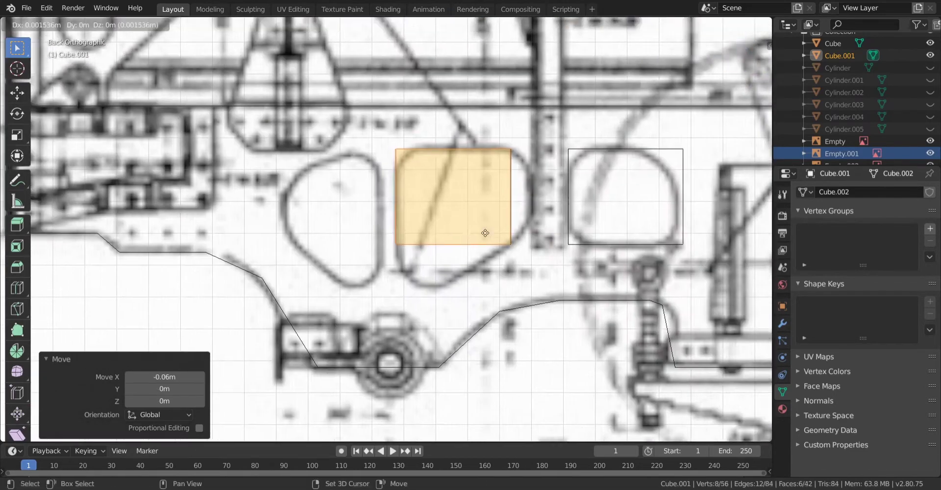
key(shift+d)
click(324, 228)
Duplicate the box -5.4 m along X and 0.1 m along Z, and move the copy onto the rounded cut-out on the other side of the middle axle
shift+middle_drag(323, 229, 244, 242)
scroll(412, 234, down, 6)
click(57, 227)
scroll(56, 227, up, 9)
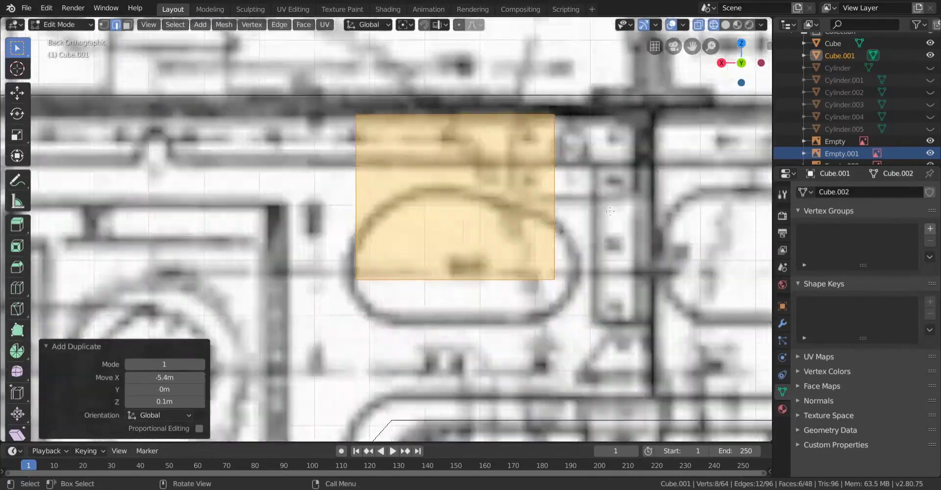
key(g)
click(368, 377)
Duplicate the box -0.58 m along X onto the neighbouring cut-out, and that copy along X onto the one past the next axle
shift+middle_drag(368, 377, 40, 381)
scroll(40, 380, down, 4)
key(shift+d)
click(199, 380)
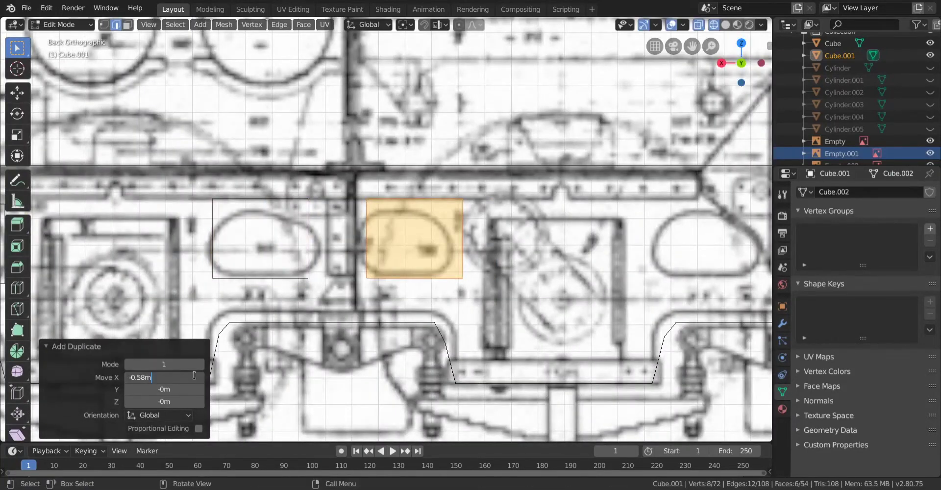
shift+middle_drag(437, 258, 115, 267)
key(shift+d)
key(x)
click(399, 268)
Duplicate the box -0.6 m along X onto the cut-out beside the last axle, and again along X onto the oval cut-out beyond that axle
shift+middle_drag(399, 268, 198, 272)
key(shift+d)
key(x)
click(367, 272)
shift+middle_drag(368, 273, 210, 274)
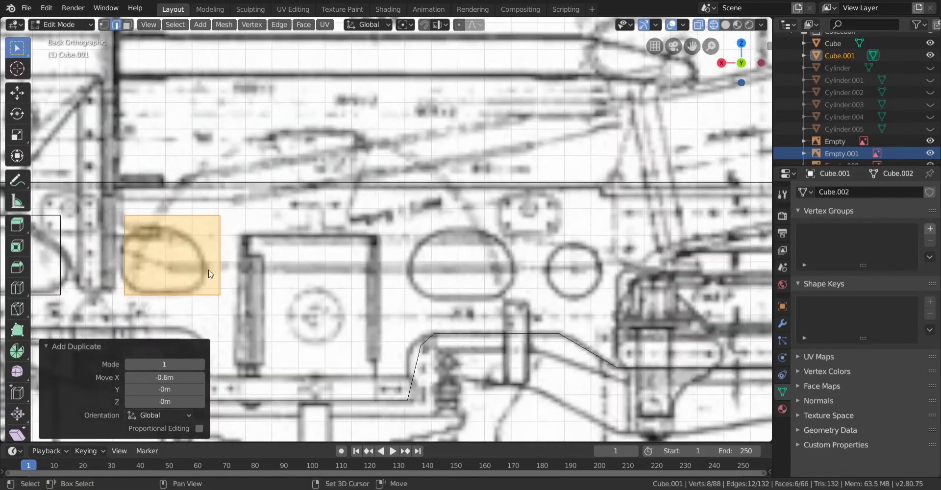
key(shift+d)
key(x)
shift+middle_drag(505, 276, 224, 250)
Duplicate the box -0.4 m along X onto the round hole and move the copy -0.06 m along Z to enclose it
key(shift+d)
key(x)
click(332, 250)
scroll(294, 233, down, 4)
scroll(298, 245, up, 3)
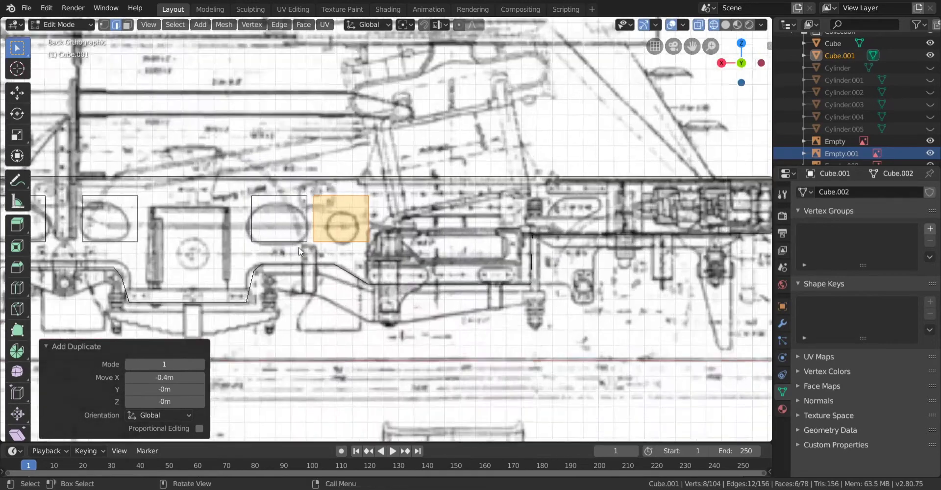
shift+middle_drag(325, 236, 376, 232)
scroll(375, 201, up, 3)
key(g)
key(z)
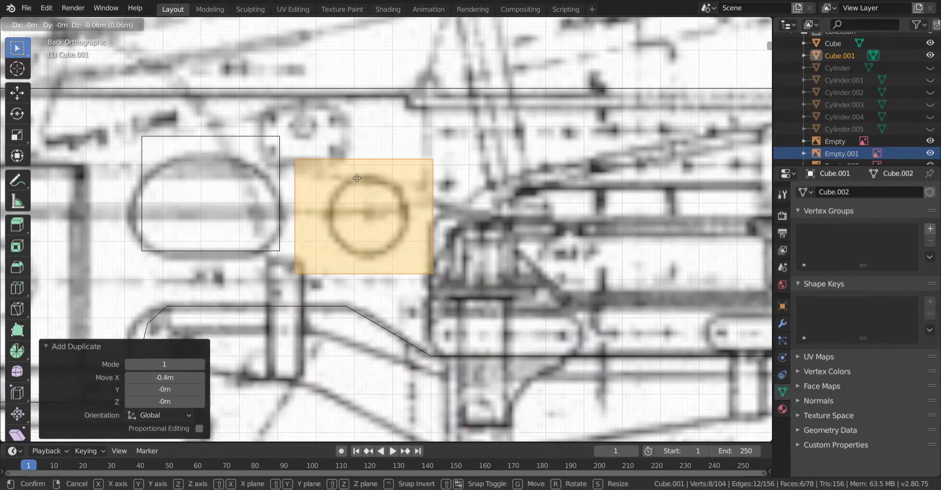
click(357, 180)
scroll(384, 249, down, 6)
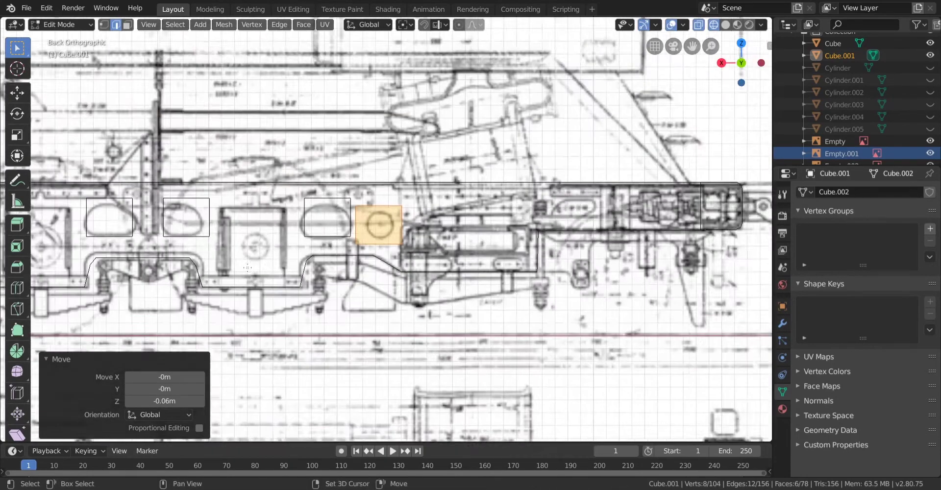
Move the right face of the box beside the middle axle along X to the rounded cut-out's right edge
shift+middle_drag(384, 249, 661, 241)
scroll(343, 233, down, 3)
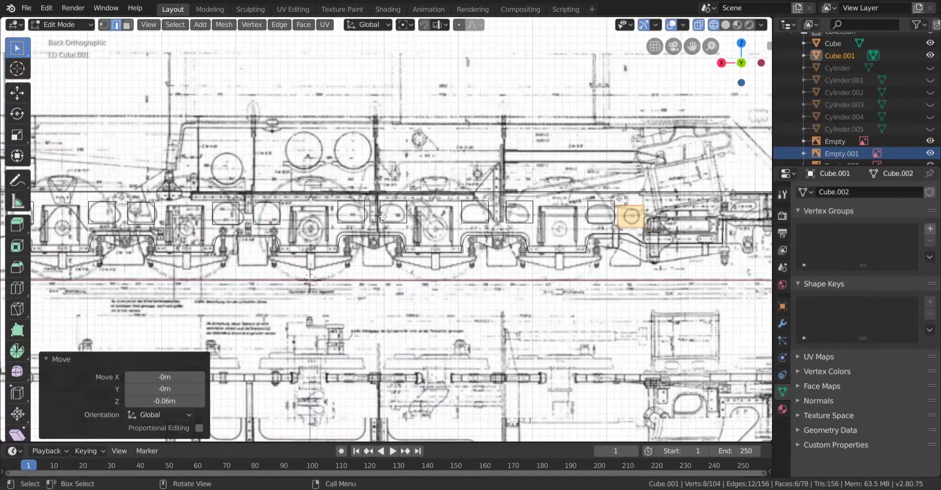
scroll(338, 232, up, 3)
shift+middle_drag(338, 232, 378, 237)
scroll(377, 236, up, 4)
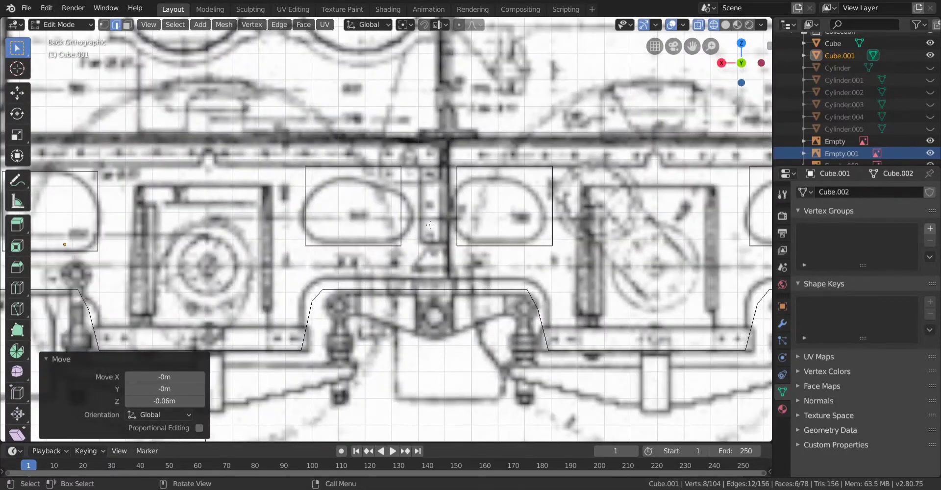
scroll(430, 225, up, 6)
drag(372, 63, 448, 333)
key(g)
key(x)
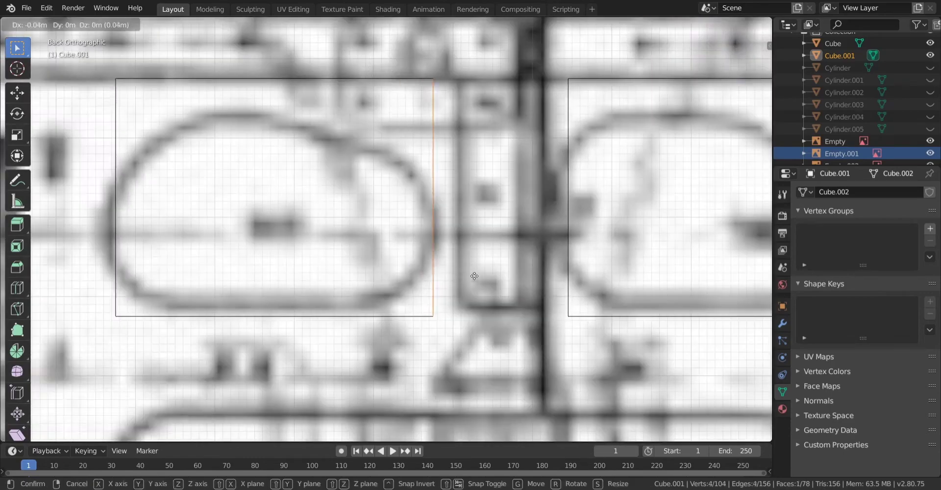
click(483, 282)
scroll(441, 274, down, 4)
scroll(387, 245, up, 4)
Move the bottom face of that box 0.02 m along Z and fit the adjacent box's top and bottom faces to its cut-out
key(g)
key(z)
click(157, 309)
drag(158, 308, 473, 350)
key(g)
key(z)
shift+middle_drag(147, 314, 480, 280)
drag(231, 274, 529, 306)
key(g)
key(z)
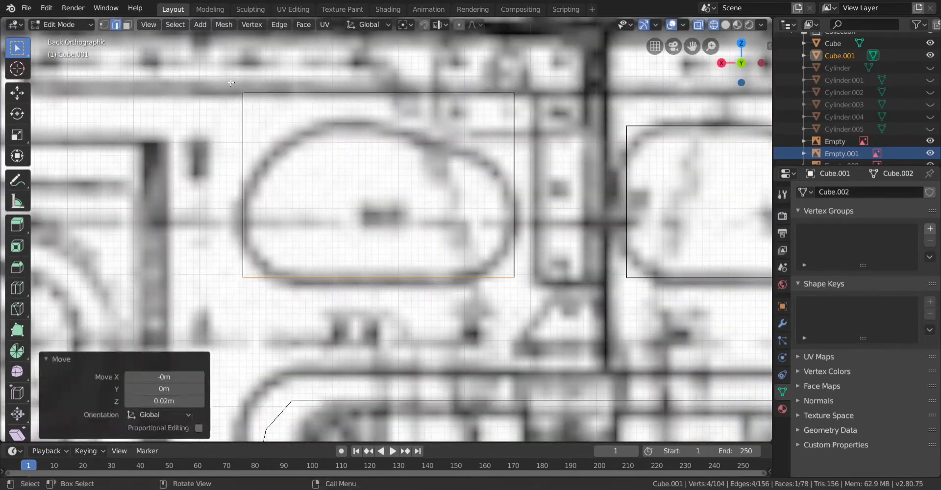
Raise the bottom faces of the two boxes between the next pair of axles to the lower edges of their rounded cut-outs
scroll(304, 245, down, 4)
shift+middle_drag(147, 245, 422, 256)
scroll(422, 256, up, 3)
drag(188, 240, 443, 275)
key(g)
key(z)
click(438, 253)
shift+middle_drag(147, 245, 554, 278)
key(g)
key(z)
click(559, 282)
Move the side faces of the left box of this pair along X to fit the cut-out's outline
key(g)
key(x)
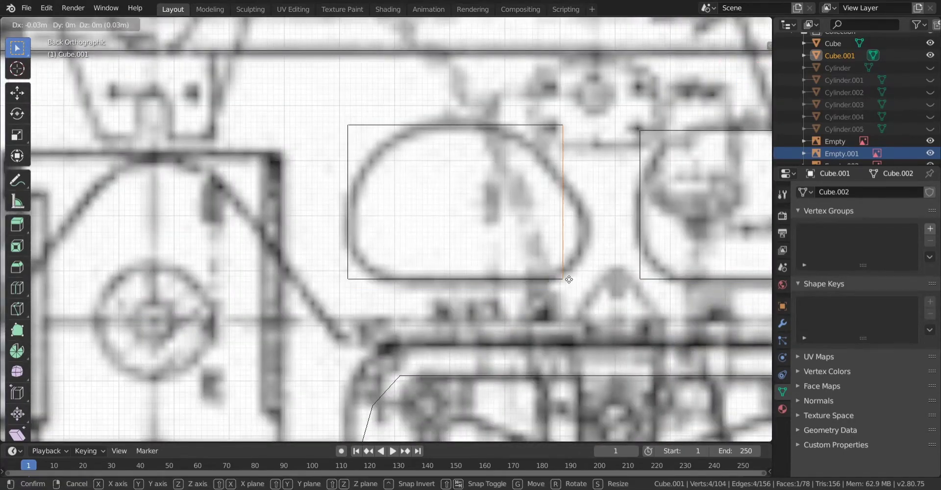
click(583, 275)
key(g)
key(x)
click(417, 194)
Move the bottom face of the box on the large cut-out -0.13 m along Z and extend its right face to the outline
shift+middle_drag(129, 267, 368, 250)
scroll(368, 250, up, 1)
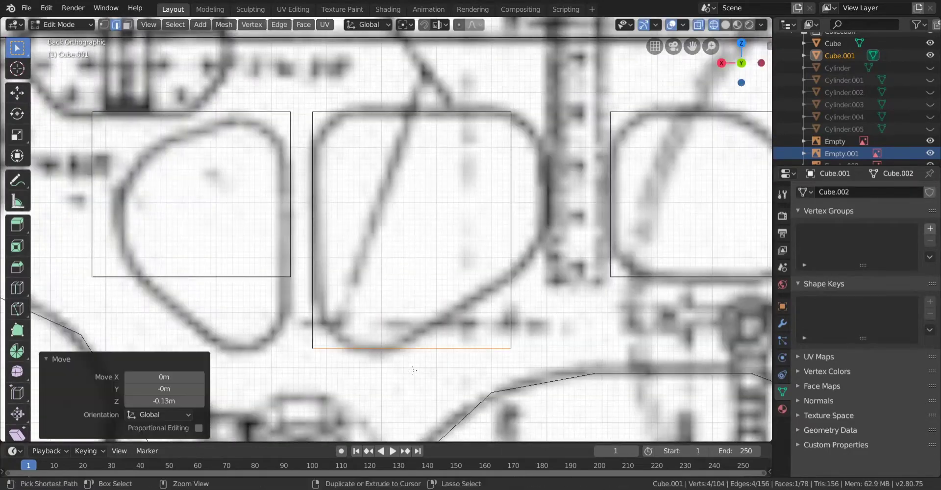
key(g)
ctrl+click(547, 343)
Fit the box on the triangular end cut-out by lowering its bottom and top faces and moving its left face inward along X
shift+middle_drag(313, 304, 496, 311)
key(g)
ctrl+click(423, 356)
key(g)
ctrl+click(483, 162)
key(g)
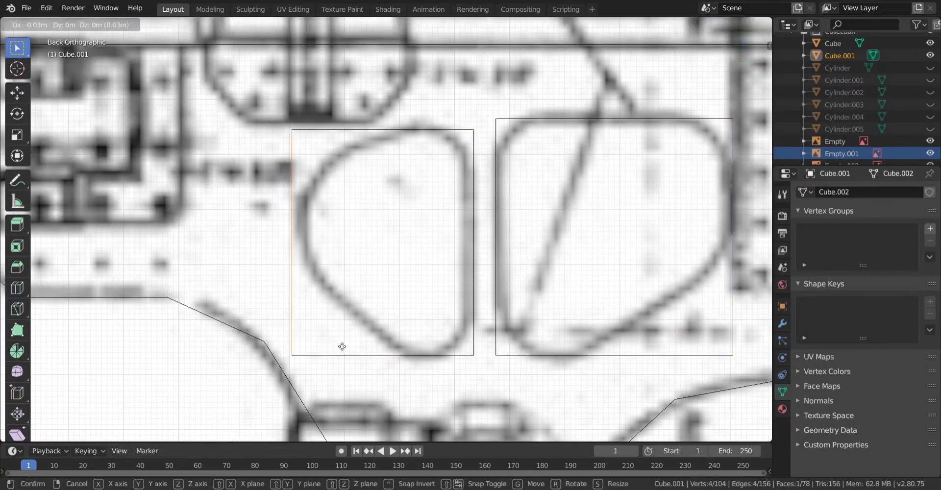
click(347, 346)
Fit the side faces of the boxes leading back to the middle axle to their cut-outs, moving the last face -0.06 m along X
scroll(352, 338, down, 7)
scroll(258, 212, up, 5)
key(g)
click(262, 212)
key(g)
click(375, 321)
shift+middle_drag(686, 265, 468, 253)
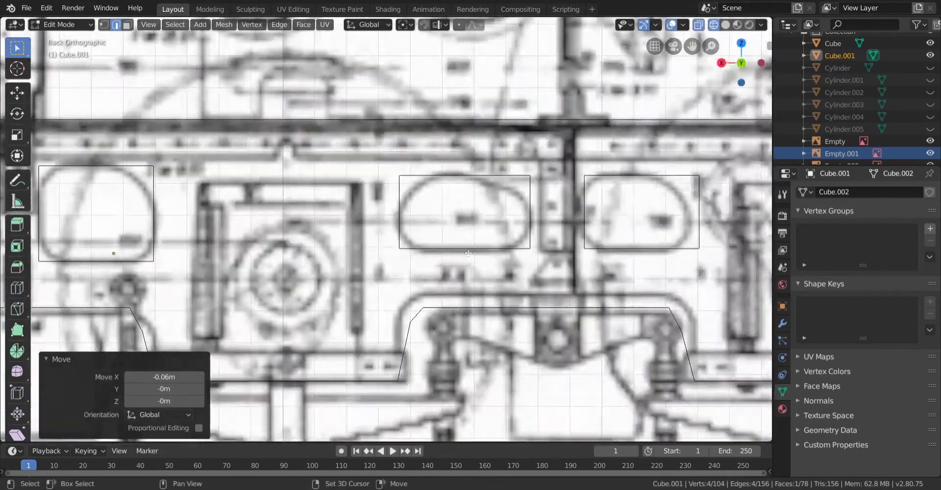
Move the side faces of the boxes around the axle past the middle one along X to the edges of their rounded cut-outs
key(g)
click(231, 229)
key(g)
click(354, 323)
key(g)
click(553, 338)
drag(257, 95, 313, 343)
key(g)
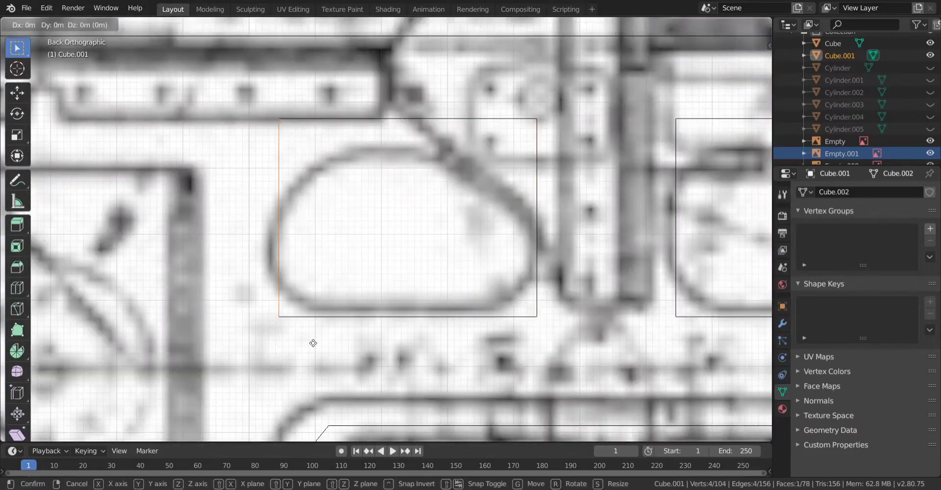
ctrl+click(301, 343)
Adjust the box before the last axle to its cut-out, moving its final face 0.01 m along Z
shift+middle_drag(686, 304, 226, 275)
scroll(385, 274, up, 2)
key(g)
ctrl+click(420, 281)
key(g)
ctrl+click(422, 199)
Fit the box on the oval cut-out beyond the last axle, extending its left face and moving its top face -0.06 m along Z
scroll(422, 199, down, 4)
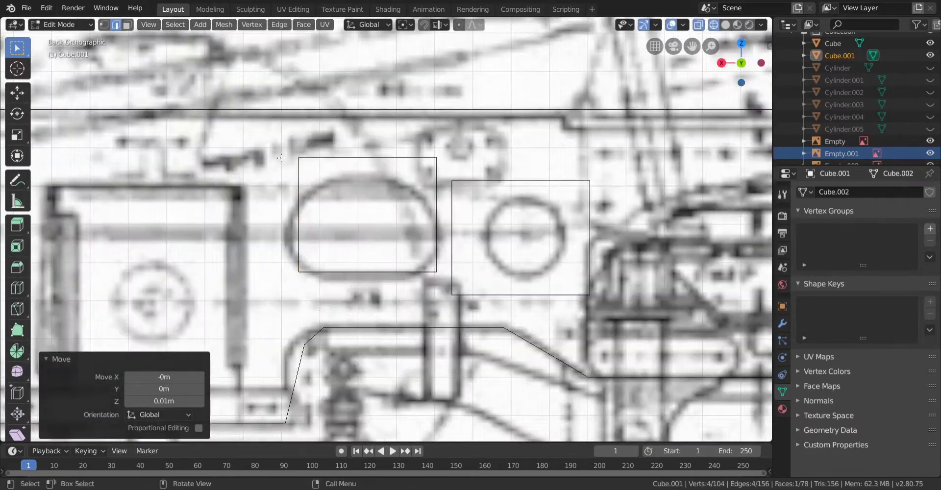
key(g)
scroll(280, 196, up, 4)
drag(140, 275, 524, 343)
key(g)
key(g)
scroll(333, 162, down, 4)
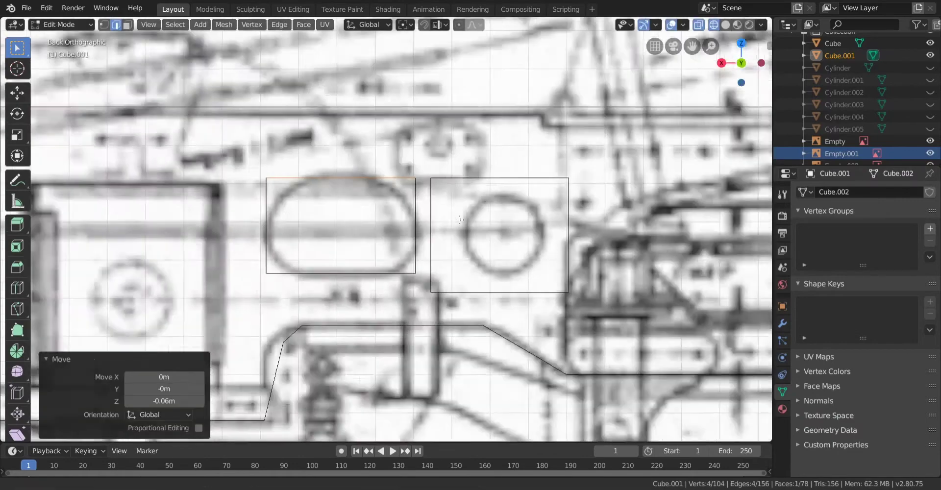
Tighten the box around the round hole, moving its top face -0.05 m along Z
scroll(343, 220, up, 5)
key(g)
ctrl+click(437, 272)
scroll(438, 272, down, 2)
scroll(262, 239, down, 3)
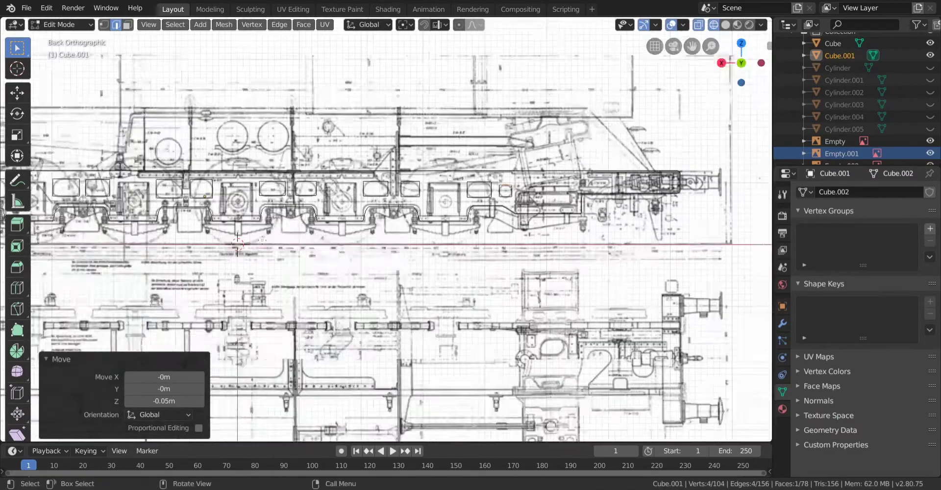
Add a horizontal loop cut to the second box before the first axle and move its lower right edge 0.27 m along X
shift+middle_drag(413, 281, 553, 286)
shift+middle_drag(306, 216, 355, 218)
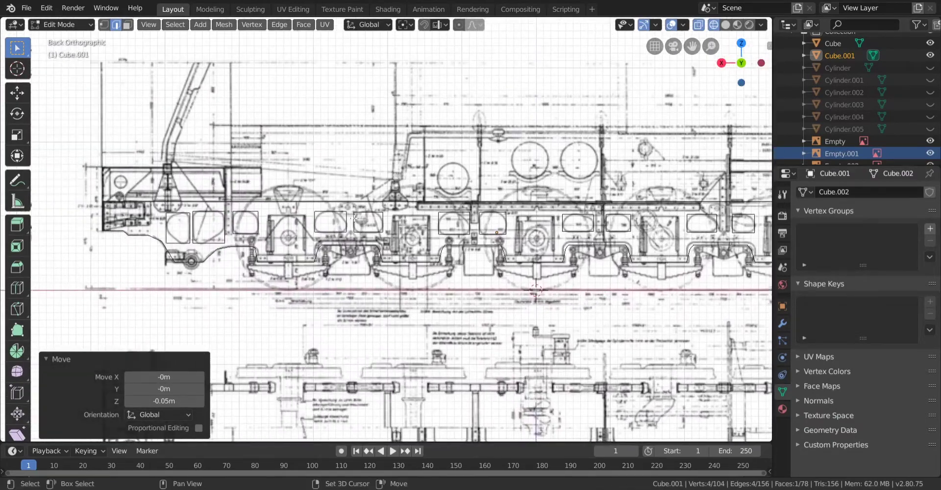
scroll(312, 252, up, 2)
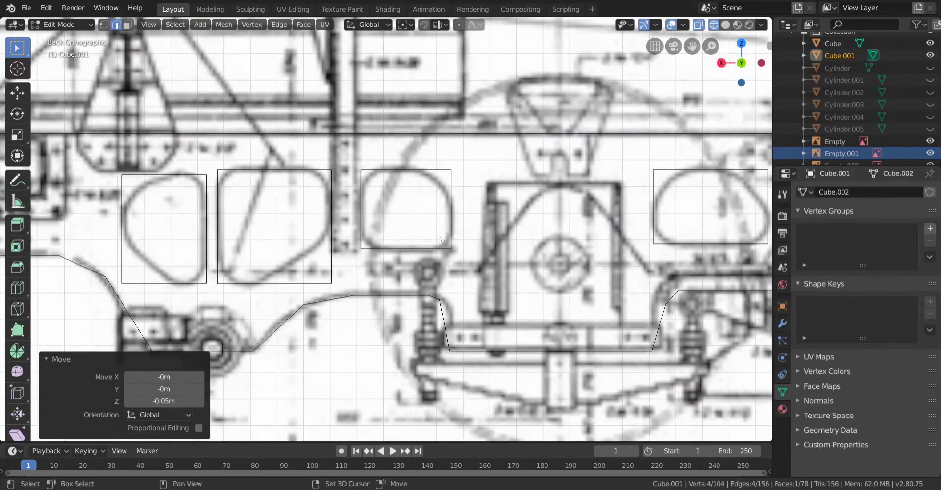
shift+middle_drag(440, 241, 573, 200)
scroll(539, 215, up, 1)
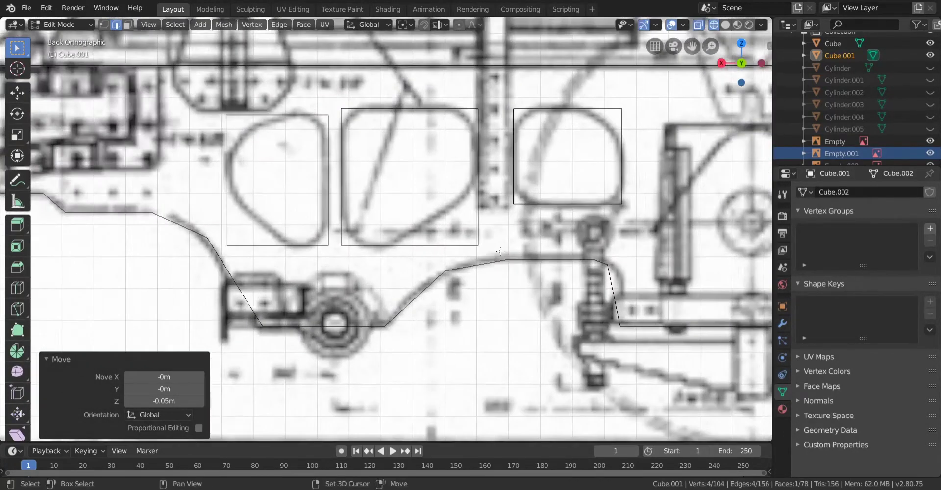
shift+middle_drag(476, 251, 425, 262)
scroll(425, 262, up, 4)
drag(518, 330, 518, 331)
scroll(490, 260, down, 3)
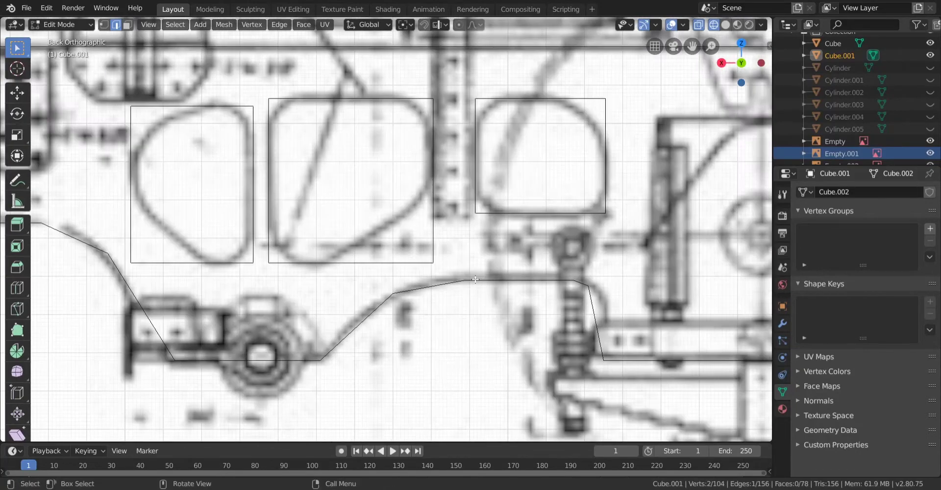
scroll(458, 181, up, 2)
scroll(444, 185, down, 2)
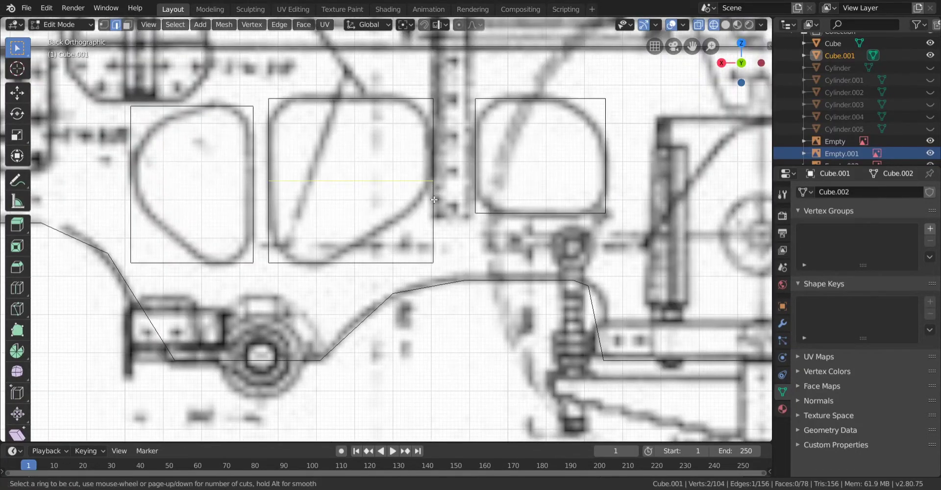
right_click(434, 200)
scroll(398, 224, up, 3)
scroll(405, 246, down, 1)
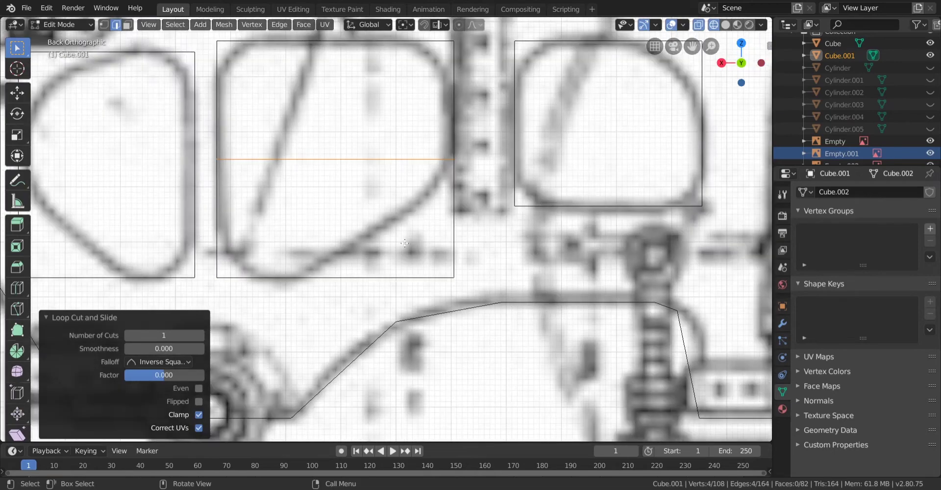
drag(407, 248, 520, 340)
key(g)
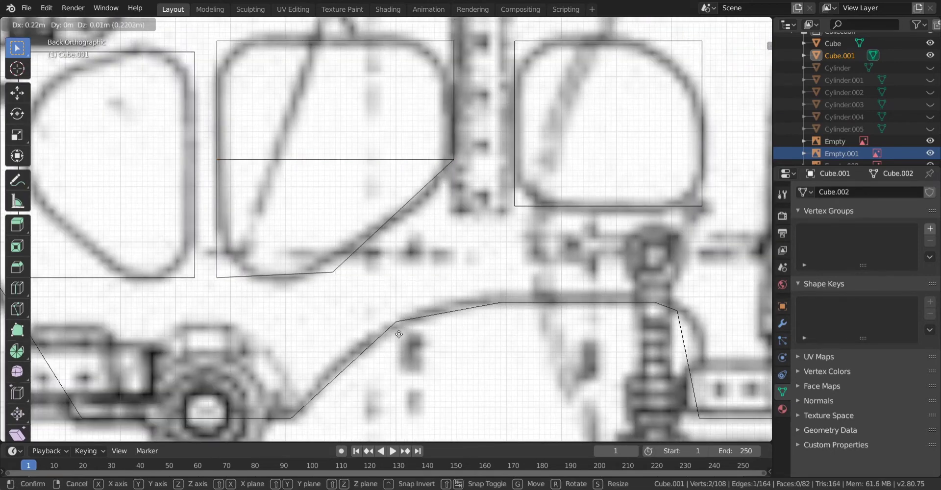
click(367, 340)
scroll(453, 323, down, 4)
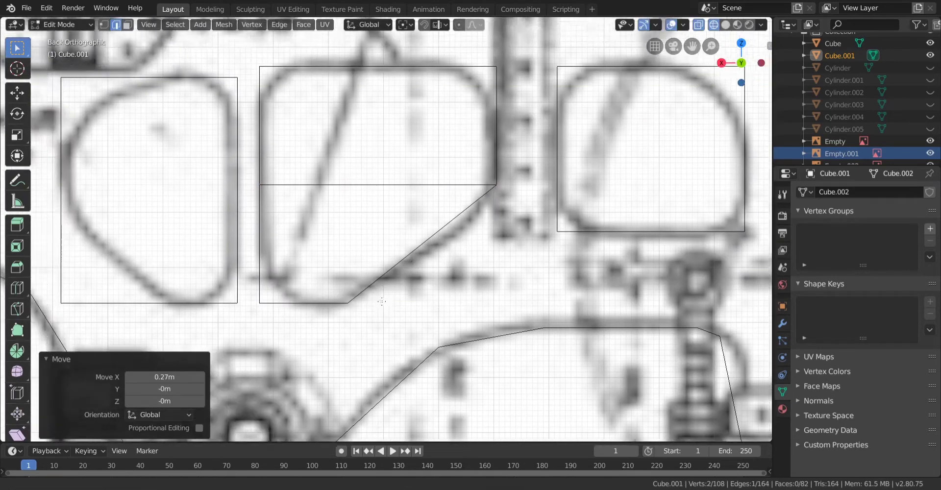
scroll(304, 255, up, 4)
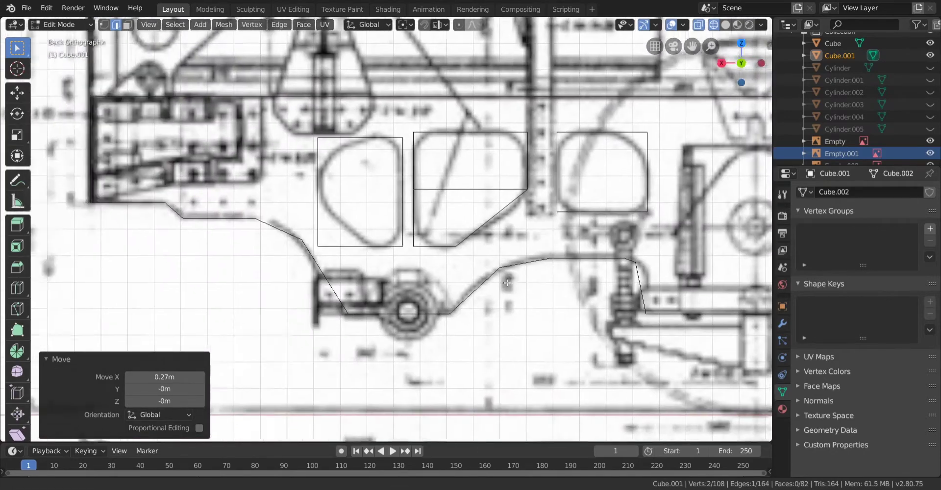
Add a loop cut with slide factor 0.200 to the endmost box and move its lower left edge -0.19 m along X
scroll(202, 234, up, 1)
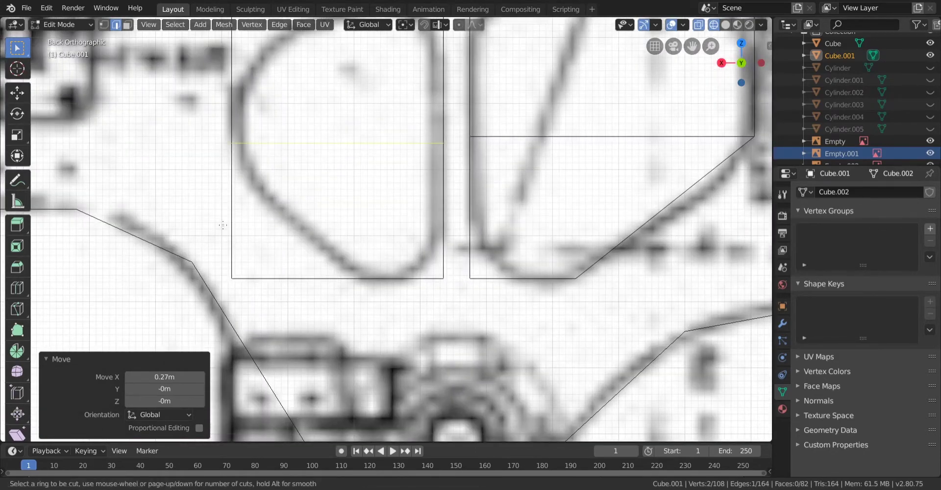
click(222, 225)
click(223, 257)
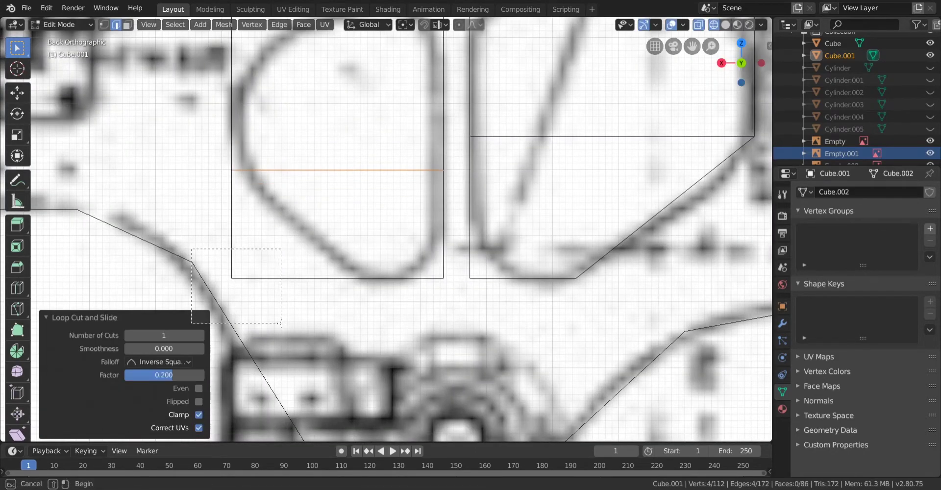
drag(281, 323, 281, 323)
key(g)
click(404, 320)
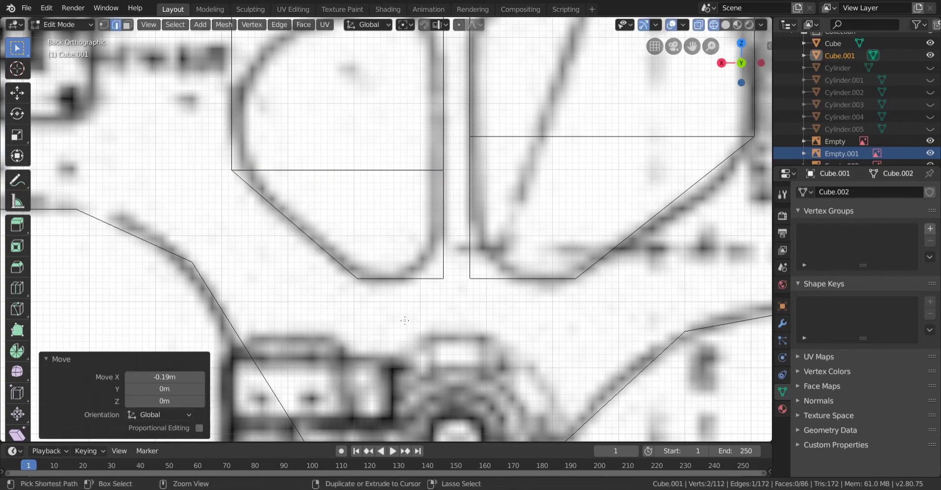
scroll(353, 301, down, 4)
Bevel the endmost box's upper corners with 2 segments, 0.18 m wide on the left edge and 0.06 m on the right
scroll(323, 155, up, 3)
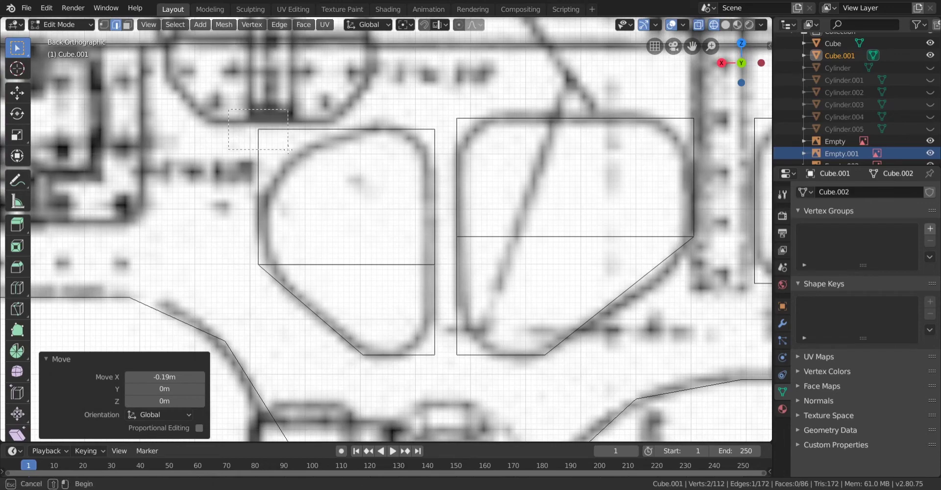
drag(288, 150, 289, 150)
shift+middle_drag(387, 283, 316, 255)
key(ctrl+b)
click(195, 268)
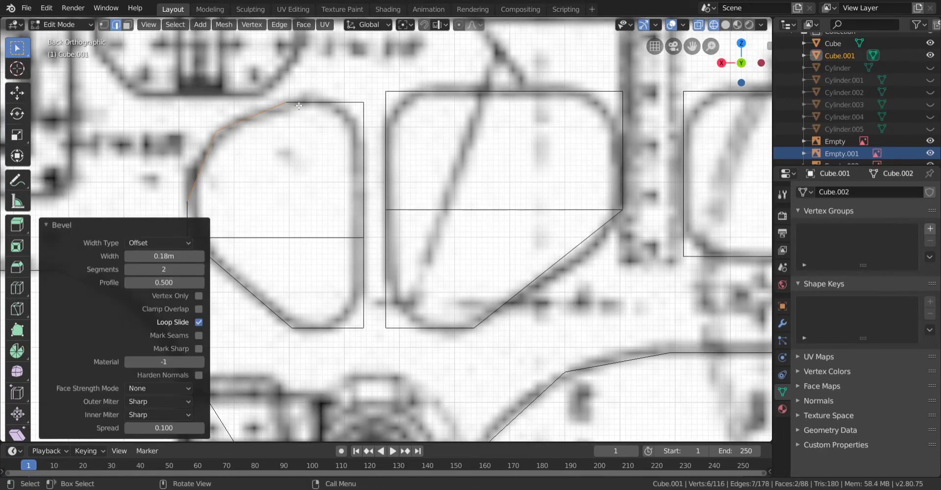
scroll(215, 132, down, 1)
shift+middle_drag(211, 138, 265, 145)
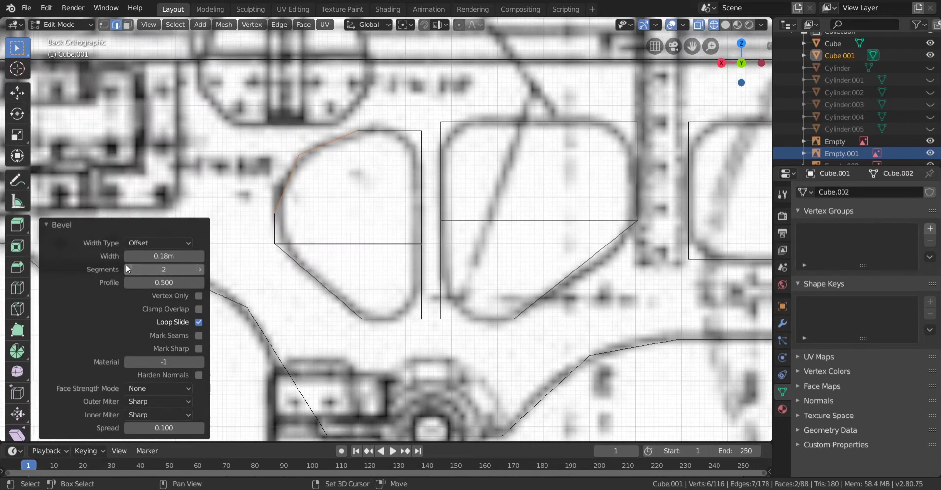
scroll(337, 137, up, 3)
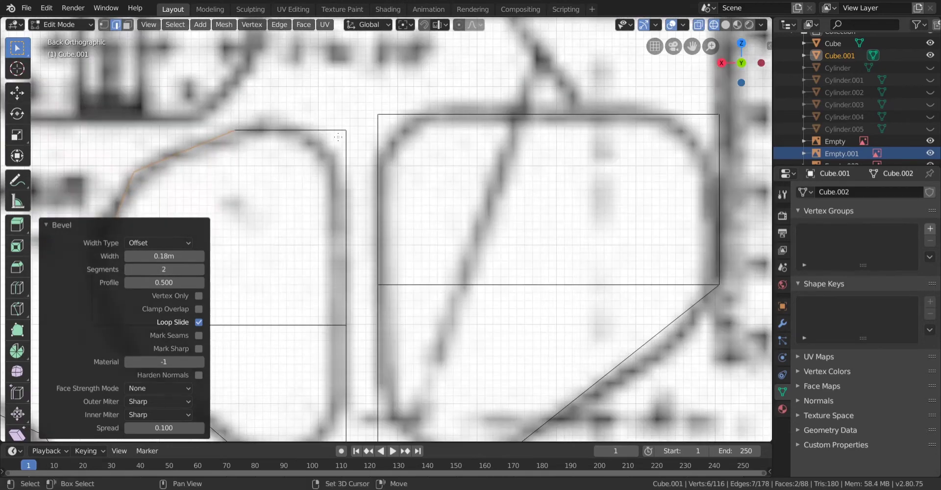
drag(370, 175, 364, 169)
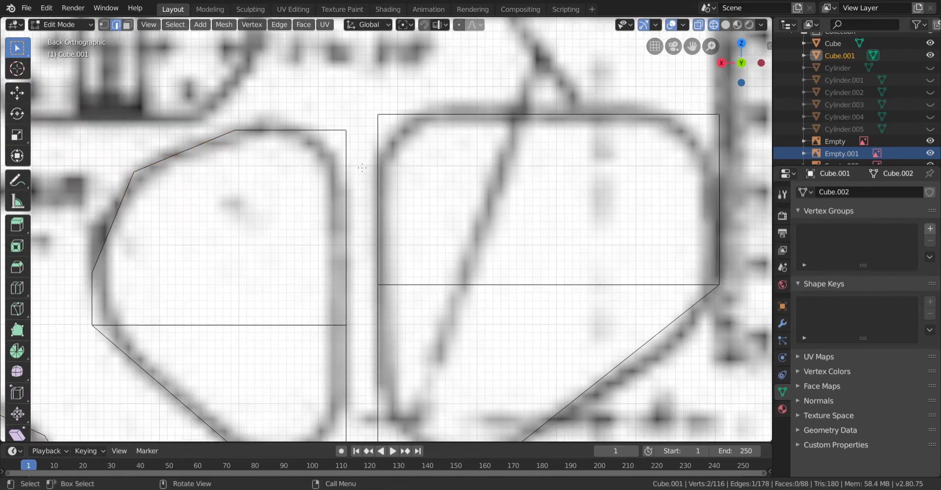
key(ctrl+b)
click(361, 168)
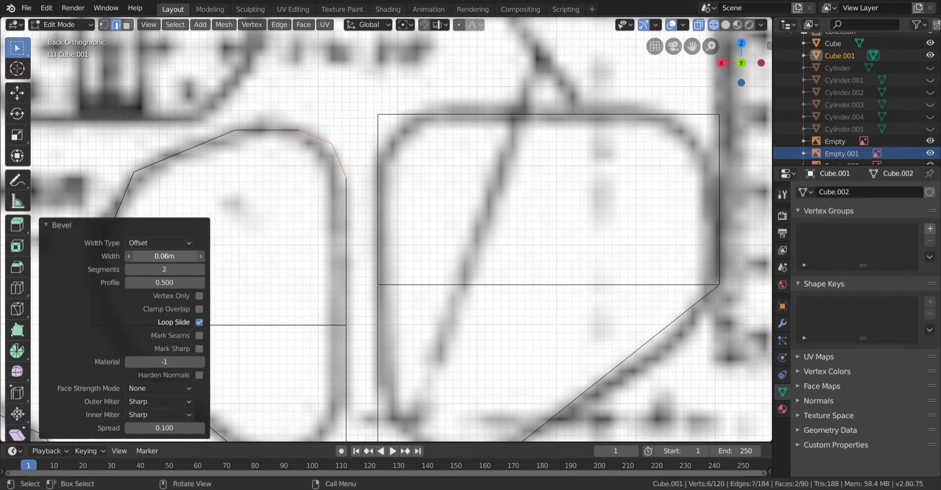
Bevel the endmost box's lower right corner, its slanted lower left corner by 0.04 m with 1 segment, and its left corner
shift+middle_drag(361, 294, 418, 129)
drag(390, 277, 413, 319)
key(ctrl+b)
click(444, 387)
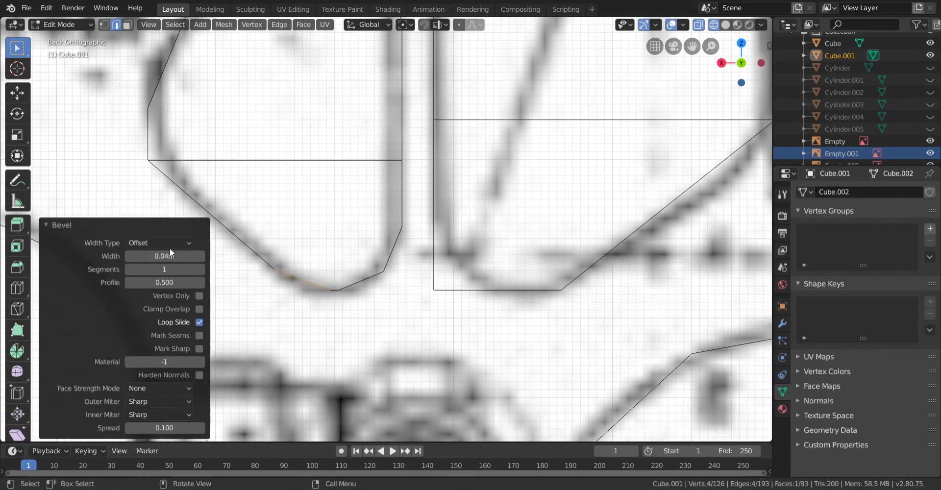
shift+middle_drag(171, 206, 256, 242)
drag(214, 179, 247, 213)
key(ctrl+b)
click(265, 225)
Bevel the corners of the second box before the first axle to follow its rounded, slanted cut-out
scroll(385, 229, down, 4)
scroll(528, 276, up, 1)
drag(548, 300, 528, 276)
shift+middle_drag(528, 276, 356, 294)
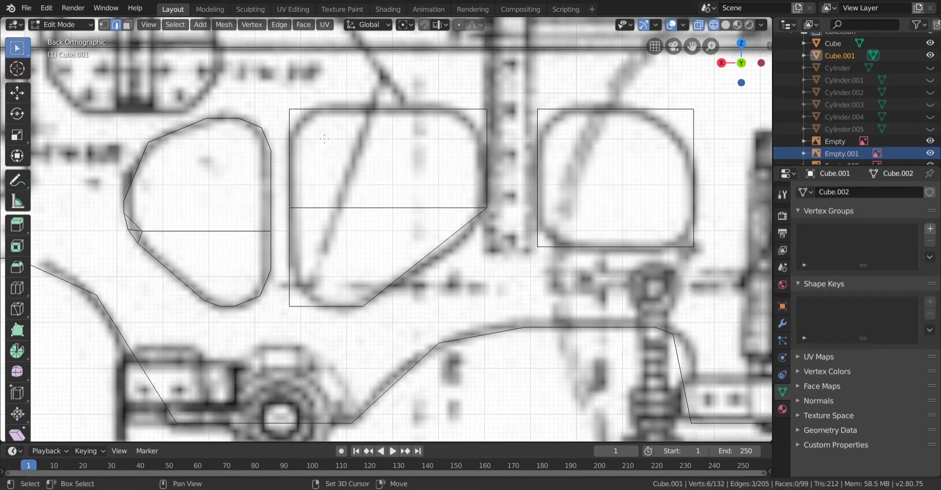
key(ctrl+b)
click(324, 140)
drag(159, 256, 179, 255)
scroll(490, 220, up, 2)
shift+middle_drag(500, 221, 412, 198)
key(ctrl+b)
Round the box closest before the first axle, bevelling three corners 0.07 m with 2 segments and the upper right corner wider
shift+middle_drag(510, 162, 344, 183)
shift+middle_drag(408, 89, 406, 193)
key(ctrl+b)
click(201, 256)
key(ctrl+z)
shift+click(406, 194)
key(ctrl+KP_1)
scroll(386, 229, up, 2)
key(ctrl+b)
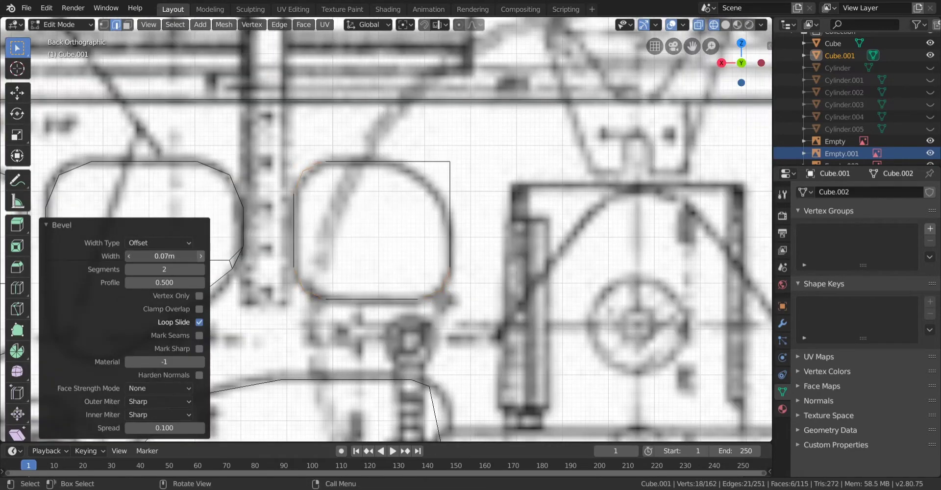
drag(436, 147, 463, 175)
key(ctrl+b)
click(412, 196)
Bevel the corners of the first box past the first axle to its cut-out, with 0.07 m and 2 segments at the lower right
shift+middle_drag(735, 196, 219, 175)
drag(269, 127, 296, 154)
key(ctrl+b)
drag(495, 126, 463, 158)
key(ctrl+r)
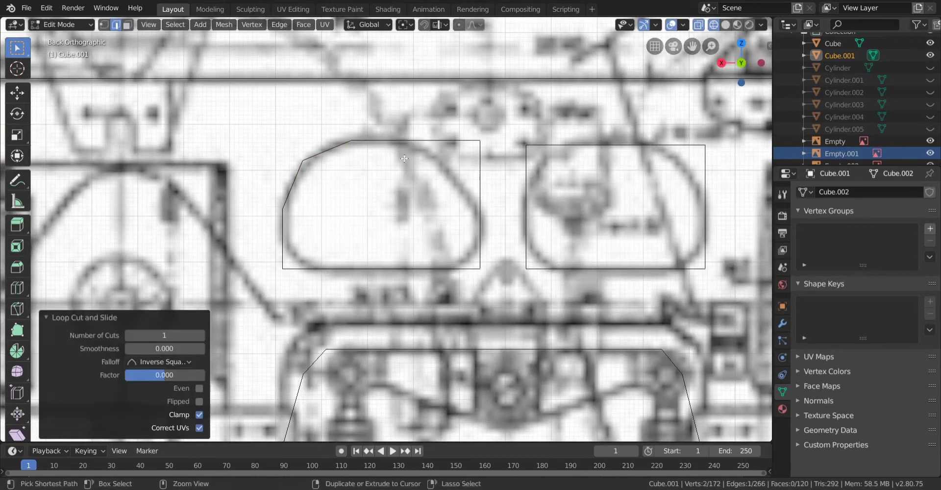
scroll(441, 186, up, 2)
key(ctrl+b)
drag(170, 258, 196, 258)
drag(505, 267, 533, 316)
key(ctrl+v)
key(ctrl+b)
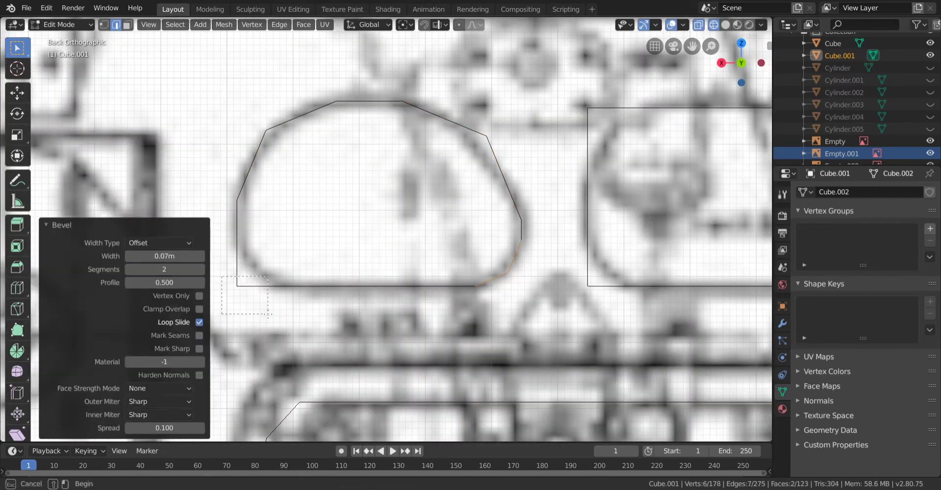
Bevel the corners of the second box past the first axle to its cut-out, with 2 segments and 0.08 m at the lower right
shift+middle_drag(588, 205, 383, 191)
drag(365, 253, 402, 290)
key(ctrl+b)
drag(166, 256, 194, 256)
shift+middle_drag(431, 147, 343, 210)
drag(274, 139, 314, 174)
key(ctrl+b)
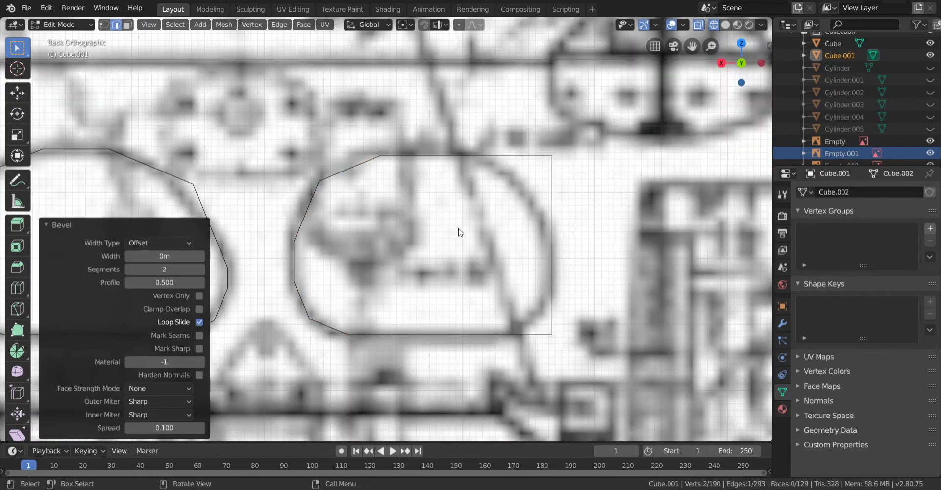
text(0.08m)
drag(532, 312, 572, 356)
key(ctrl+b)
scroll(392, 230, down, 4)
scroll(391, 231, up, 5)
key(ctrl+b)
Bevel all four corners of the first box between the second and middle axles to match its cut-out, using 2 segments
shift+middle_drag(625, 246, 407, 254)
drag(407, 255, 447, 314)
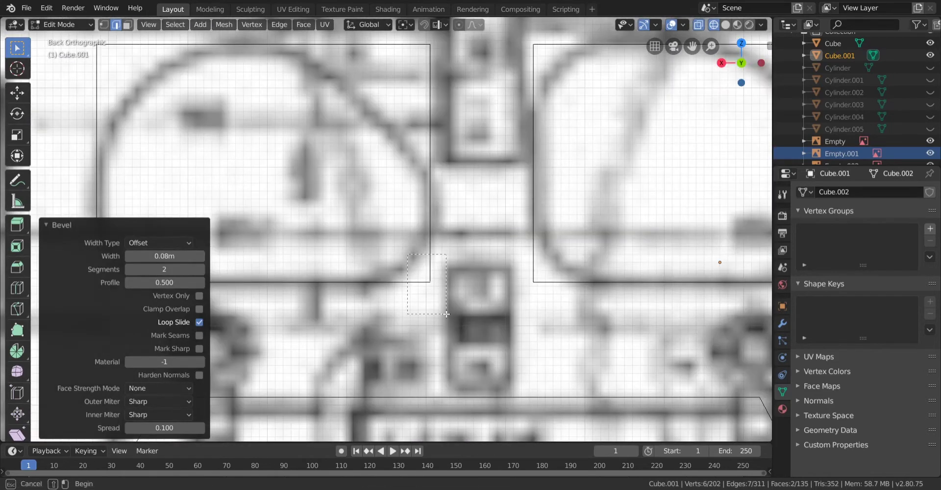
key(ctrl+b)
key(ctrl+v)
shift+middle_drag(343, 147, 410, 229)
key(ctrl+b)
drag(164, 256, 201, 256)
shift+middle_drag(147, 105, 313, 135)
key(ctrl+b)
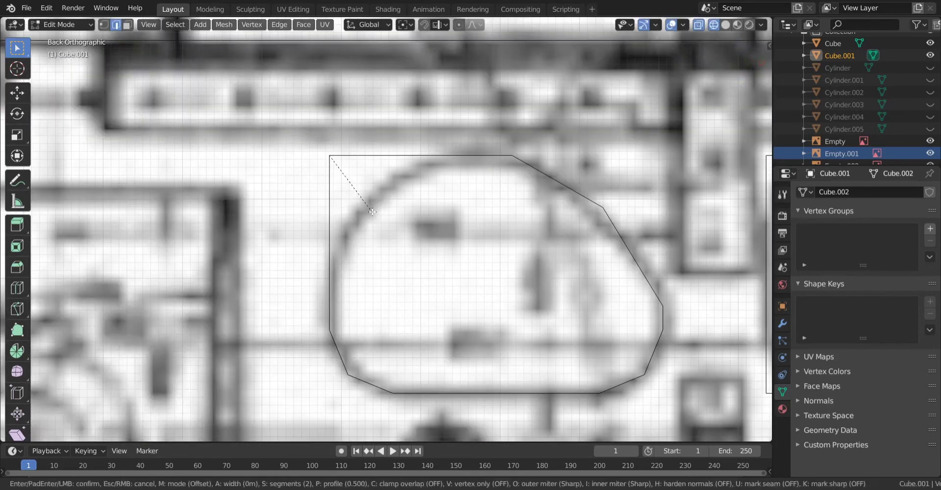
click(372, 212)
Bevel the corners of the box just before the middle axle to follow its rounded cut-out
scroll(385, 229, down, 2)
shift+middle_drag(613, 196, 221, 170)
key(ctrl+b)
drag(164, 256, 186, 257)
key(ctrl+b)
key(ctrl+z)
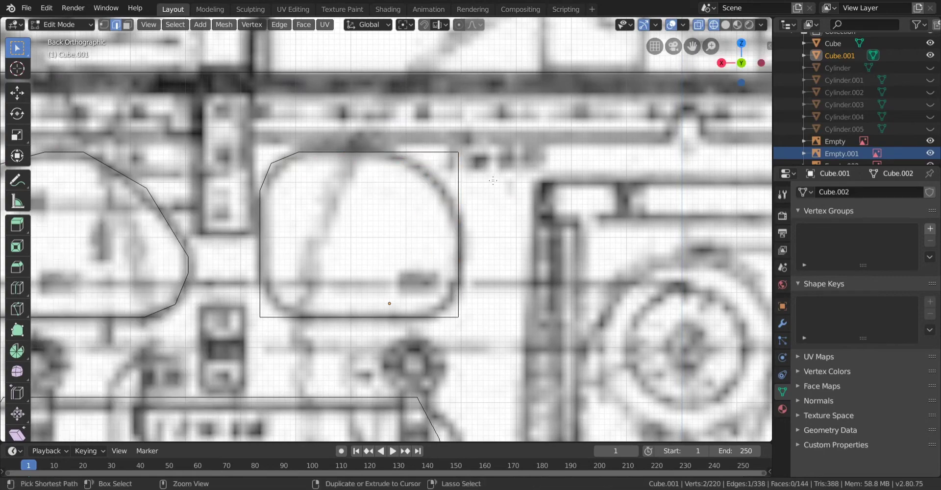
key(ctrl+b)
drag(432, 290, 485, 345)
key(ctrl+b)
drag(232, 290, 307, 346)
key(ctrl+b)
Bevel the corners of the first box past the middle axle to its cut-out
scroll(368, 245, down, 1)
shift+middle_drag(588, 250, 282, 253)
scroll(282, 253, up, 2)
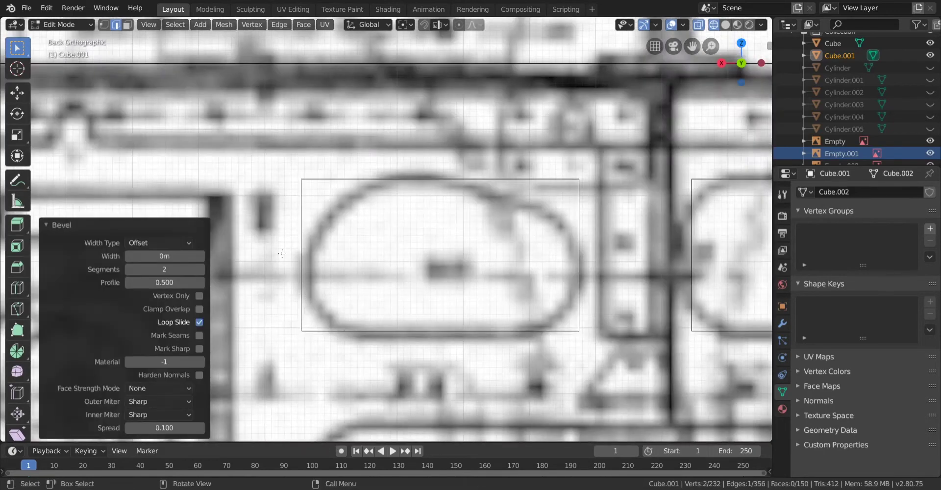
click(271, 328)
drag(280, 306, 321, 350)
key(ctrl+b)
click(370, 375)
shift+middle_drag(505, 312, 351, 296)
drag(392, 141, 443, 188)
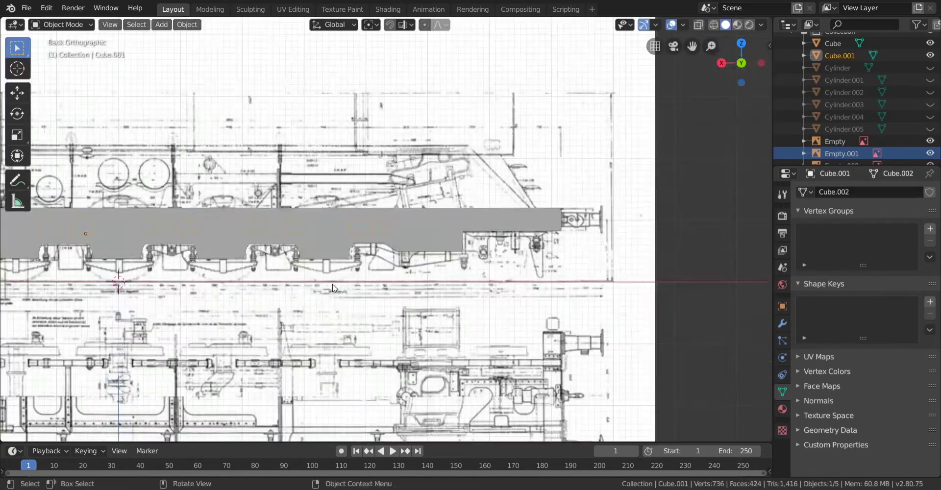
Scale all the cut-out shapes by 58.930 along Y so they pass through both frame plates
mouse_move(338, 270)
middle_down()
mouse_move(245, 308)
mouse_move(275, 275)
mouse_move(297, 268)
mouse_move(301, 288)
mouse_move(380, 245)
mouse_move(286, 302)
mouse_move(295, 300)
middle_up()
scroll(275, 275, up, 3)
scroll(275, 275, down, 2)
key(Tab)
key(a)
middle_drag(363, 267, 395, 250)
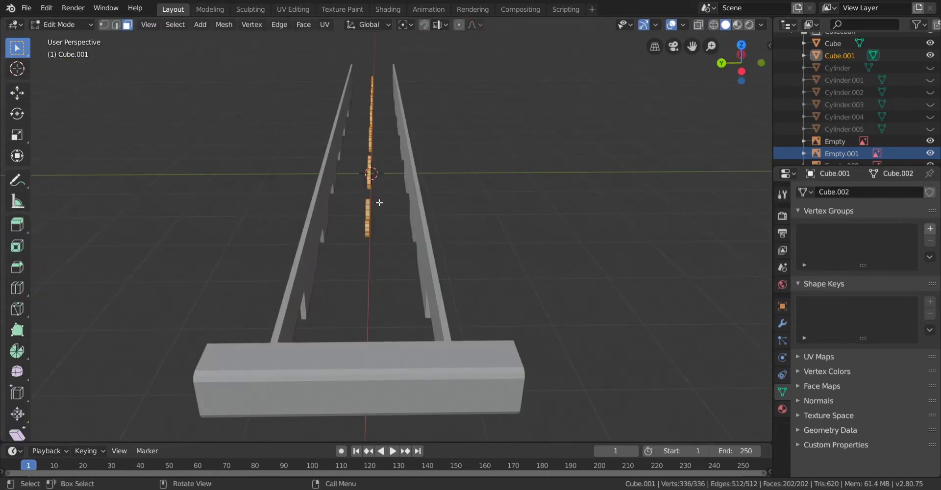
middle_drag(379, 203, 358, 205)
key(s)
click(357, 205)
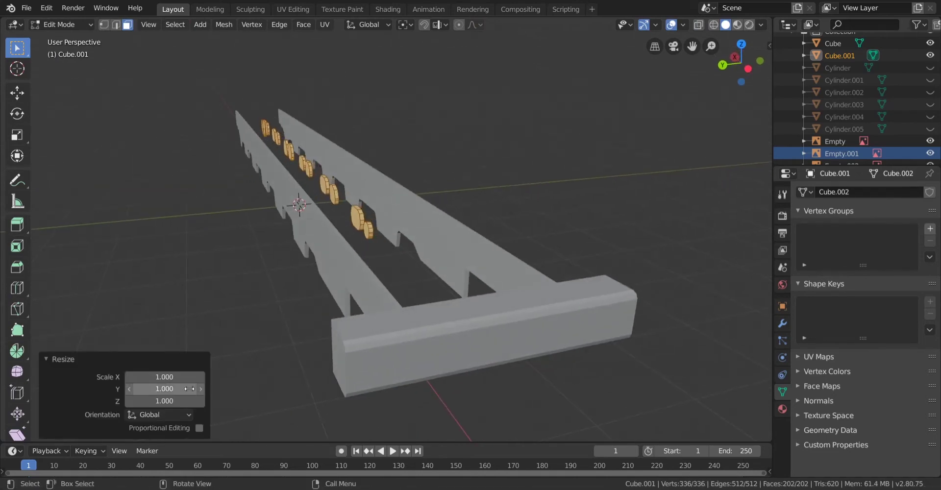
drag(189, 388, 253, 388)
scroll(262, 369, down, 2)
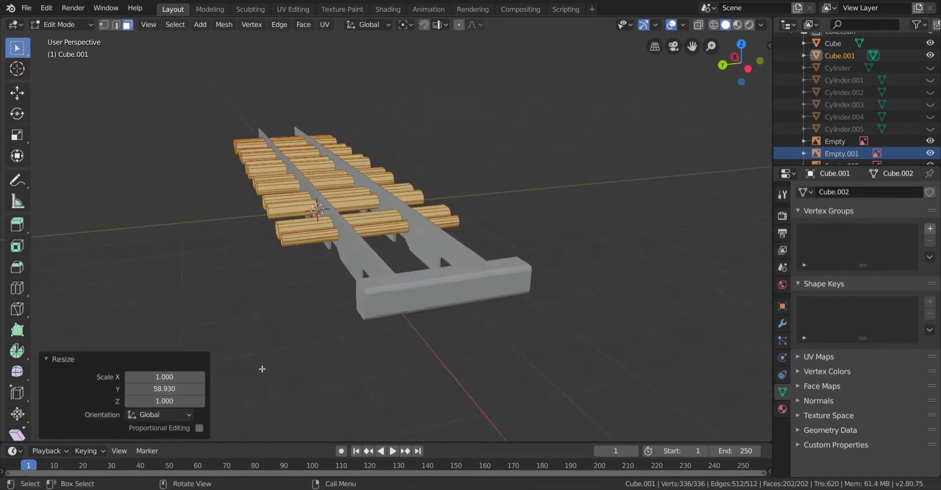
middle_drag(262, 369, 417, 322)
key(Tab)
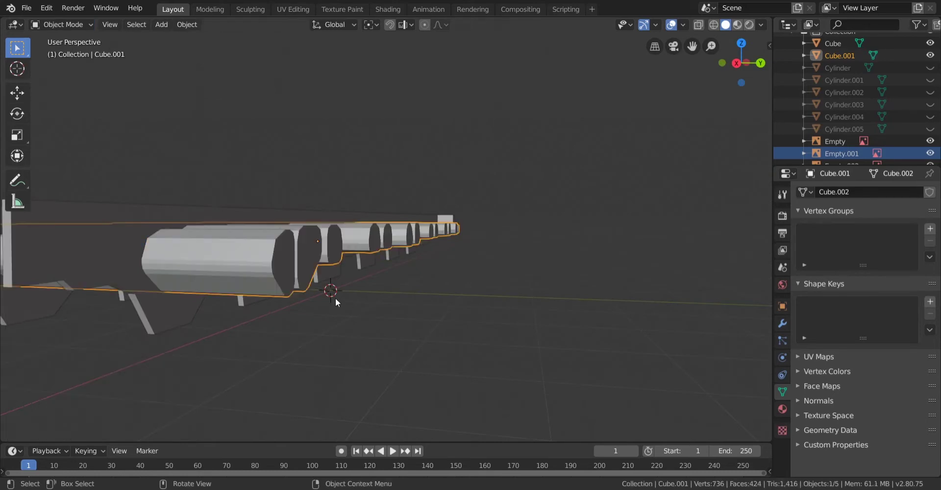
middle_drag(483, 246, 436, 247)
key(z)
scroll(375, 234, up, 3)
mouse_move(376, 234)
shift+middle_down()
mouse_move(328, 238)
mouse_move(276, 212)
shift+middle_up()
scroll(276, 212, up, 2)
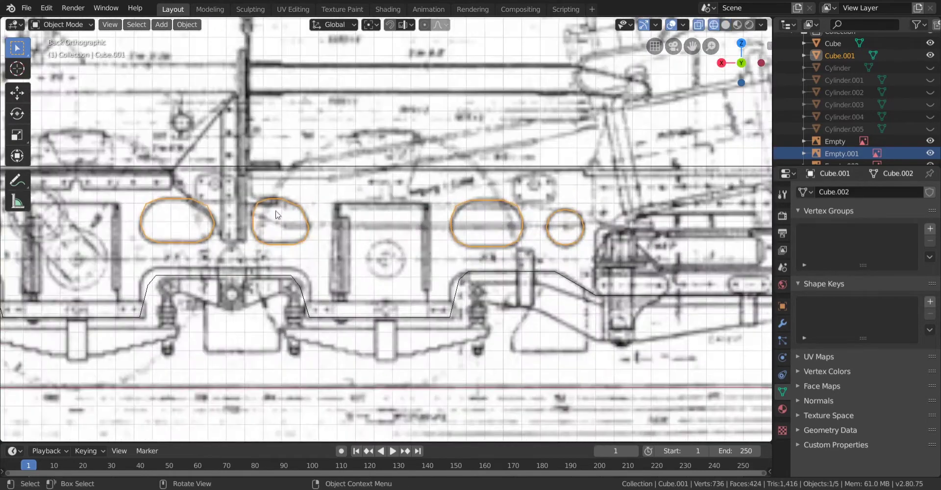
click(161, 25)
mouse_move(177, 39)
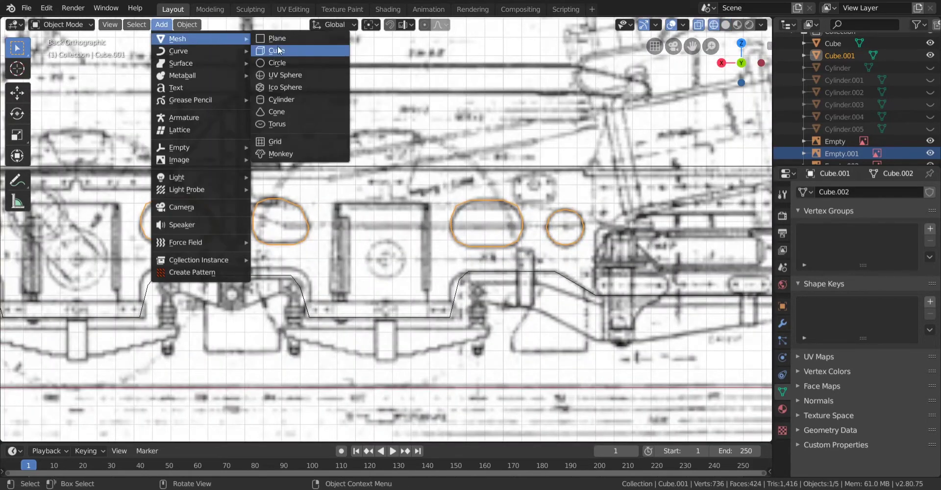
click(277, 45)
scroll(284, 276, down, 3)
scroll(284, 276, up, 6)
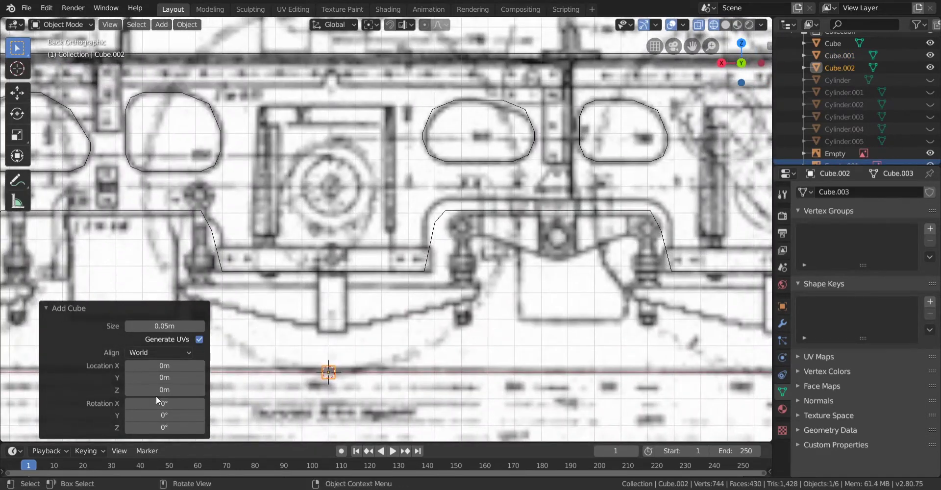
key(ctrl+z)
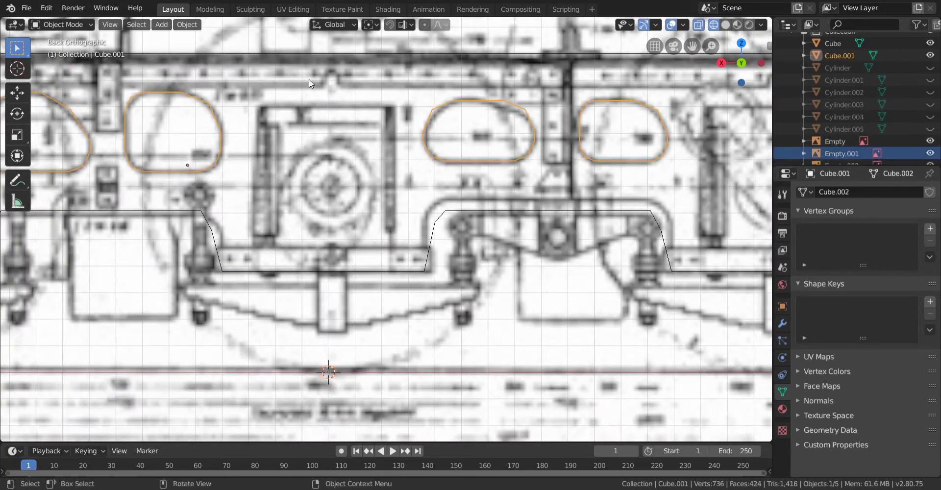
Add a 0.49 m cube centred on the middle axle and raise it to fit the axle-box opening
click(167, 23)
mouse_move(211, 38)
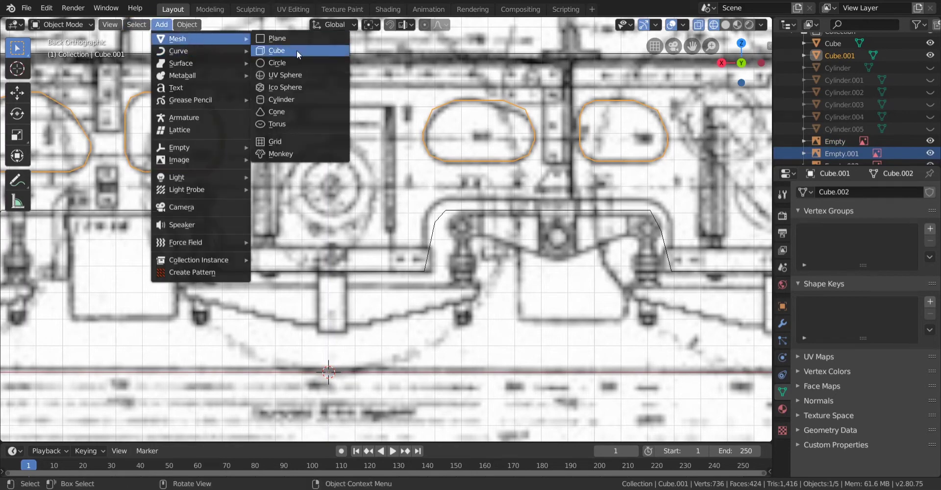
click(276, 51)
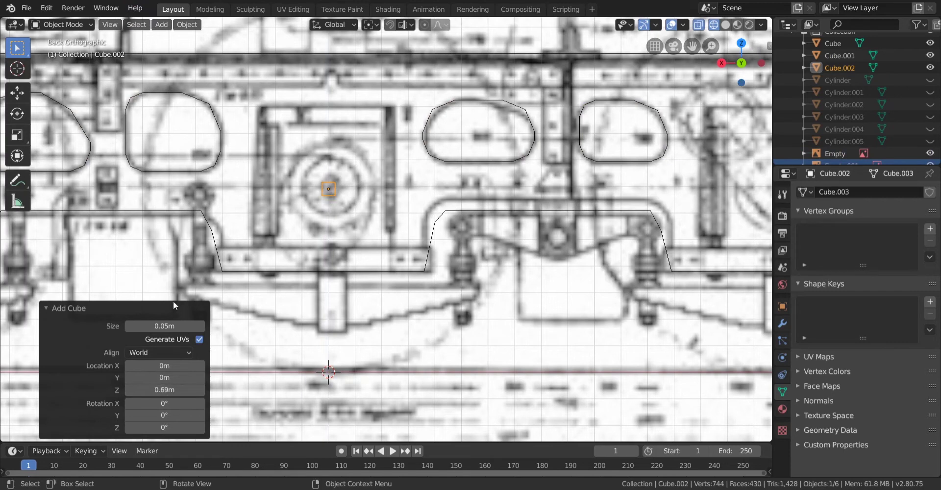
drag(174, 327, 192, 338)
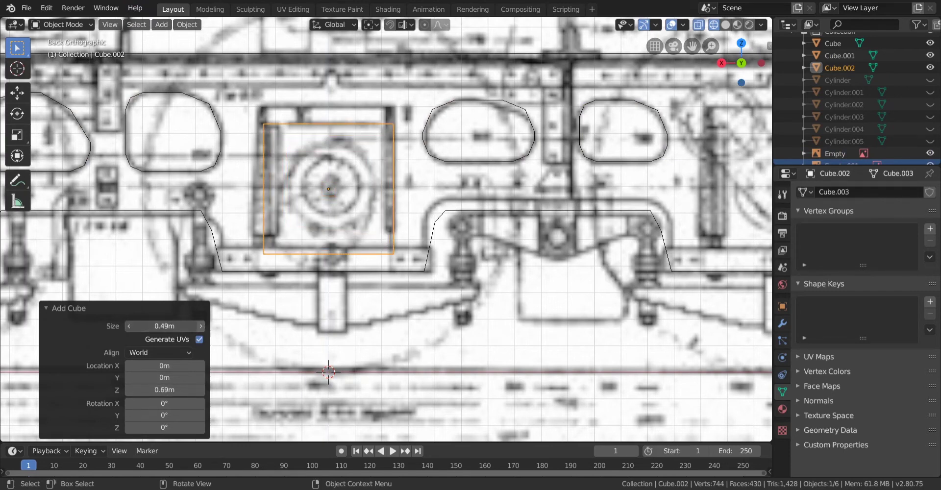
drag(198, 392, 211, 394)
Move the bottom face of the middle axle's cube down 0.2 m along Z, past the frame's lower edge
key(Tab)
drag(387, 272, 398, 273)
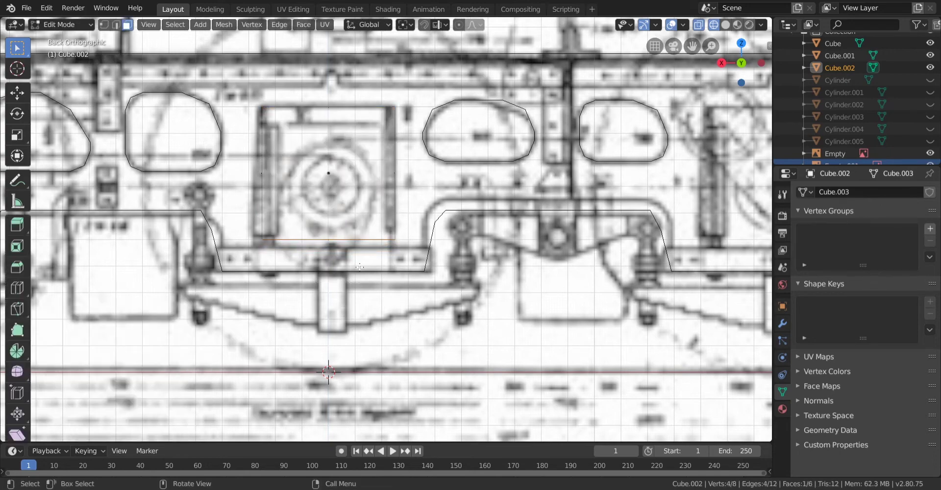
key(g)
click(354, 309)
scroll(355, 308, down, 8)
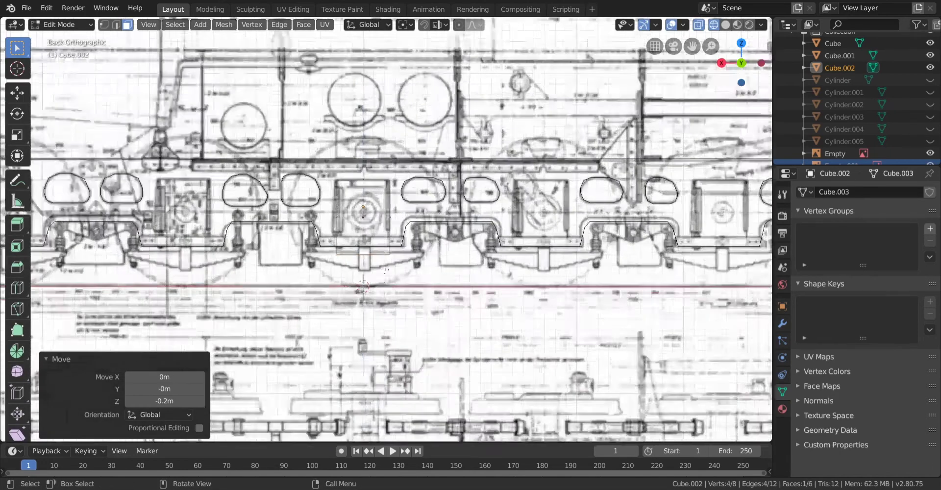
Duplicate the axle-box cutter twice, about -1.7 m along X each time, onto the two axles beyond the middle one
key(shift+d)
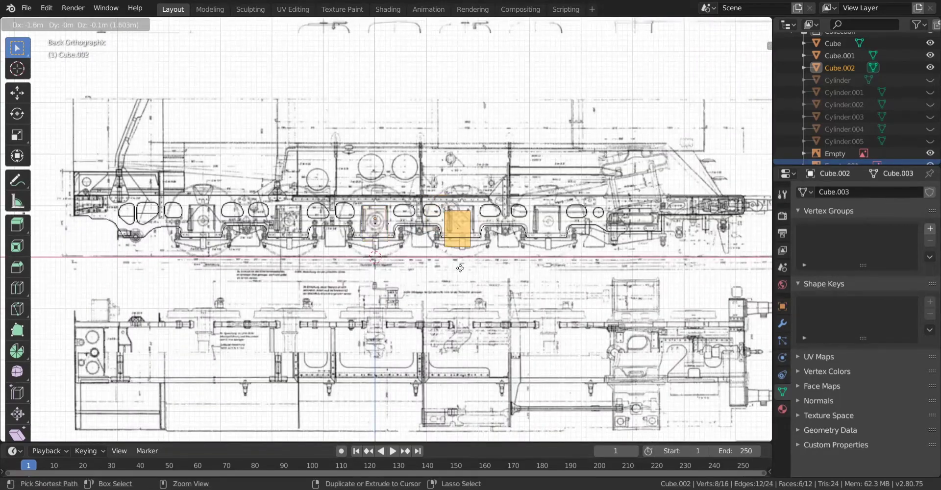
click(464, 263)
scroll(464, 263, up, 5)
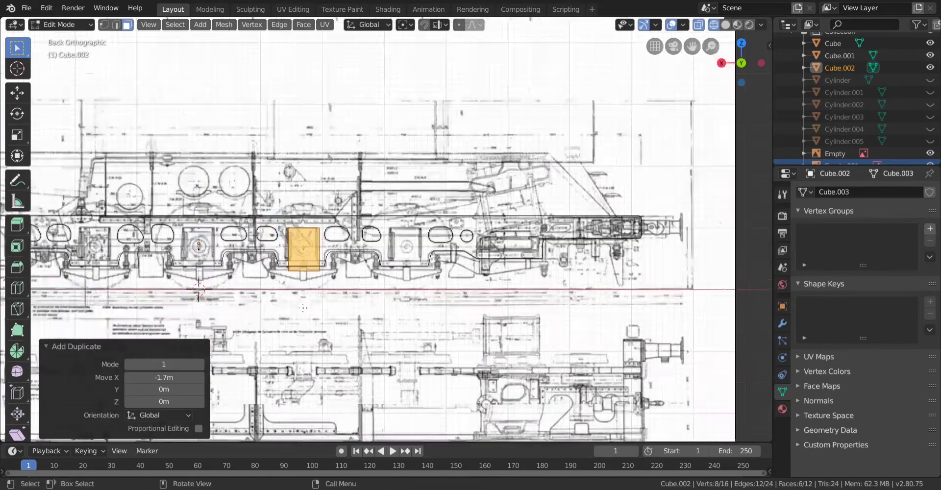
drag(204, 376, 210, 375)
key(shift+d)
scroll(461, 273, down, 5)
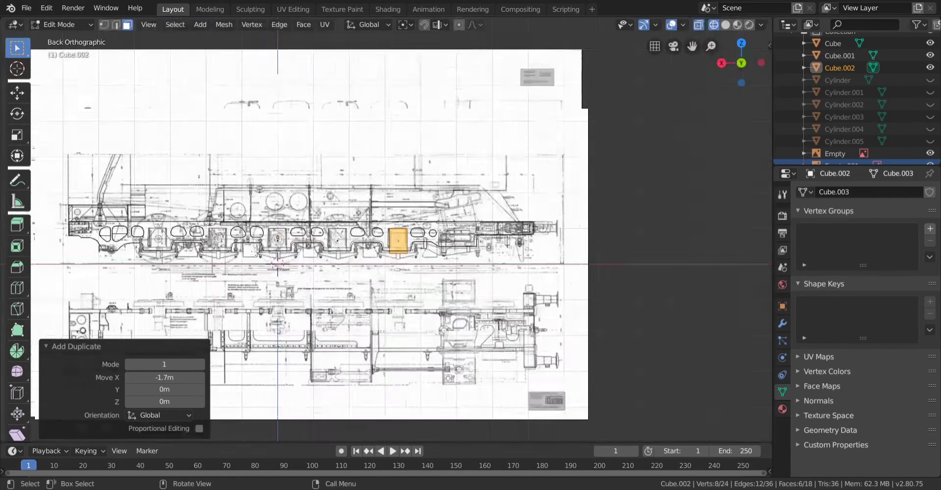
scroll(378, 261, up, 5)
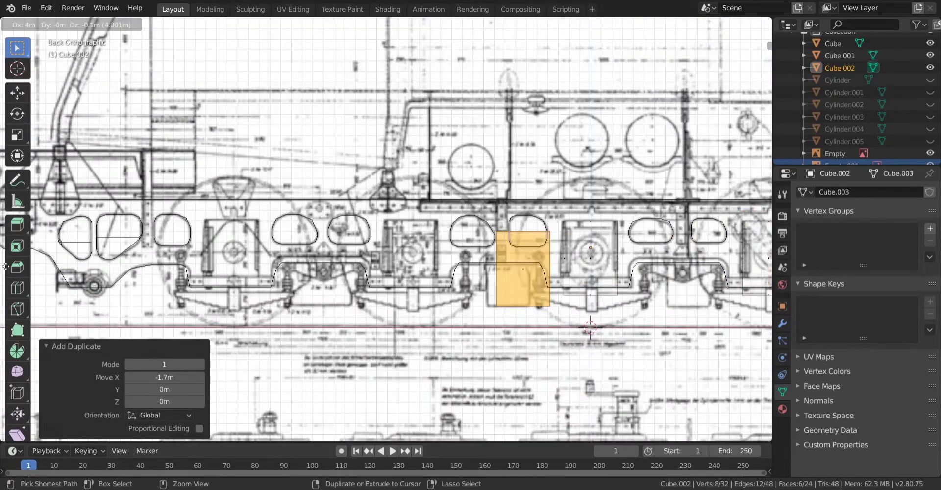
click(661, 257)
scroll(667, 260, down, 1)
key(ctrl+z)
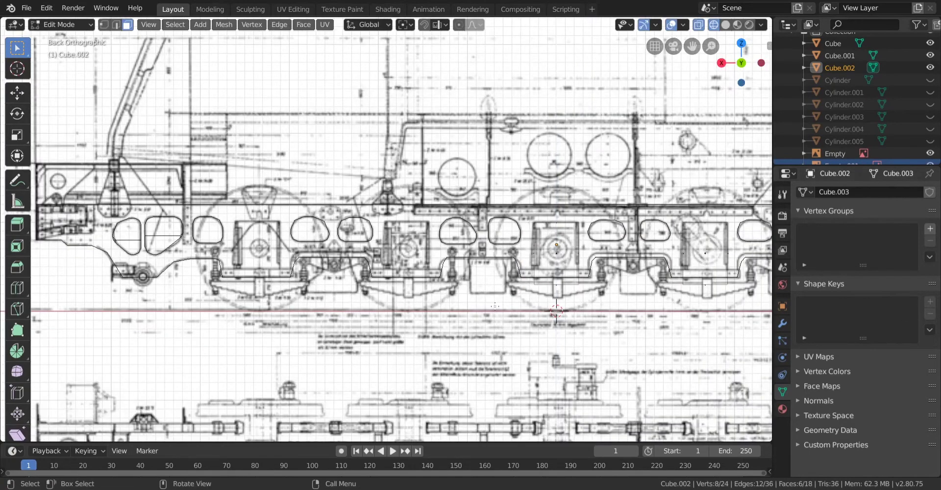
scroll(622, 261, up, 3)
scroll(621, 261, down, 5)
Duplicate the farthest axle-box cutter 5.04 m along X onto the opening just before the middle axle
key(shift+d)
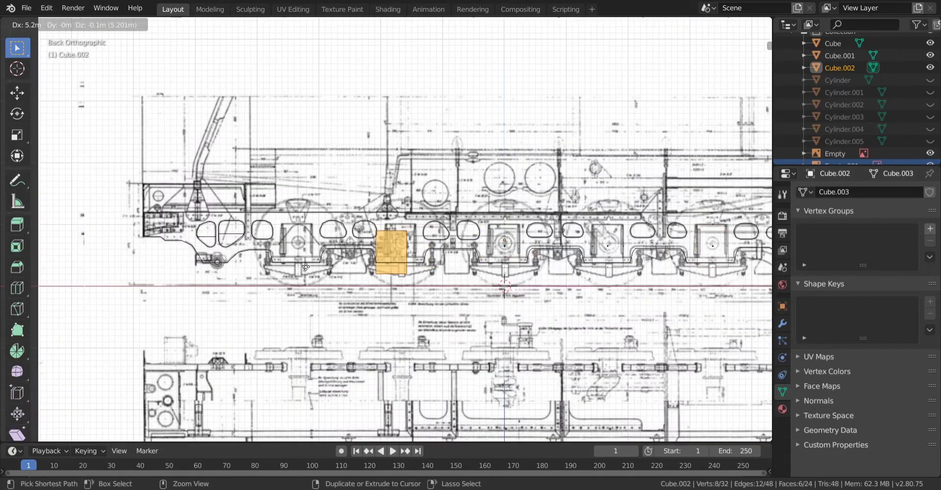
click(316, 261)
scroll(316, 261, up, 7)
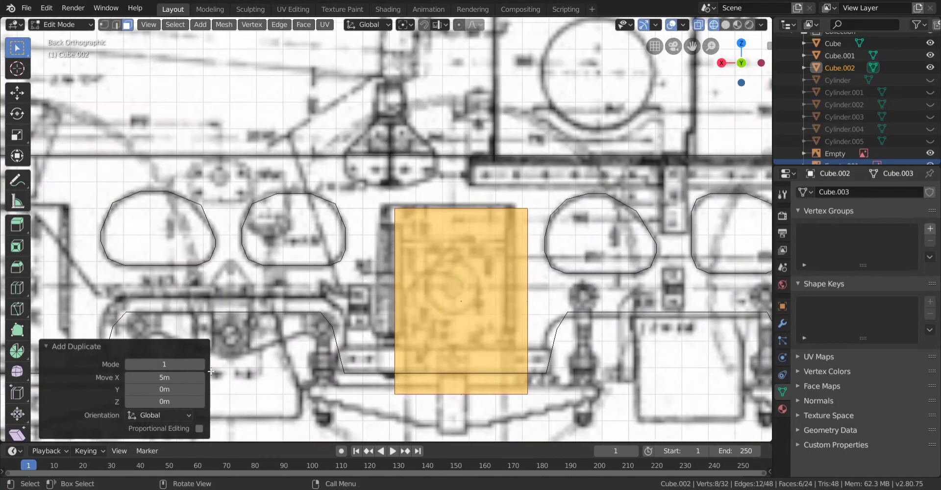
click(201, 377)
click(201, 378)
click(201, 378)
Duplicate the newest axle-box cutter 1.7 m along X onto the first axle's opening
scroll(431, 304, down, 7)
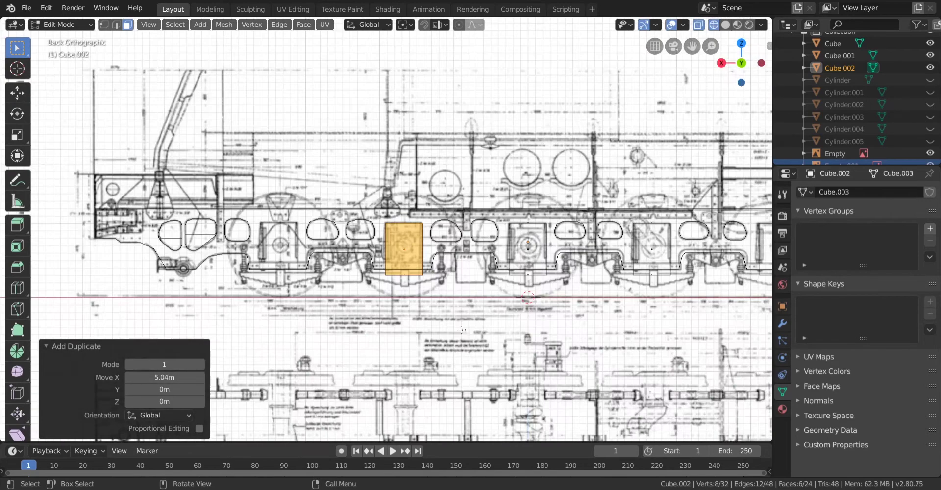
shift+middle_drag(446, 302, 291, 283)
scroll(291, 283, up, 4)
shift+middle_drag(181, 283, 545, 250)
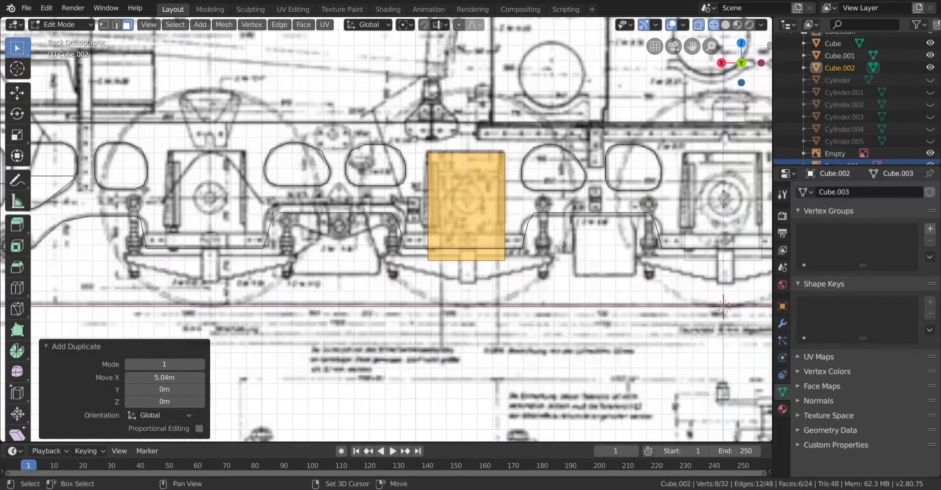
key(shift+d)
click(263, 249)
scroll(228, 255, down, 2)
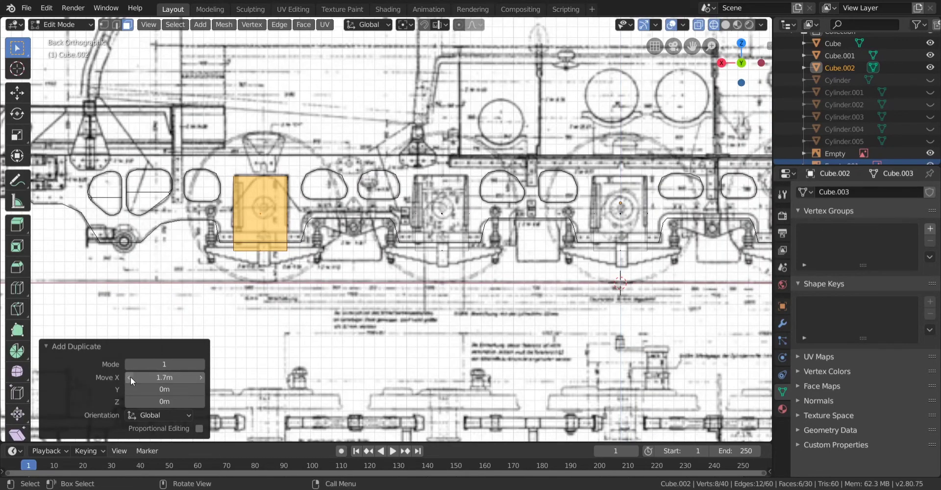
Scale all five axle-box cutters along Y so they pass through both frame plates
scroll(347, 281, down, 4)
shift+middle_drag(347, 281, 262, 311)
scroll(262, 311, down, 1)
key(shift+z)
middle_drag(449, 257, 304, 314)
scroll(359, 306, up, 2)
key(a)
key(s)
click(398, 292)
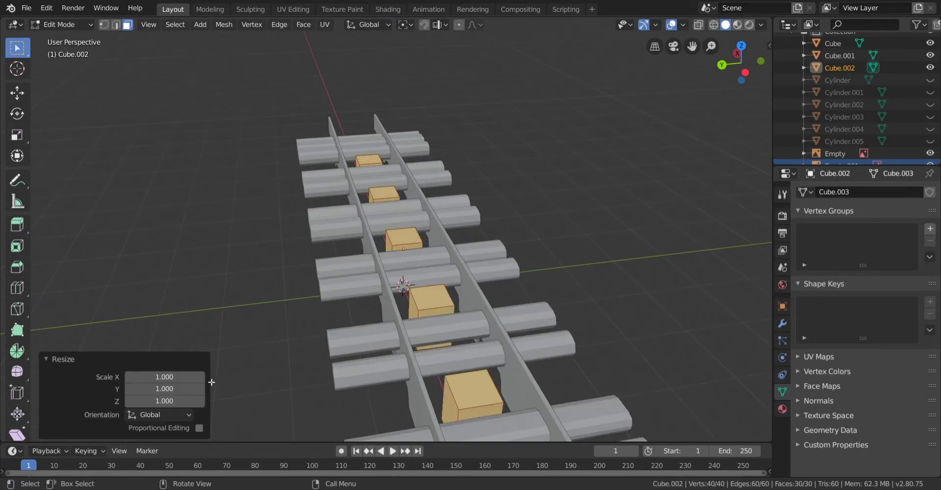
drag(164, 389, 235, 389)
drag(165, 389, 200, 389)
middle_drag(321, 329, 414, 277)
key(Tab)
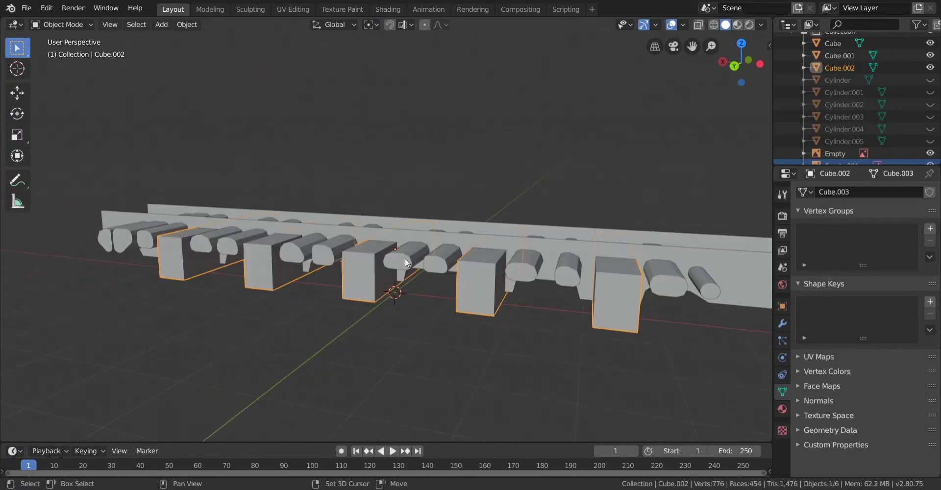
Join the axle-box cutters with the rounded cut-out shapes into one object and deselect it
shift+click(405, 257)
key(ctrl+j)
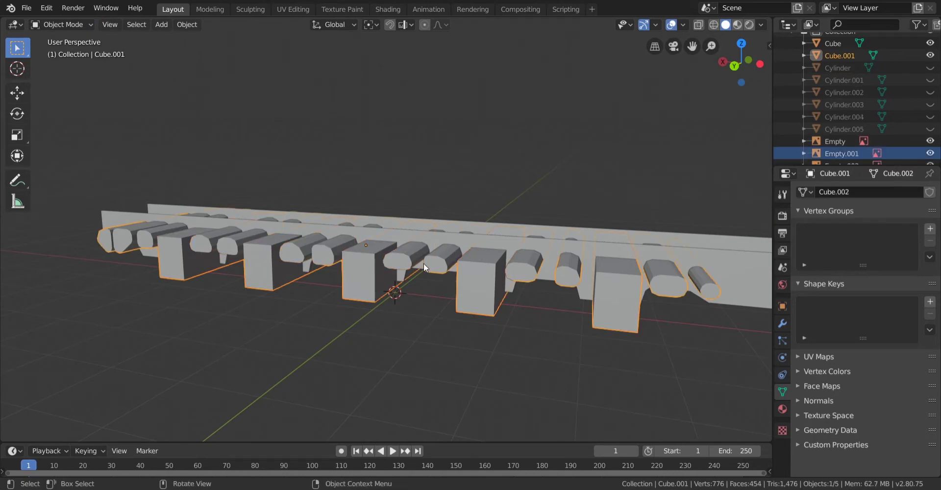
middle_drag(423, 263, 659, 314)
click(483, 360)
Select the frame and examine its crossbeam end against the side-view blueprint
middle_drag(713, 346, 419, 202)
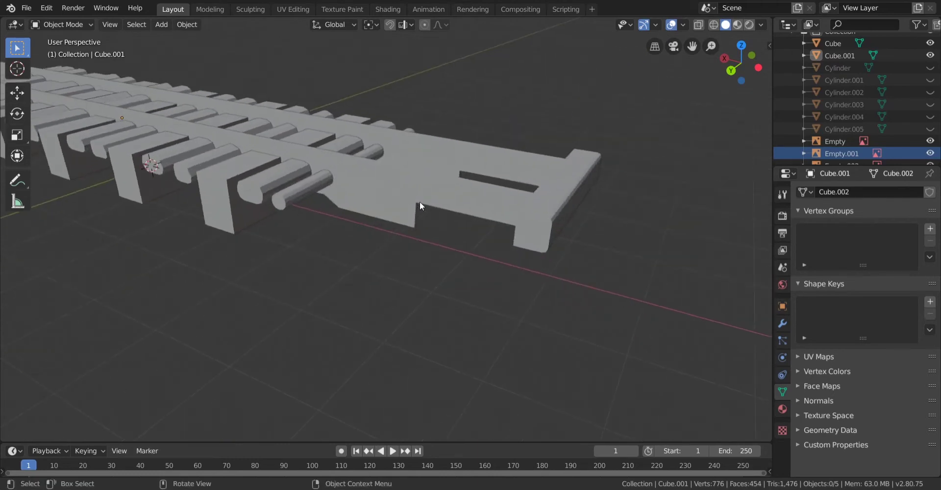
click(480, 201)
middle_drag(480, 201, 495, 186)
click(739, 72)
key(z)
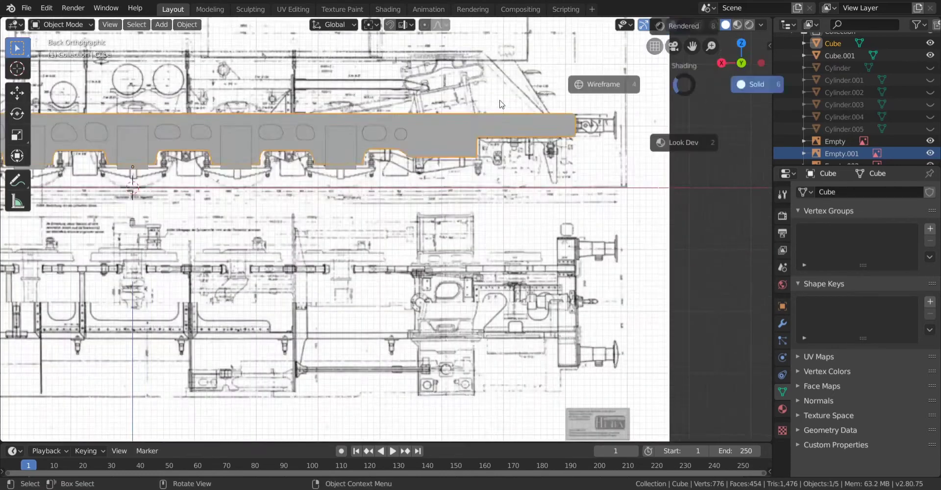
click(608, 82)
scroll(471, 133, up, 1)
shift+middle_drag(445, 142, 411, 192)
key(z)
click(490, 184)
scroll(506, 175, down, 1)
middle_drag(504, 171, 549, 206)
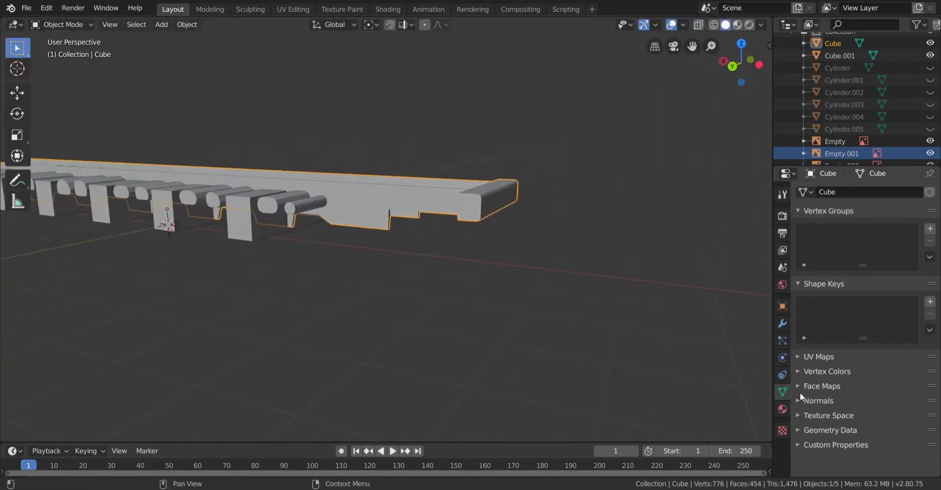
Add a Boolean modifier to the frame, set to Difference, with the joined cutters Cube.001 as its object
click(782, 323)
click(850, 194)
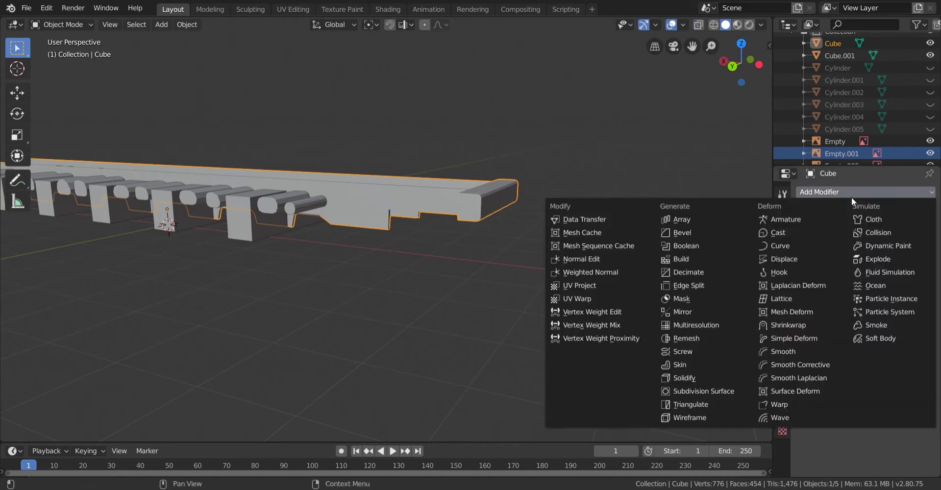
click(691, 246)
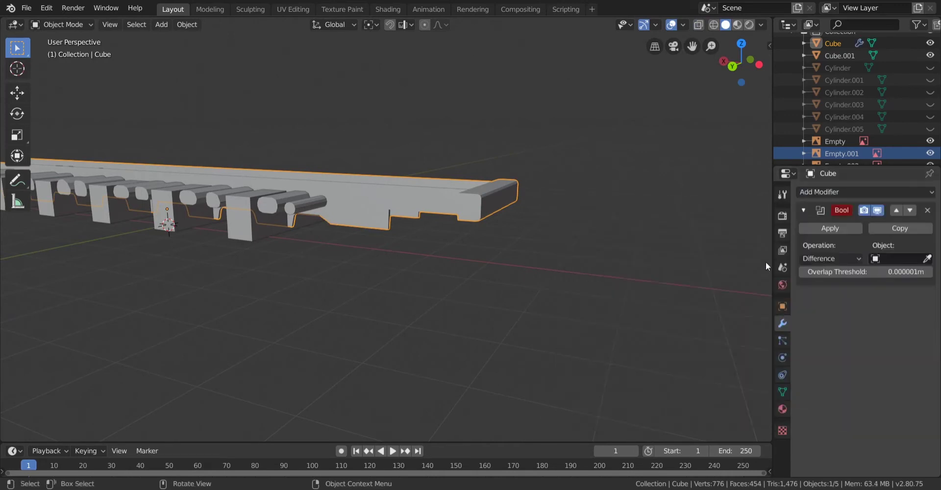
click(927, 259)
click(253, 237)
Hide the joined cutter object Cube.001 to leave only the cut frame in view
click(251, 240)
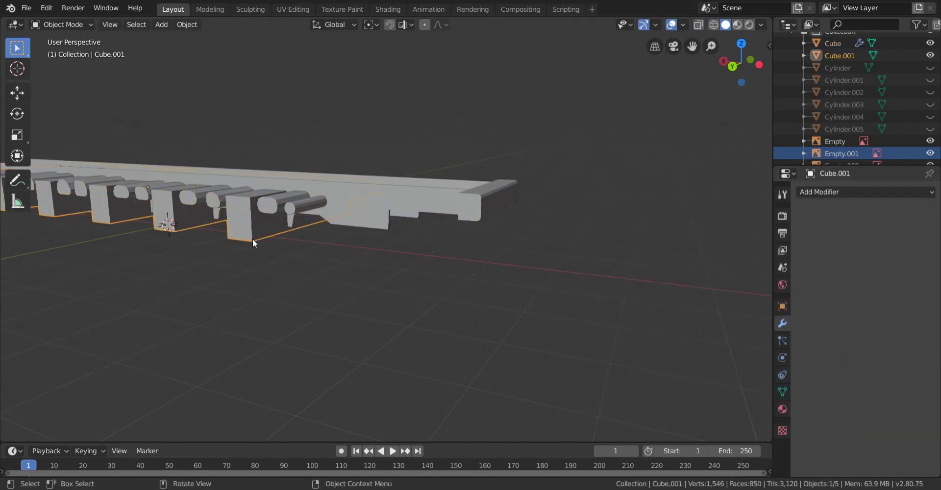
key(h)
middle_drag(251, 239, 470, 226)
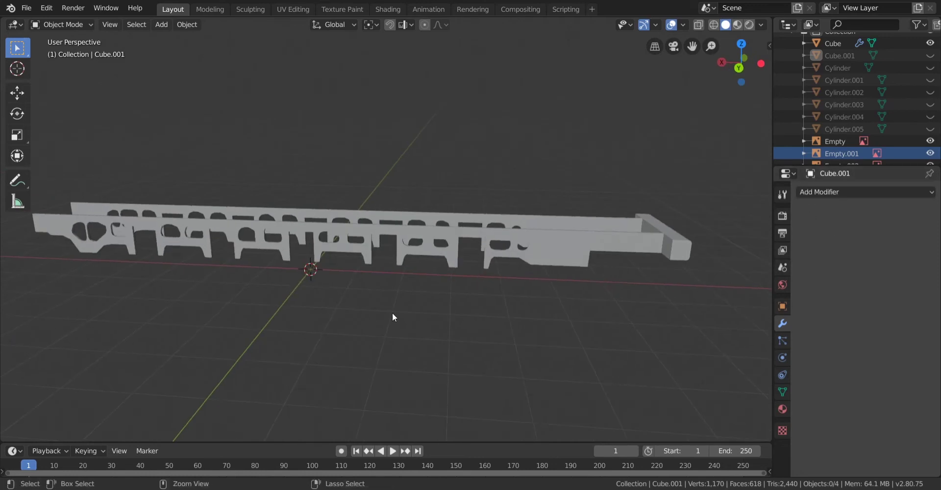
key(alt+h)
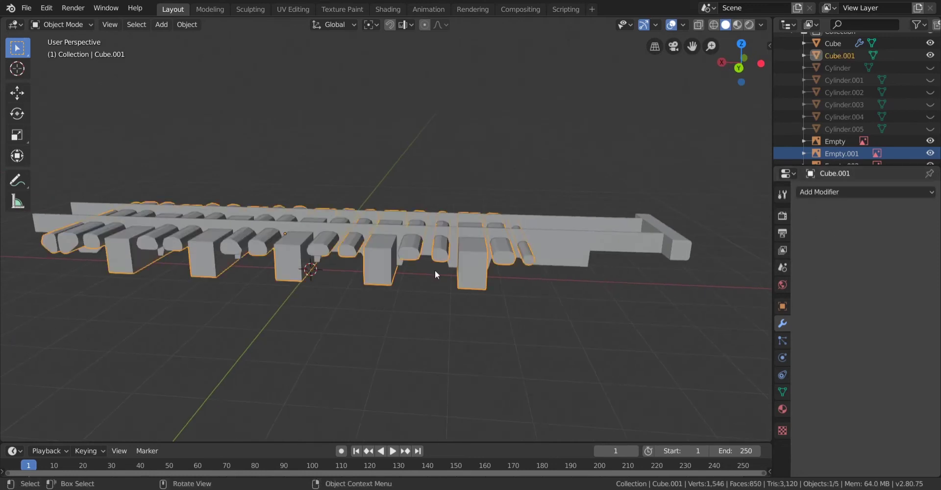
key(h)
Examine the cut-outs and axle openings in both frame plates from several angles
click(530, 251)
middle_drag(530, 251, 496, 249)
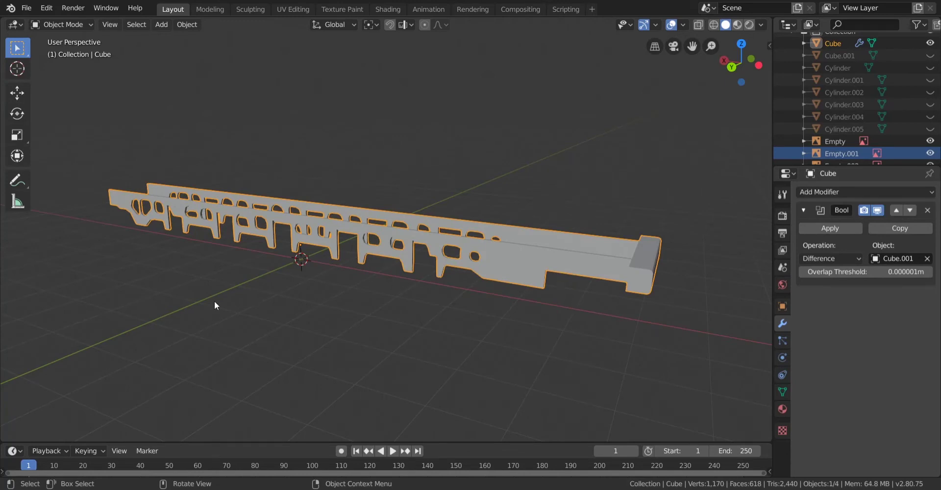
middle_drag(409, 300, 478, 290)
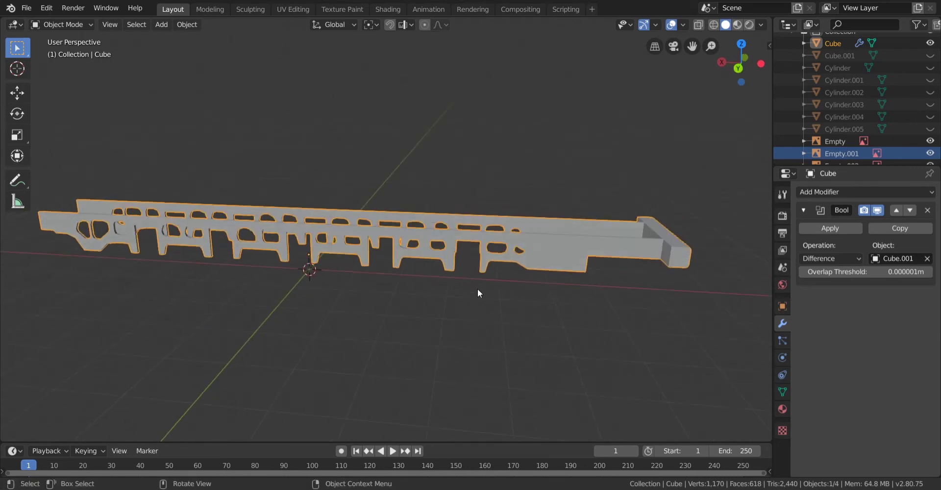
middle_drag(606, 345, 557, 328)
click(545, 282)
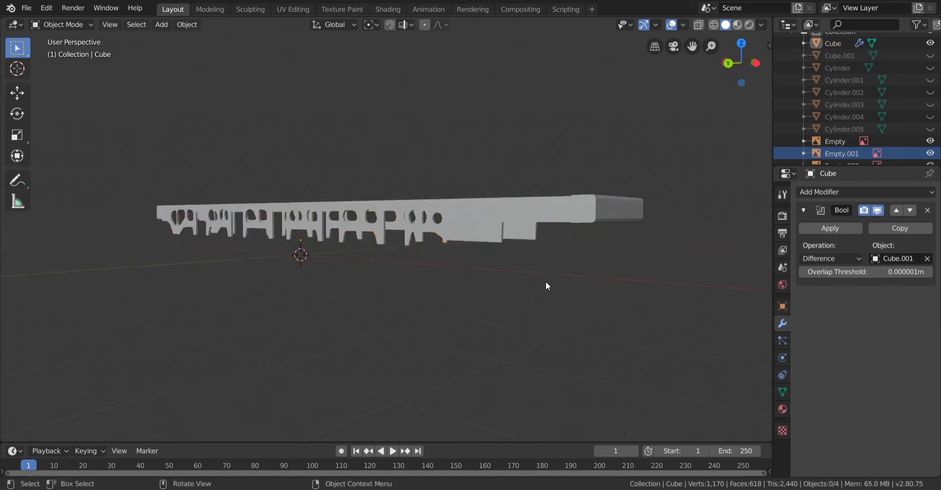
middle_drag(554, 278, 424, 278)
click(732, 55)
Show all the hidden wheelset cylinders again and view them together with the frame
drag(929, 129, 929, 68)
middle_drag(556, 206, 252, 326)
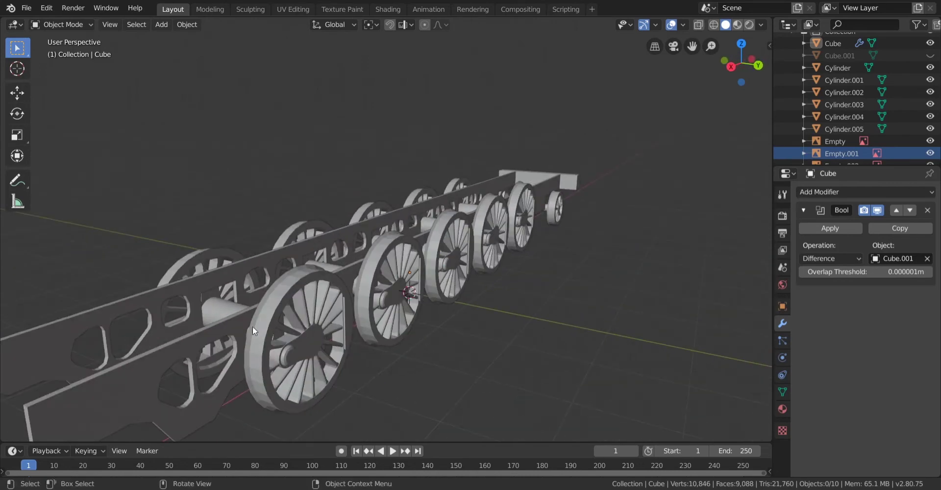
middle_drag(588, 367, 451, 263)
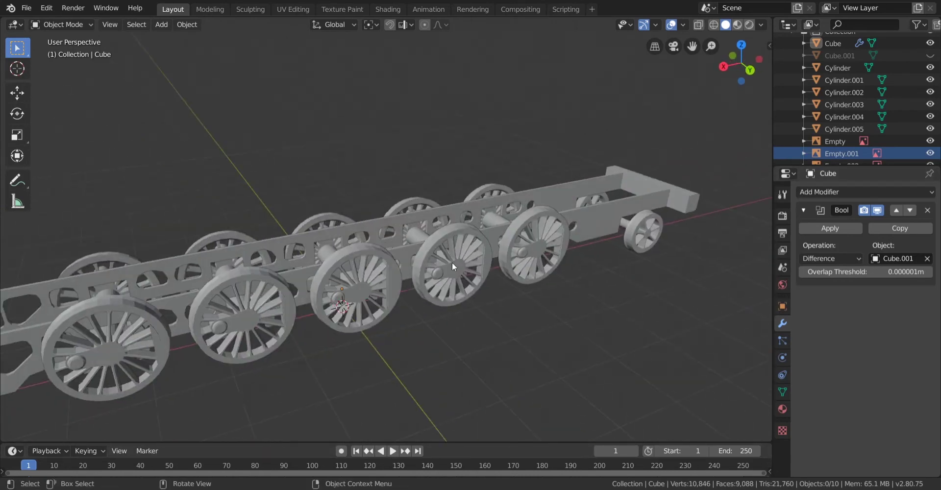
Inspect the front beam, the small leading wheelset and the spoked driving wheels on the frame from several oblique angles
click(670, 190)
middle_drag(671, 190, 509, 330)
click(586, 337)
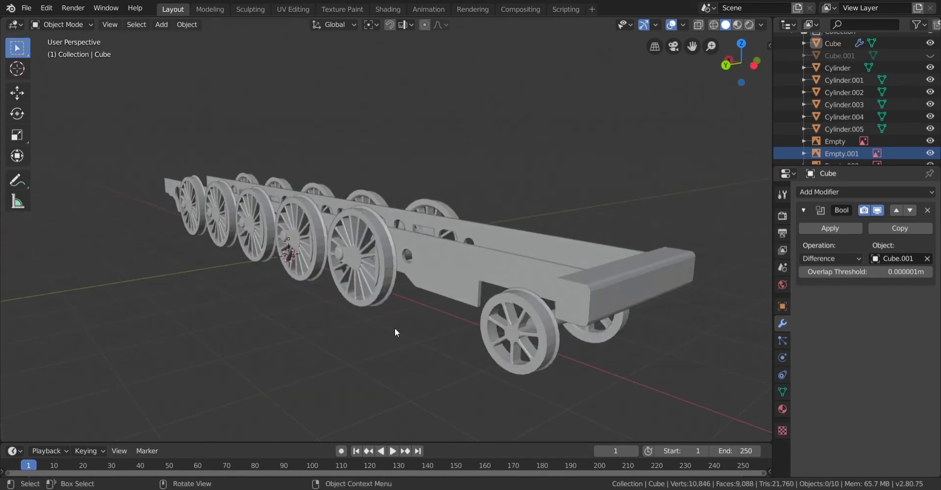
middle_drag(397, 333, 499, 320)
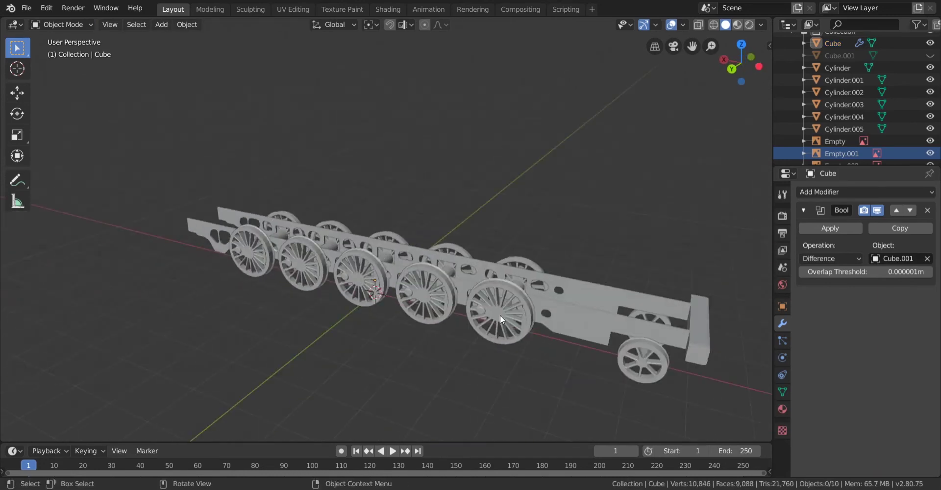
scroll(717, 83, down, 2)
Switch to the back orthographic view and hide the overlapping blueprint image Empty.001
click(734, 68)
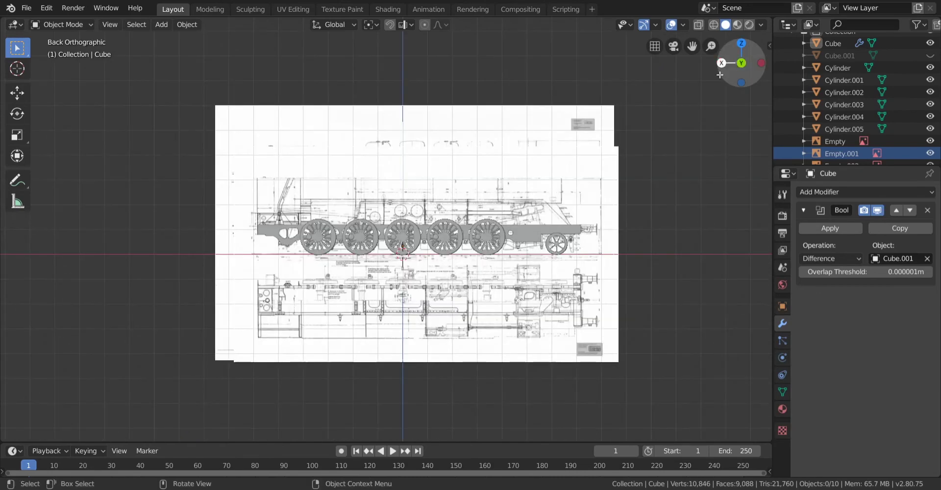
scroll(573, 177, up, 3)
scroll(563, 179, down, 2)
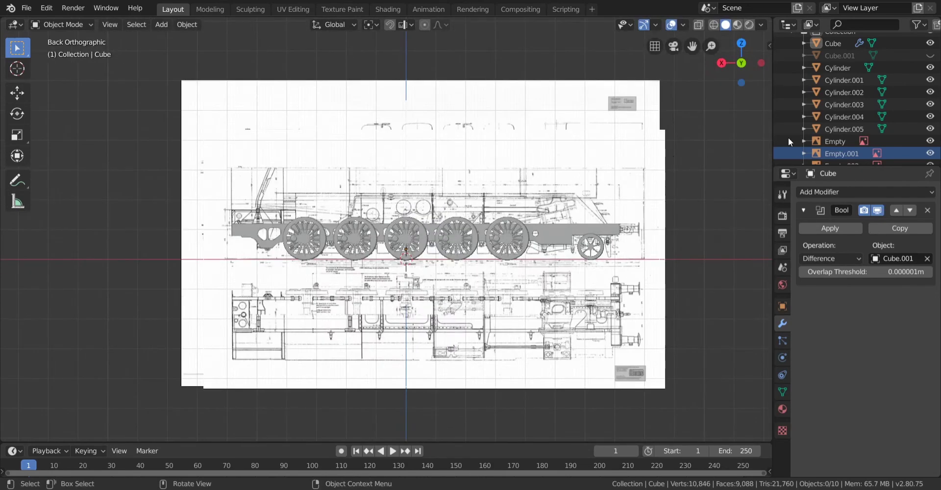
scroll(891, 131, down, 1)
scroll(919, 91, up, 3)
scroll(906, 113, down, 3)
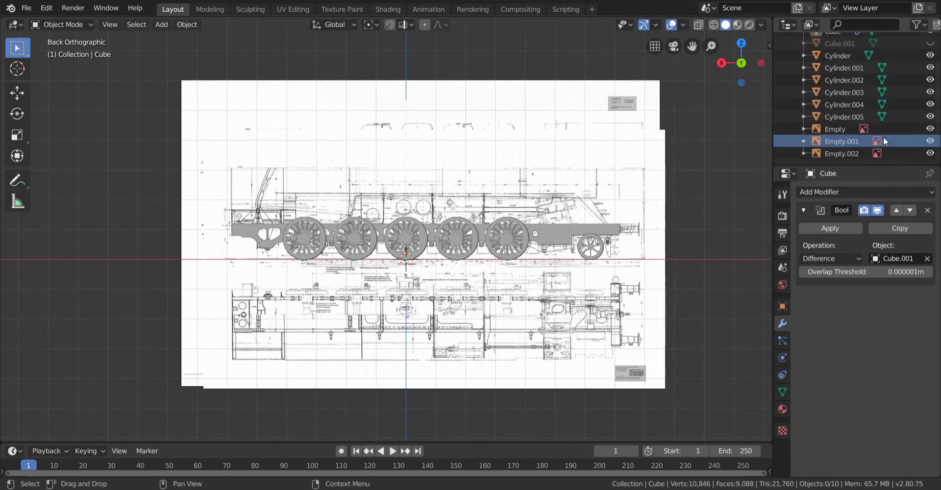
click(930, 141)
Examine the full locomotive blueprint from cab to smokebox against the frame and wheels, and return to a perspective view of the model
scroll(657, 230, up, 2)
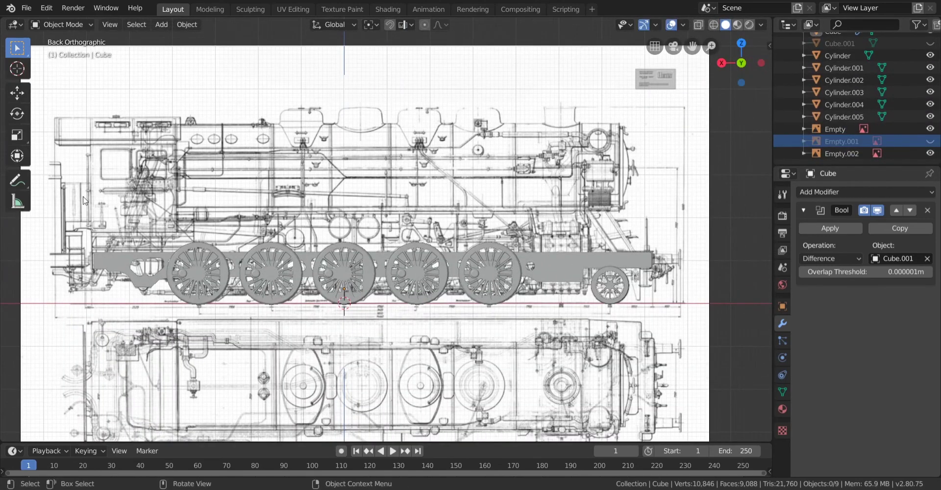
shift+middle_drag(83, 197, 250, 195)
shift+middle_drag(473, 202, 330, 236)
shift+middle_drag(212, 239, 437, 198)
scroll(437, 198, up, 1)
shift+middle_drag(323, 118, 306, 183)
scroll(434, 236, down, 3)
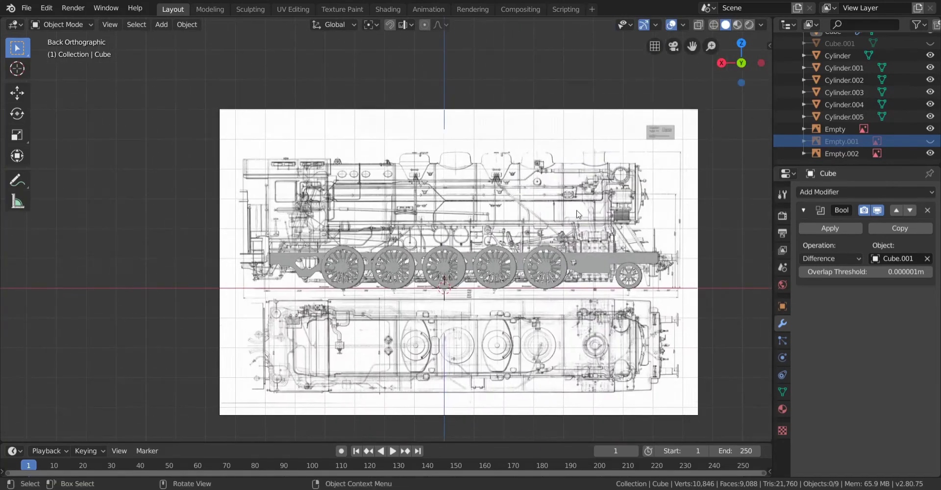
middle_drag(434, 238, 362, 213)
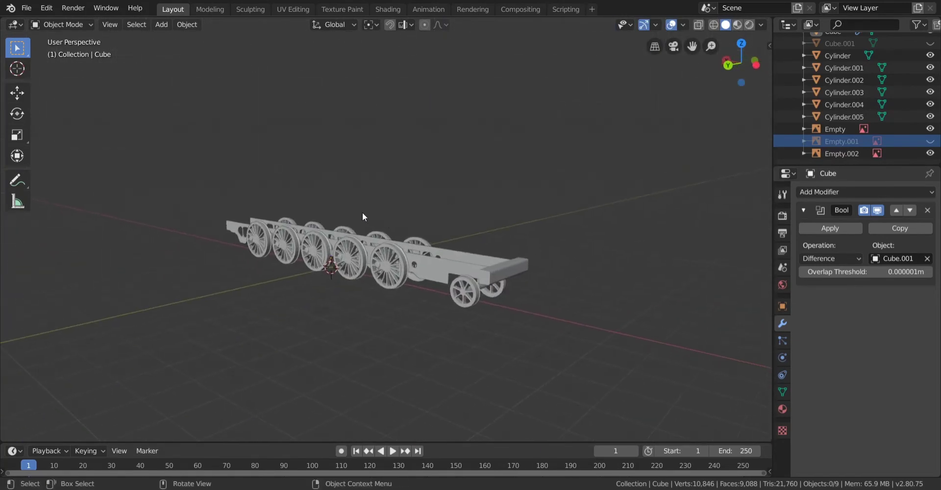